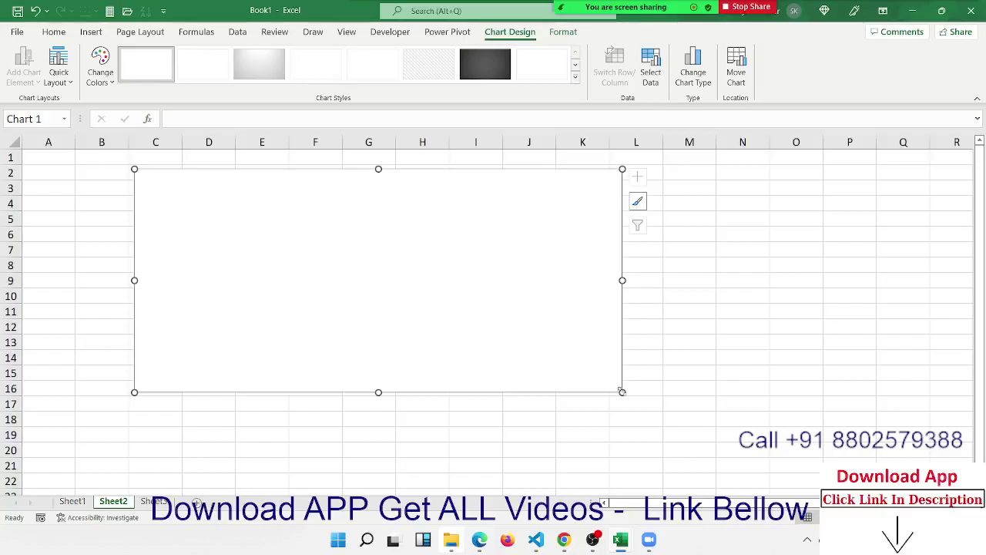
Delete the empty chart and insert an empty 2-D pie chart.
key("Delete")
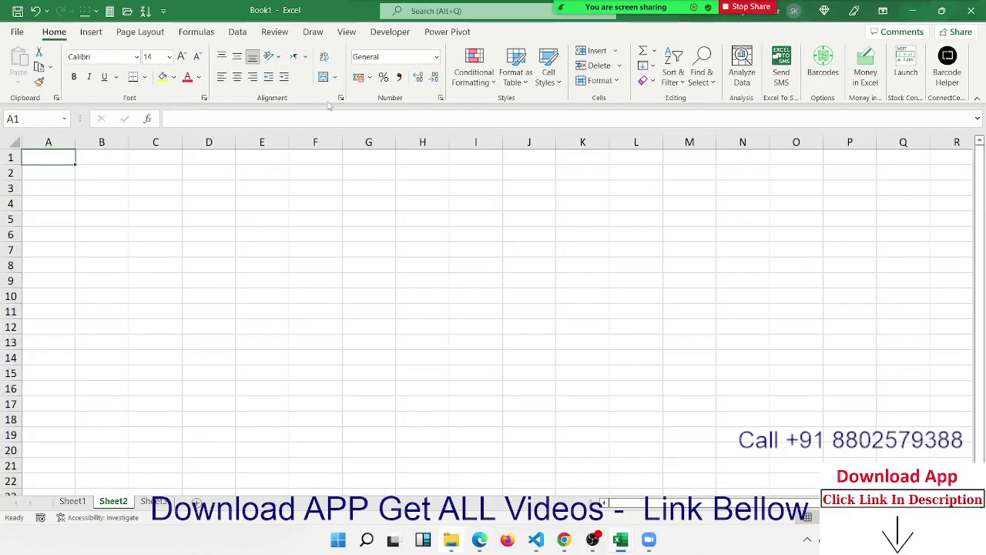
left_click(91, 32)
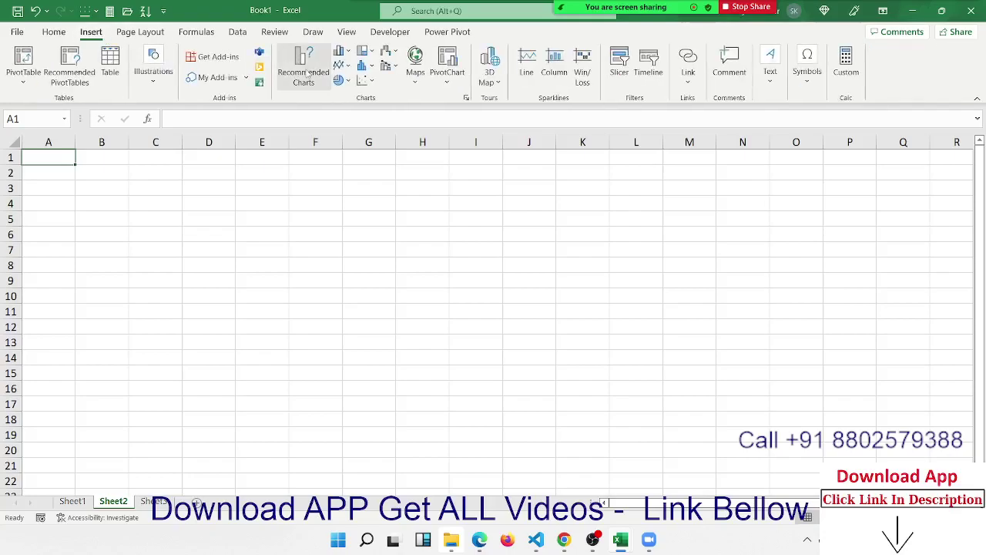
left_click(341, 80)
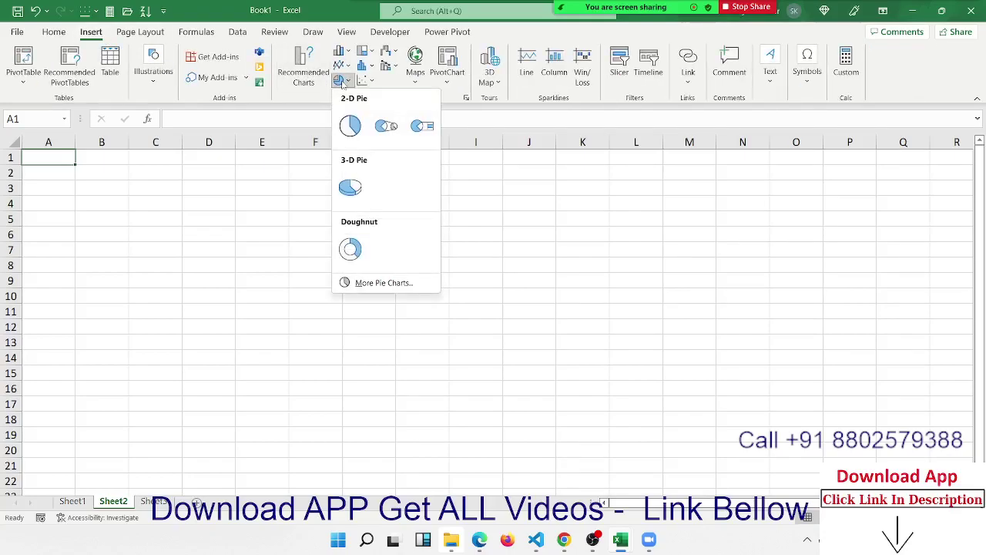
left_click(350, 125)
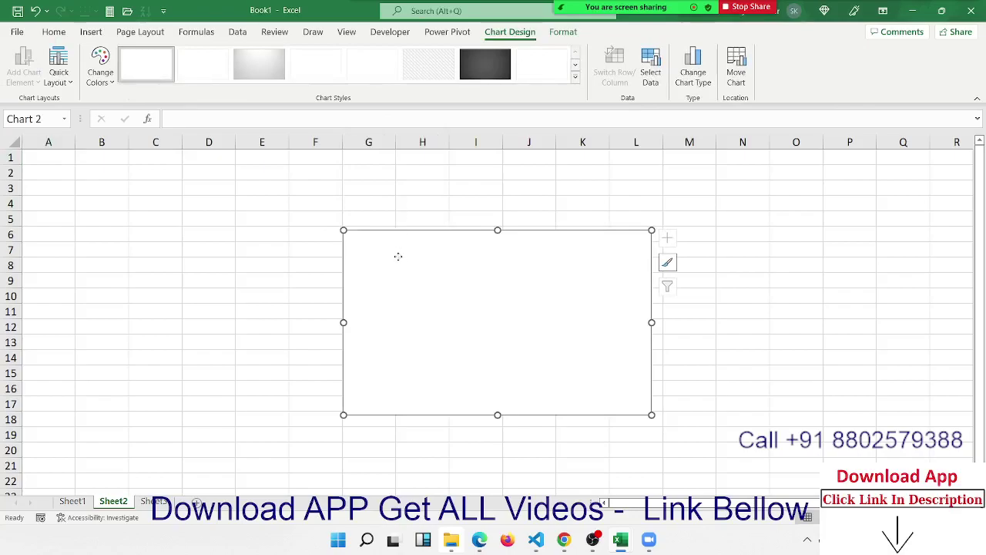
Move and enlarge the pie chart to span roughly C2:I15.
left_click_drag(398, 256, 218, 228)
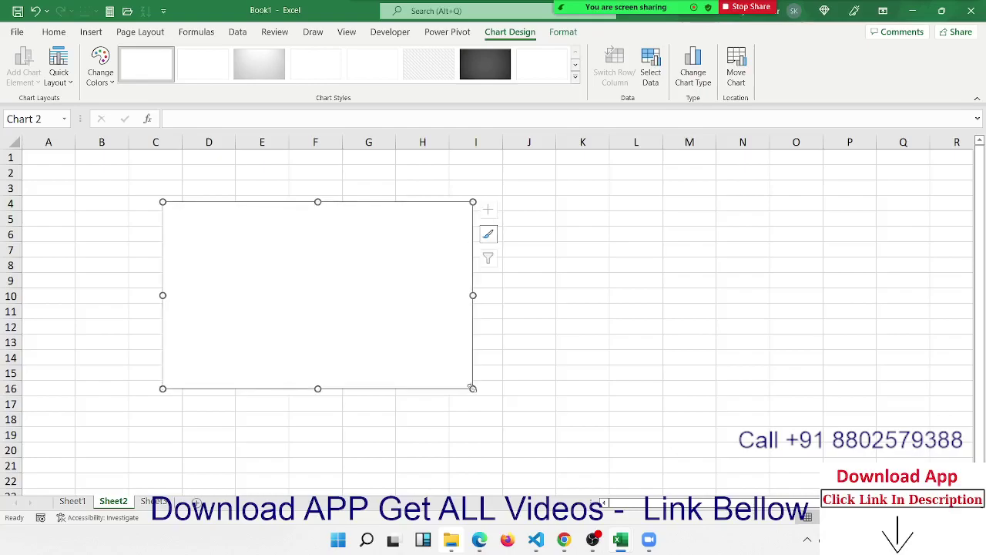
left_click_drag(472, 387, 531, 406)
left_click_drag(445, 352, 409, 320)
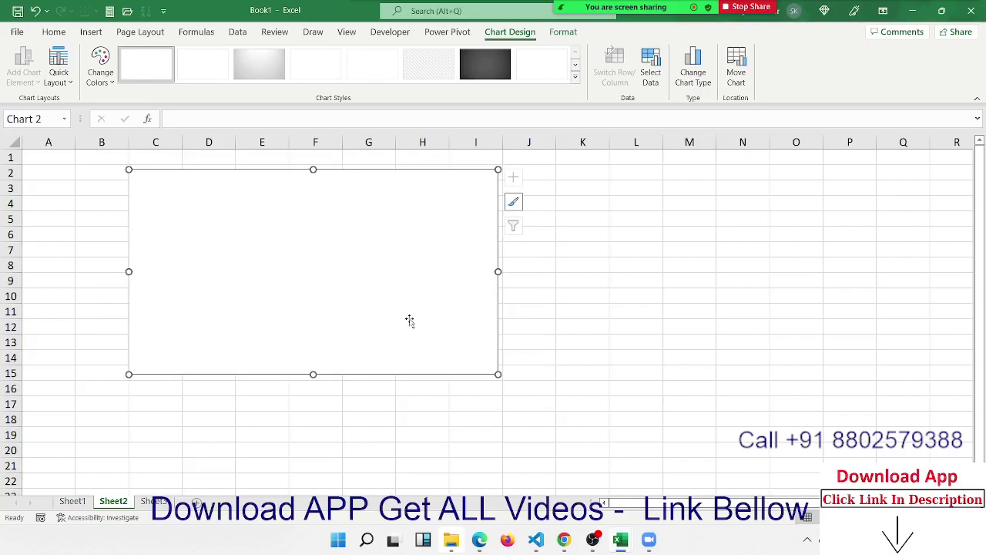
left_click(680, 186)
type("85")
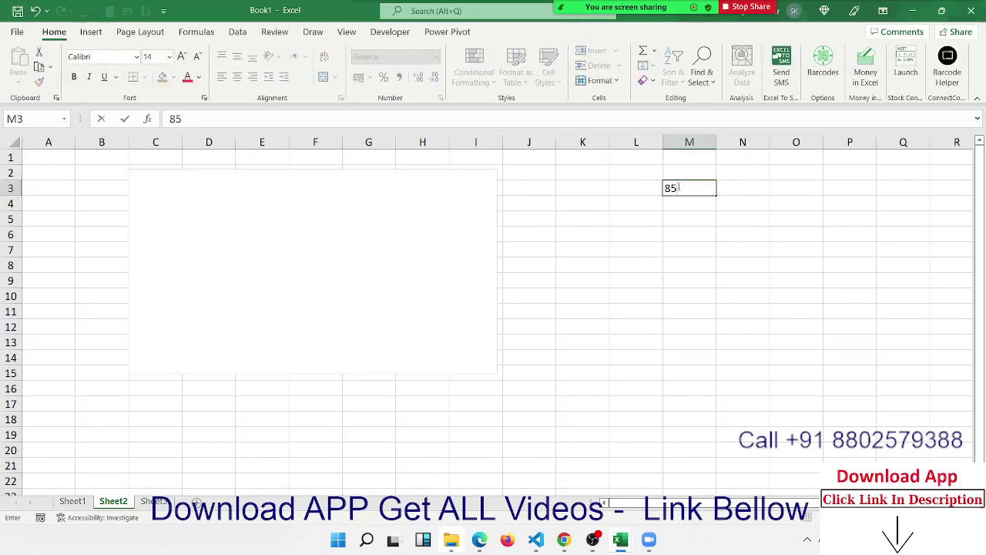
type("2")
key("Return")
key("Up")
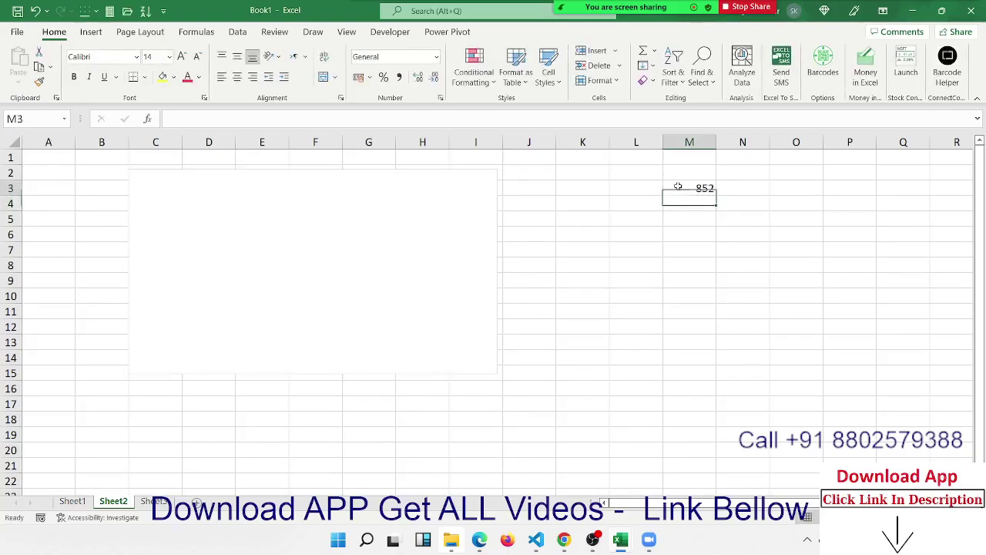
key("Up")
key("Down")
type("50")
key("Return")
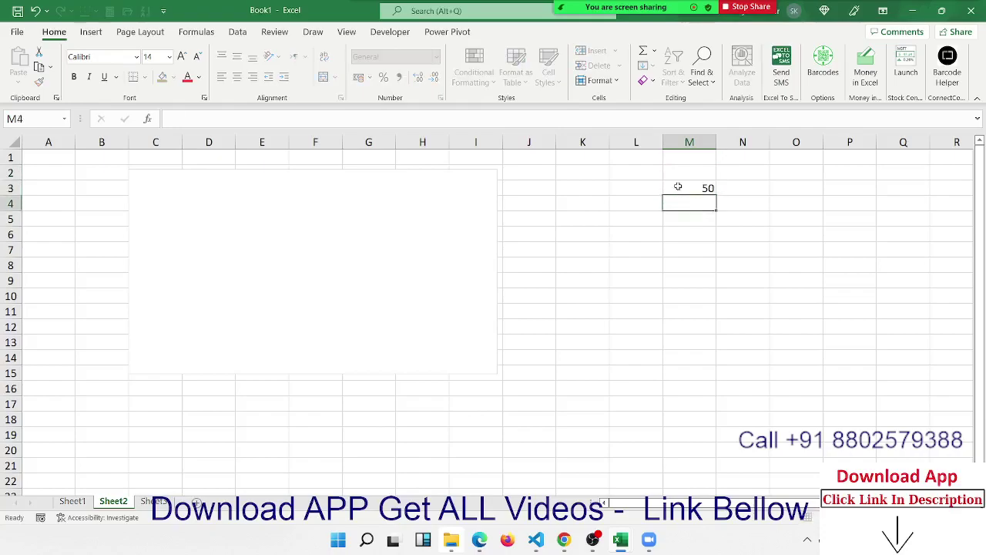
type("50")
key("Return")
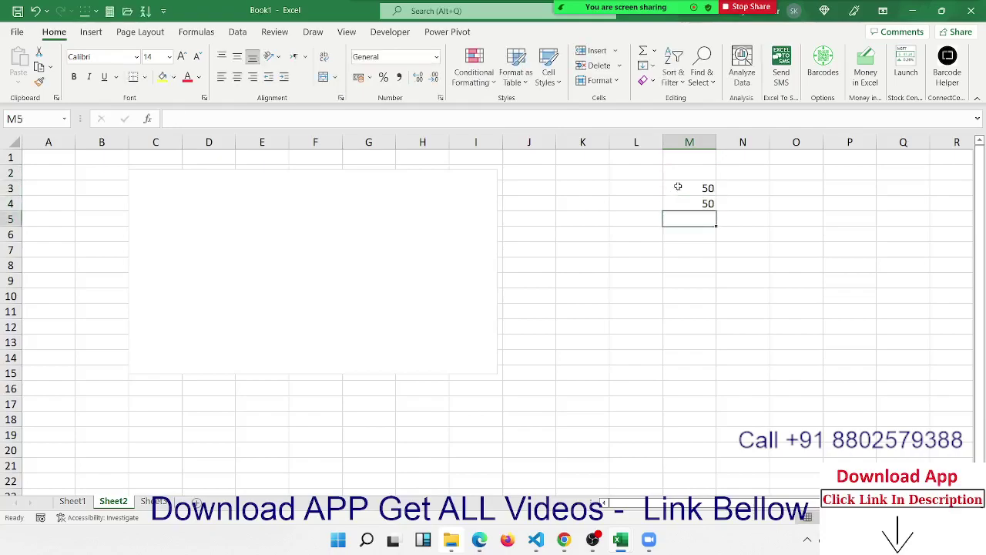
type("52")
key("Return")
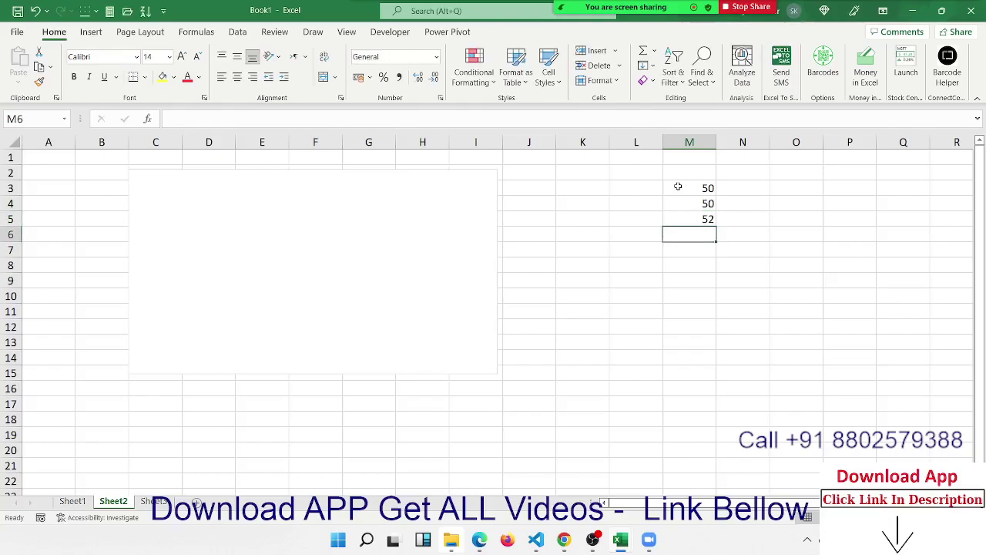
key("alt+equal")
key("Return")
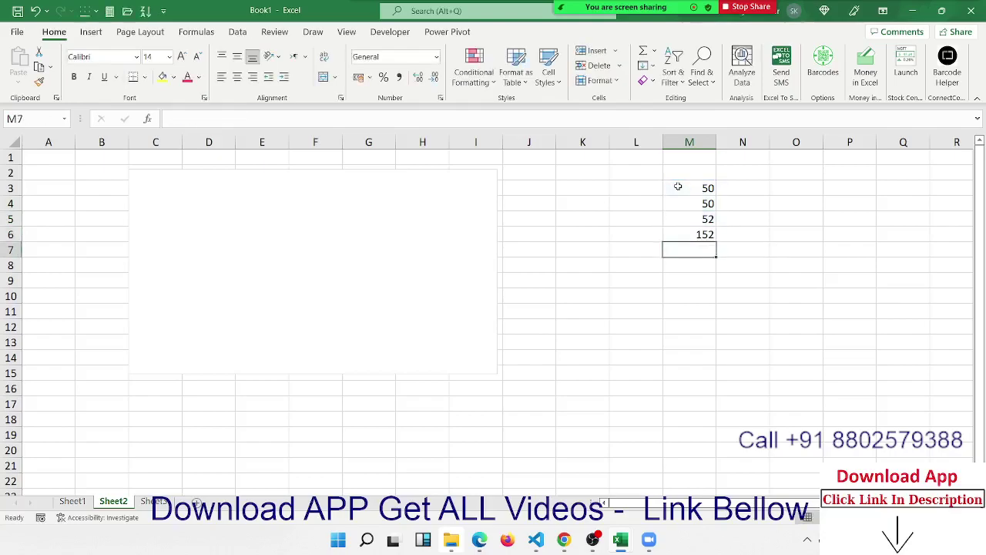
key("Return")
key("Down")
key("Right")
type("=s")
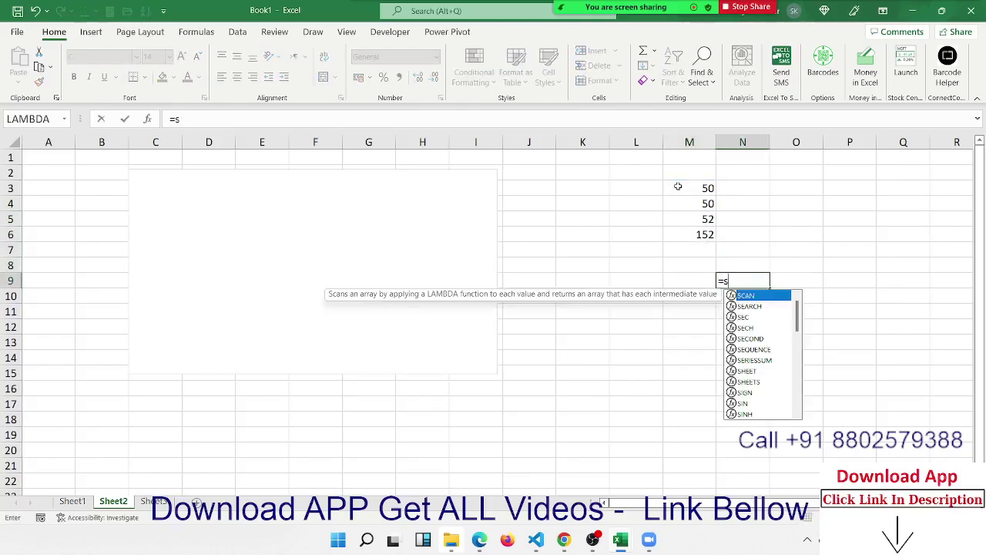
type("um")
key("Tab")
type("50")
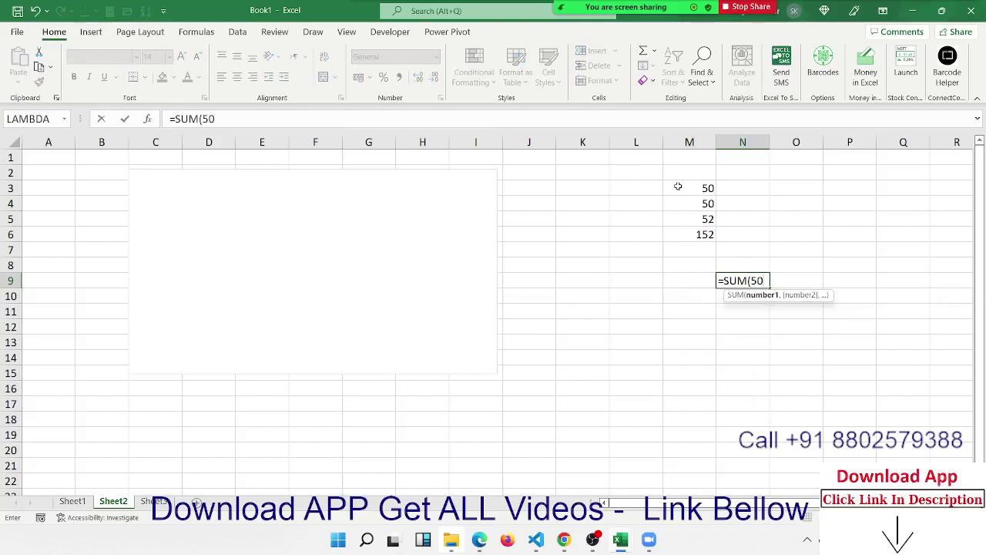
type(",50,50")
key("Return")
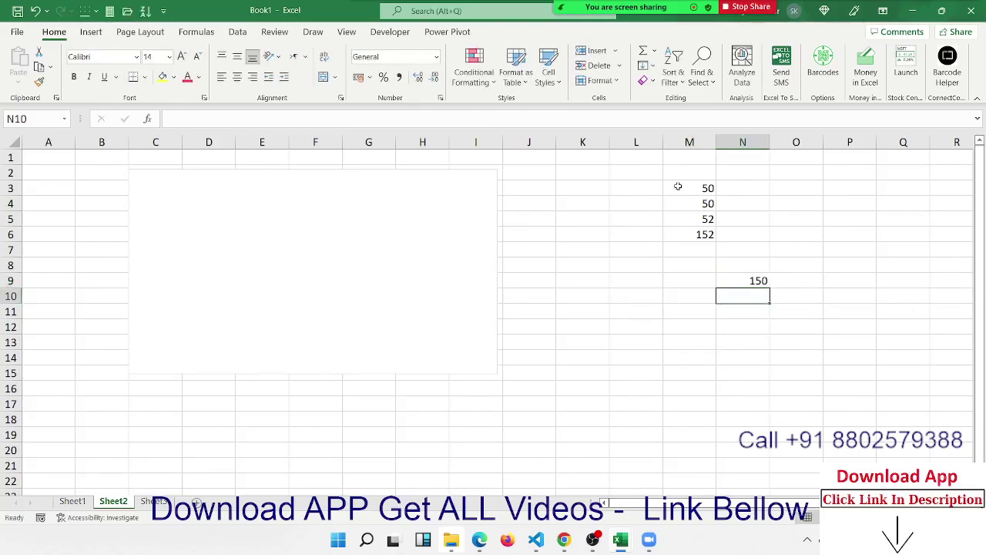
key("Up")
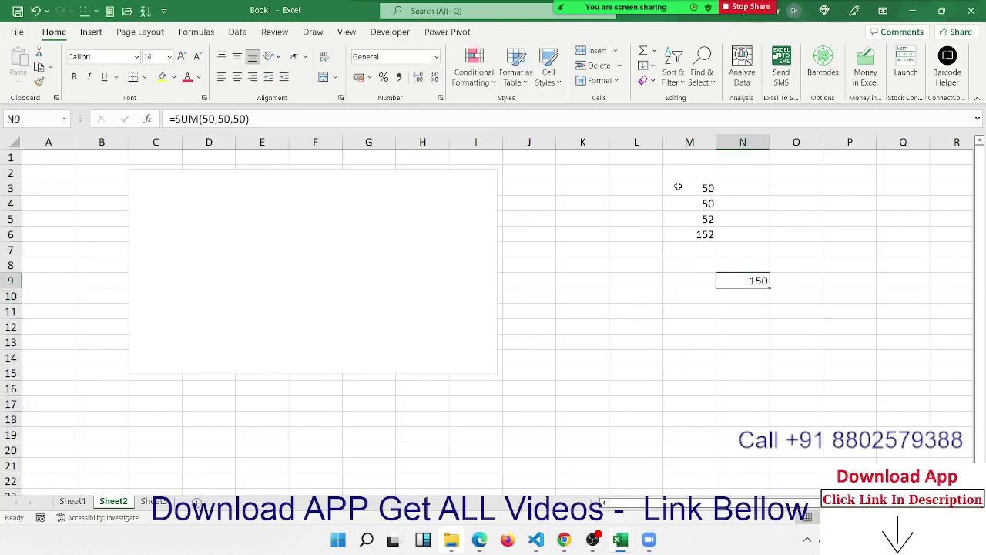
left_click(414, 124)
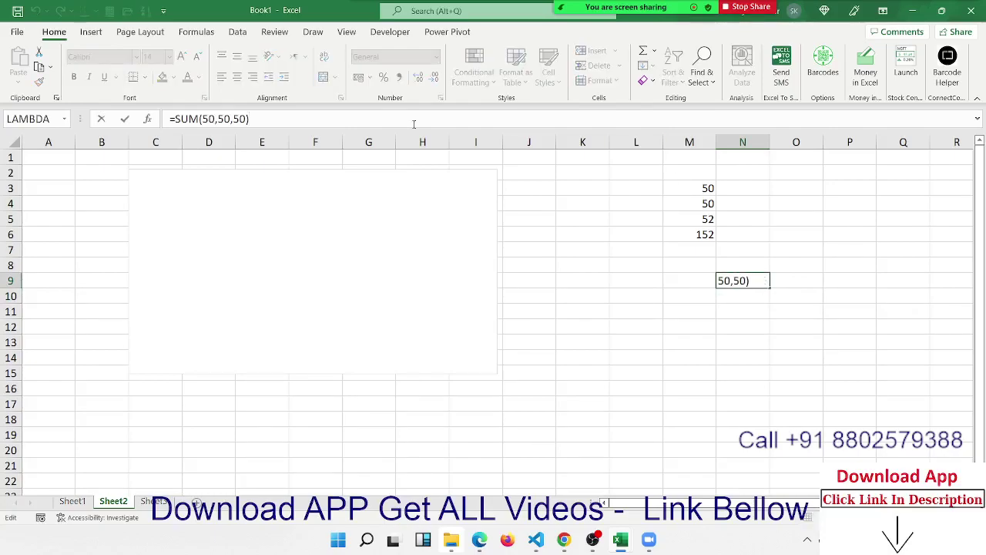
key("Escape")
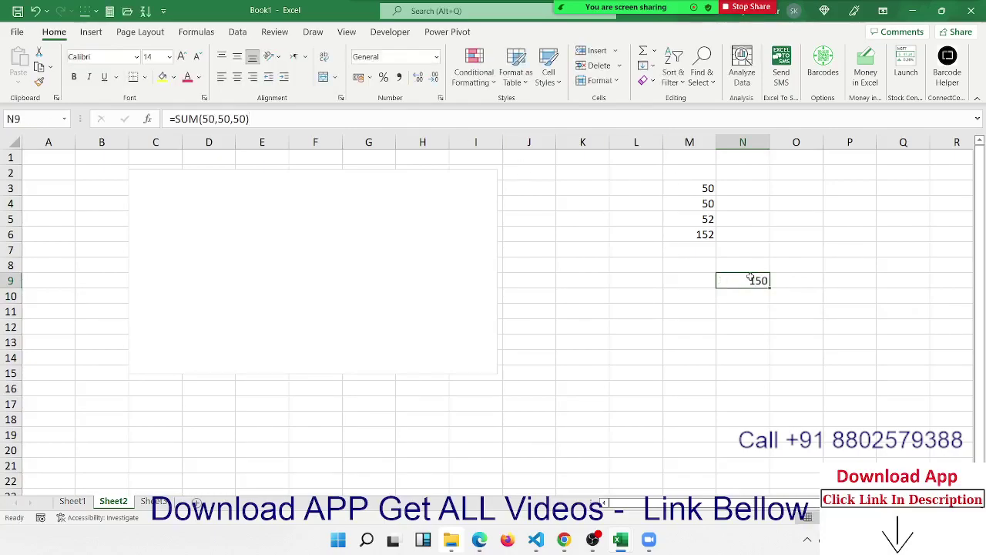
left_click_drag(751, 276, 696, 172)
key("Delete")
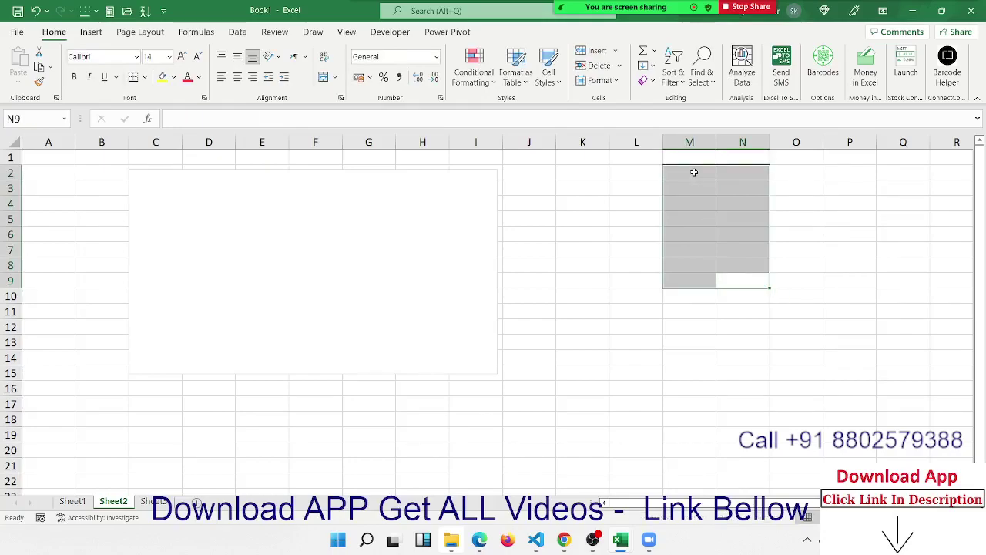
Add a chart series named 'Sales' with values 50, 60, 80 and 74.
right_click(390, 216)
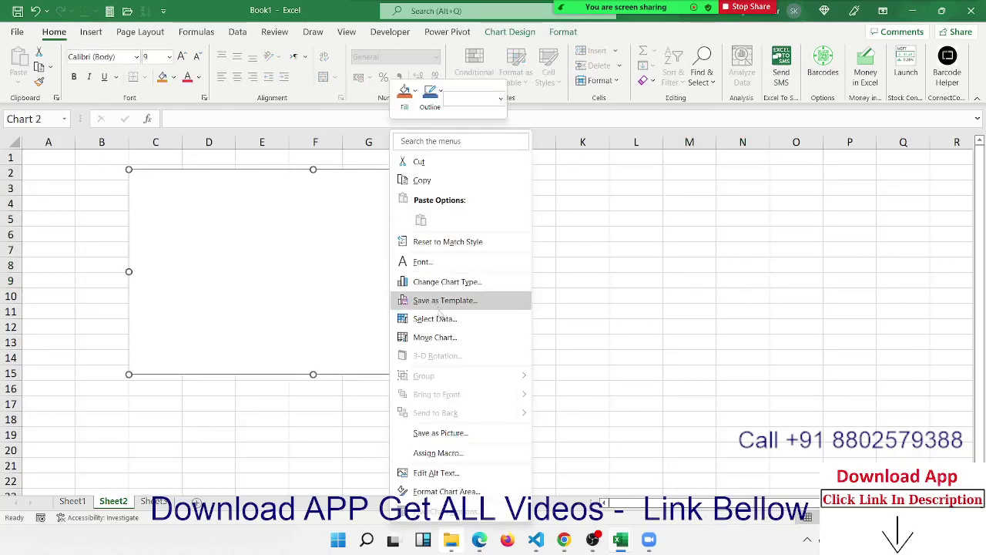
left_click(444, 324)
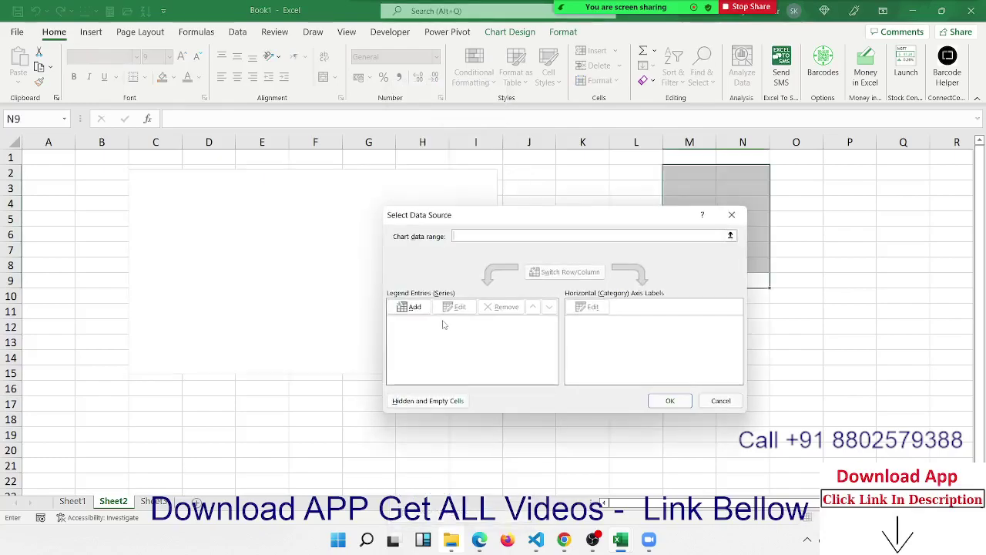
left_click(405, 311)
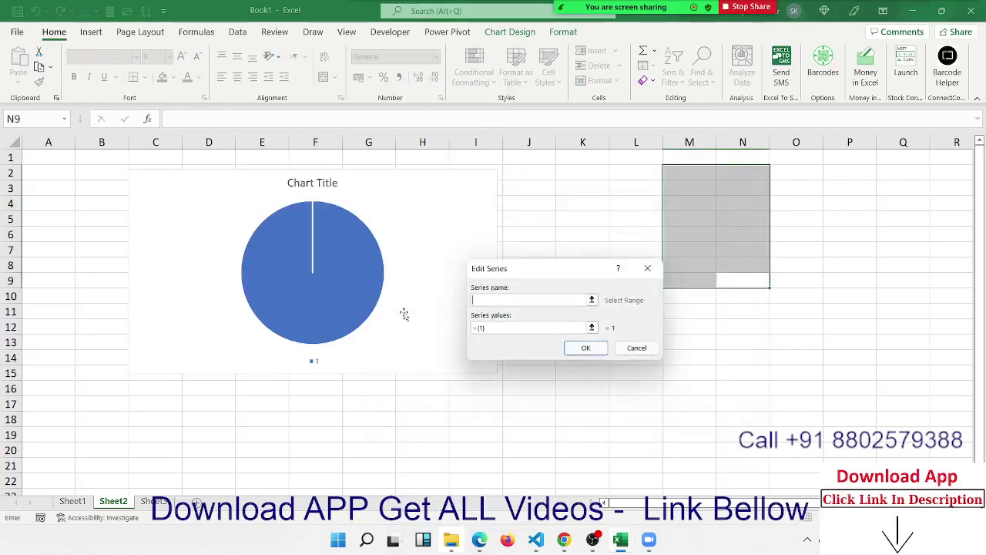
left_click(477, 300)
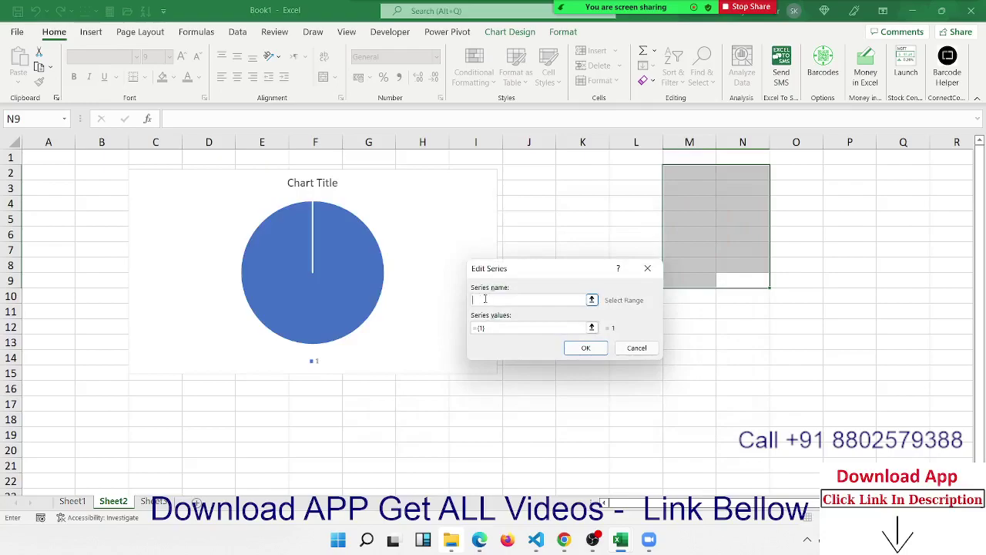
type("Sa")
type("les")
left_click(487, 329)
type("50,60,80,74")
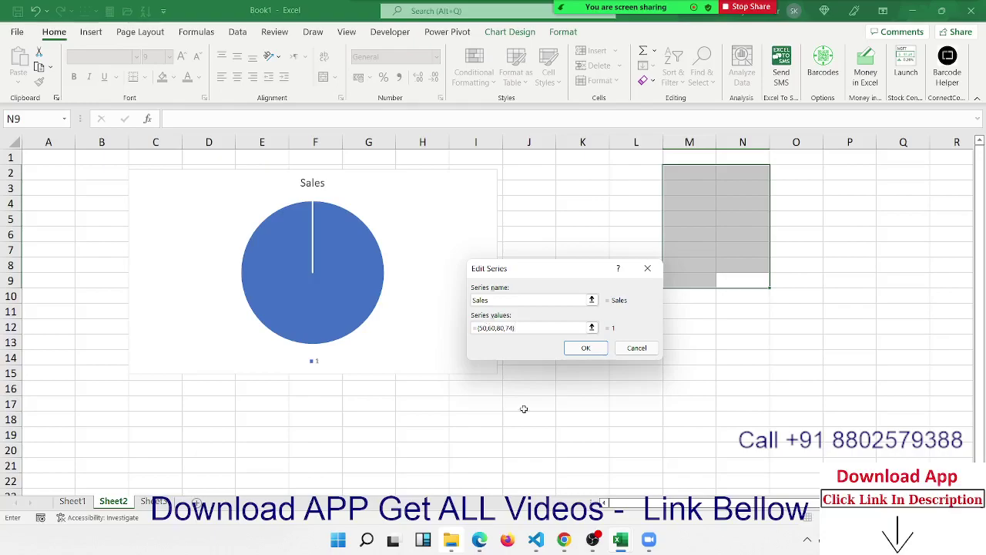
left_click(587, 353)
left_click(587, 353)
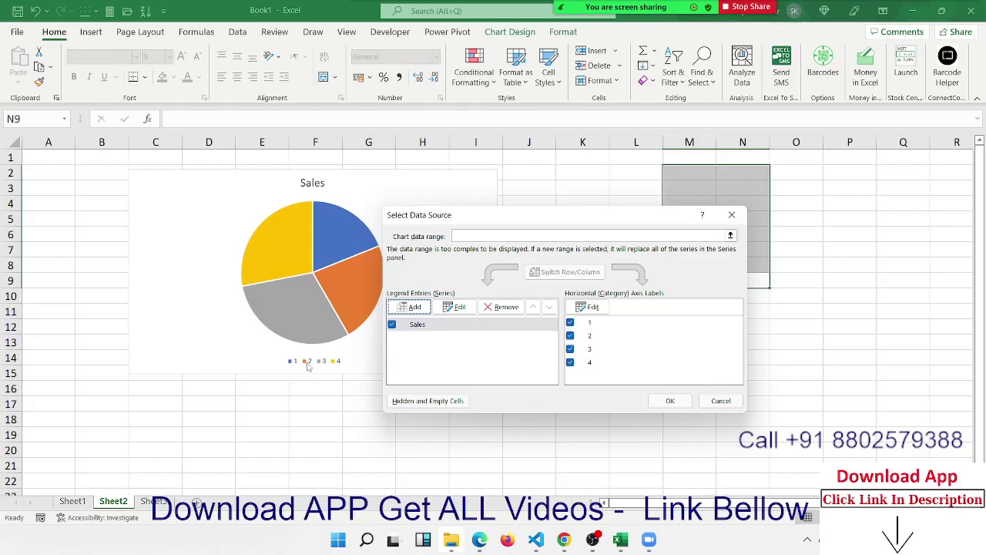
Label the pie slices Q1 to Q4 and apply the data changes.
left_click(587, 307)
type("{Q1,Q2,Q3,Q4}")
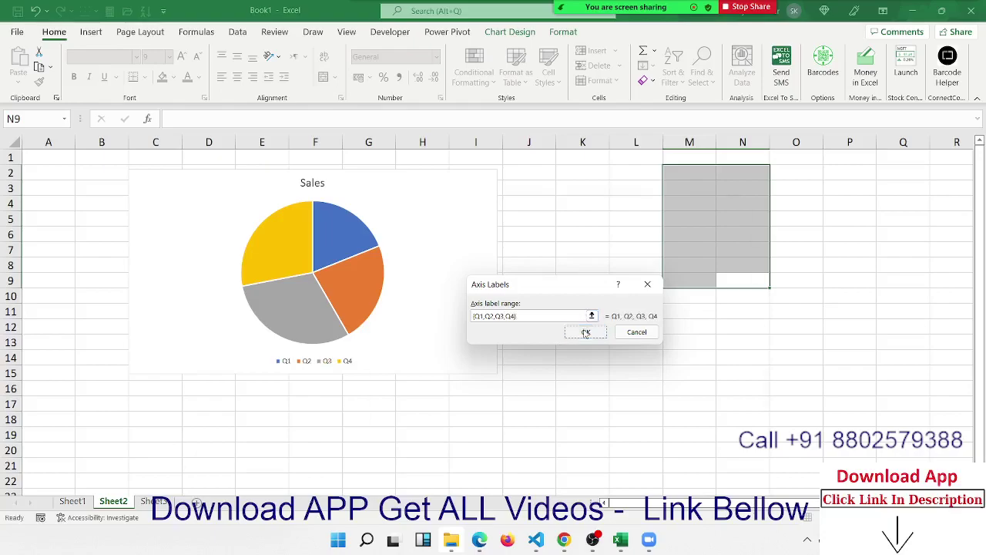
left_click(586, 332)
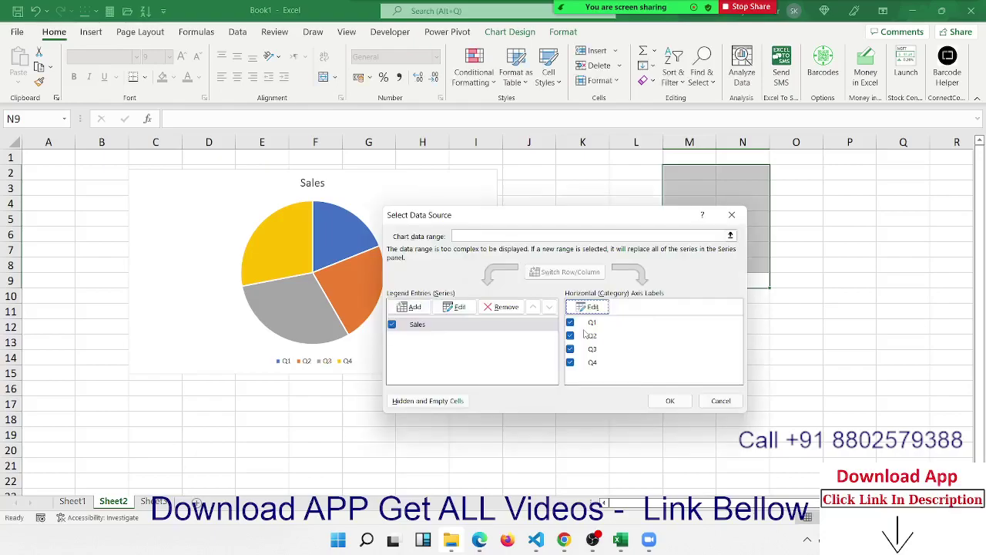
left_click(669, 400)
left_click(346, 270)
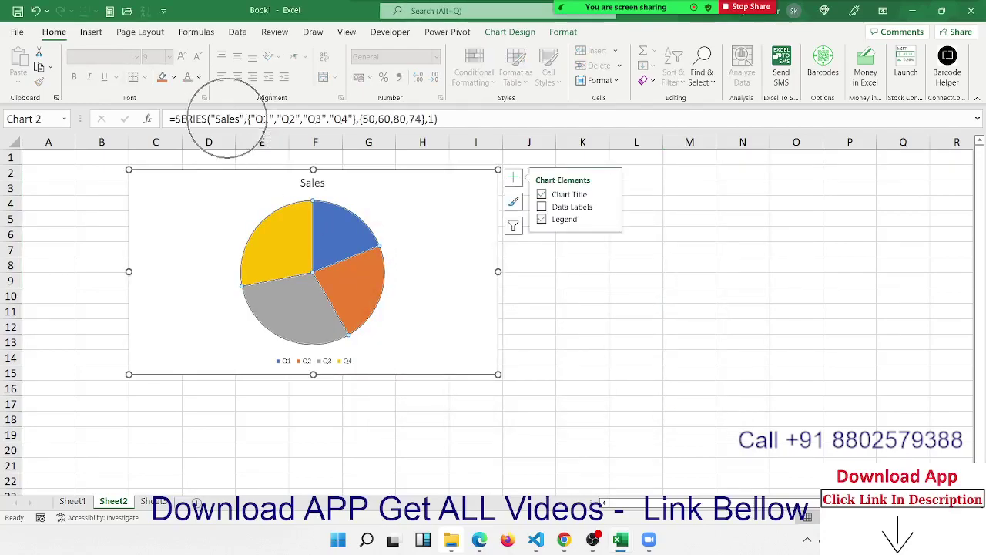
left_click(276, 114)
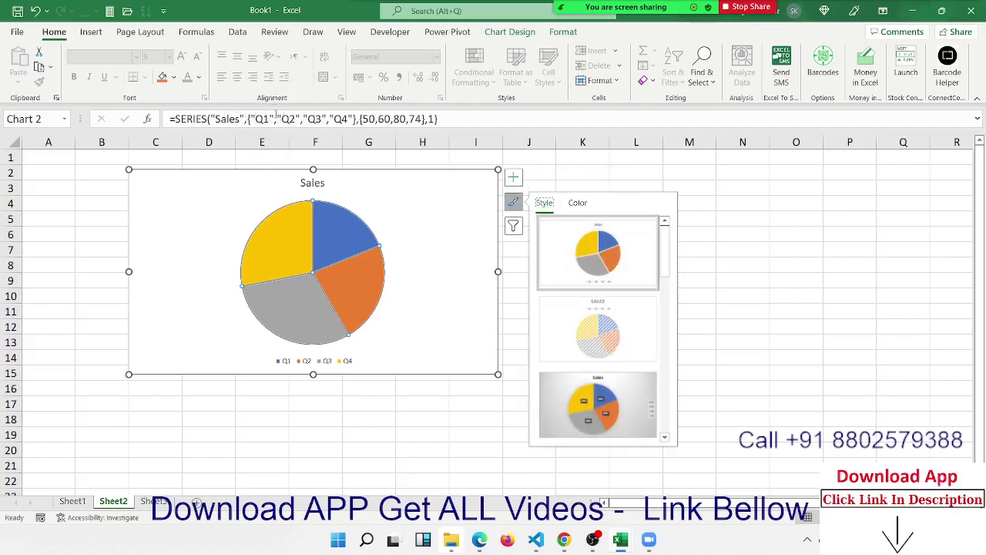
left_click(513, 226)
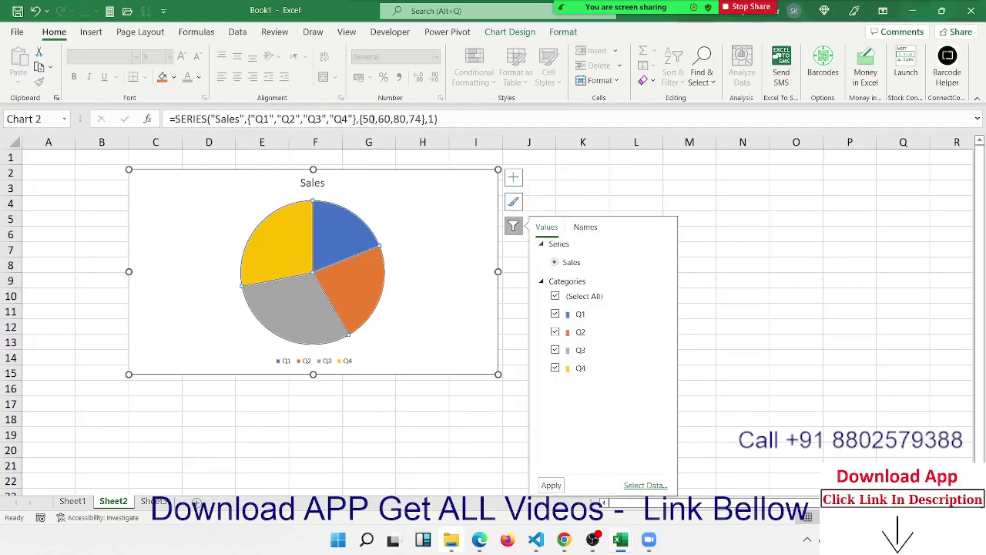
left_click(372, 119)
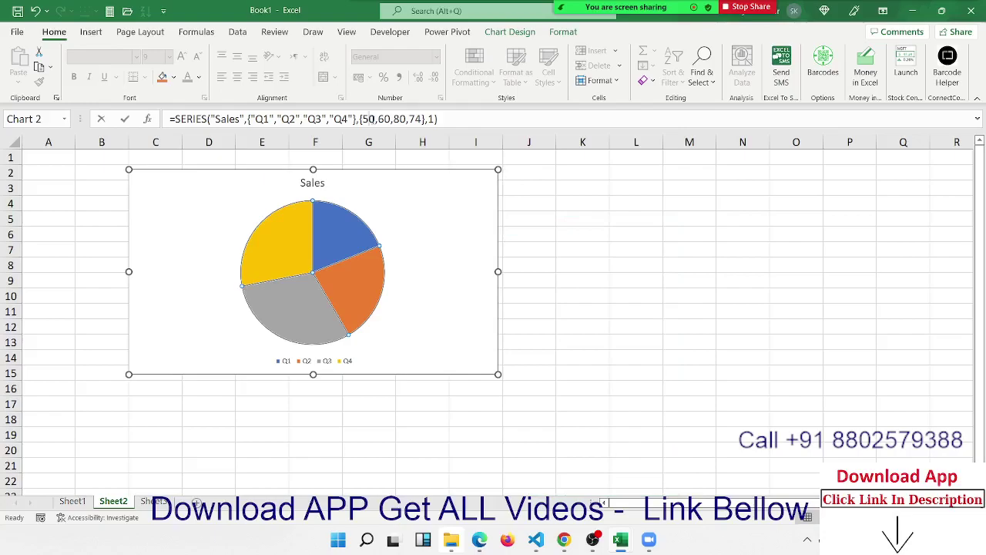
key("Escape")
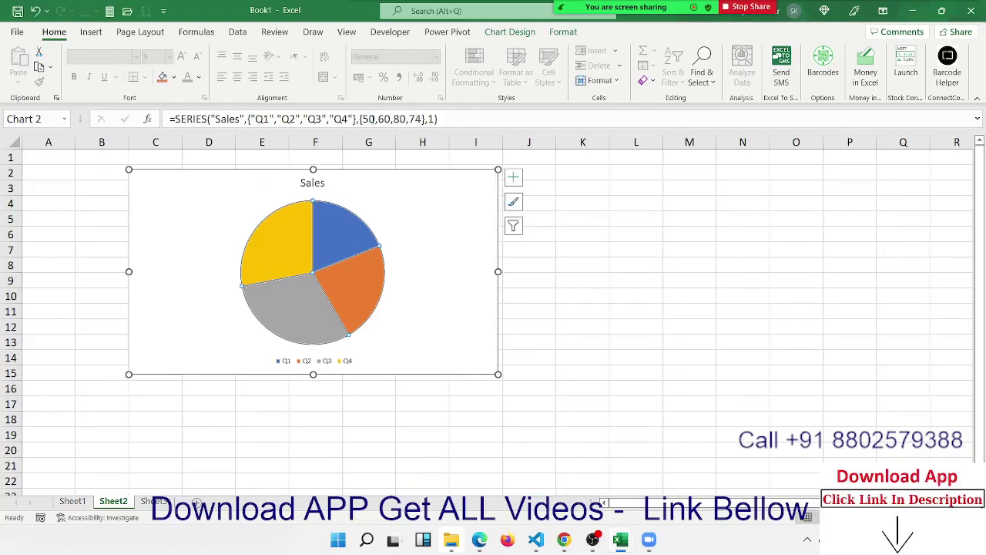
left_click(513, 177)
left_click(513, 202)
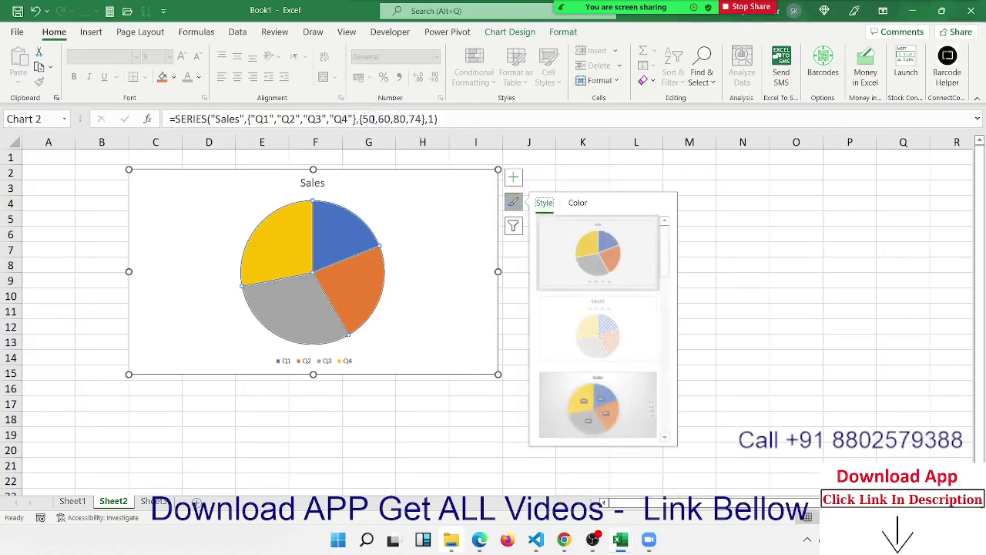
left_click(269, 405)
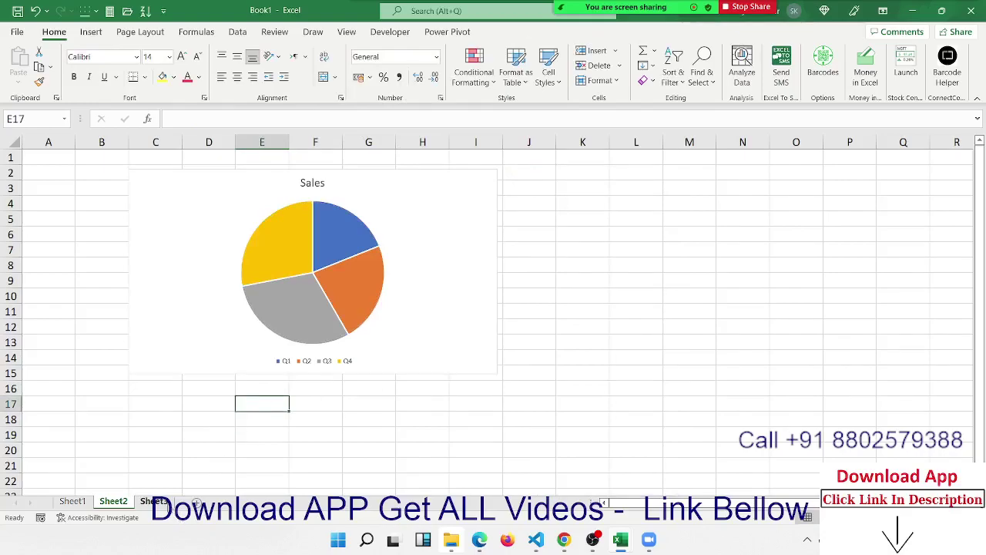
left_click(165, 503)
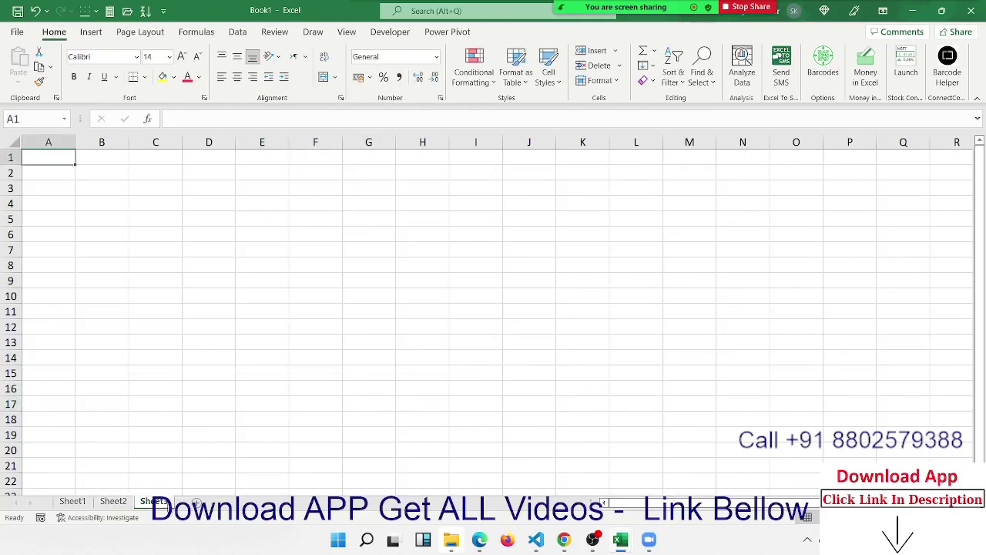
Type a 'Name' header in A1 and a first name, then autofill names down to row 10.
type("Name")
key("Return")
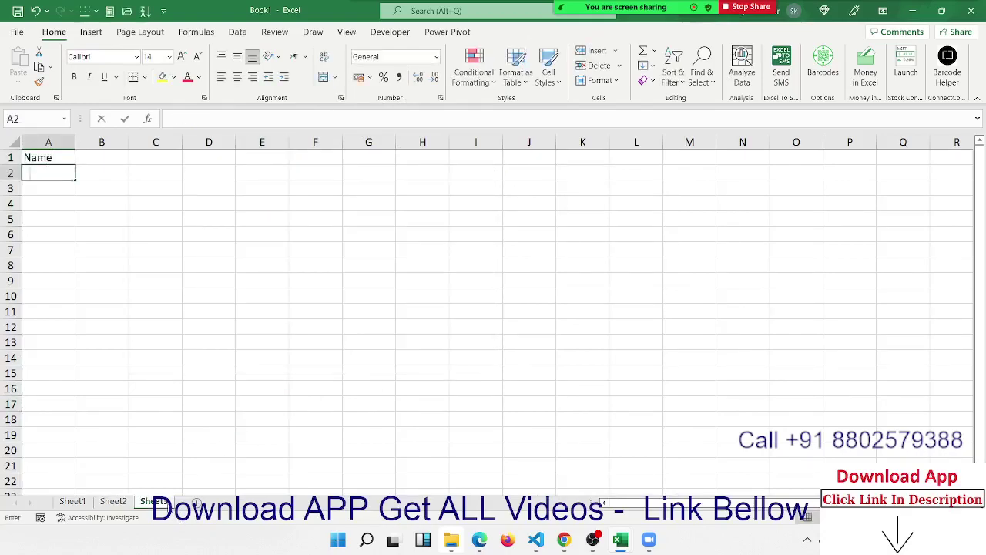
type("Puja")
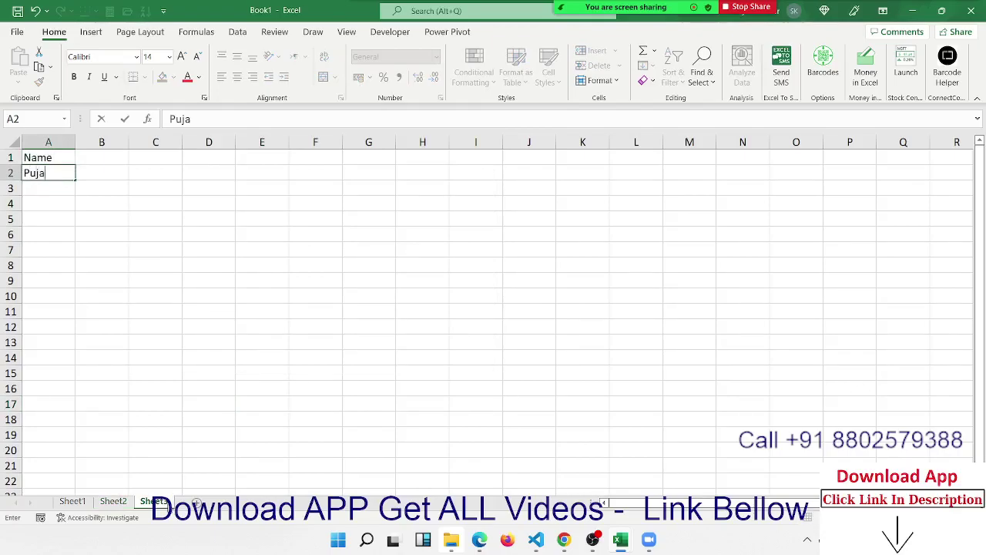
key("Return")
left_click(131, 317)
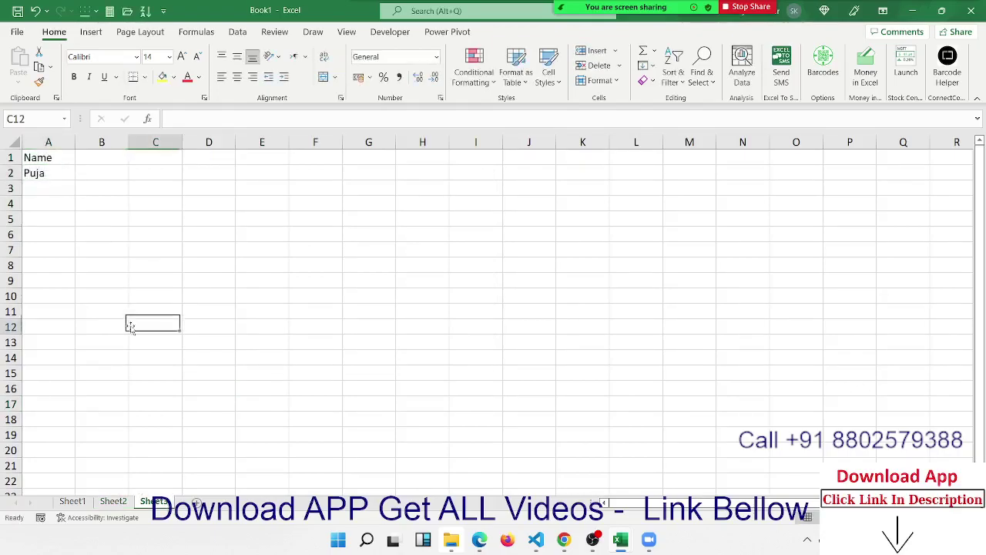
left_click(54, 185)
left_click(61, 176)
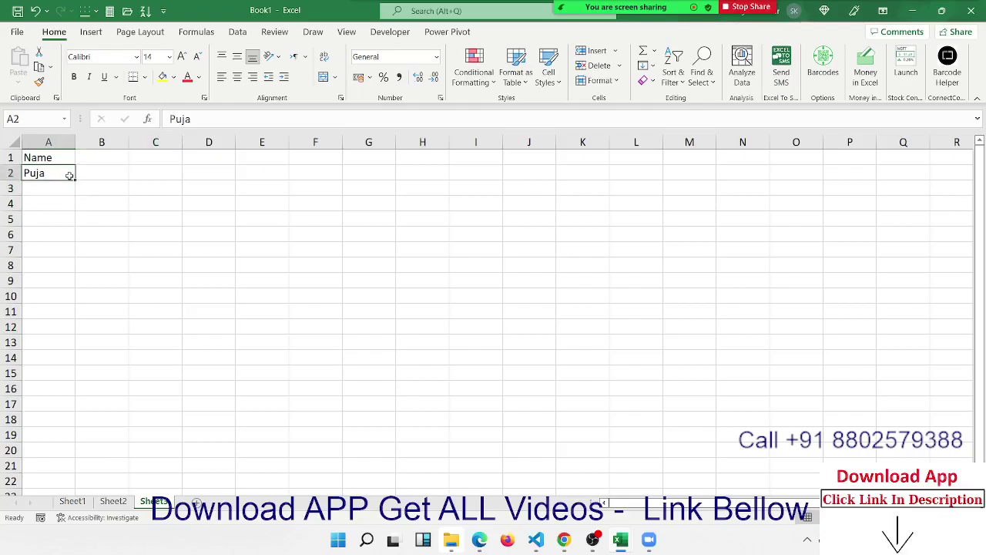
left_click_drag(75, 180, 68, 307)
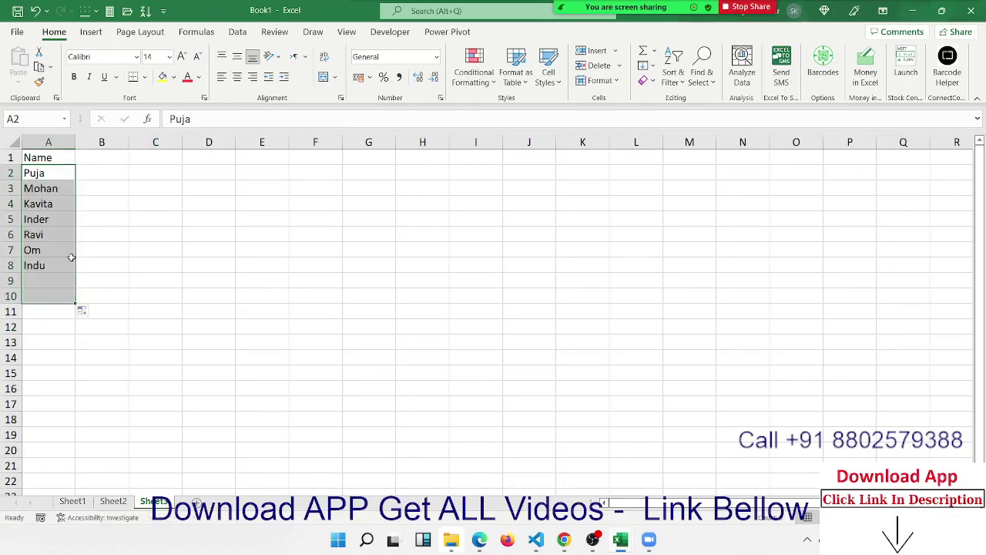
Add a 'Delhi' column with scores 85, 36, 56, 98, 74, 25, 63, 65, 36.
left_click(90, 158)
type("Delhi")
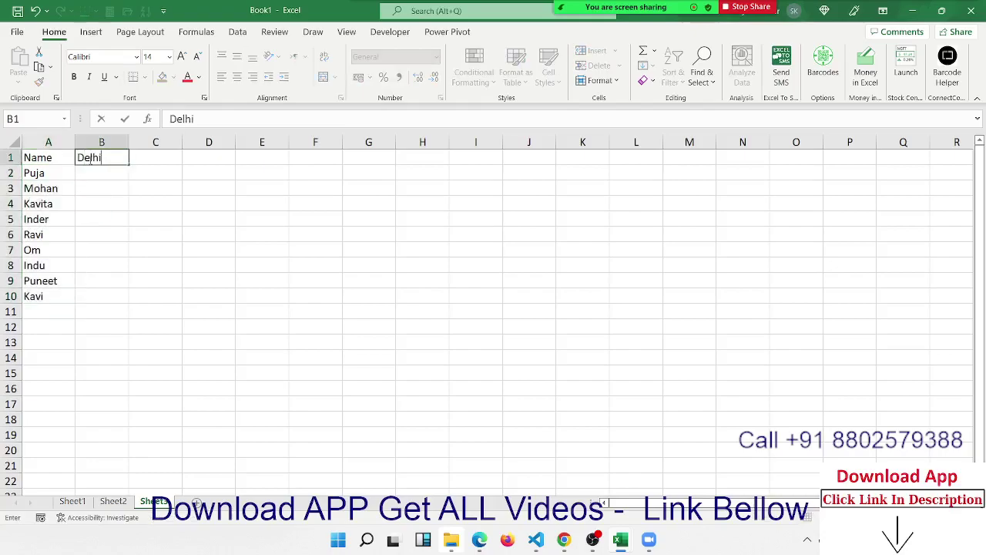
key("Return")
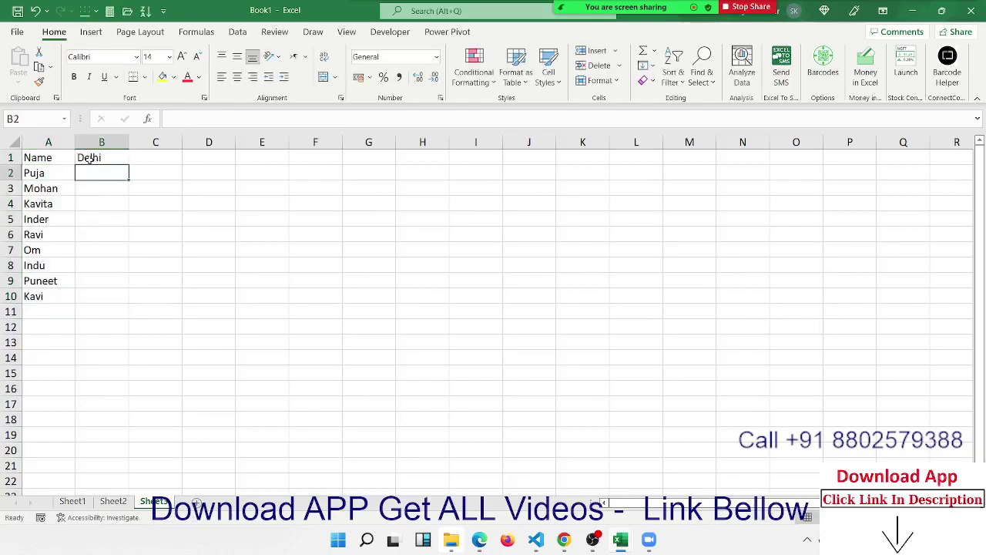
type("85")
key("Return")
type("36")
key("Return")
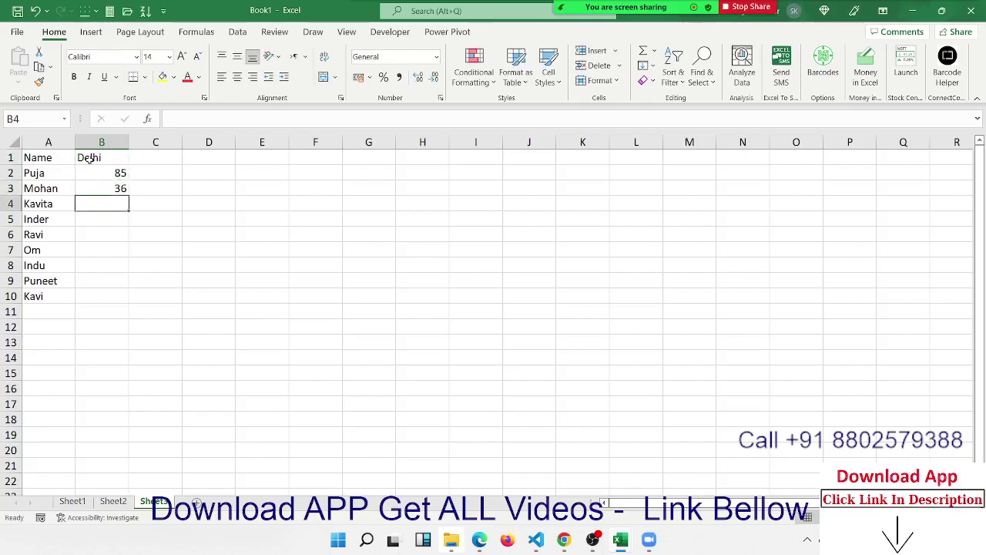
type("56")
key("Return")
type("98")
key("Return")
type("74")
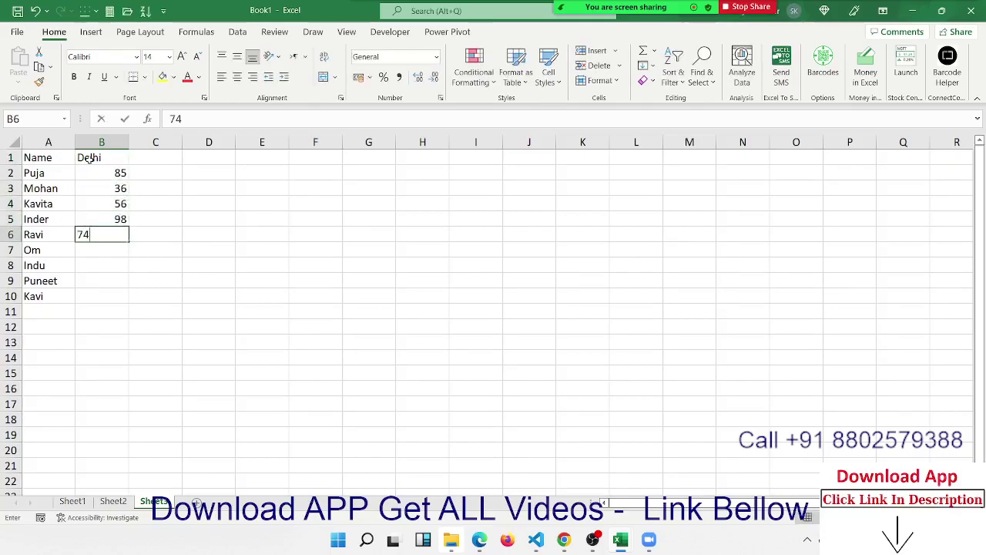
key("Return")
type("25")
key("Return")
type("63")
key("Return")
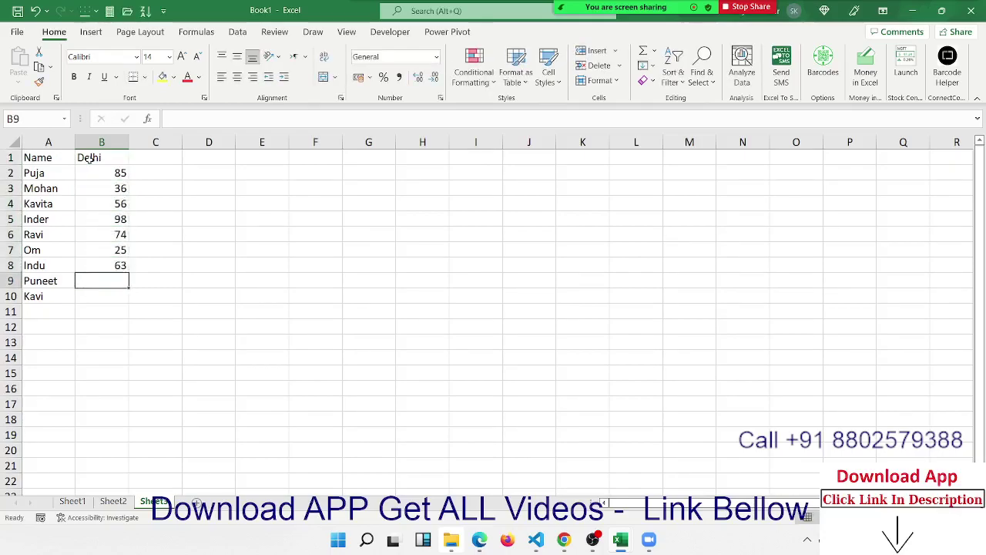
type("65")
key("Return")
type("36")
key("Return")
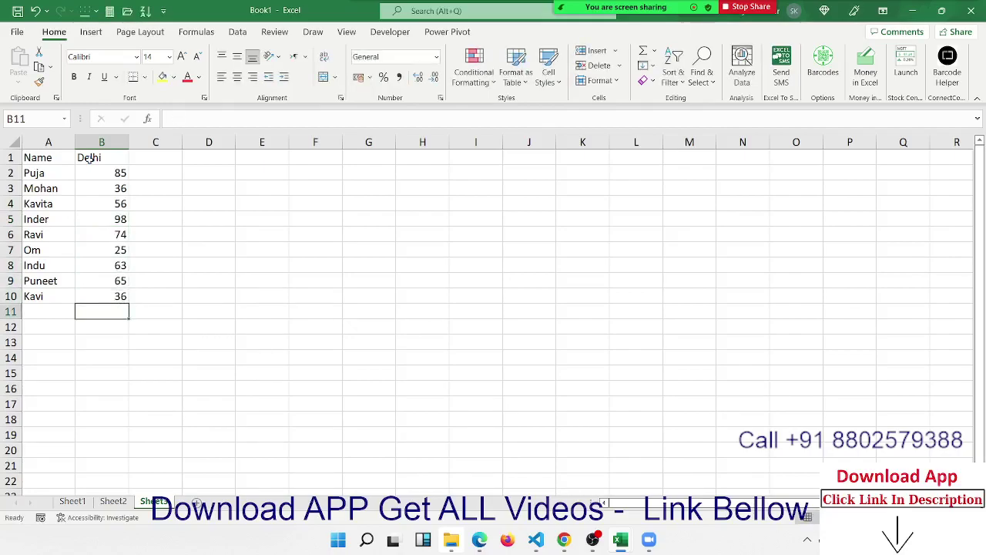
Copy the Name/Delhi table A1:B10 into a new Sheet4.
left_click_drag(37, 158, 82, 300)
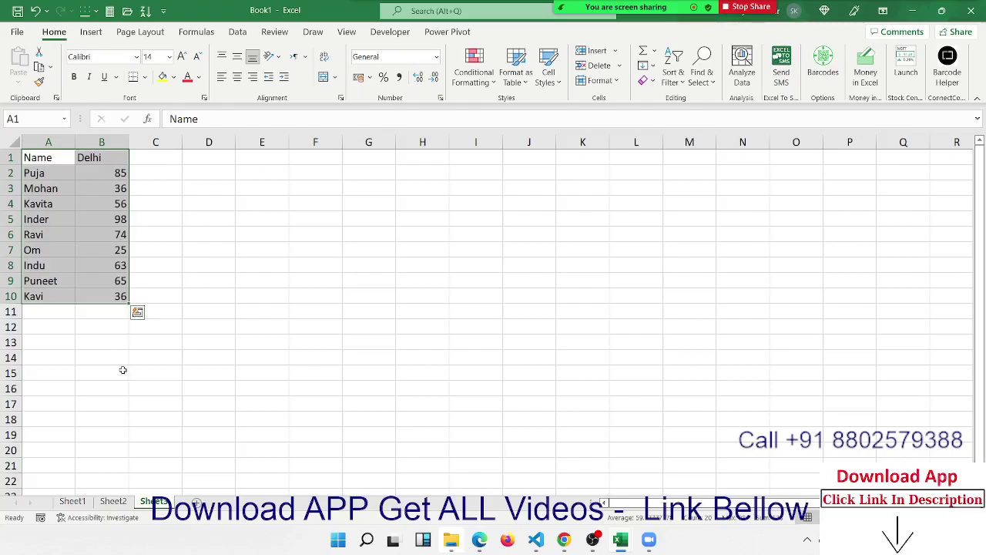
key("ctrl+c")
left_click(197, 502)
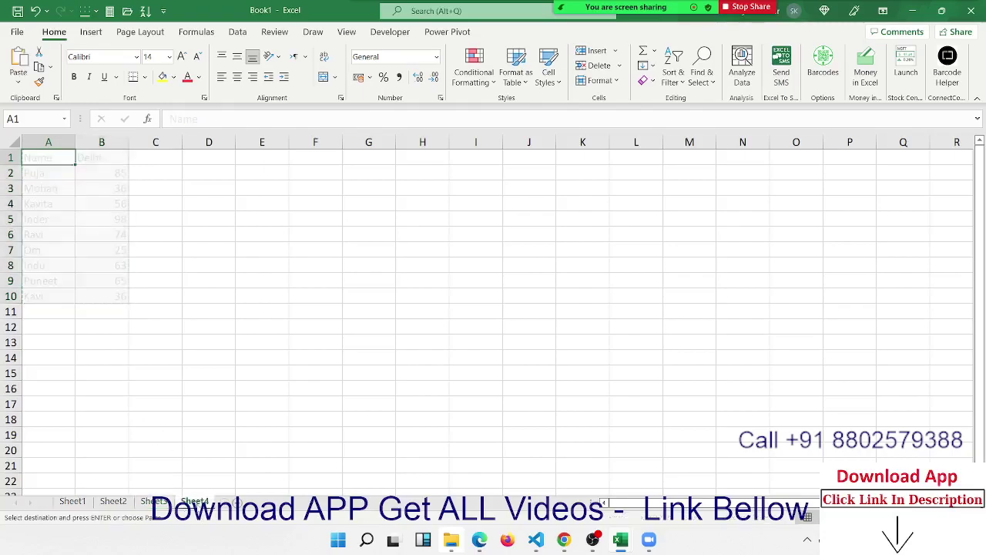
key("ctrl+v")
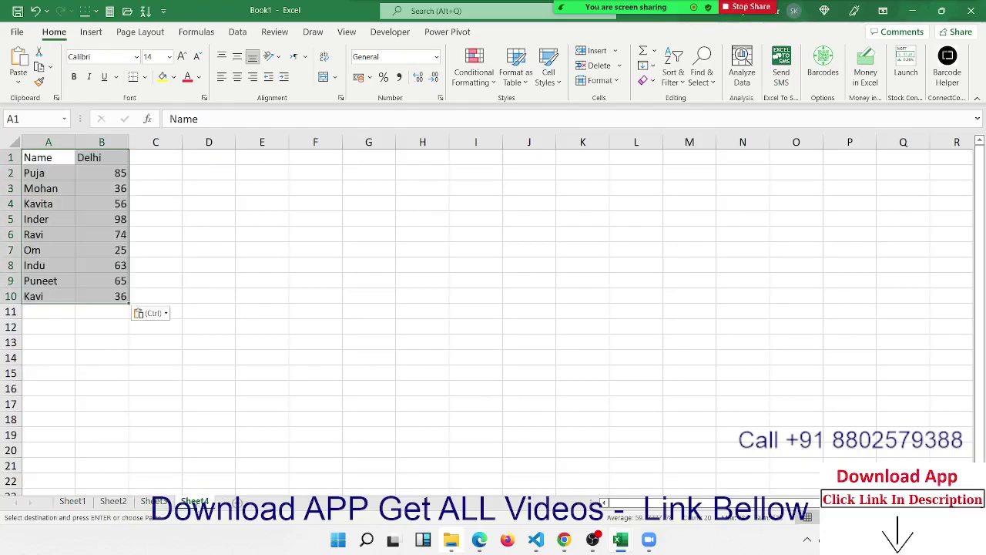
Rename B1 to 'Mumbai' and overwrite scores with 65, 45, 74, 98, 36 and 78.
left_click(105, 158)
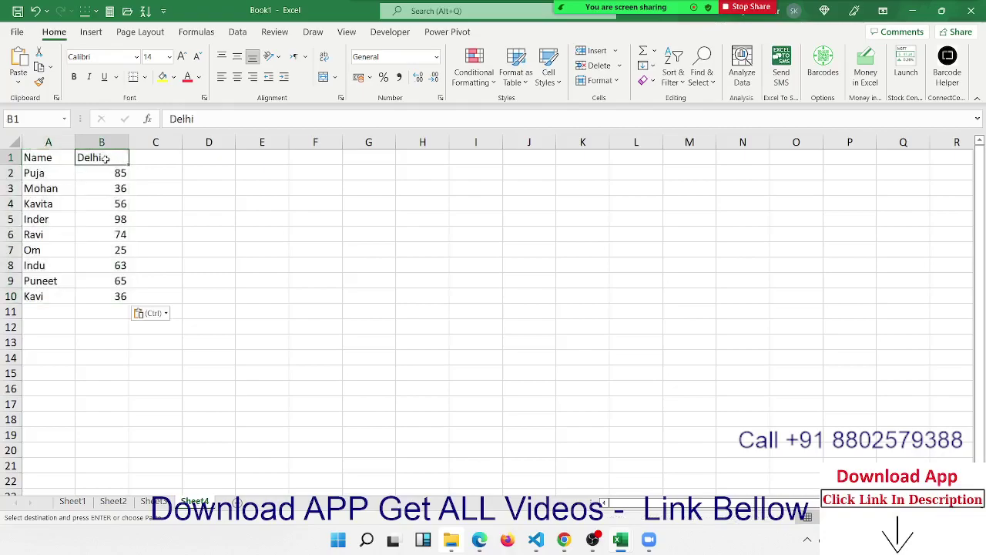
type("Mumbai")
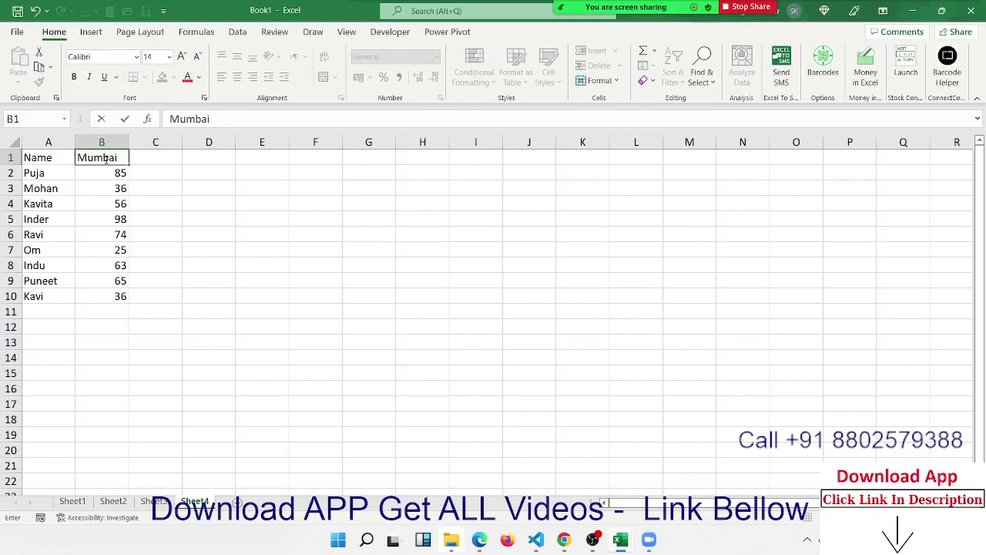
key("Return")
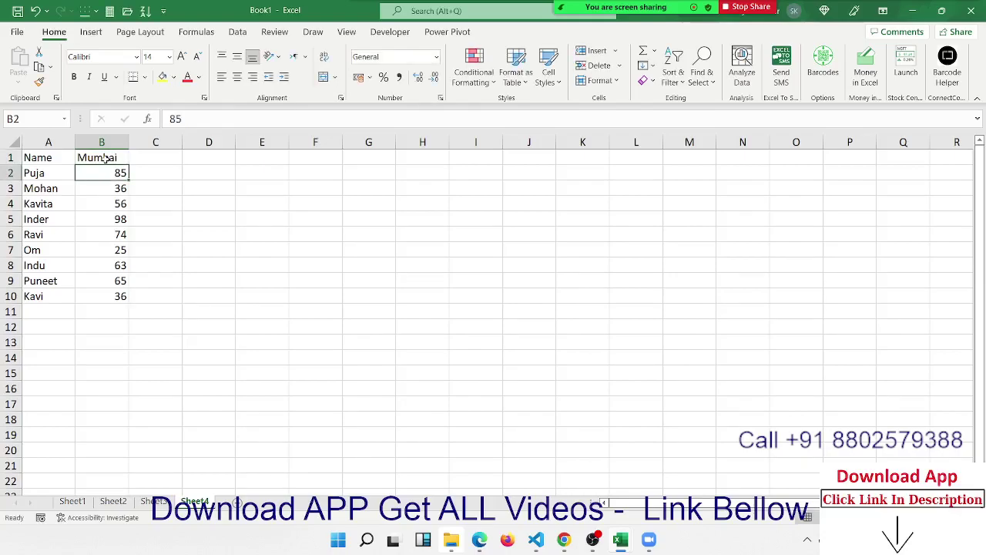
key("ctrl+shift+Down")
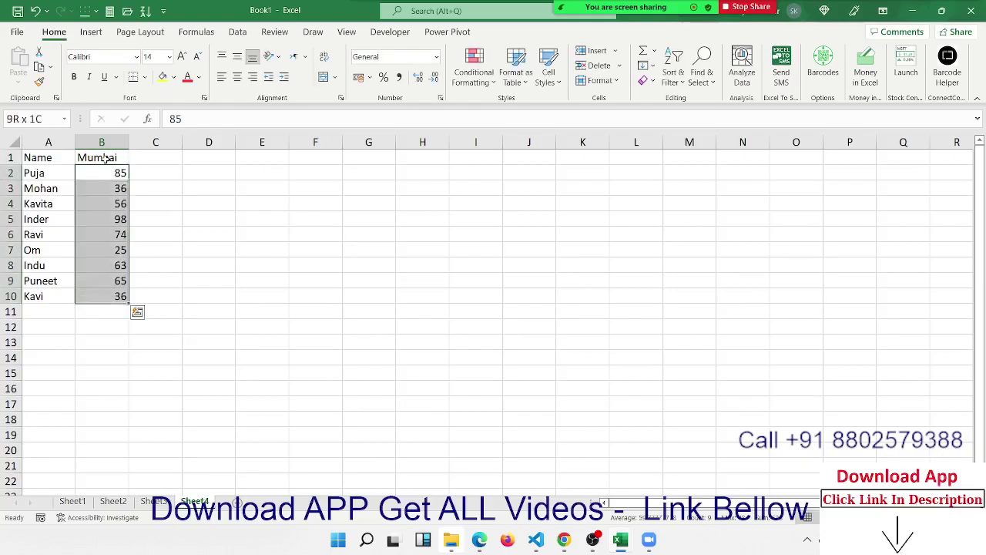
key("F2")
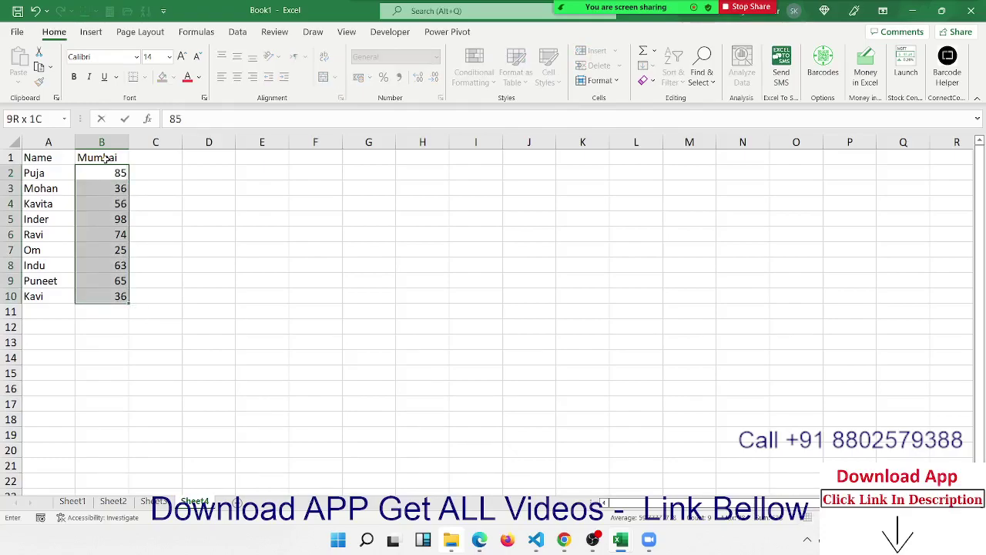
key("Return")
type("65")
key("Return")
type("45")
key("Return")
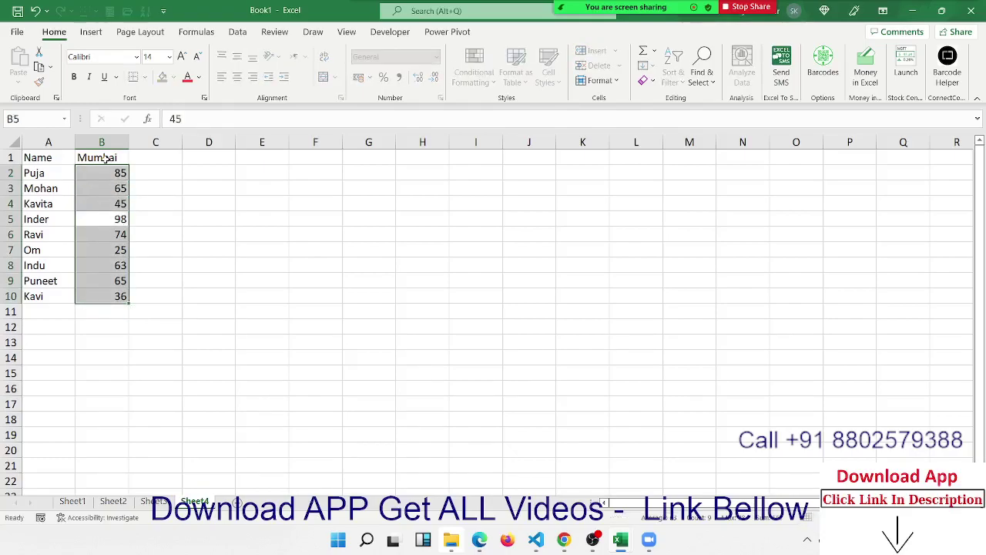
type("74")
key("Return")
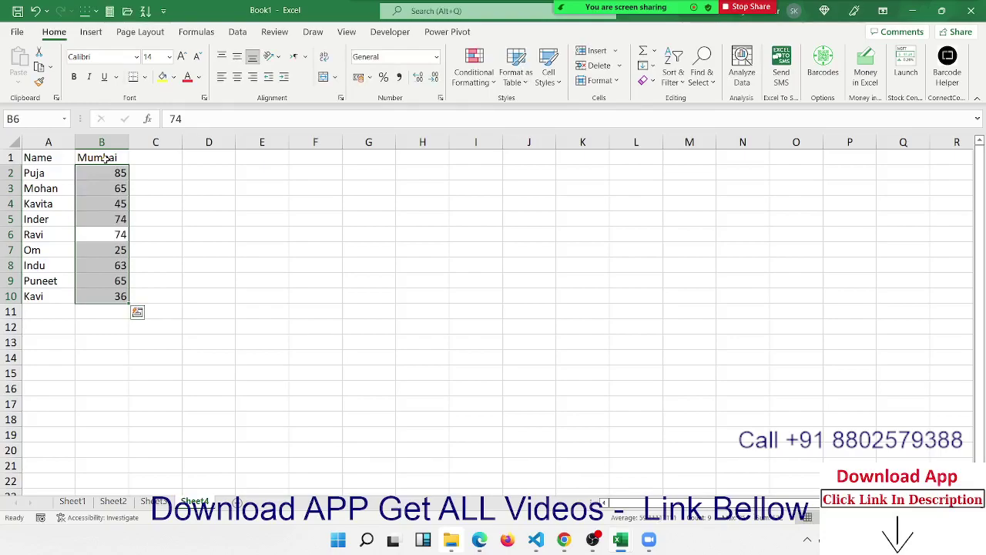
type("98")
key("Return")
key("Return")
type("3")
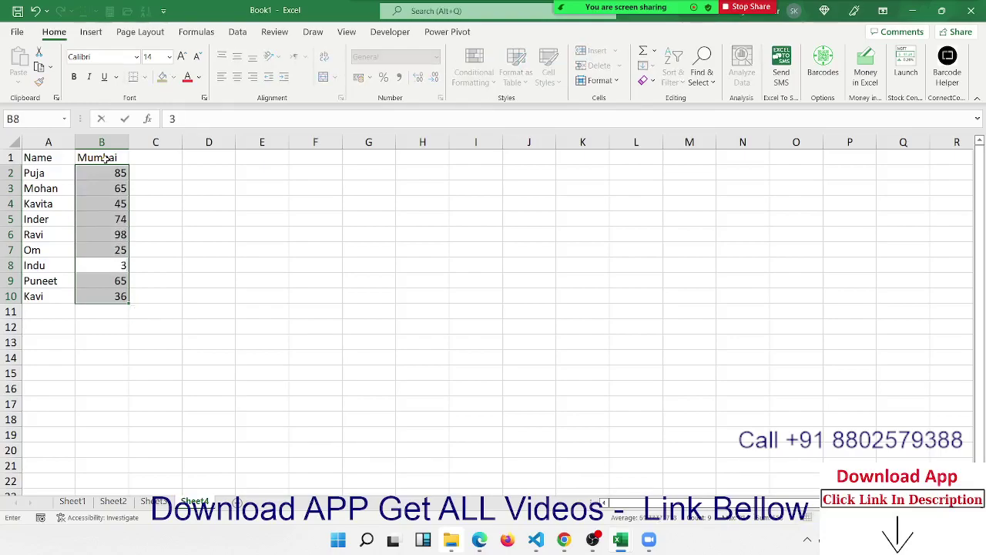
type("6")
key("Return")
type("78")
key("Return")
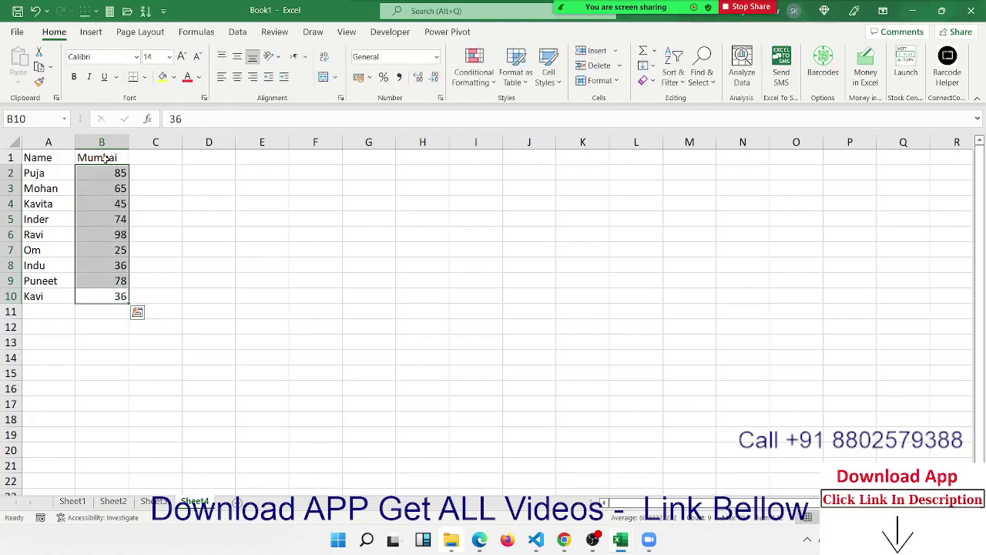
left_click(229, 267)
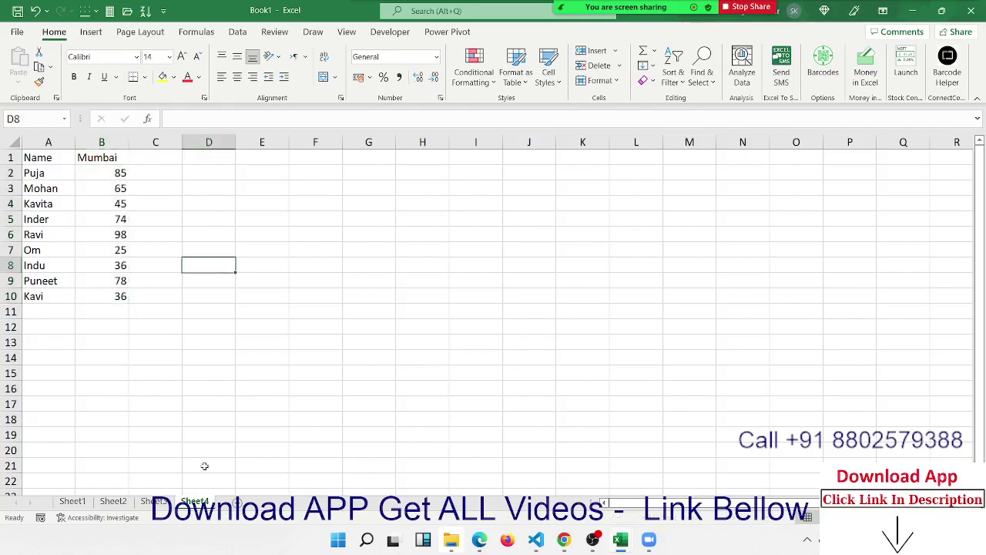
Return to Sheet3 and review the Delhi table's columns.
left_click(156, 501)
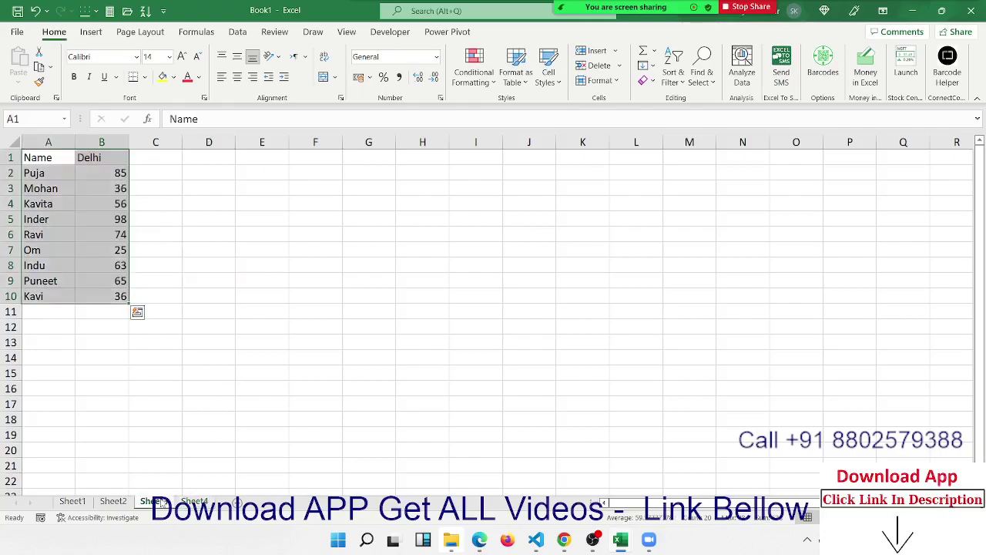
left_click(298, 265)
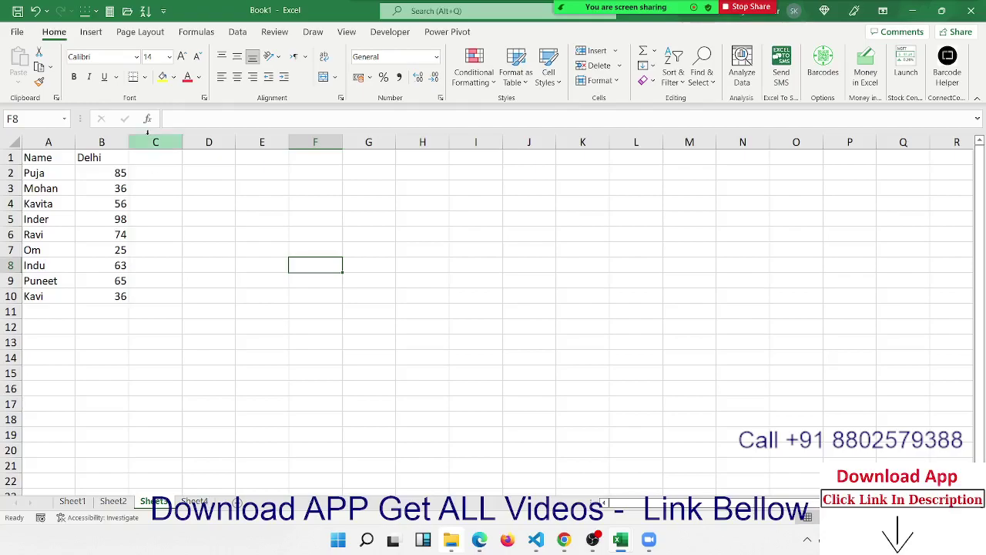
mouse_move(154, 157)
left_mouse_down()
mouse_move(122, 304)
mouse_move(162, 296)
left_mouse_up()
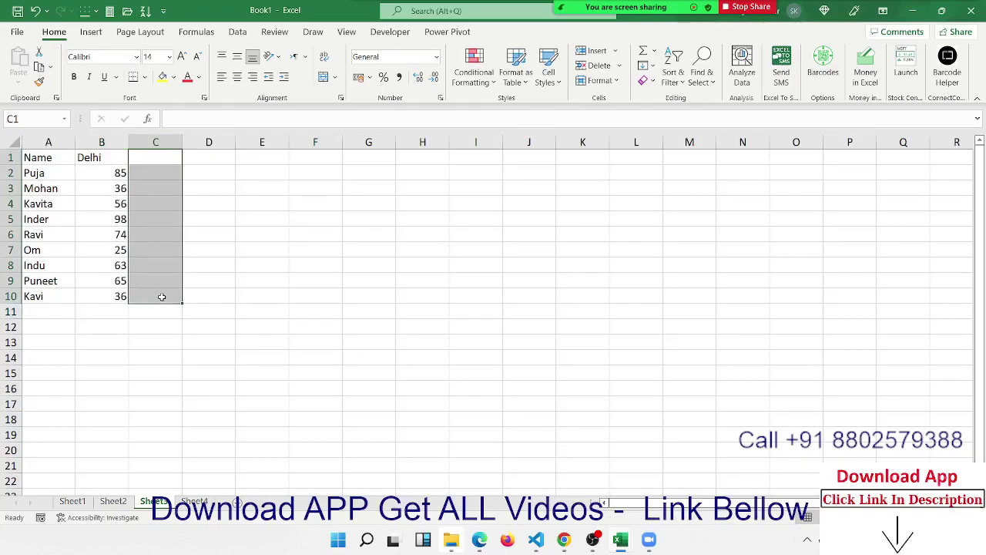
left_click(170, 281)
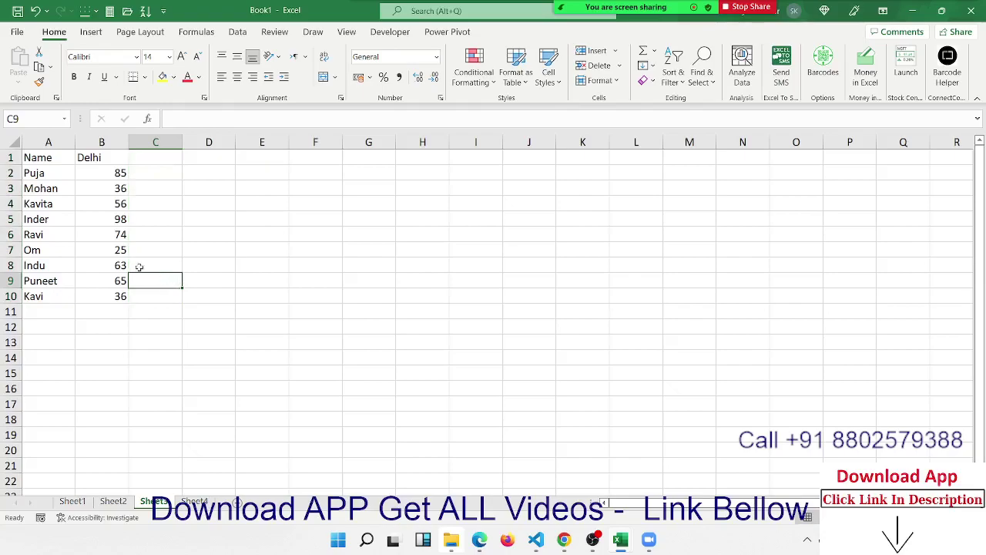
left_click_drag(49, 296, 31, 160)
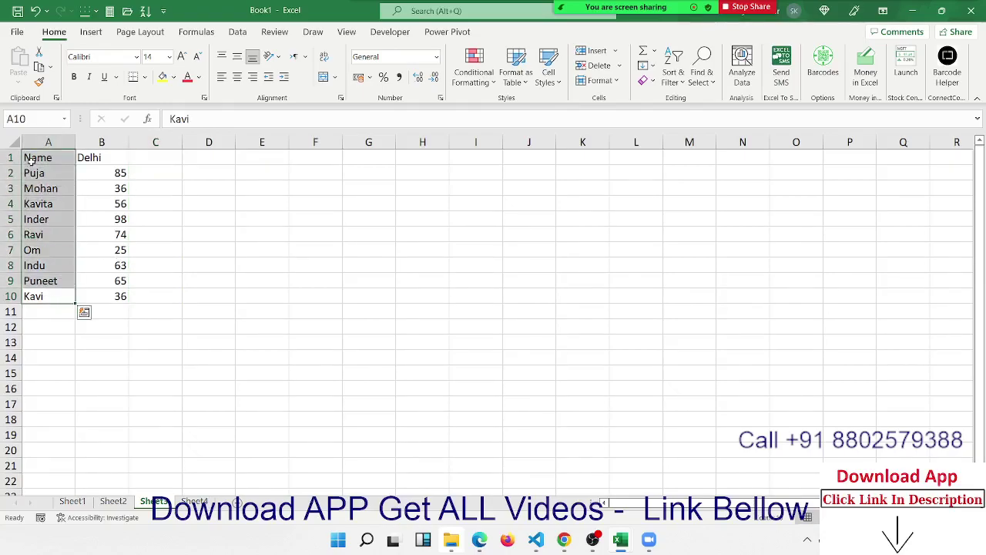
left_click(58, 216)
Check the Mumbai data on Sheet4, then select Sheet3's Name/Delhi table A1:B10.
left_click(194, 500)
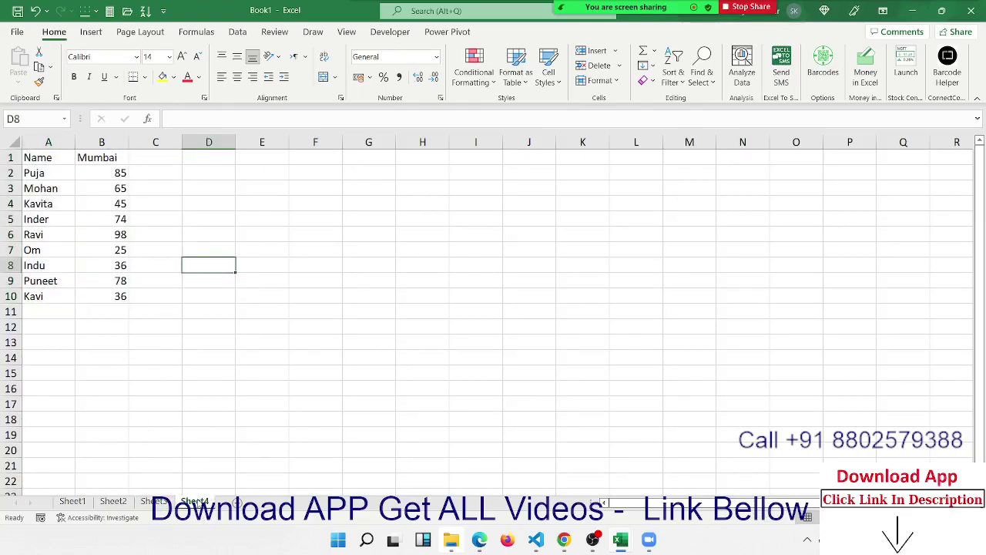
left_click(153, 501)
left_click(290, 296)
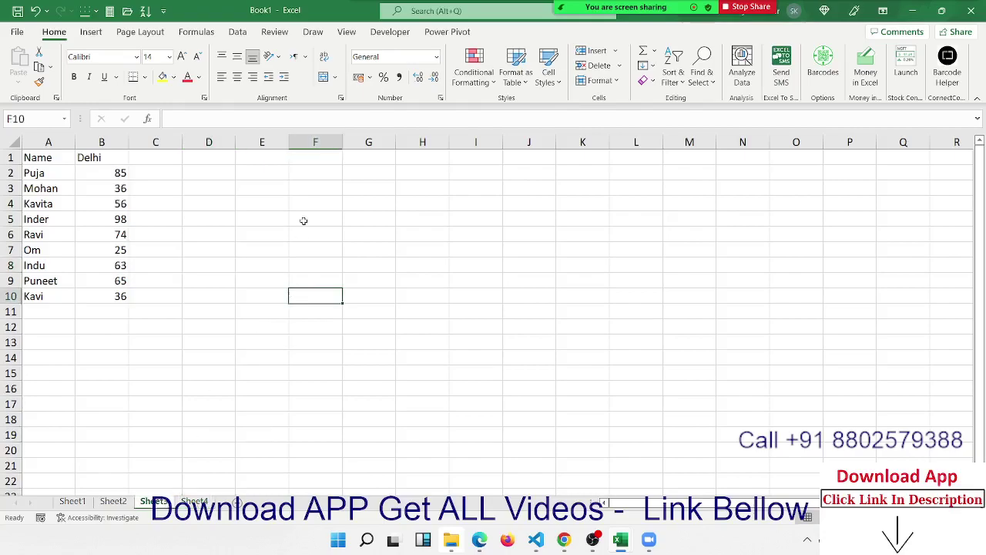
mouse_move(57, 162)
left_mouse_down()
mouse_move(114, 206)
mouse_move(121, 299)
left_mouse_up()
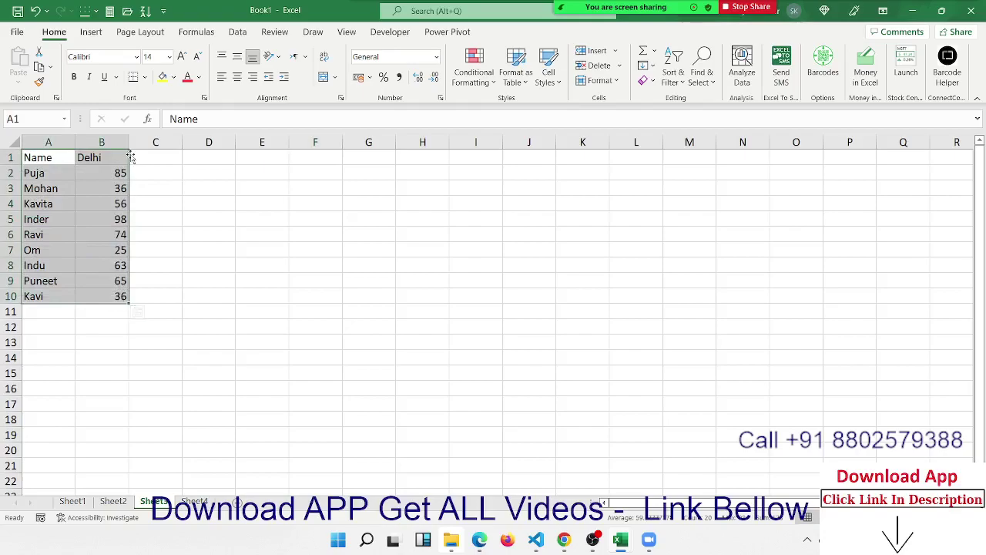
Insert a clustered column chart of the Delhi scores beside the table and open Select Data.
left_click(91, 32)
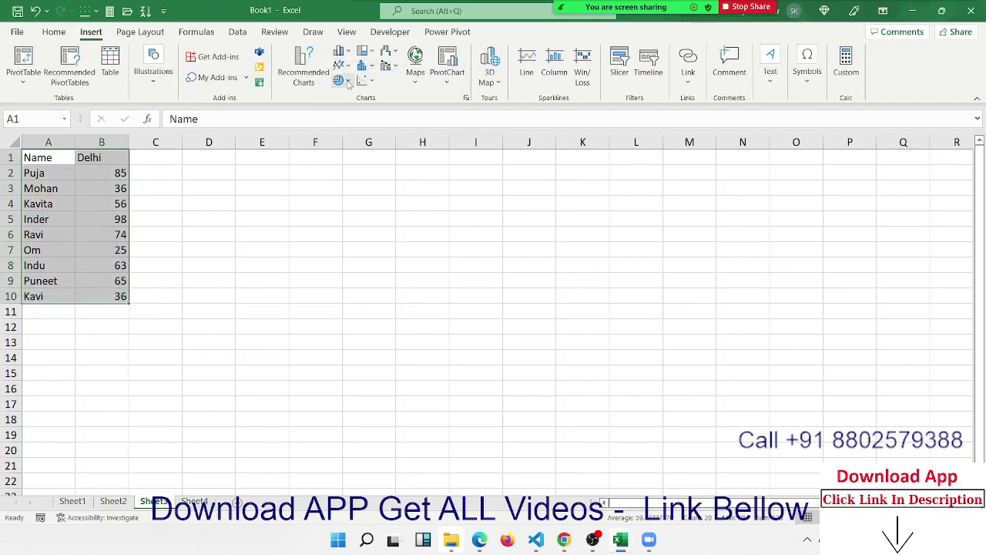
left_click(348, 53)
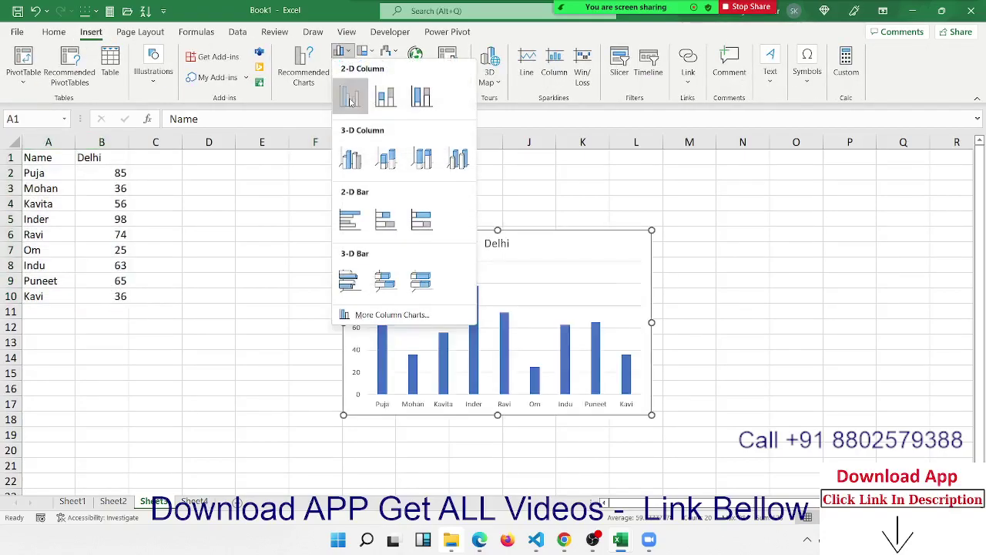
left_click(351, 97)
left_click_drag(398, 231, 242, 200)
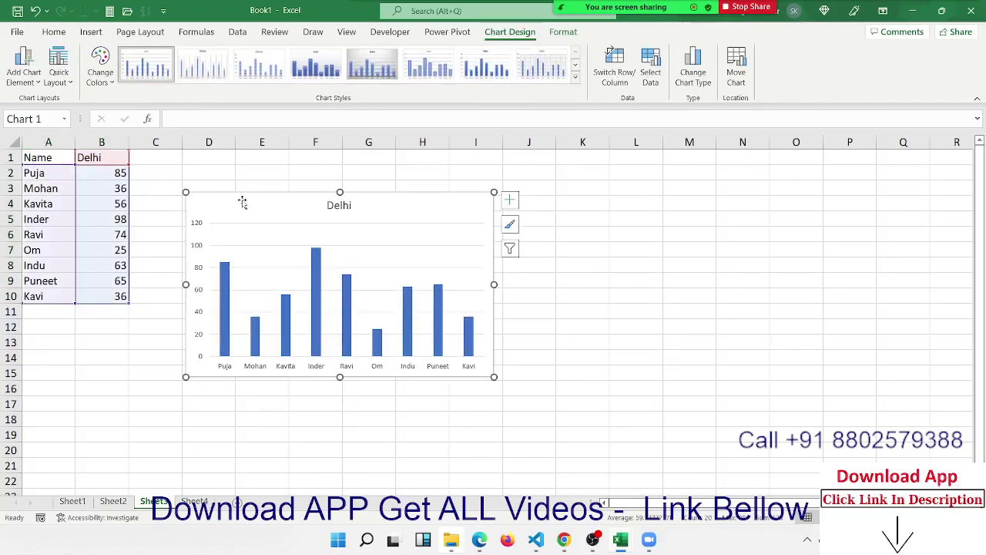
right_click(244, 203)
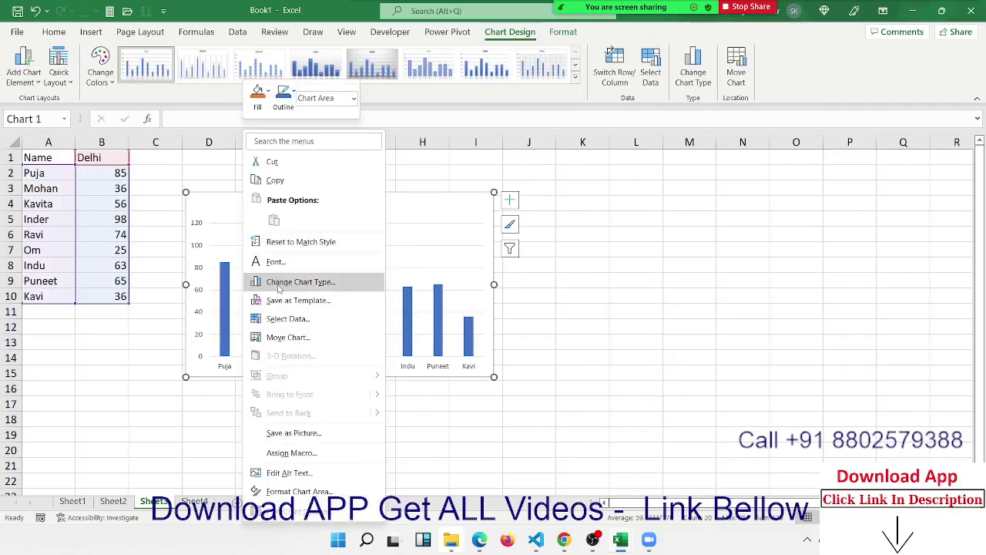
left_click(282, 319)
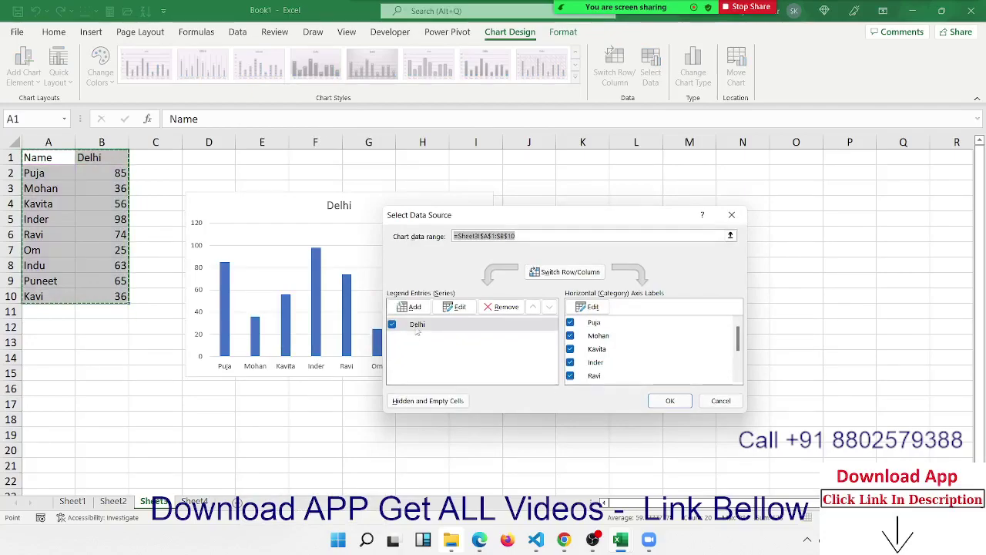
Add a series named 'Mumba' using Sheet4's B2:B10 scores as its values.
left_click(411, 306)
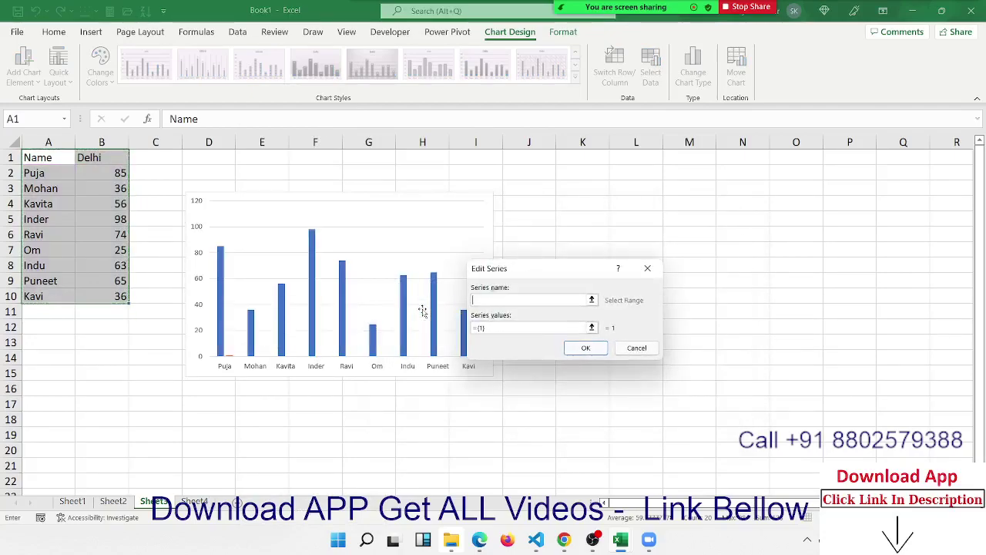
type("Mum")
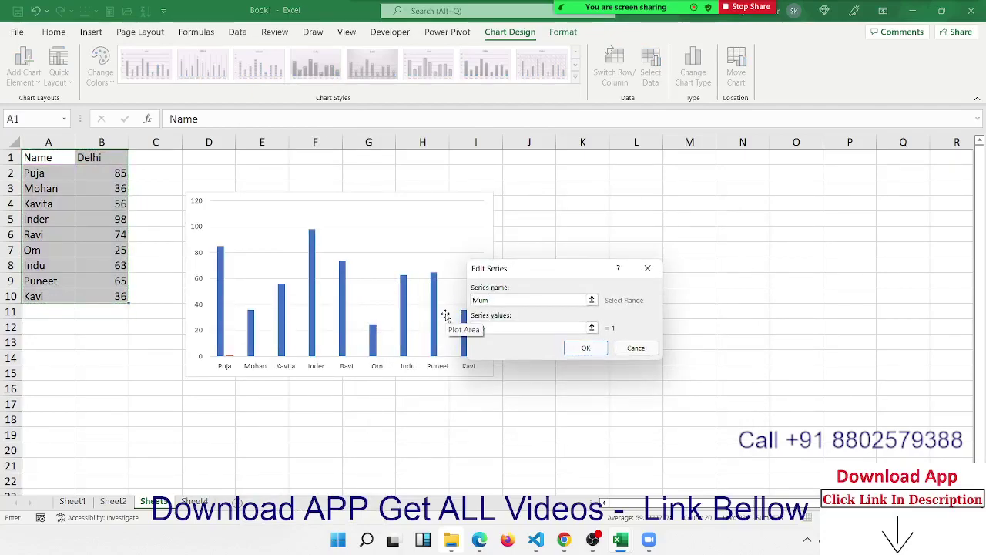
type("bai")
left_click(501, 327)
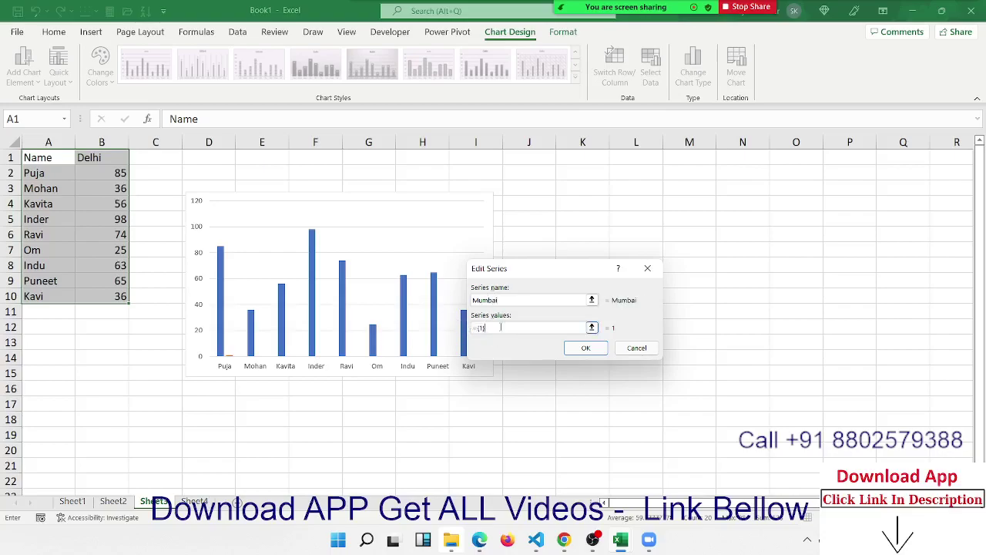
key("BackSpace")
key("BackSpace")
key("BackSpace")
left_click(592, 326)
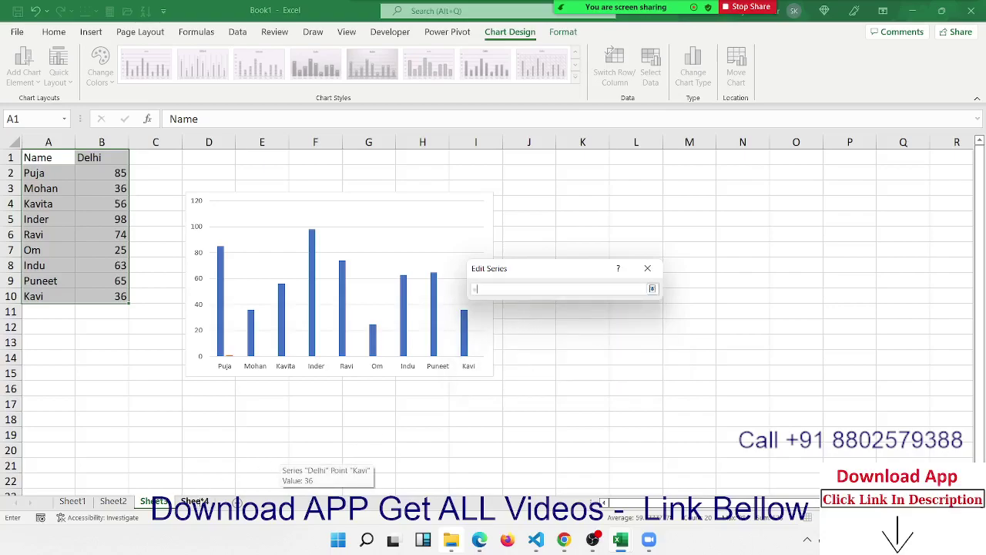
left_click(194, 501)
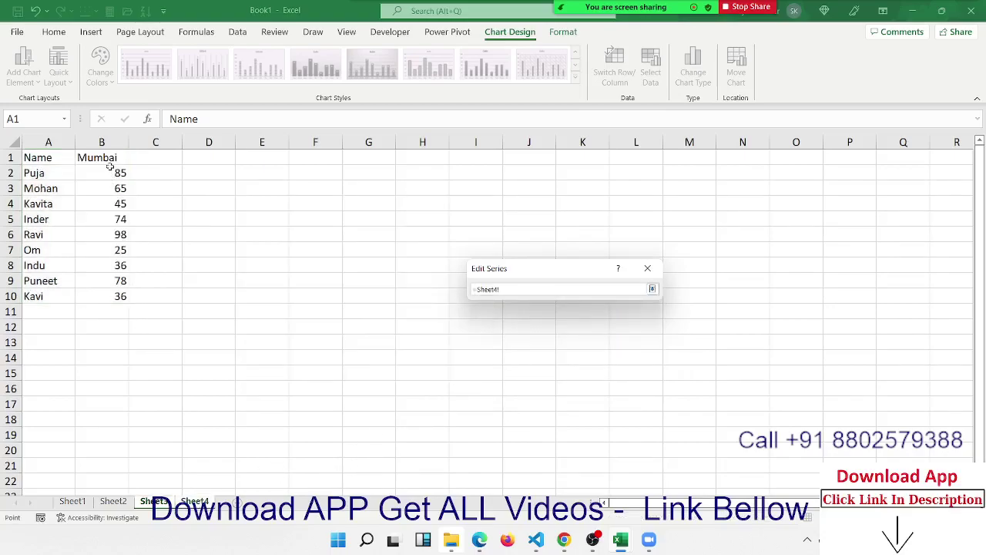
left_click_drag(110, 167, 113, 296)
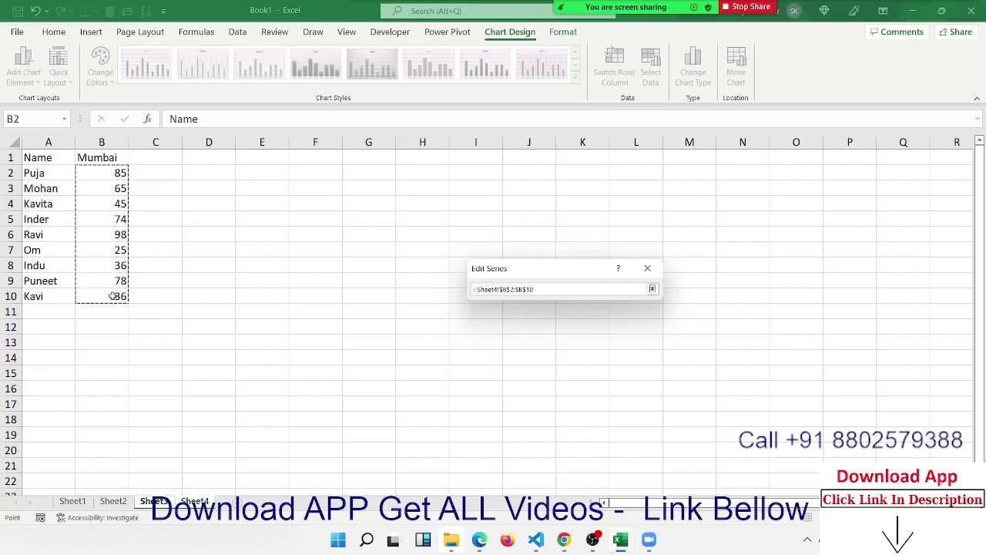
left_click(652, 289)
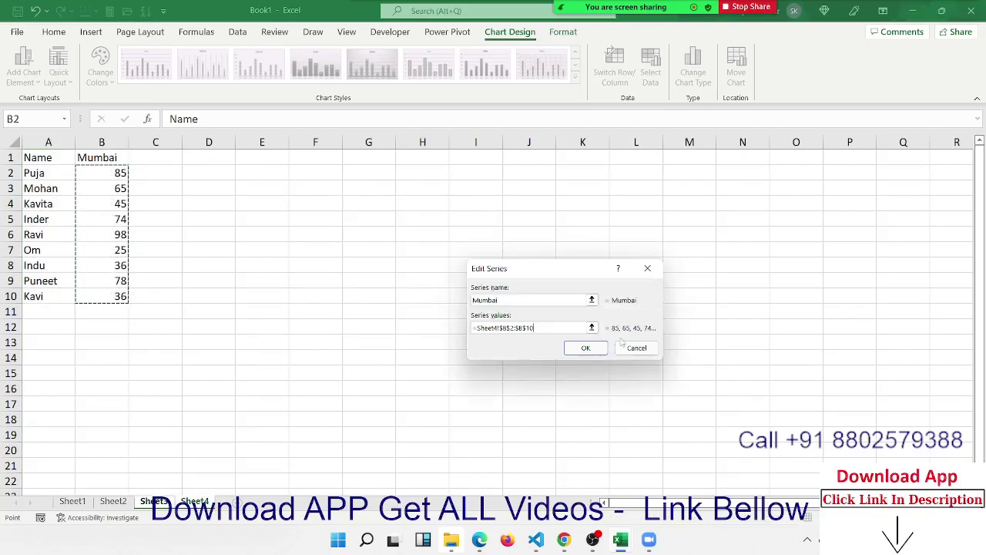
left_click(585, 347)
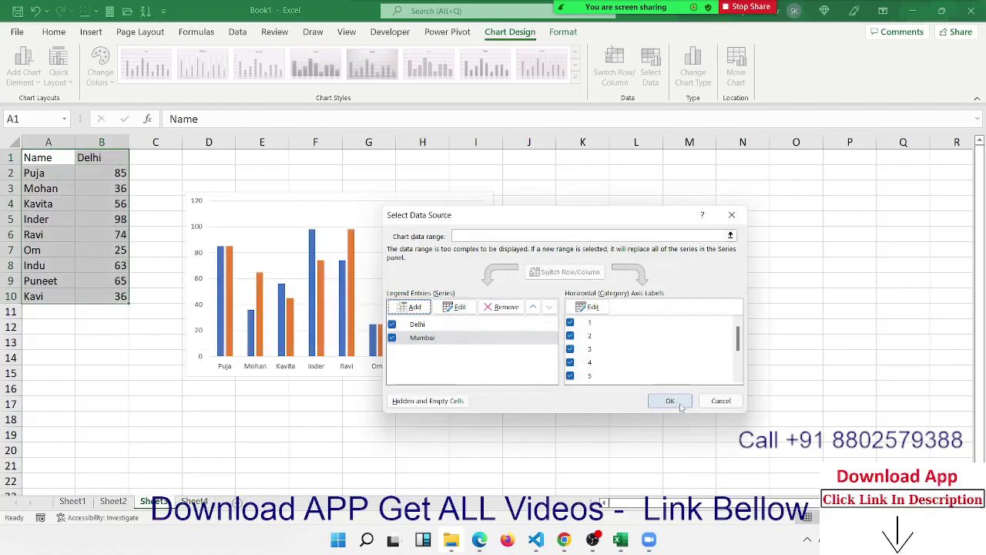
Use the names in A2:A10 as category labels and apply the changes.
left_click(590, 306)
left_click(57, 171)
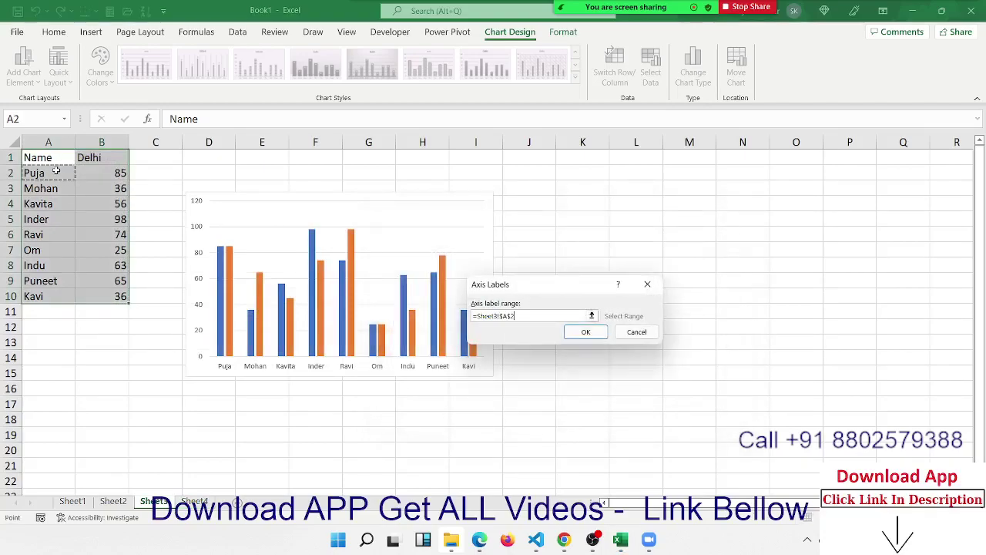
left_click_drag(56, 171, 69, 299)
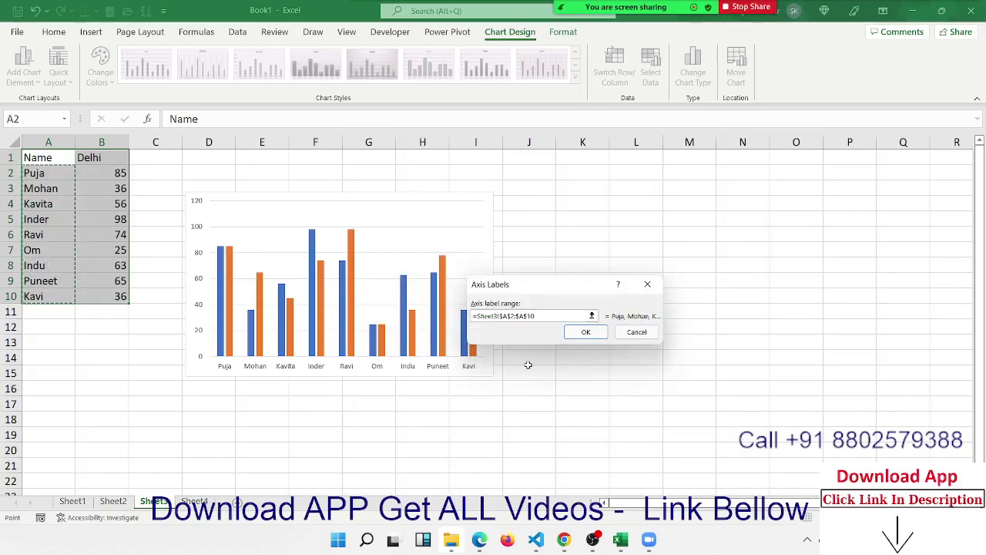
left_click(586, 331)
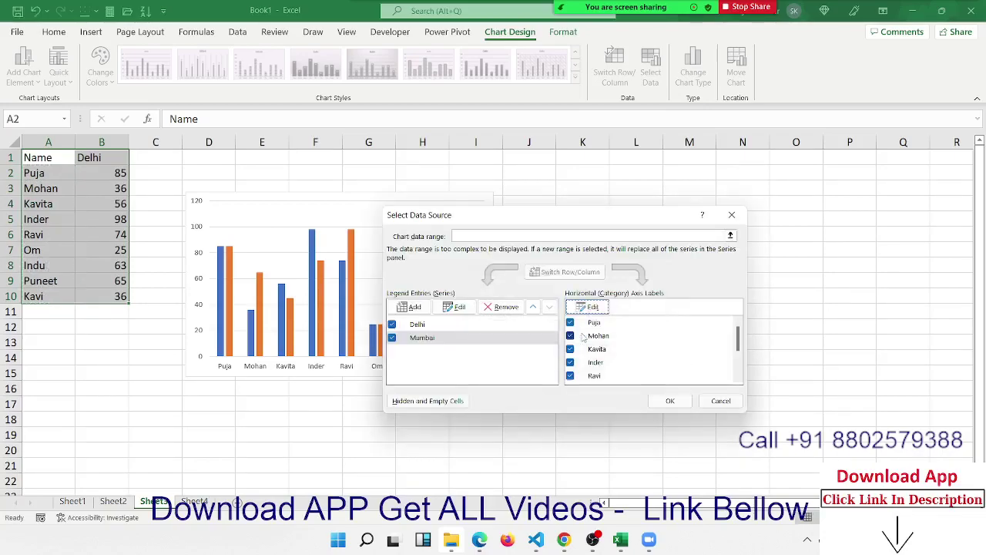
left_click(667, 403)
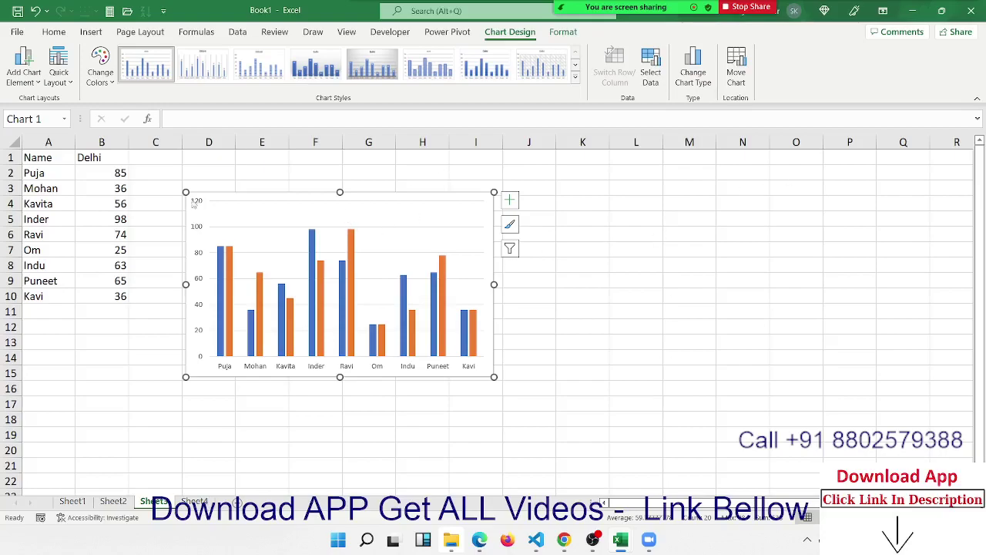
left_click_drag(114, 185, 119, 281)
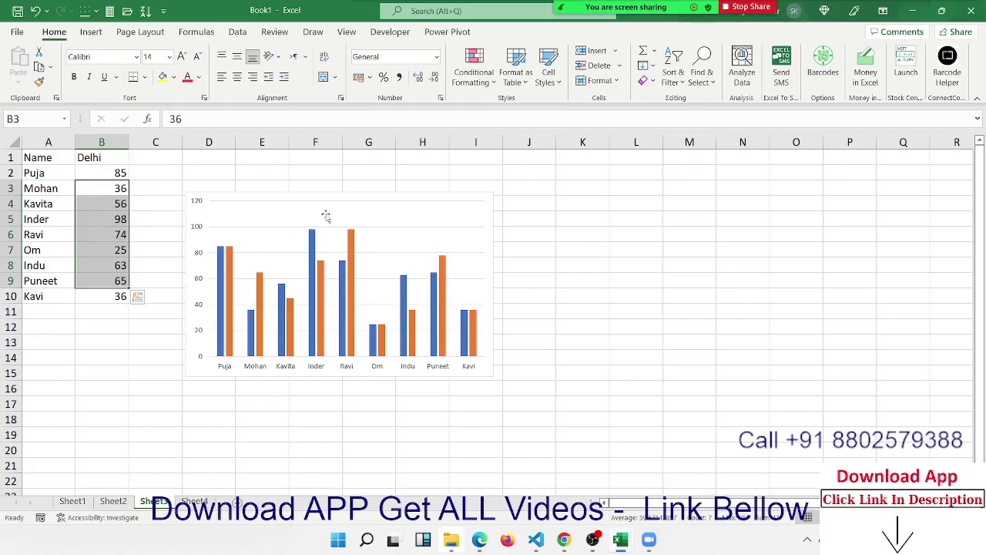
Add a new blank Sheet5, cancelling the entry started in A1.
left_click(549, 230)
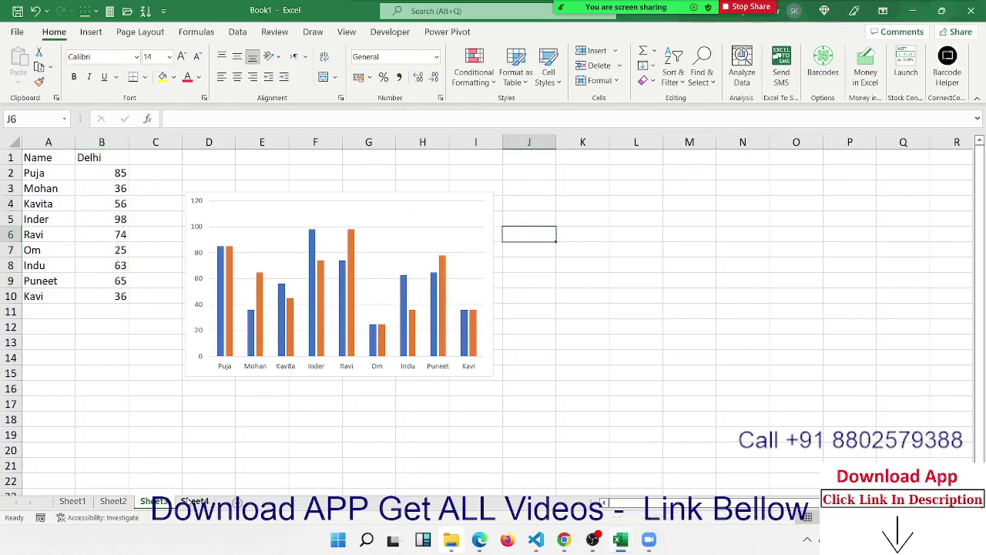
left_click(194, 501)
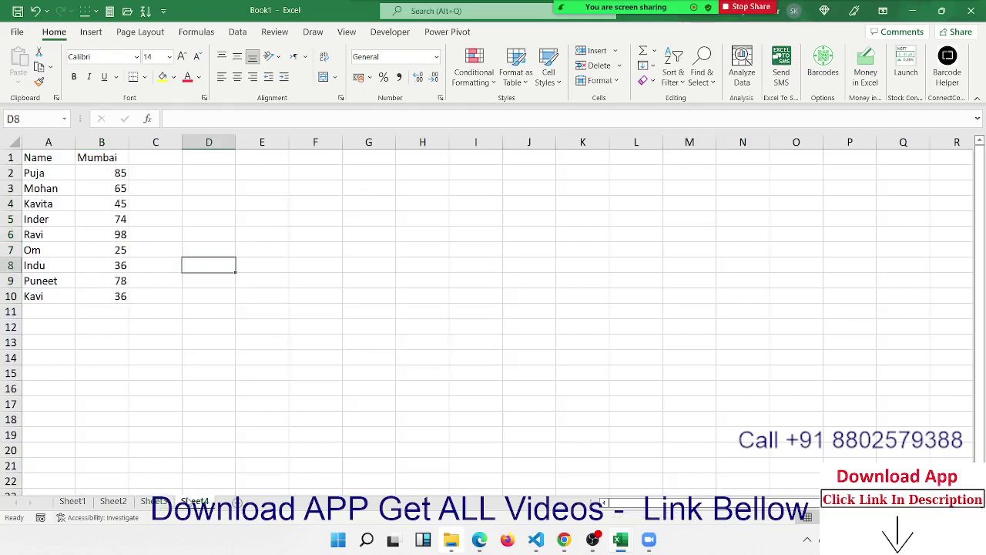
left_click(154, 501)
left_click(194, 501)
left_click(262, 502)
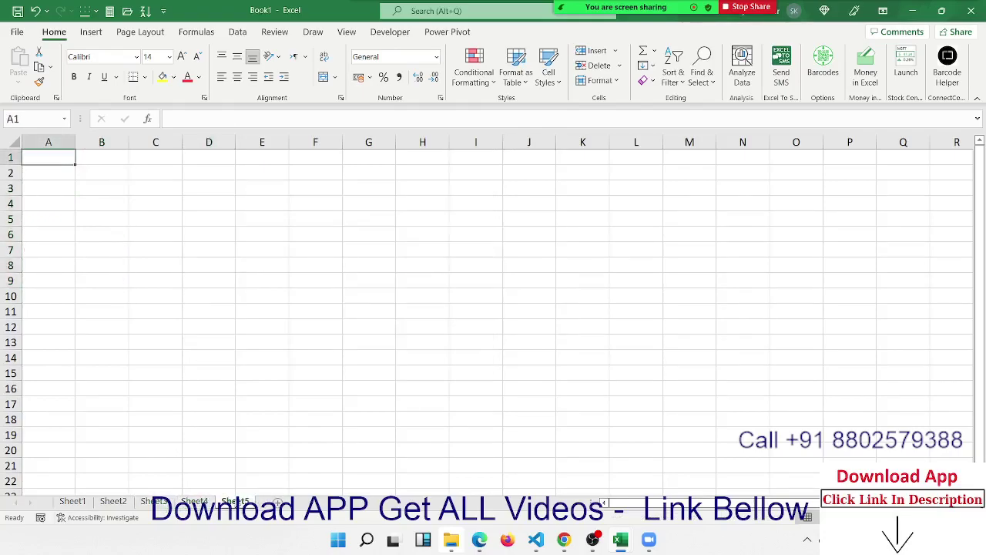
type("N")
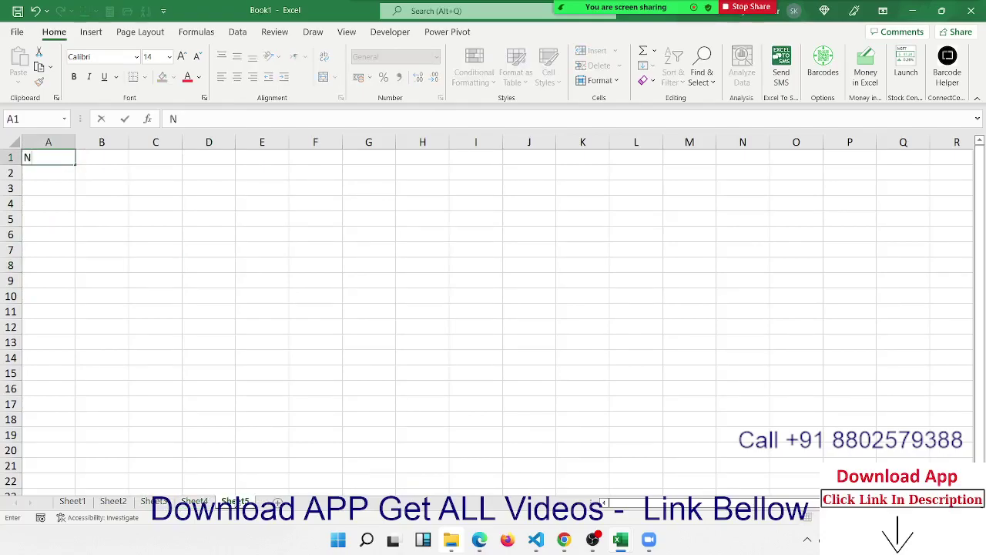
type("ame")
key("Escape")
type("`")
Return to Sheet4 and select the Name/Mumbai table A1:B10.
left_click(194, 502)
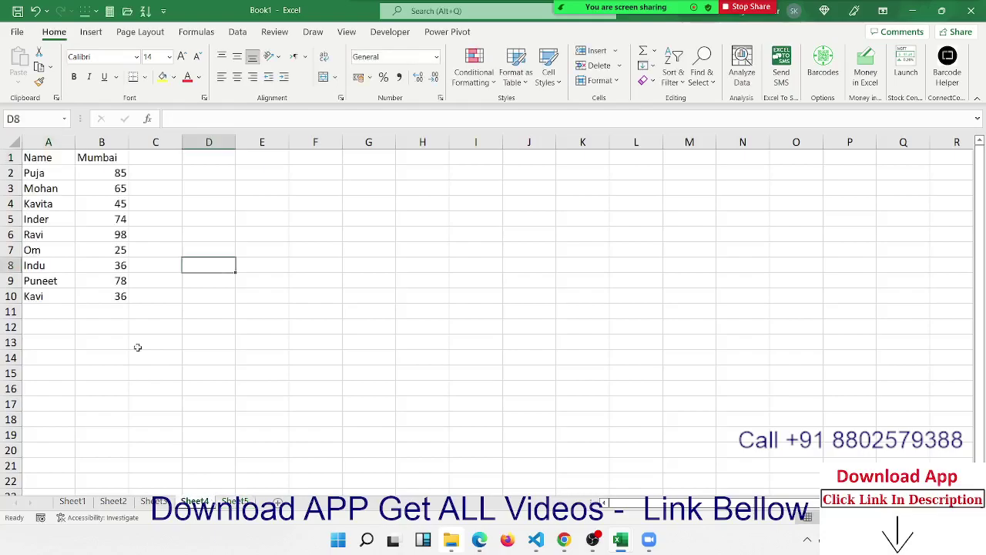
left_click(48, 144)
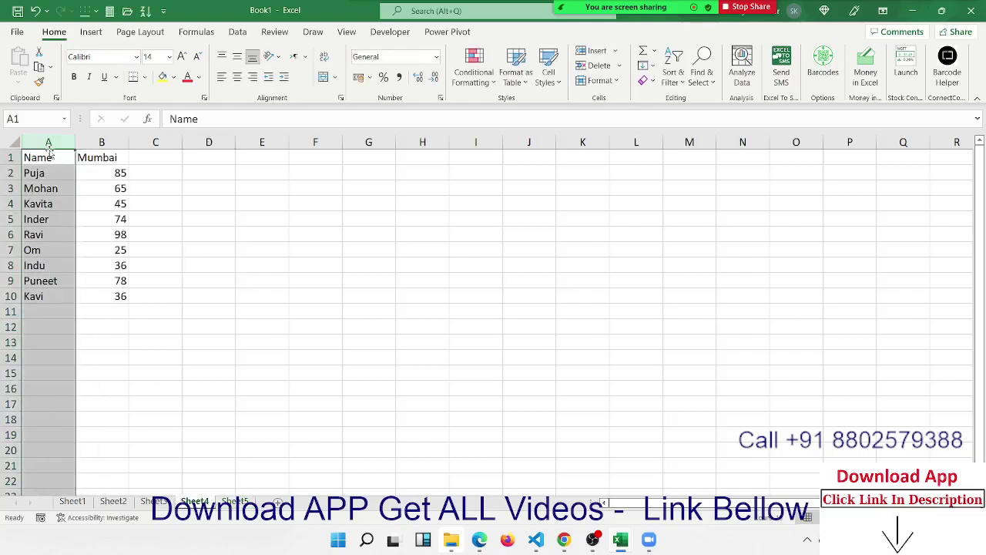
left_click(51, 157)
key("shift+Down")
key("shift+Down")
key("shift+Down")
left_click_drag(51, 157, 108, 296)
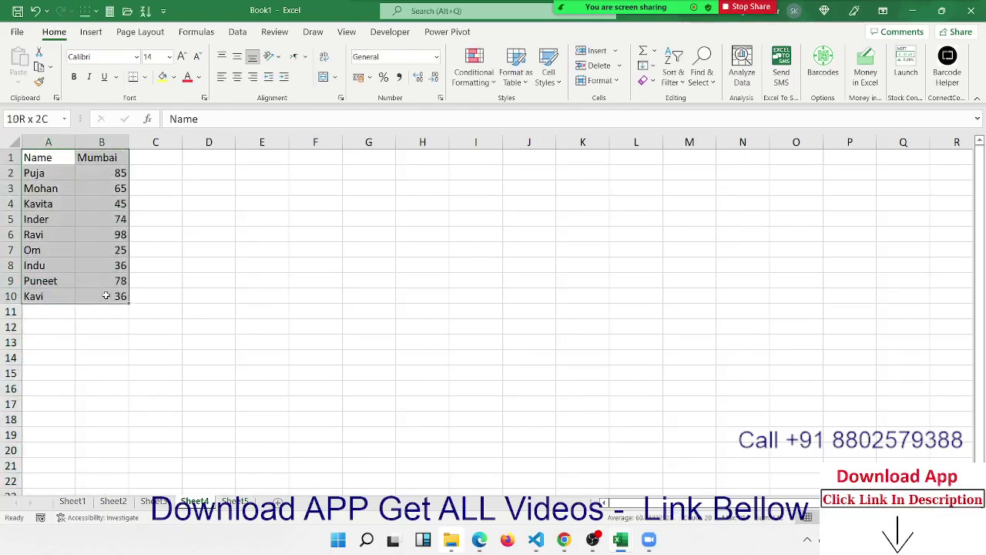
Insert a clustered column chart of the Mumbai scores, positioned up and right of the table.
left_click(91, 32)
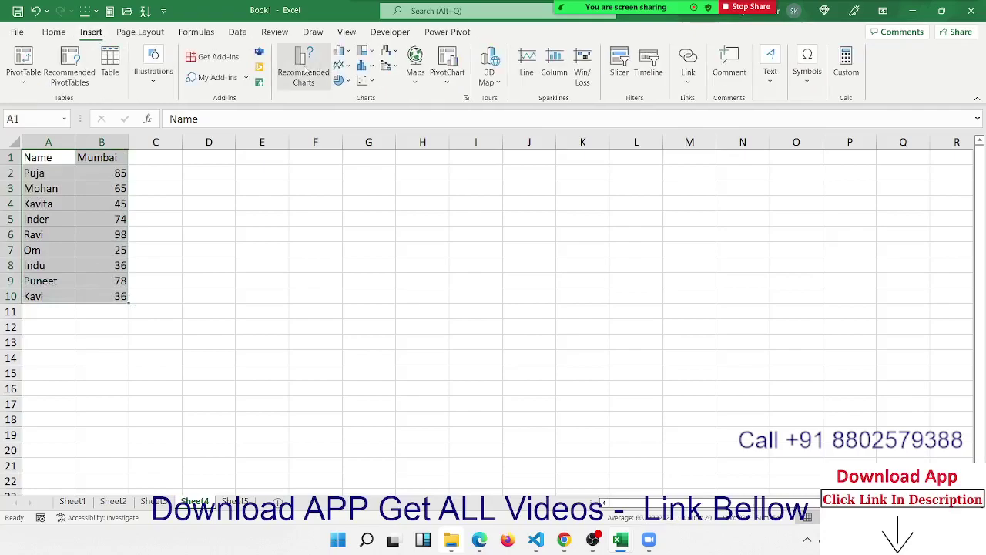
left_click(340, 51)
left_click(349, 95)
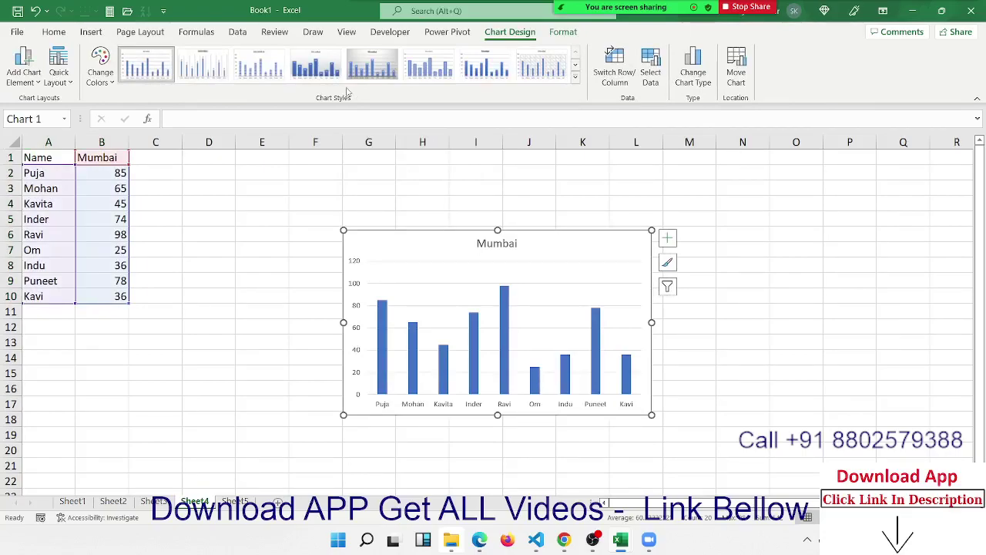
left_click_drag(402, 254, 477, 257)
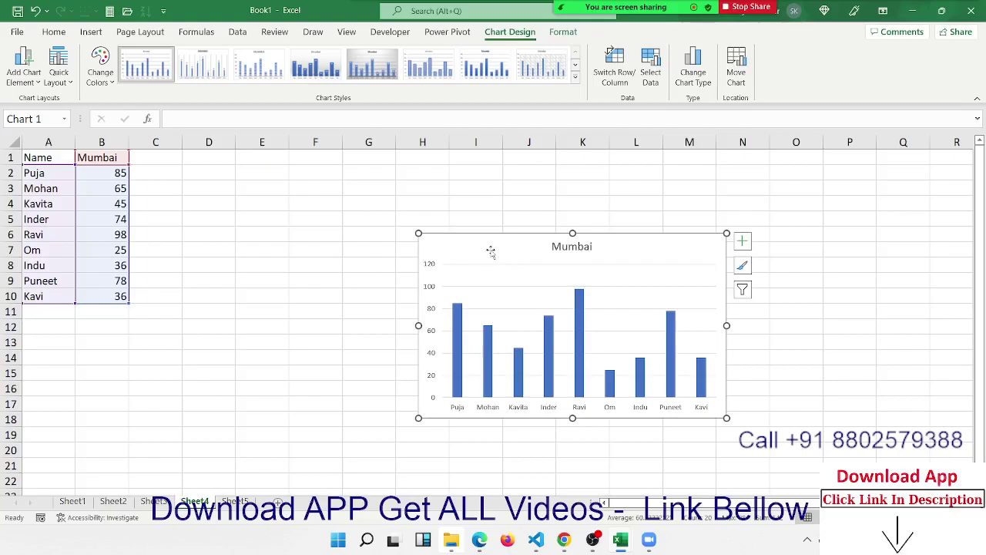
left_click_drag(491, 251, 539, 203)
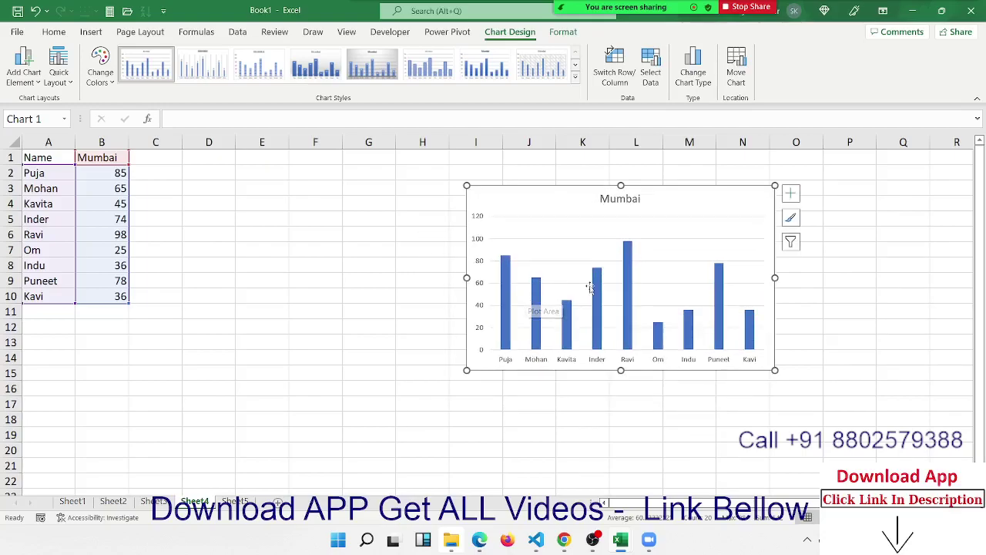
left_click(624, 274)
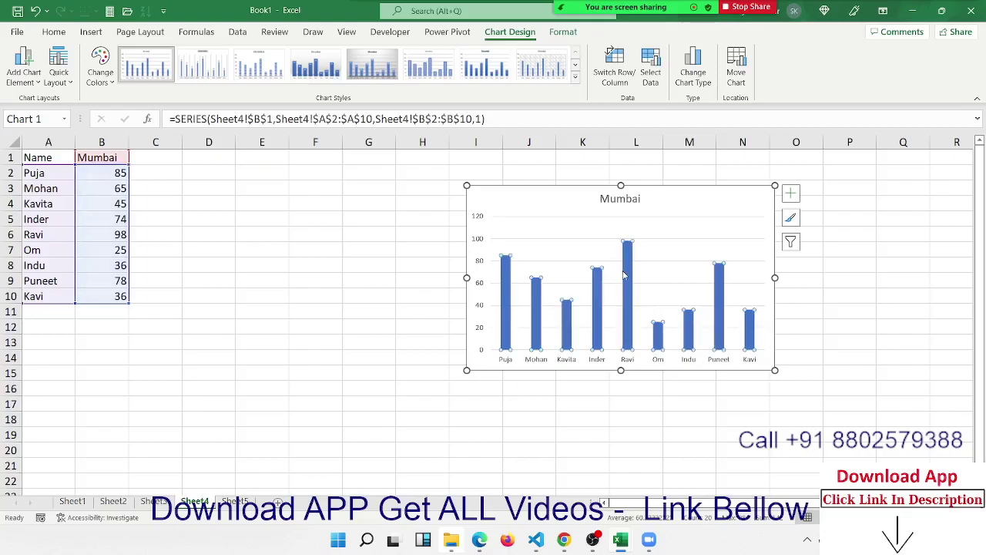
Fill two of the chart's bars, one orange and one green.
left_click(624, 275)
left_click(54, 31)
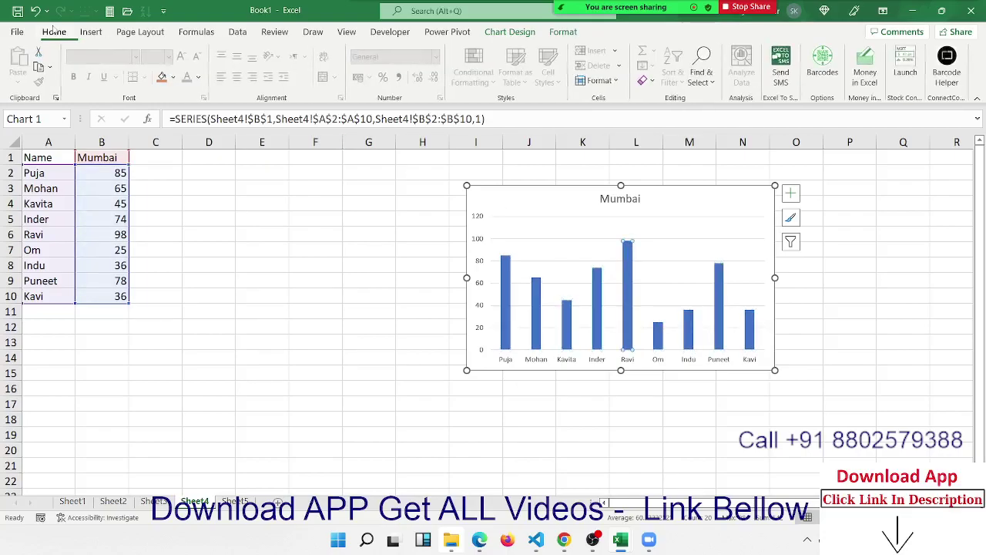
left_click(162, 77)
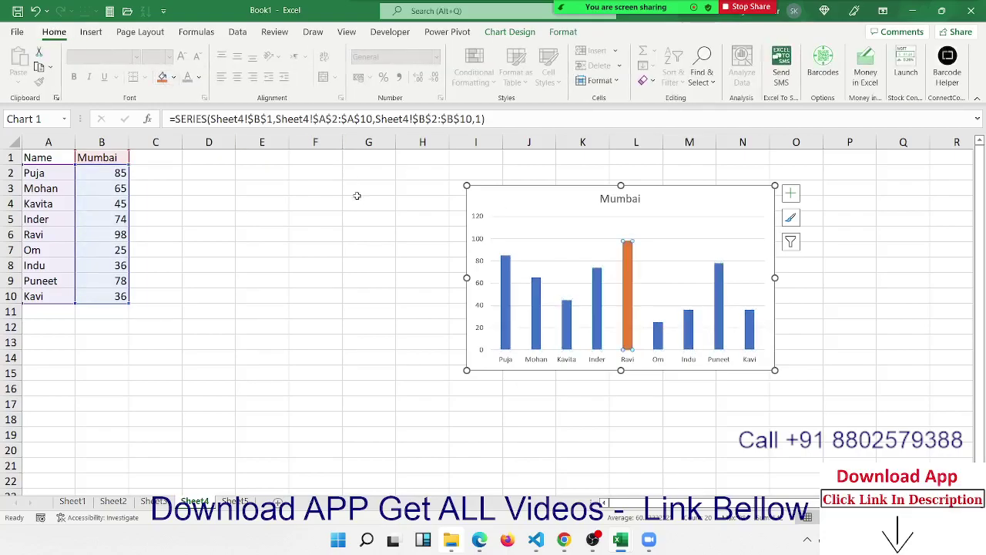
left_click(660, 336)
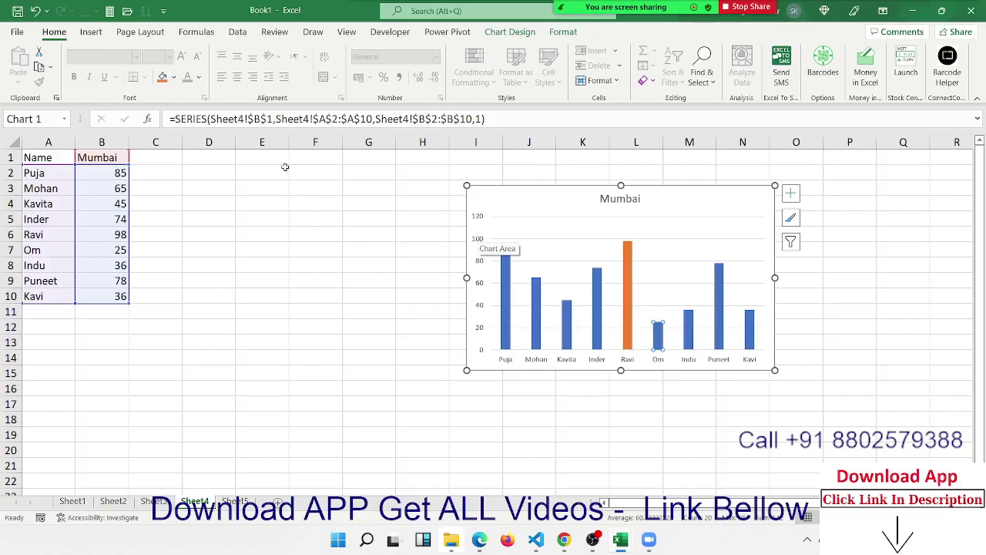
left_click(91, 33)
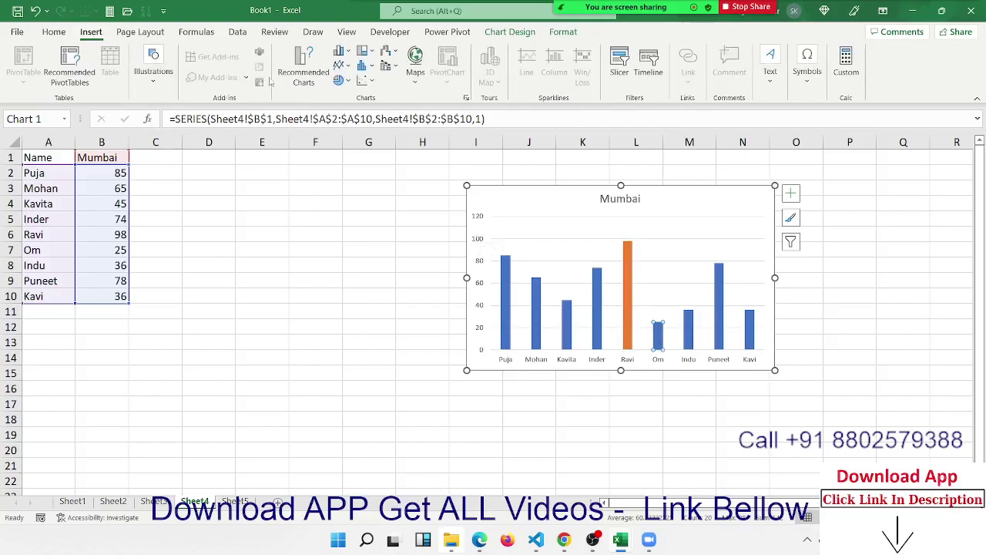
left_click(52, 34)
left_click(174, 77)
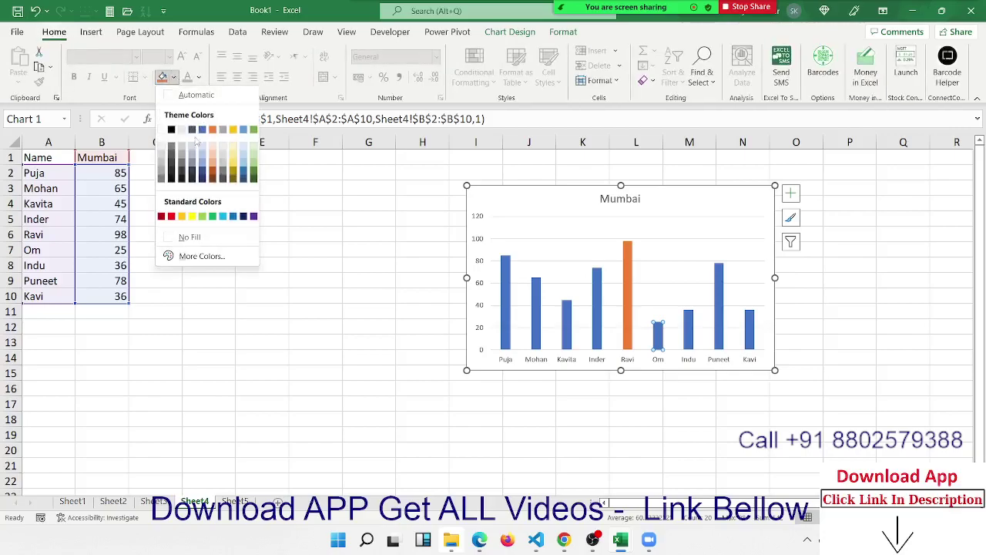
left_click(212, 216)
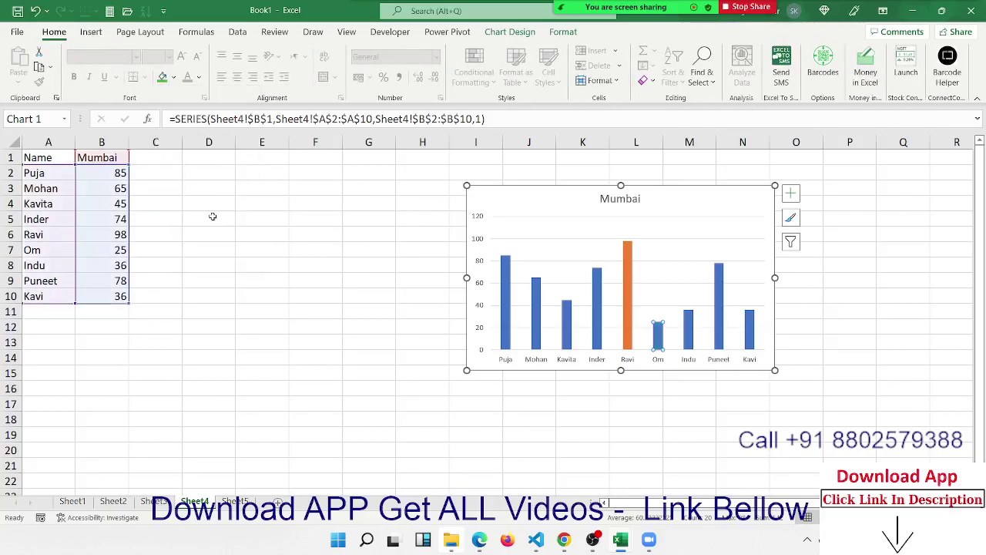
left_click(690, 214)
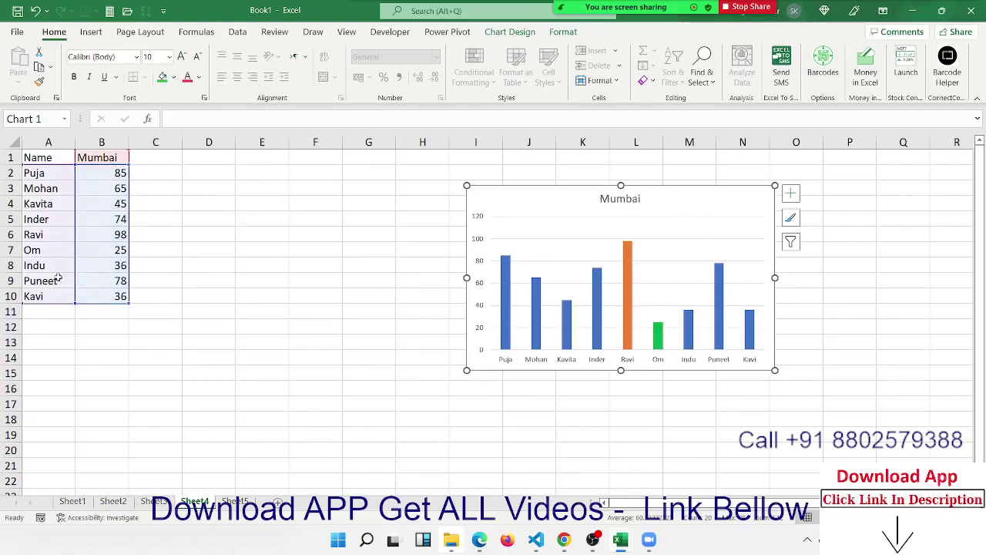
Change the score in B7 to 85 and delete the Mumbai chart.
left_click(119, 251)
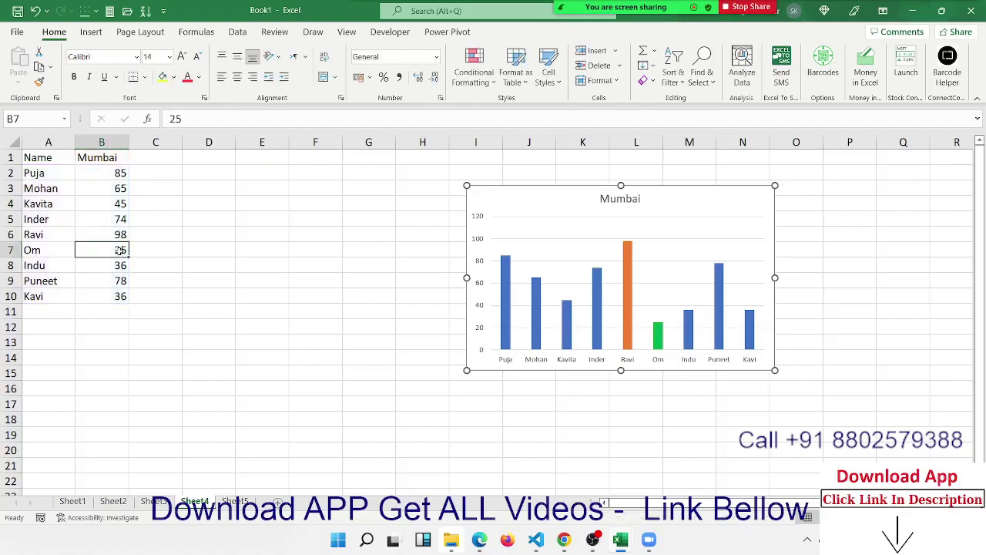
type("85")
key("Return")
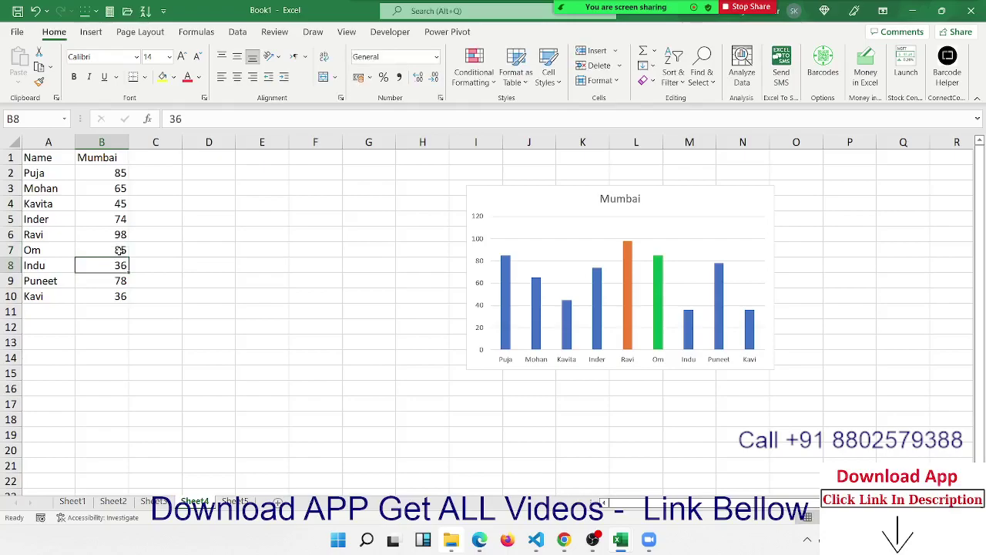
left_click(494, 208)
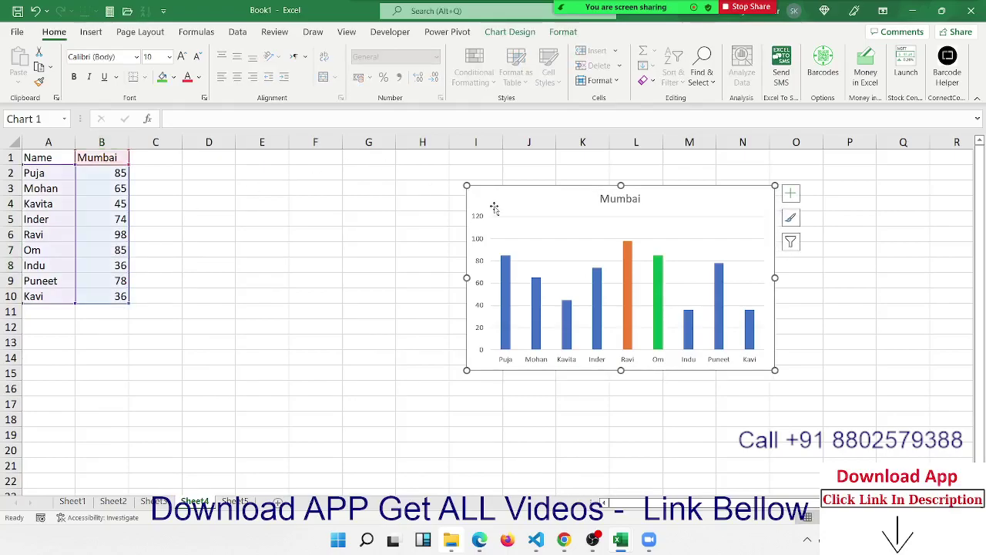
key("Delete")
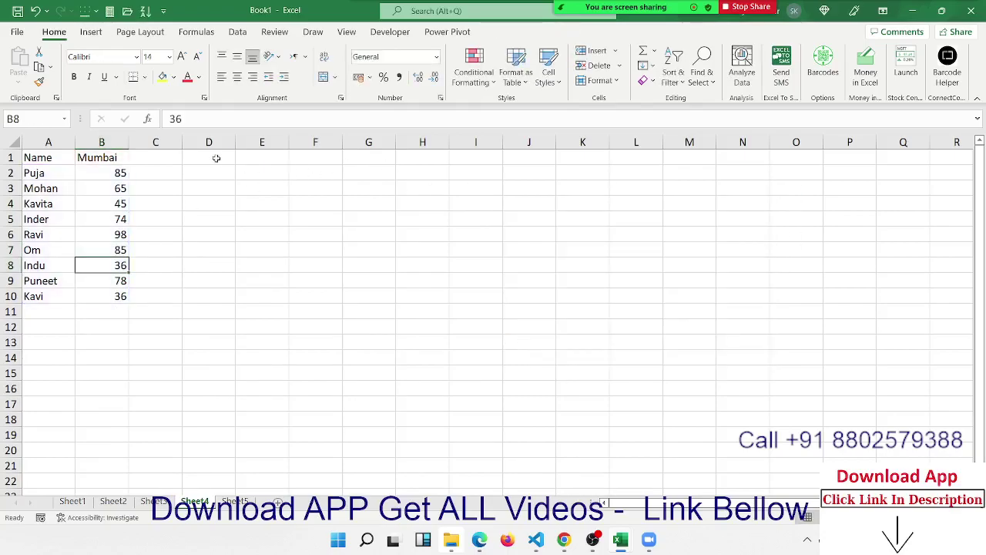
Type the band headers <40, 40-80 and >80 into C1:E1.
left_click(177, 153)
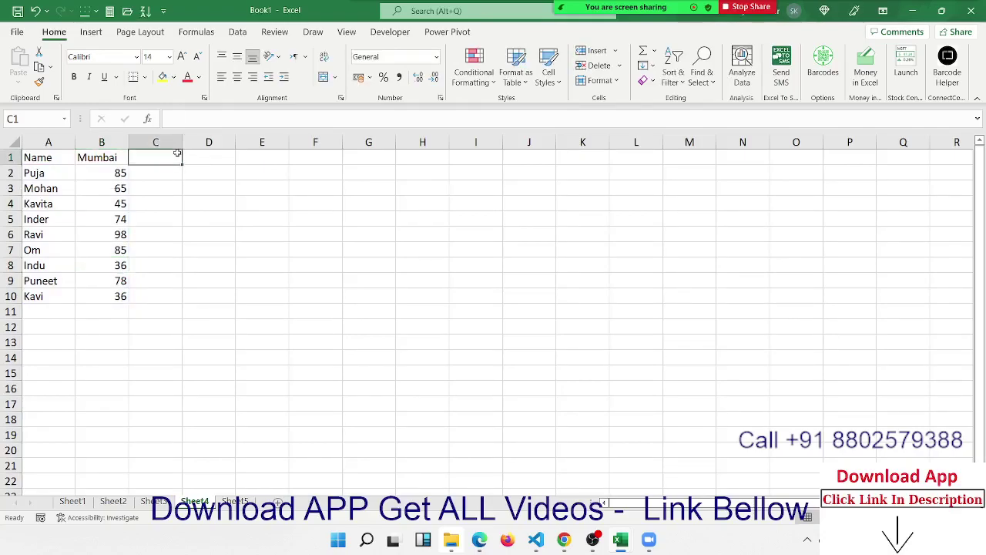
type("<40")
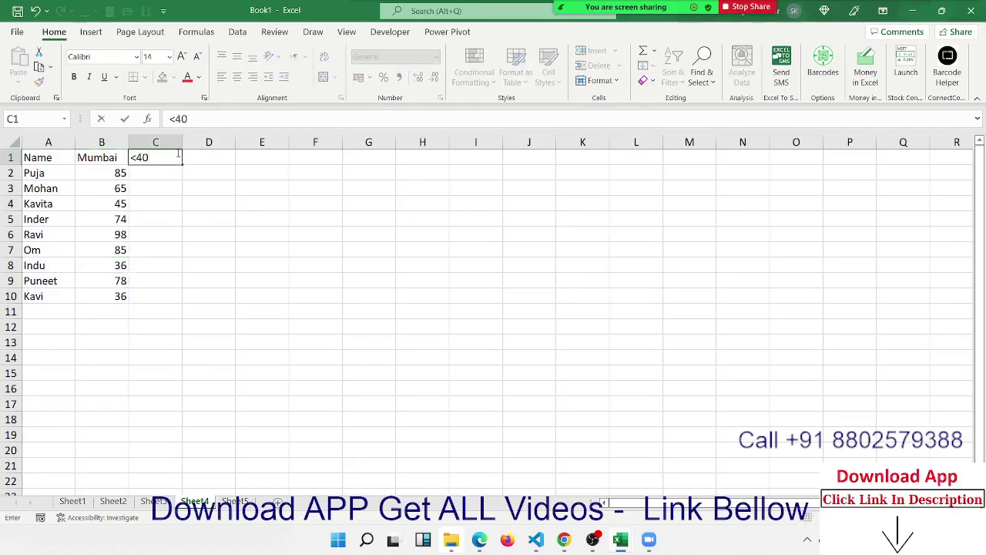
key("Tab")
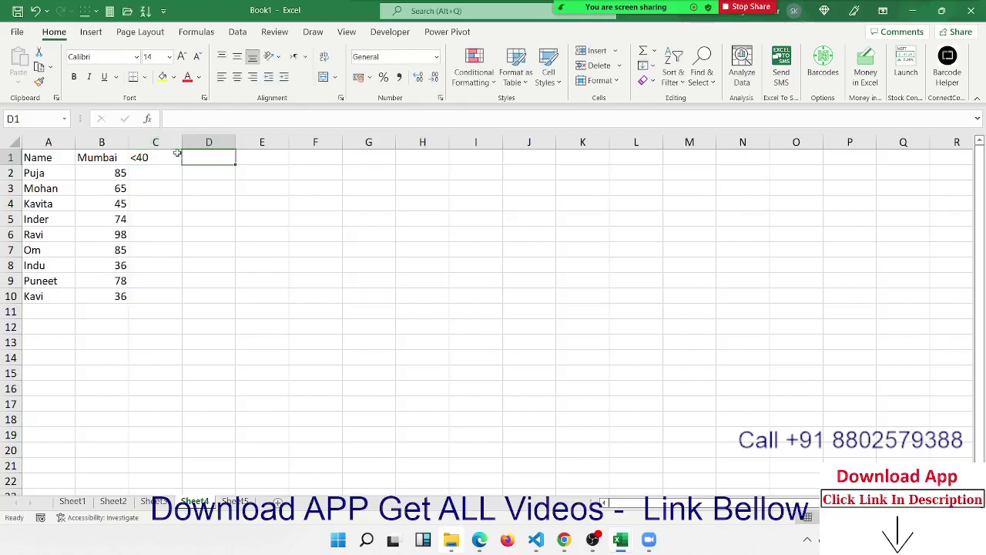
type("40-8")
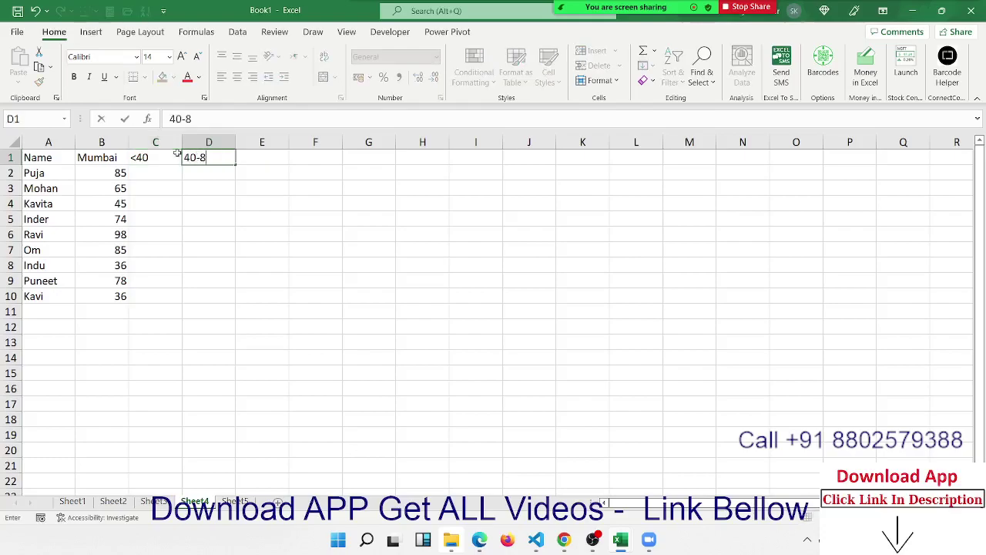
type("0")
key("Tab")
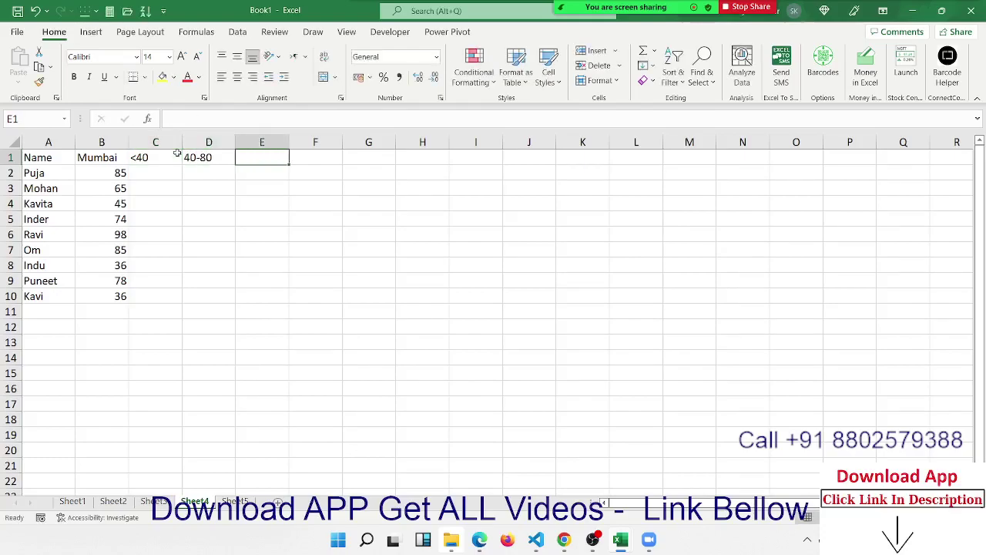
type(">80")
key("Return")
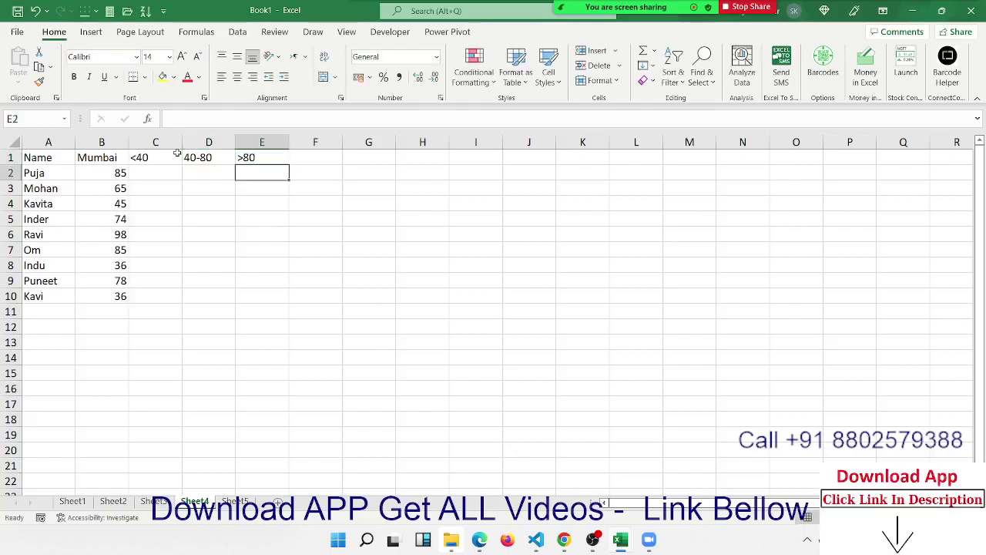
Enter =IF(B2<40,B2,"") in C2 and fill it down to C10.
key("Left")
key("Left")
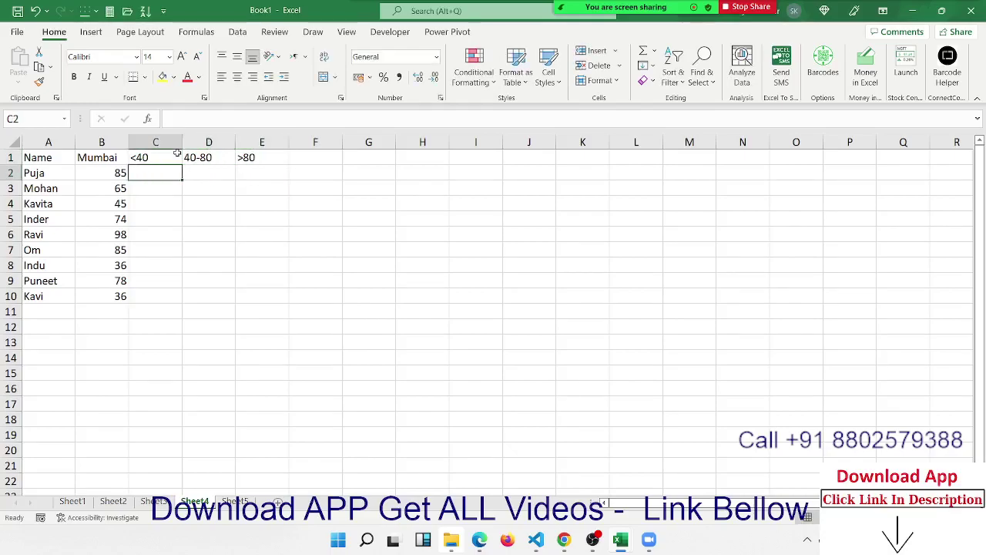
type("=if")
key("Tab")
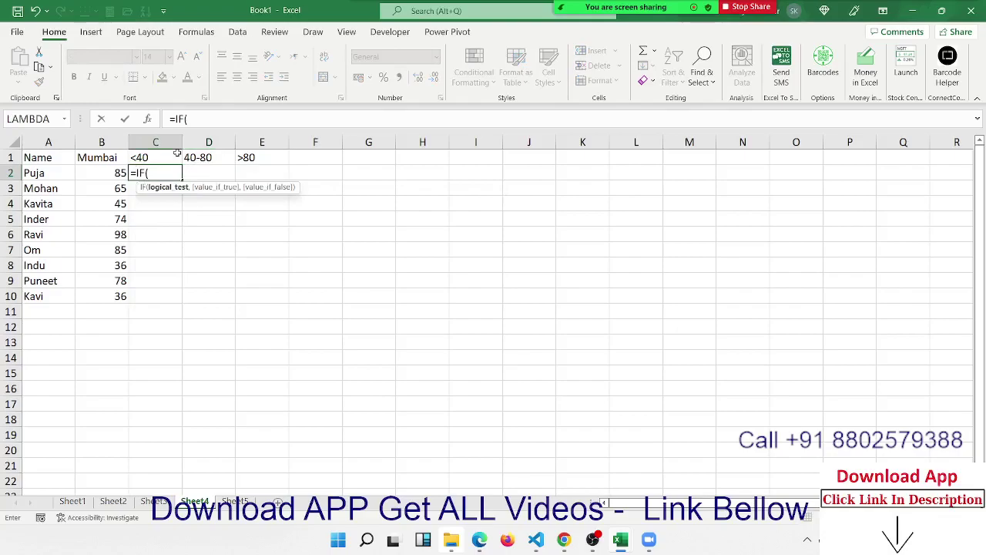
key("Left")
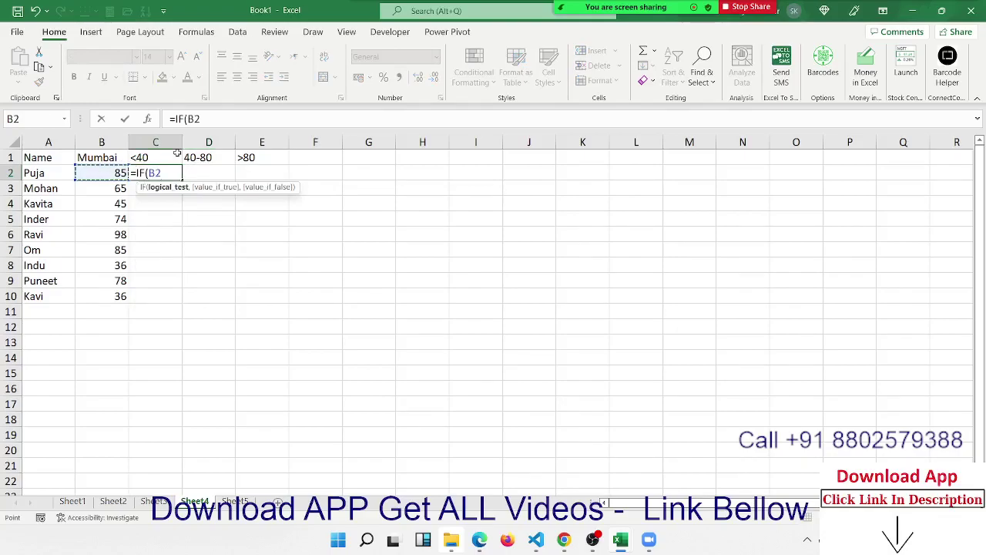
type(">")
type("40")
key("BackSpace")
key("BackSpace")
key("BackSpace")
type("<4")
type("0")
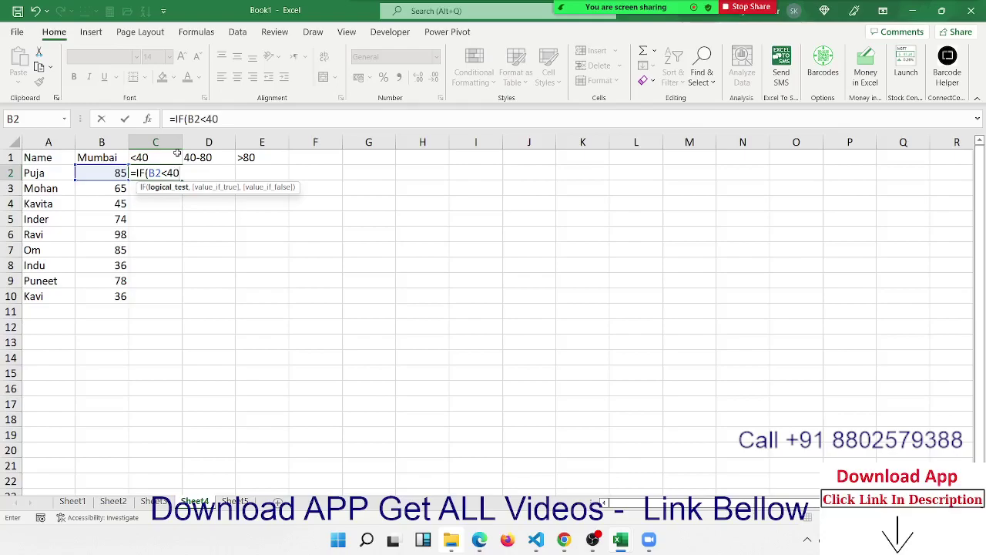
type(",")
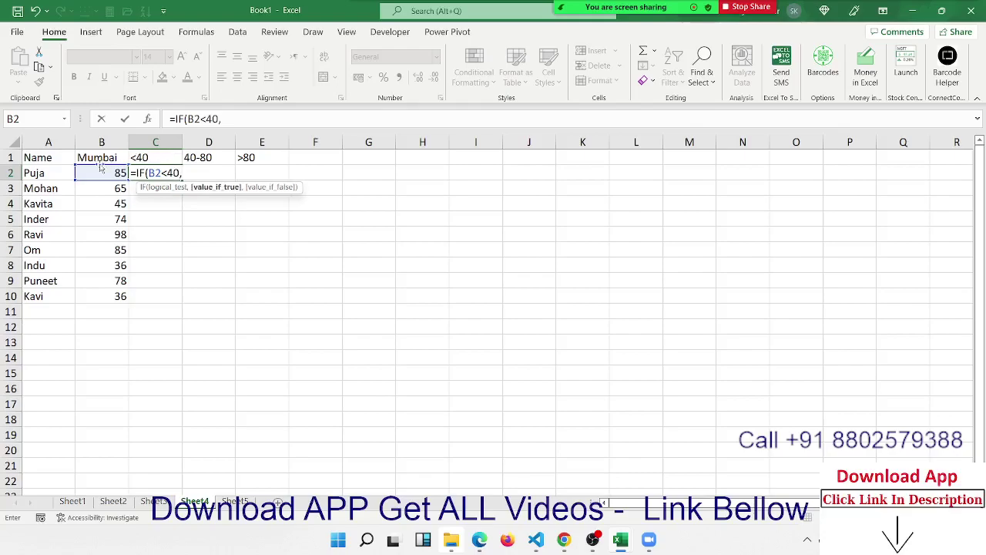
left_click(101, 169)
type(",\"\"")
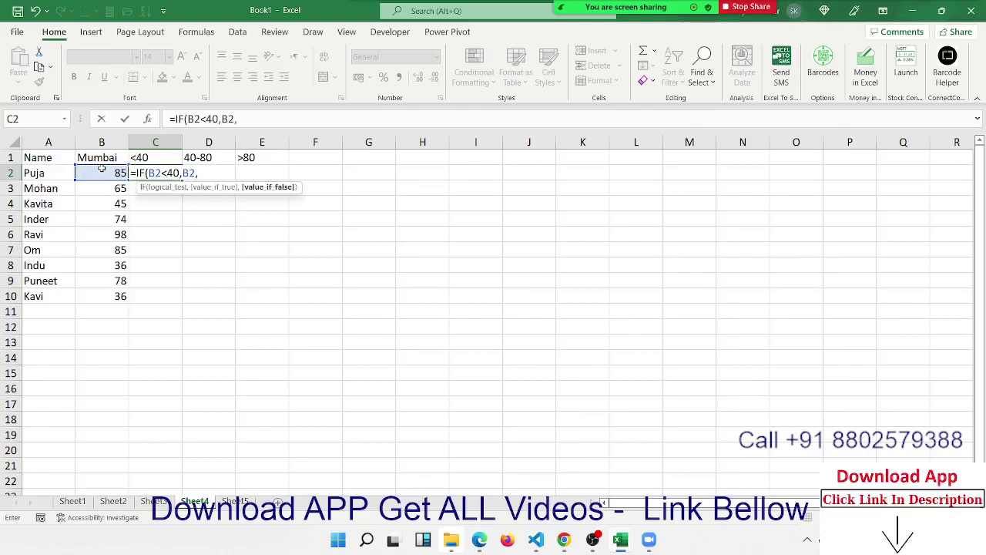
type(")")
key("Return")
key("Up")
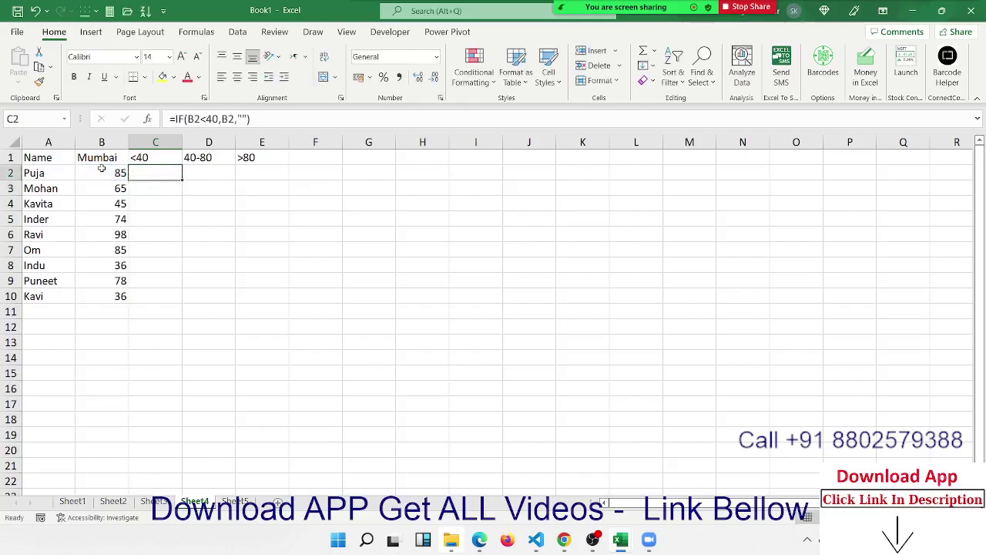
double_click(183, 180)
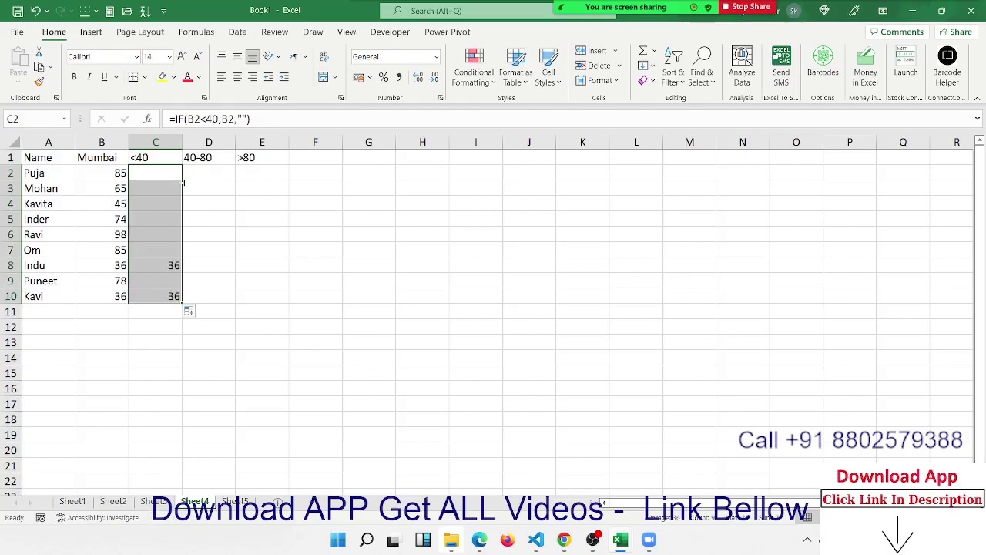
left_click(201, 178)
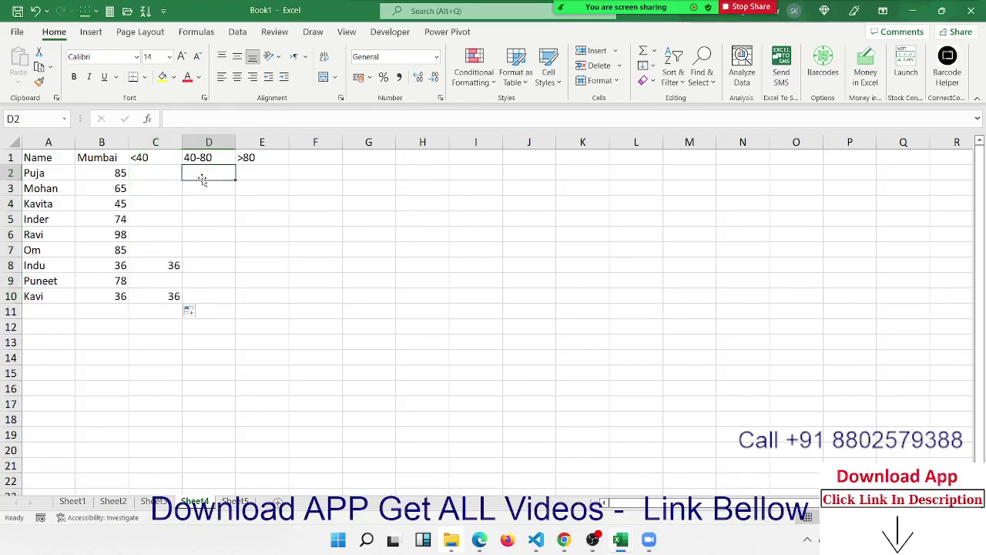
Enter =IF(AND(B2>40,B2<80),B2,0) in D2 and fill it down to D10.
type("=IF(a")
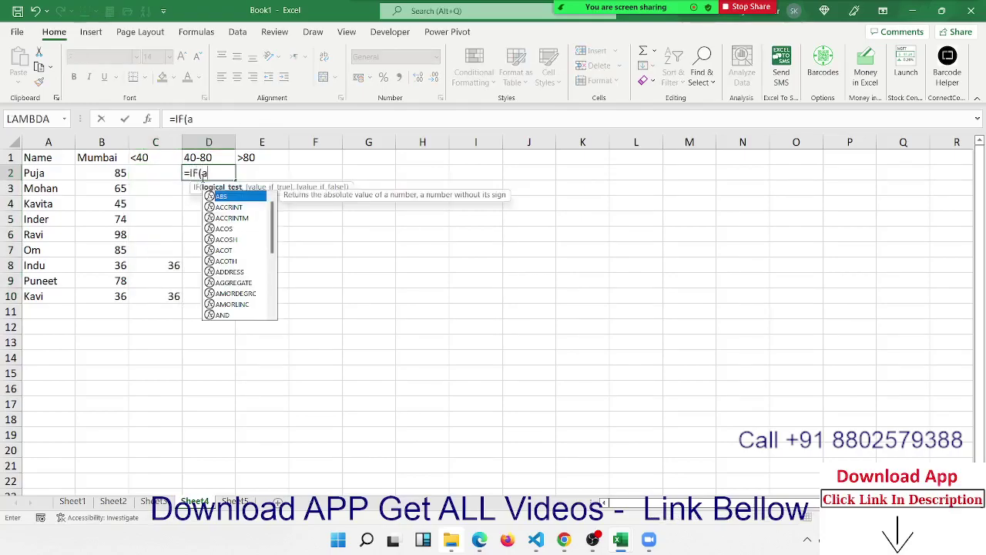
type("nd")
key("Tab")
left_click(112, 172)
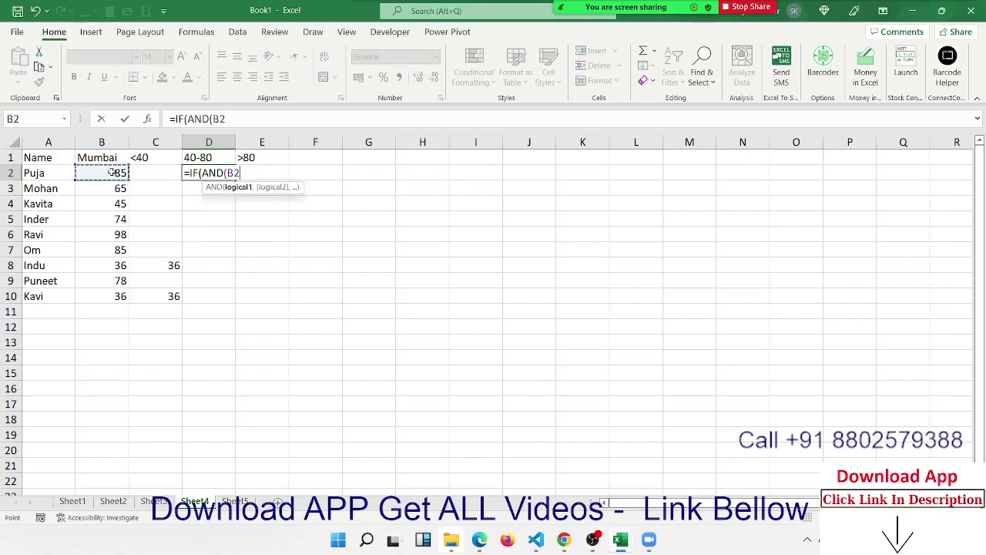
type(">")
type("40,")
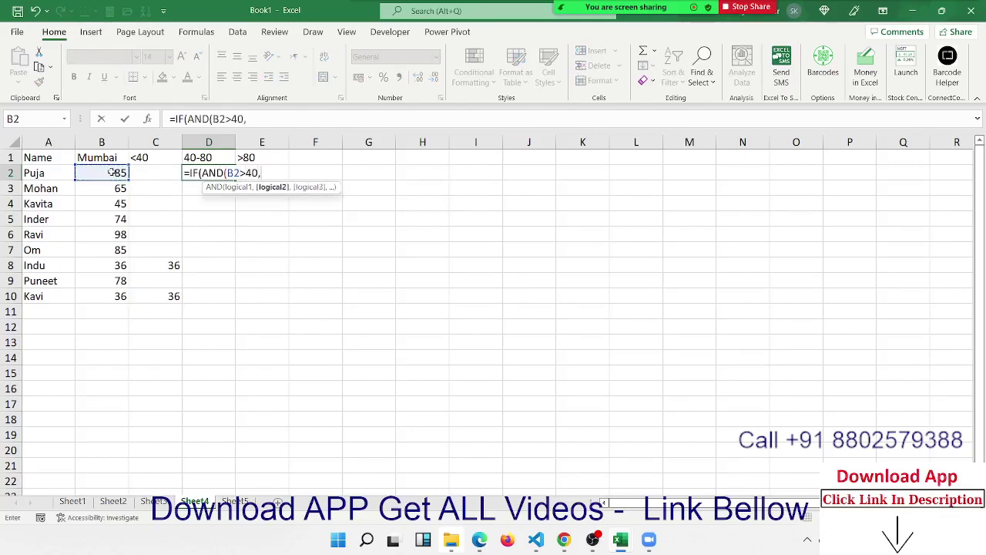
left_click(112, 173)
type("<")
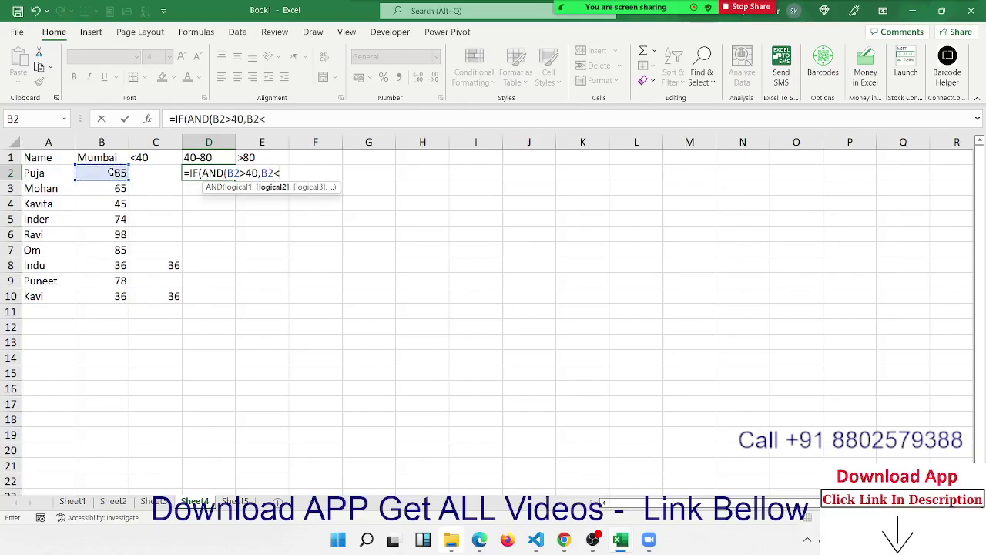
type("80")
type(")")
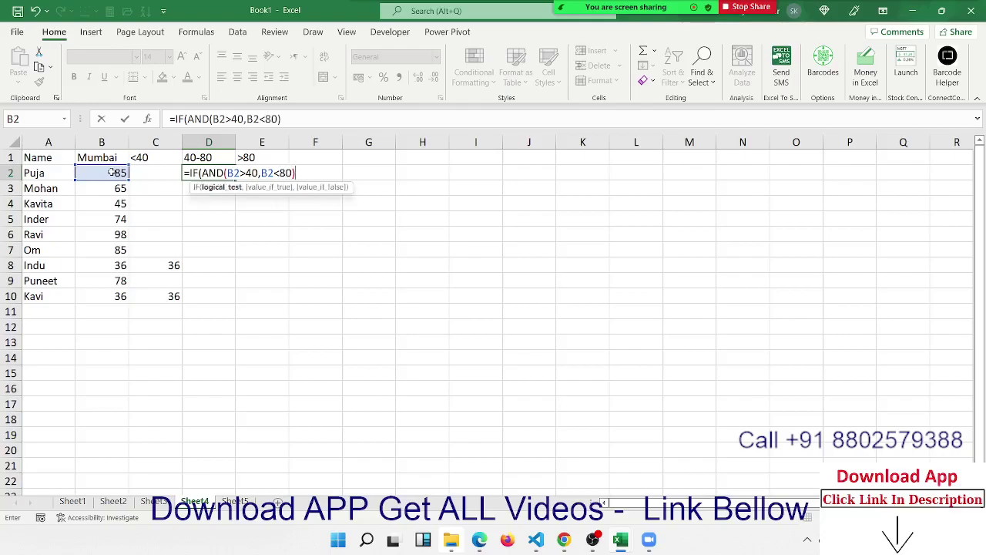
type(",")
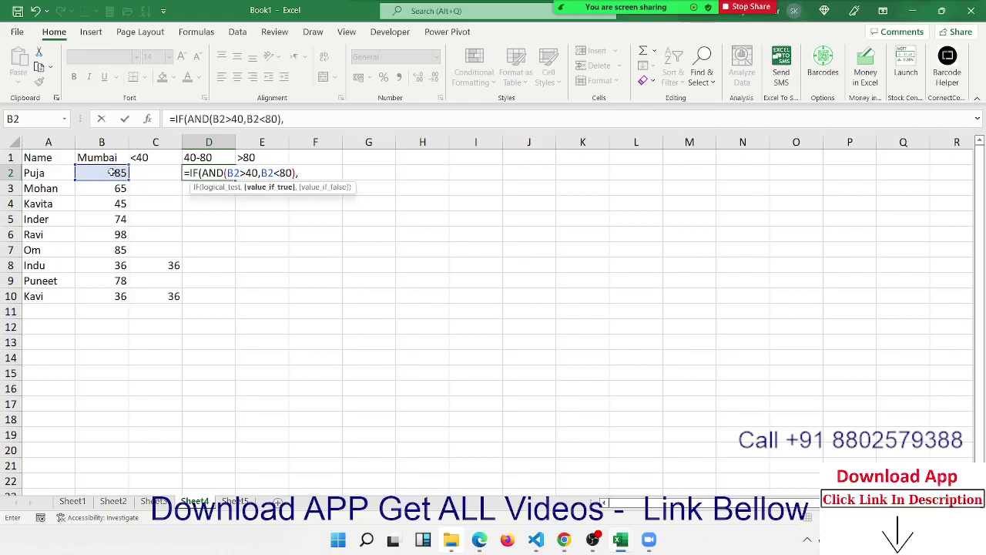
left_click(112, 173)
type(",")
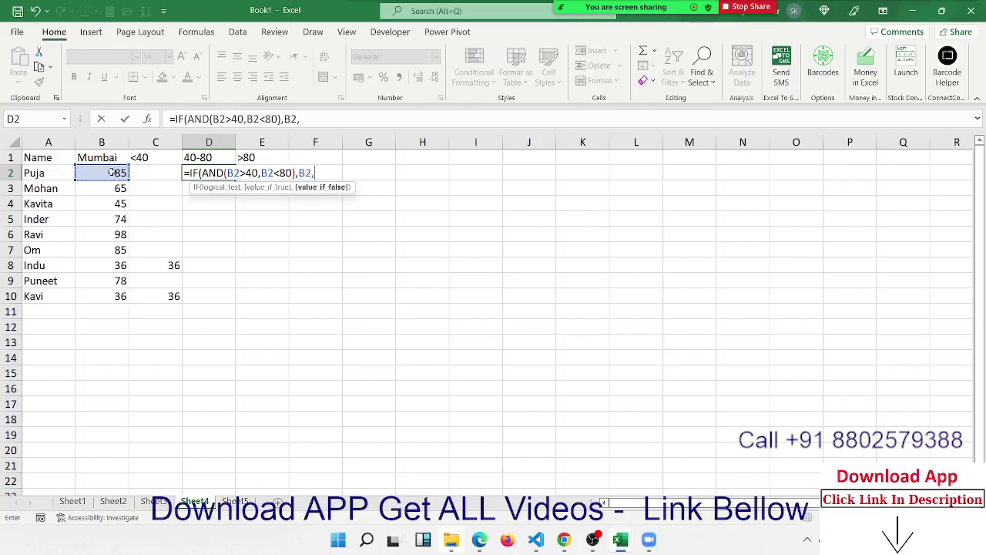
type("0")
key("Return")
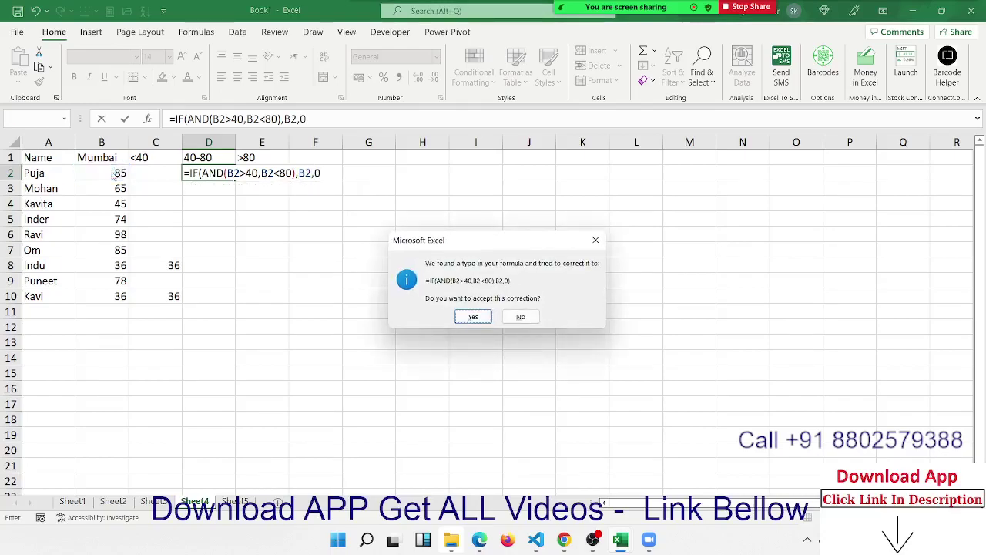
key("Return")
left_click(214, 171)
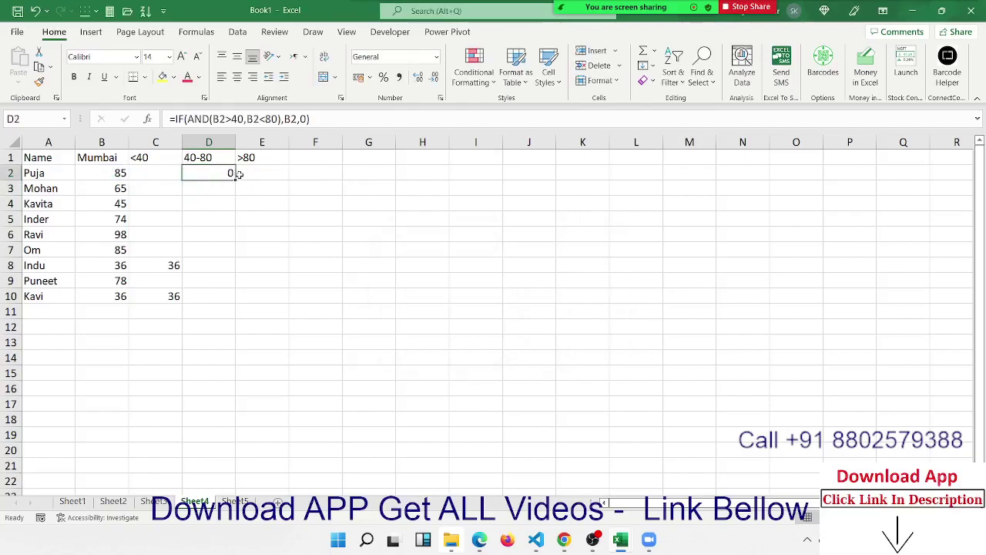
double_click(235, 177)
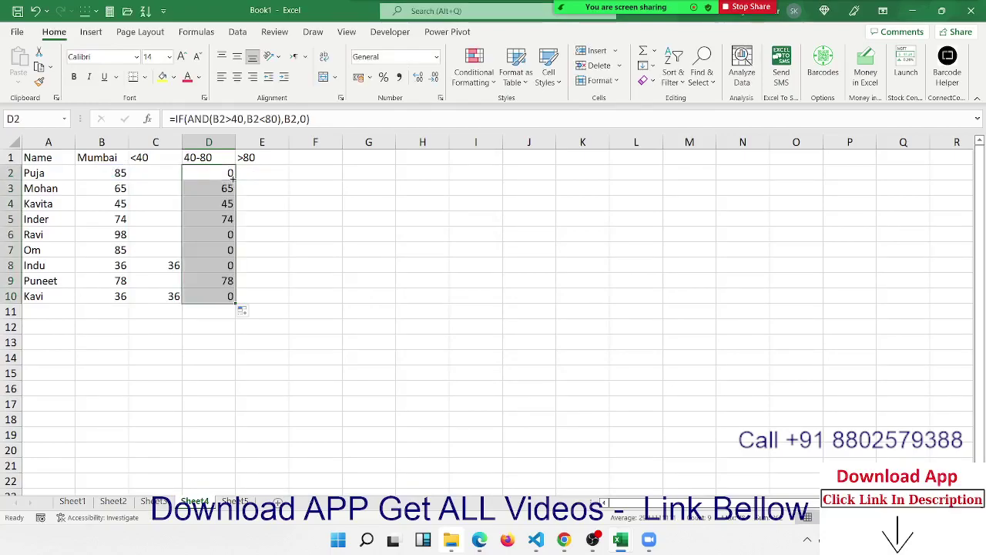
Enter =IF(B2>80,B2,0) in E2 and drag-fill it down to E10.
left_click(258, 174)
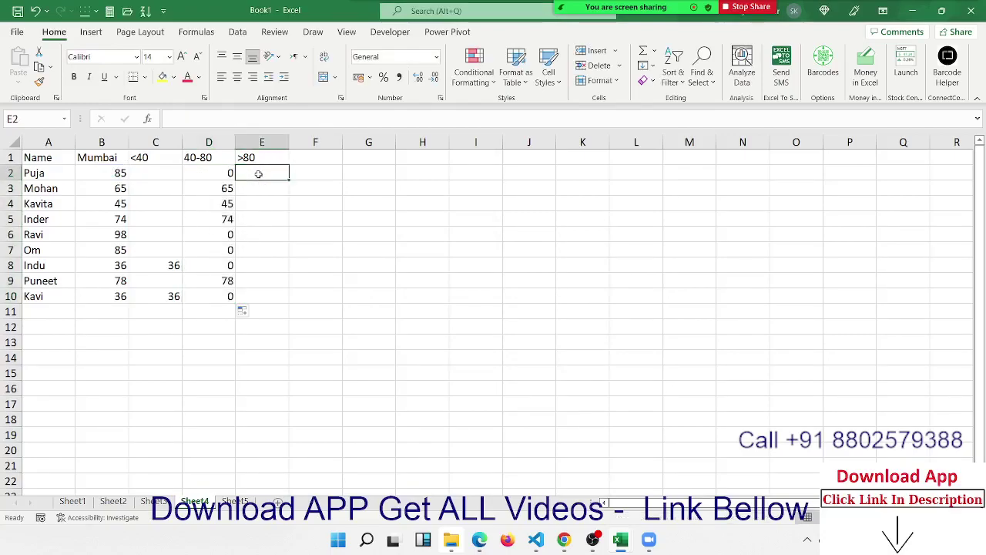
type("=IF(")
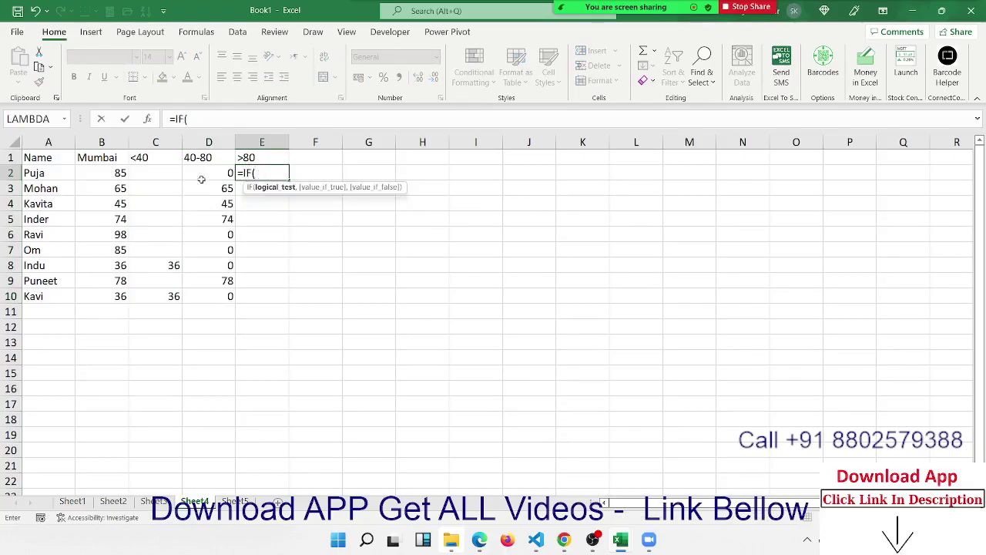
left_click(119, 173)
type(">8")
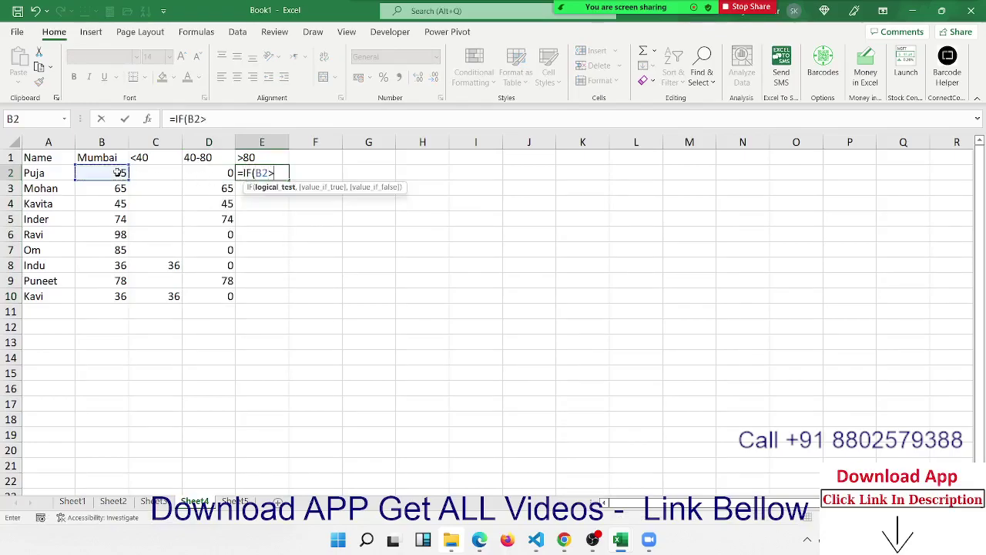
type("0,")
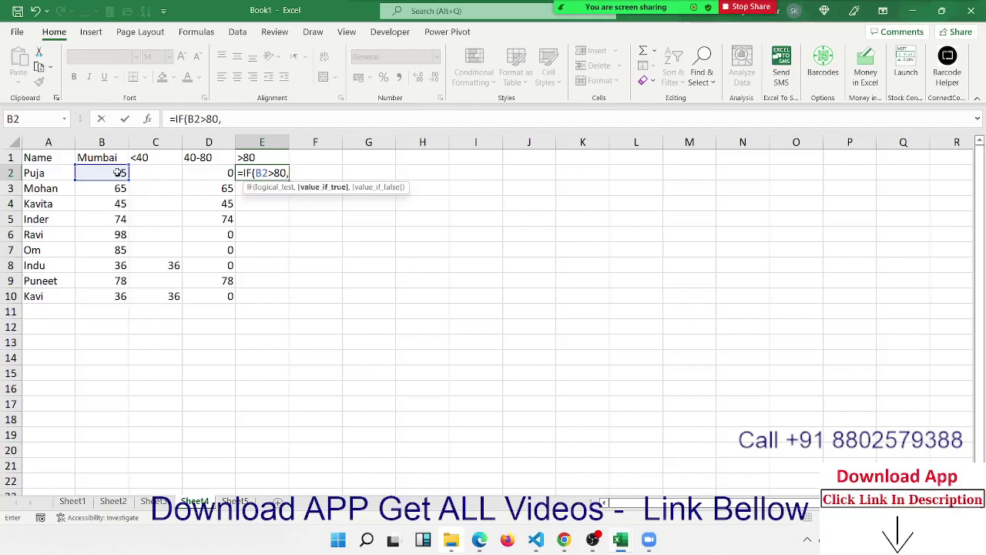
left_click(120, 173)
type(",")
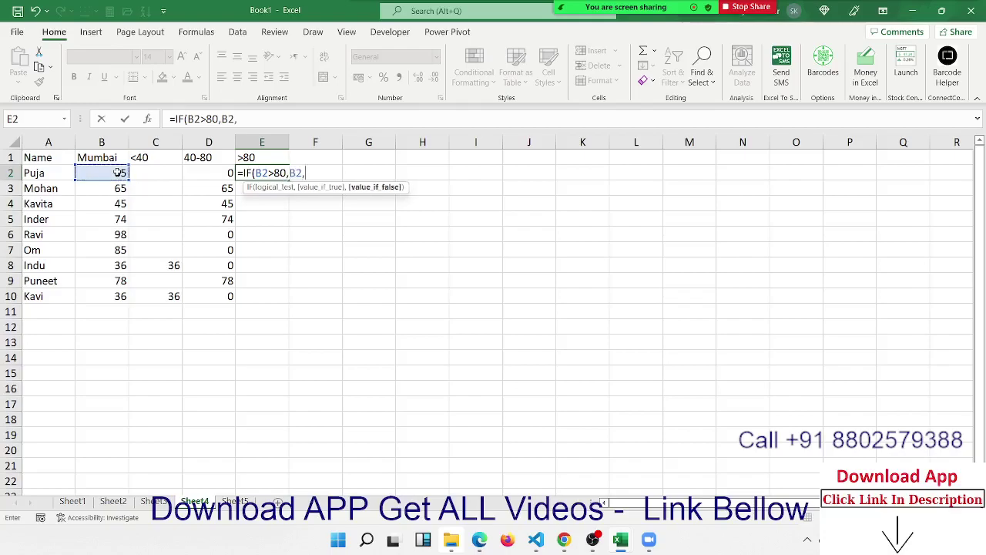
type("0")
key("Return")
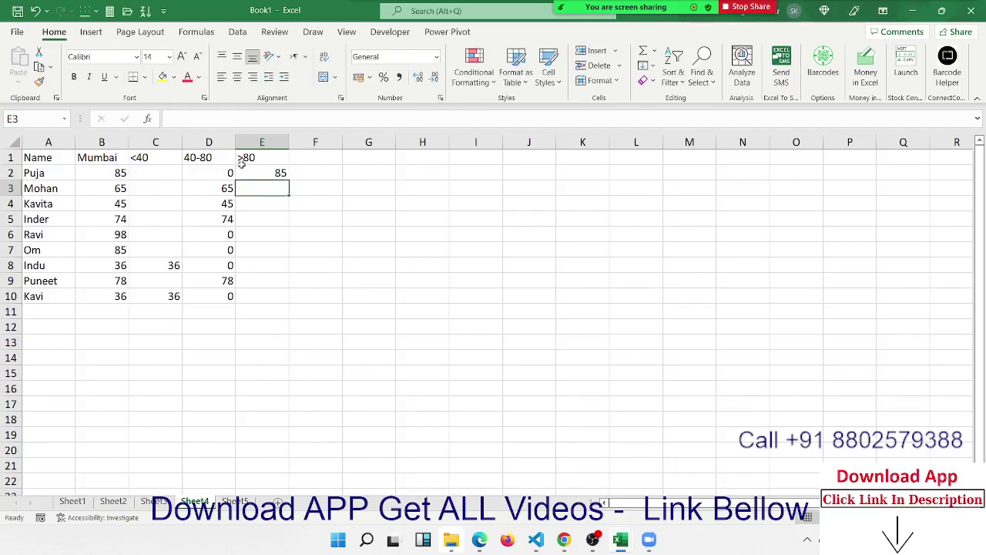
left_click(253, 173)
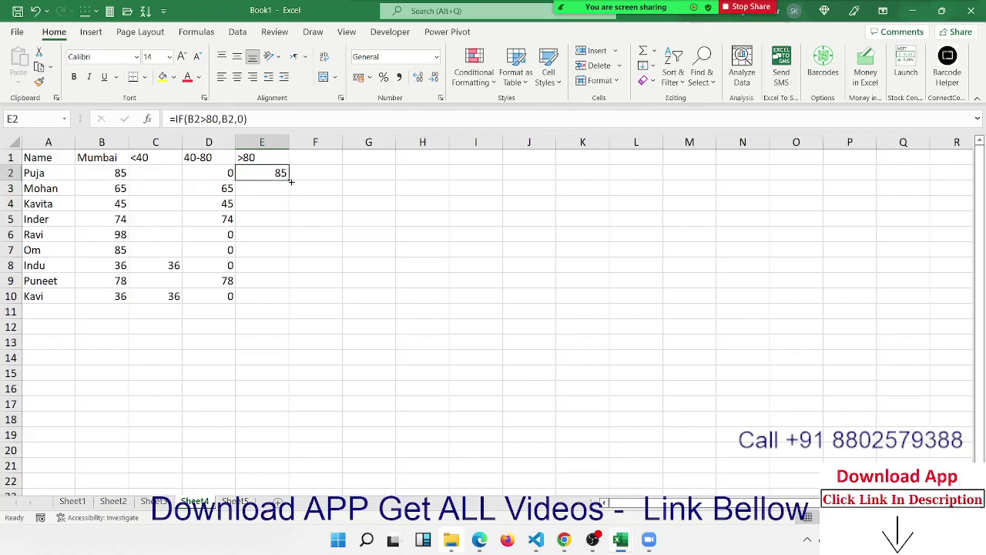
left_click_drag(291, 181, 288, 302)
left_click(491, 178)
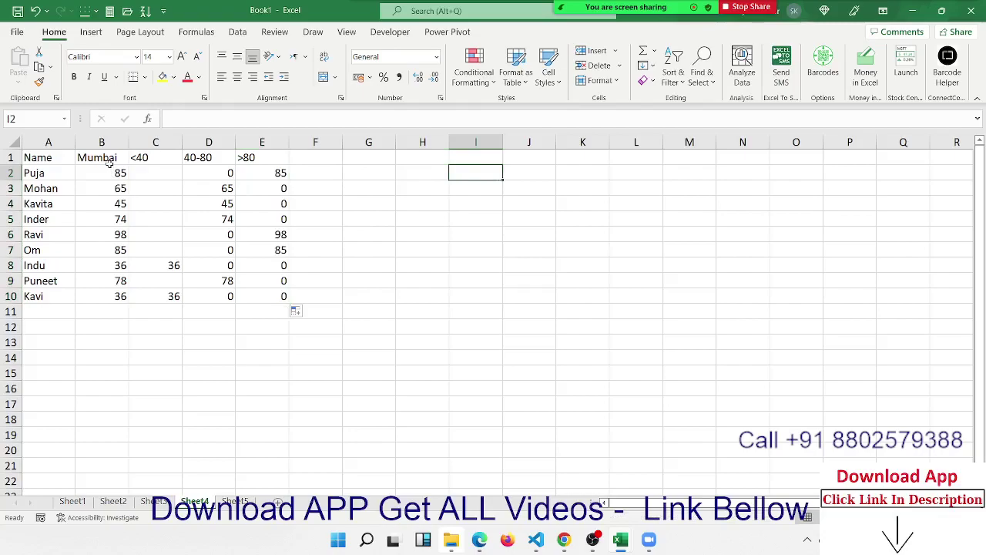
left_click(419, 167)
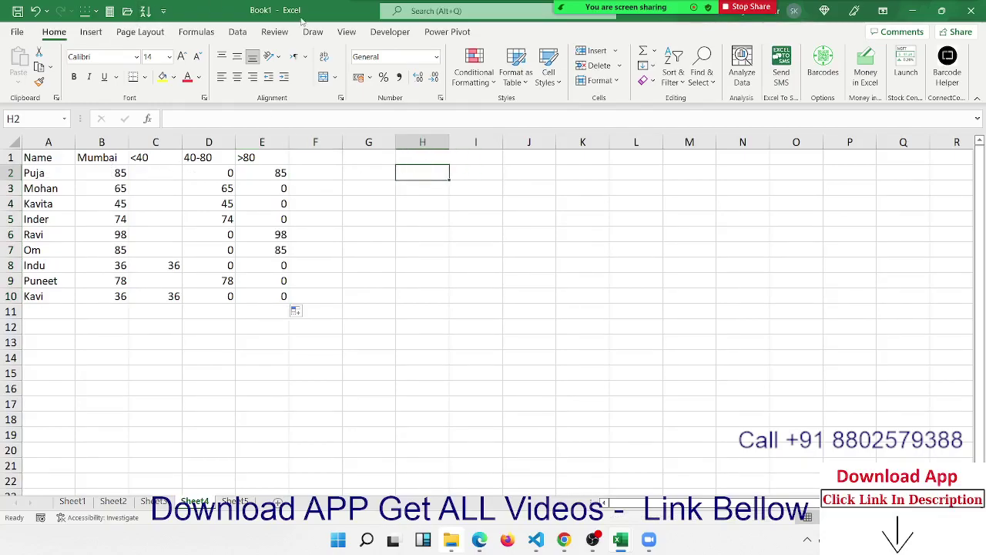
Insert a blank clustered column chart from the Insert tab and widen it to the right.
left_click(376, 34)
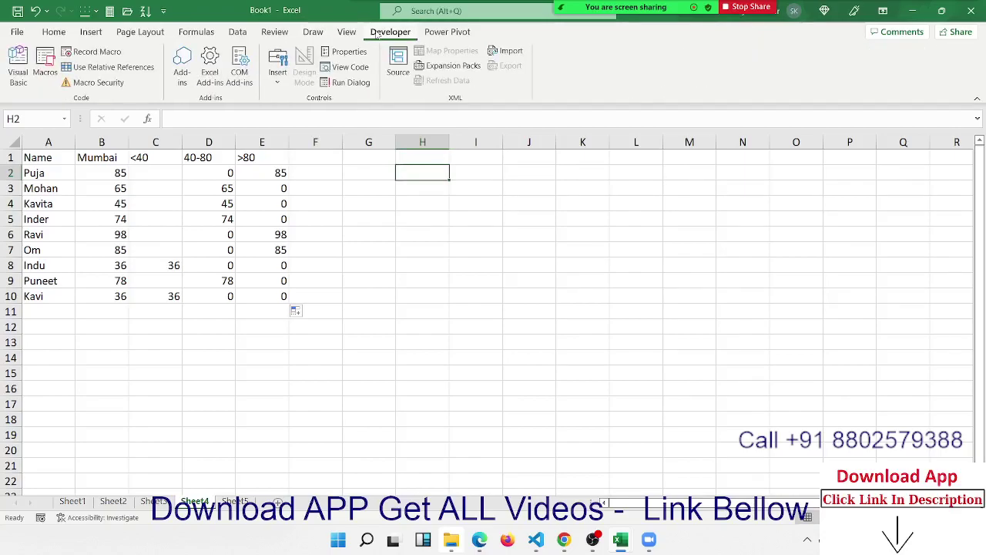
left_click(91, 32)
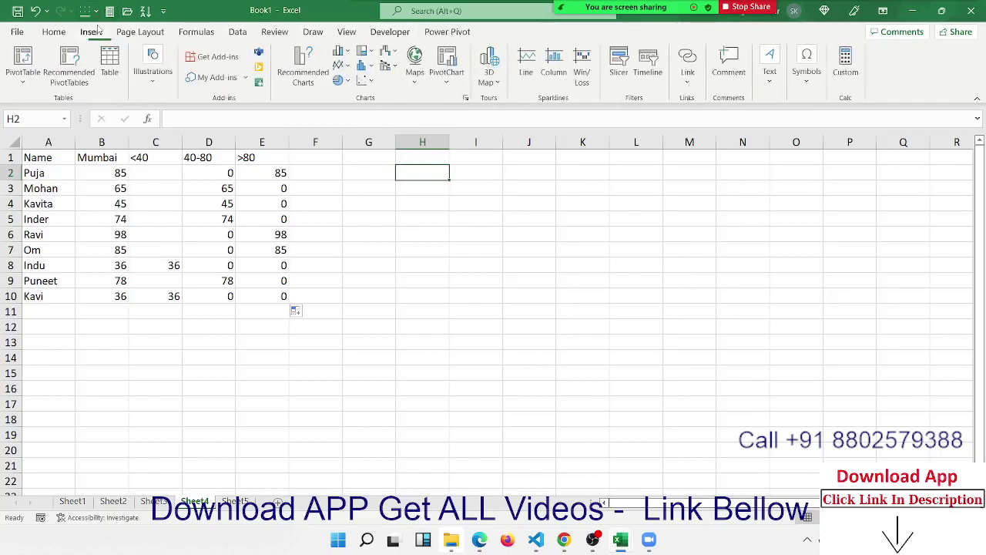
left_click(340, 80)
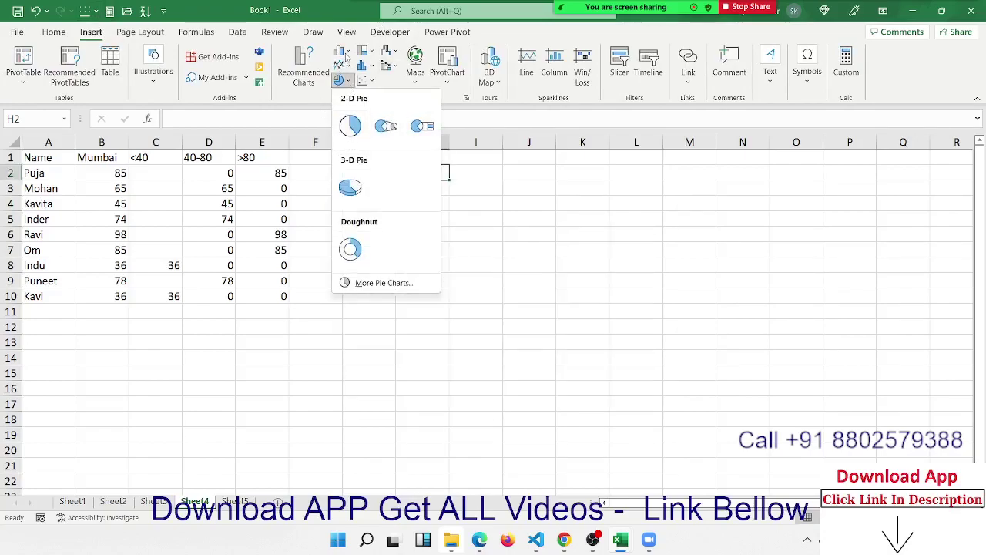
left_click(346, 54)
left_click(346, 98)
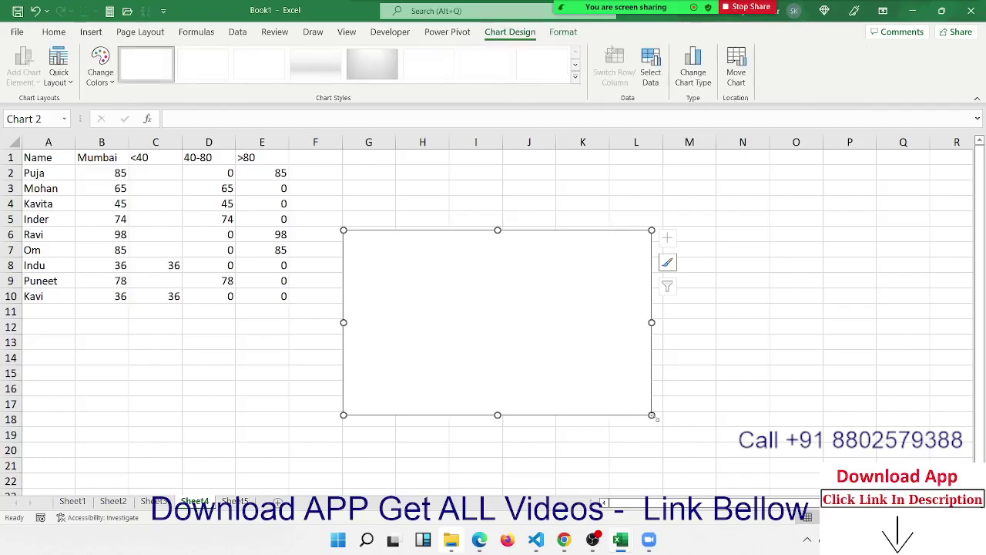
left_click_drag(652, 415, 764, 411)
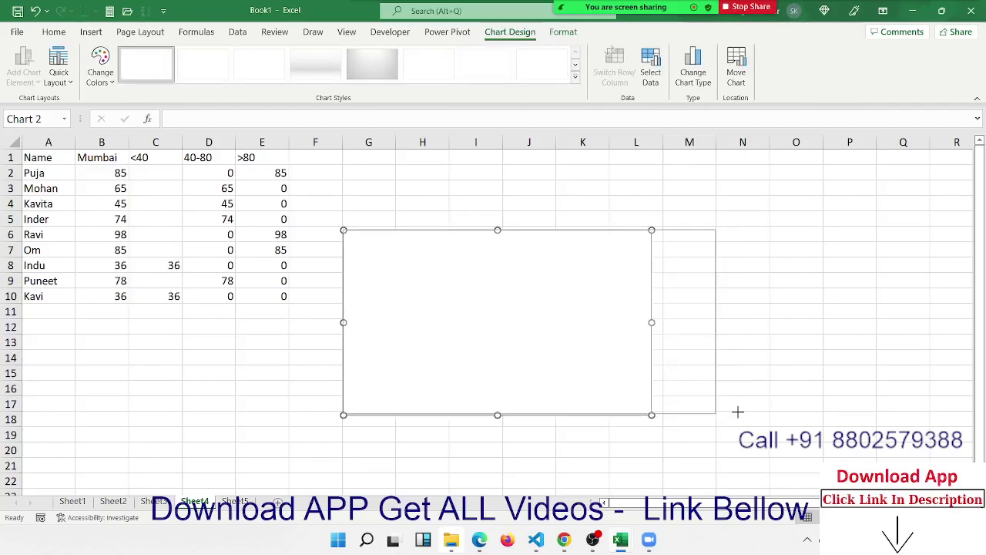
right_click(609, 346)
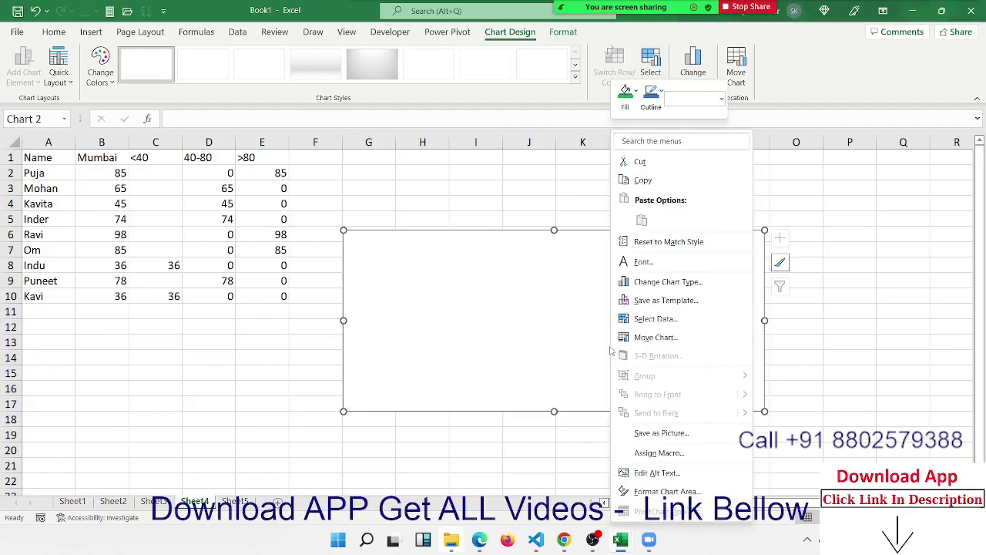
Add a <40 series named from C1 with values C2:C10.
left_click(650, 321)
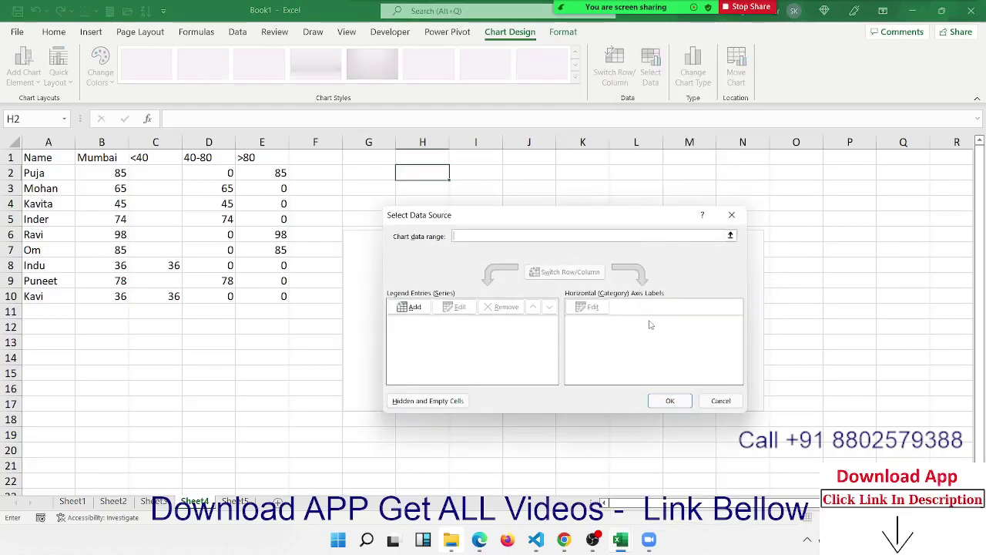
left_click(411, 307)
left_click(155, 158)
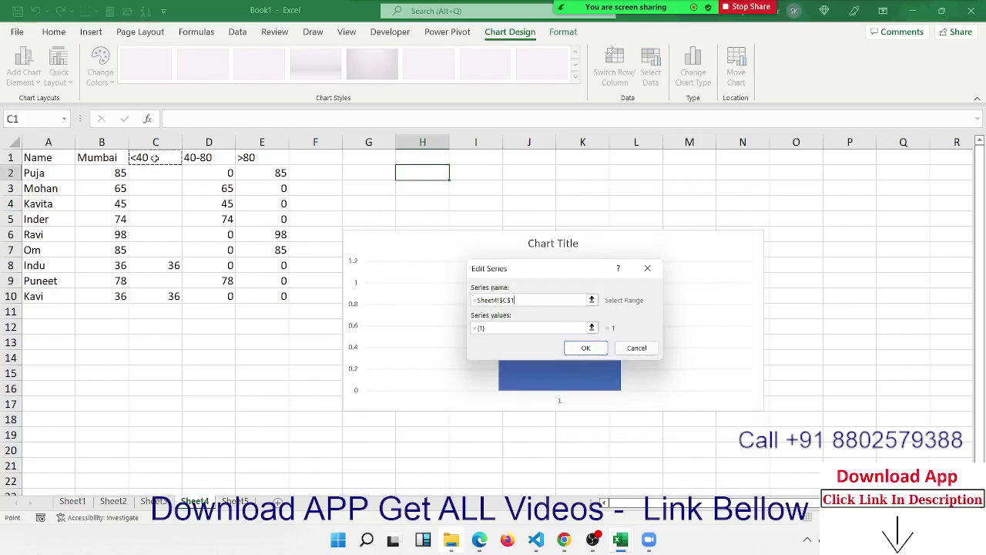
left_click(496, 329)
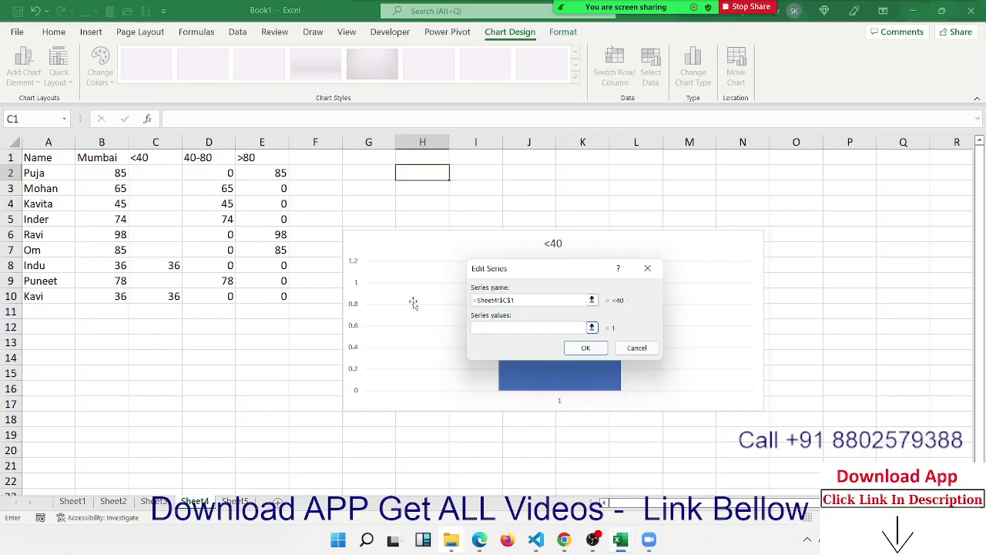
left_click_drag(136, 176, 144, 295)
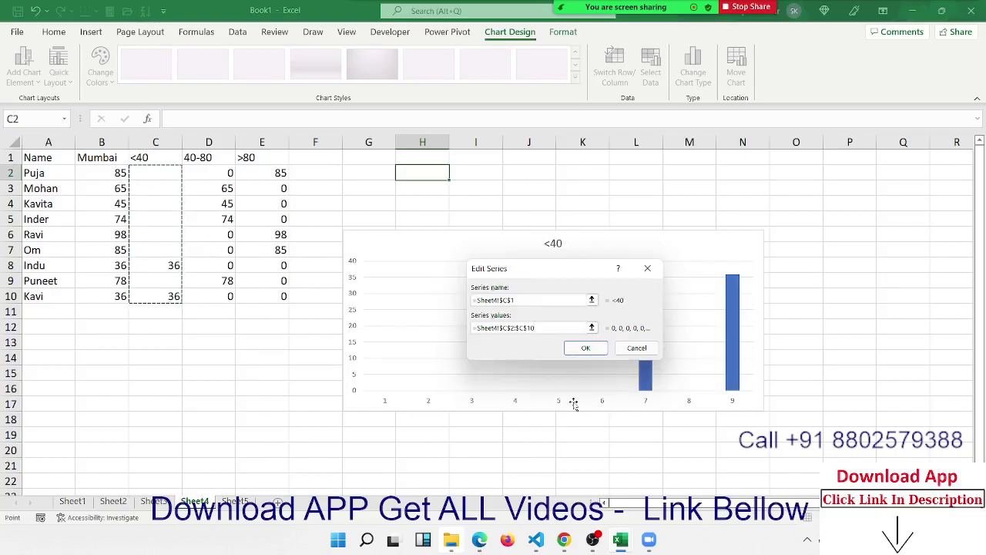
left_click(585, 347)
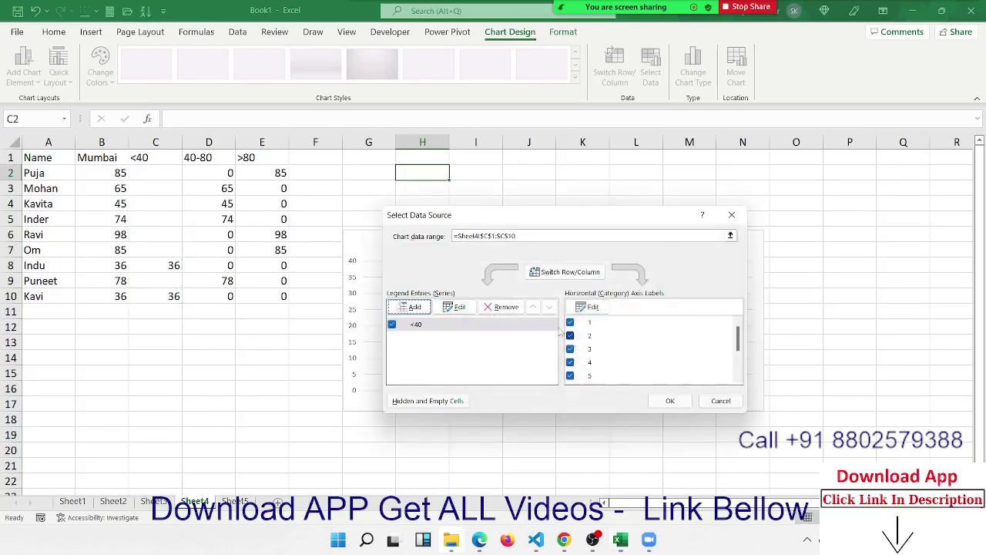
Add a 40-80 series named from D1 with values D2:D10.
left_click(416, 310)
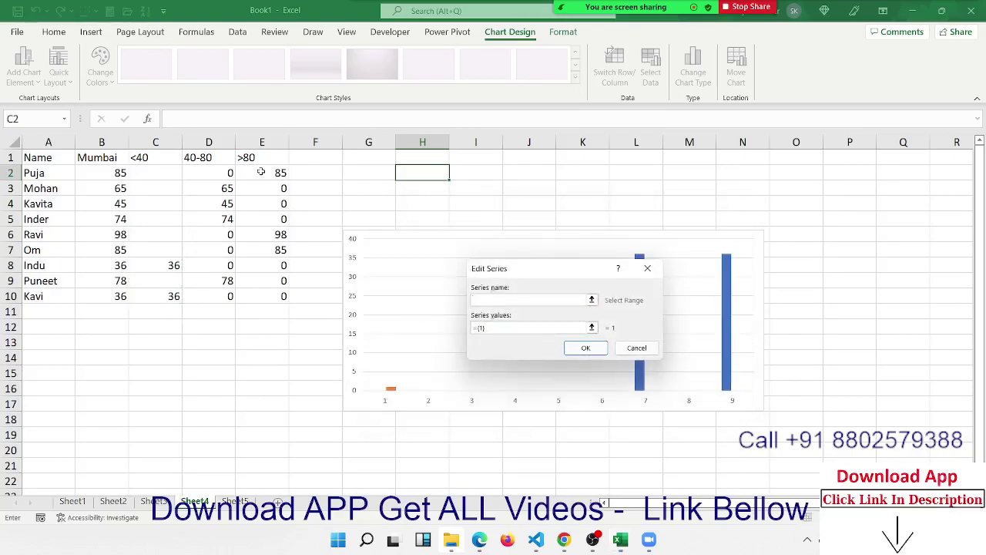
left_click(210, 160)
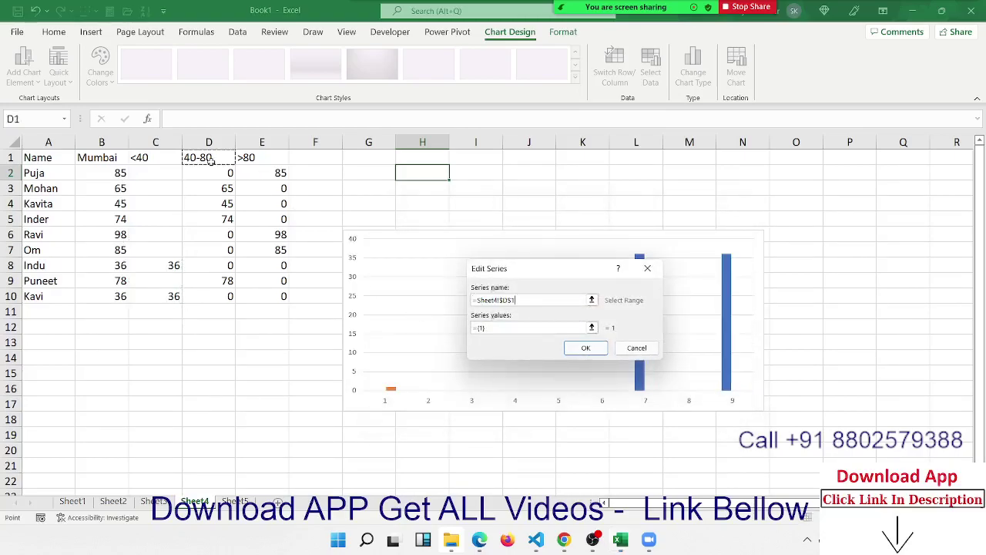
left_click(518, 327)
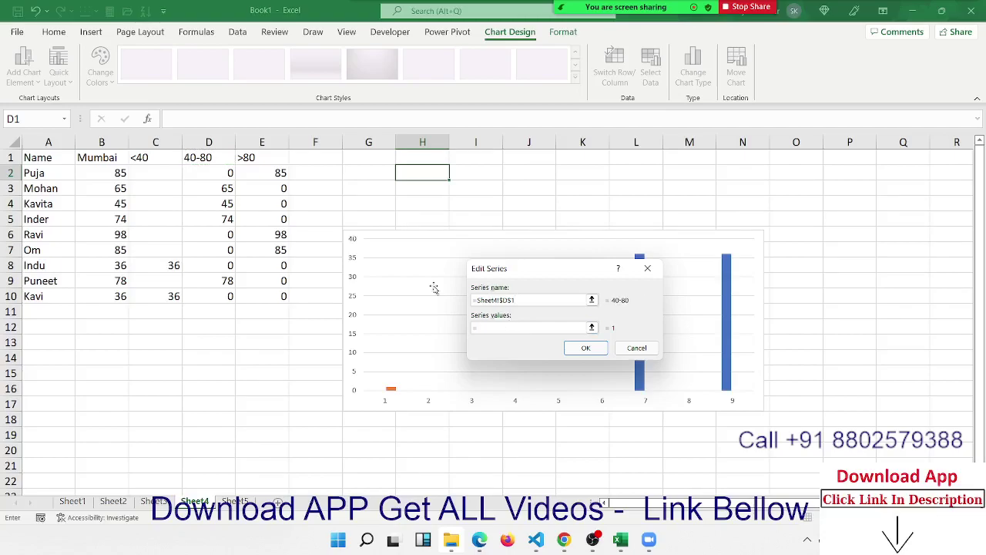
left_click_drag(228, 174, 225, 296)
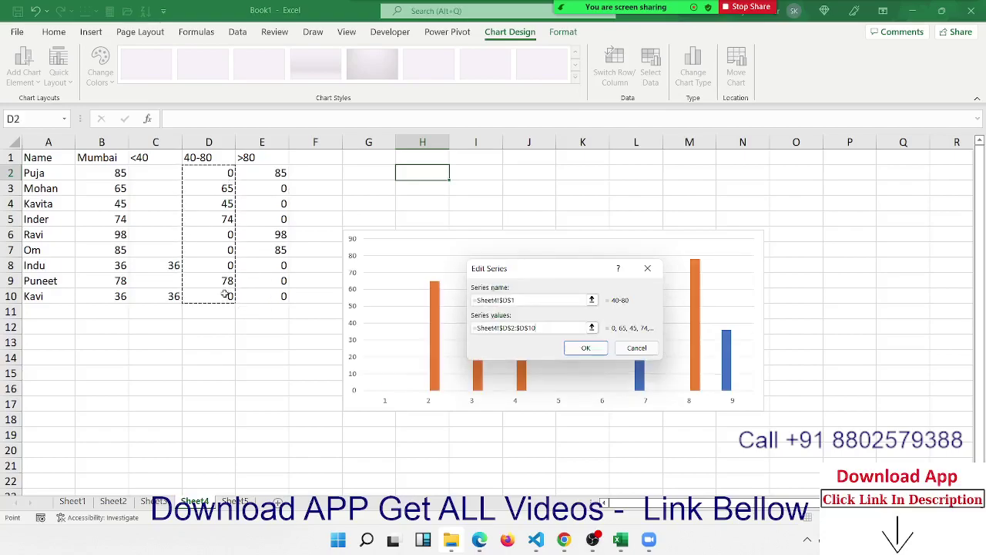
left_click(585, 347)
left_click(429, 312)
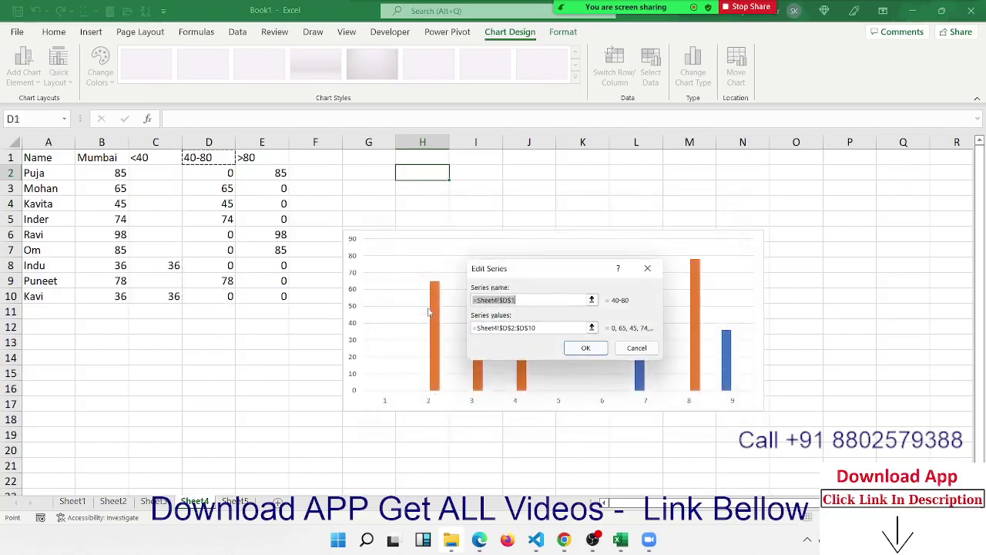
left_click(634, 351)
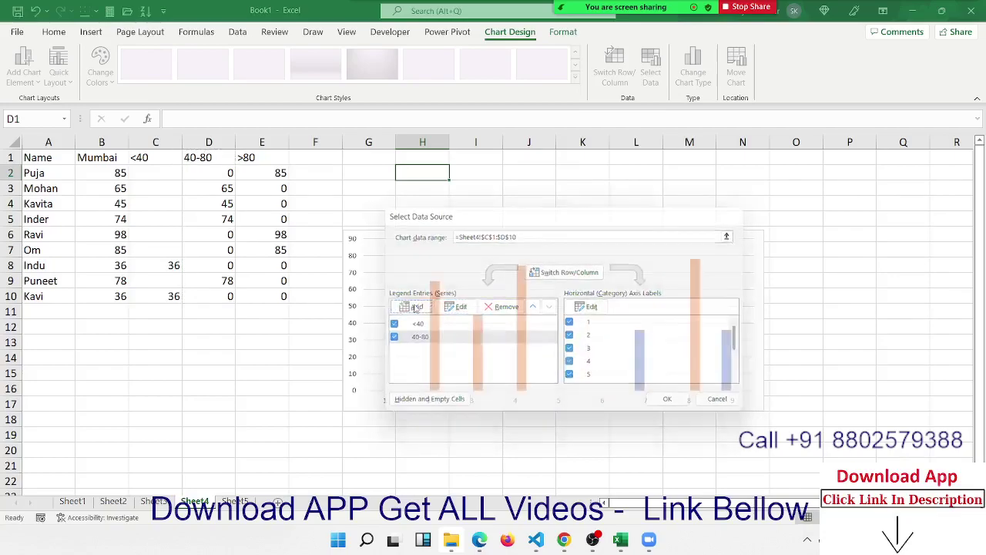
Add a >80 series named from E1 with values E2:E10.
left_click(417, 307)
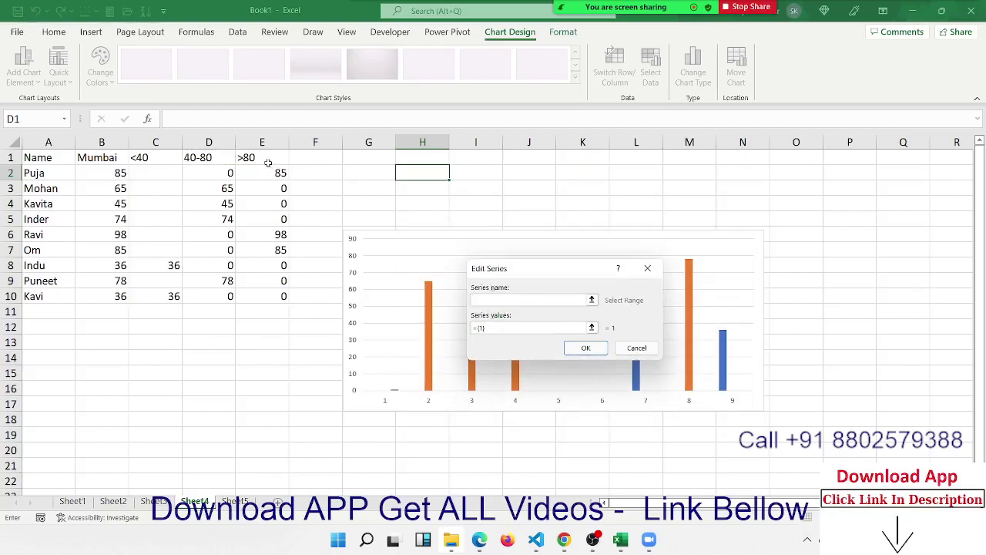
left_click(268, 162)
left_click(505, 329)
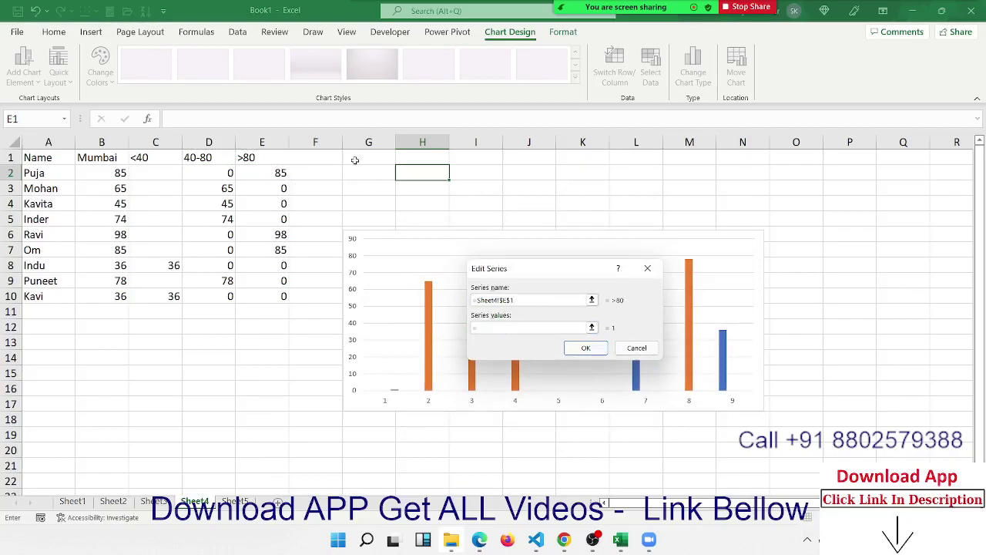
left_click_drag(283, 173, 283, 297)
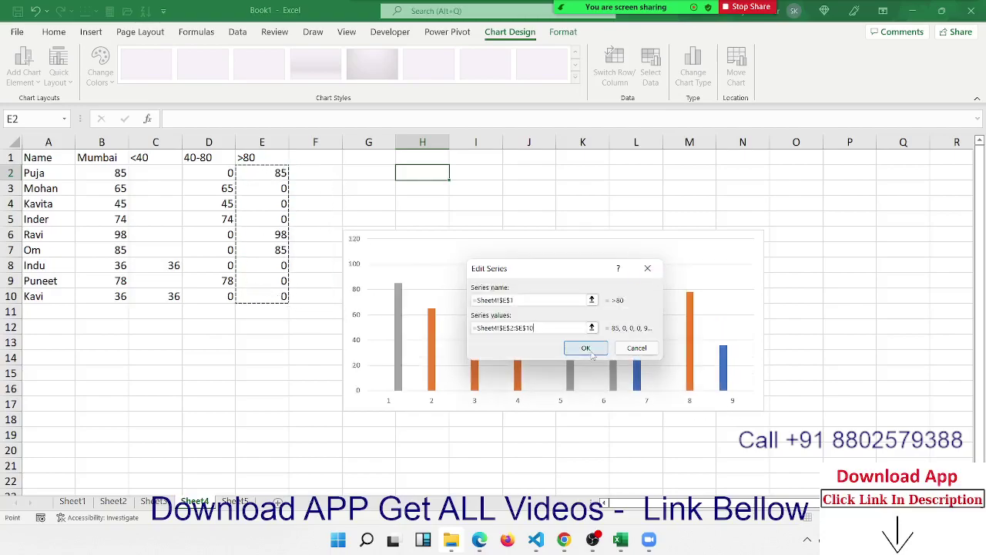
left_click(587, 348)
Use the names in column A as axis labels, exclude Mohan, and apply.
left_click(588, 306)
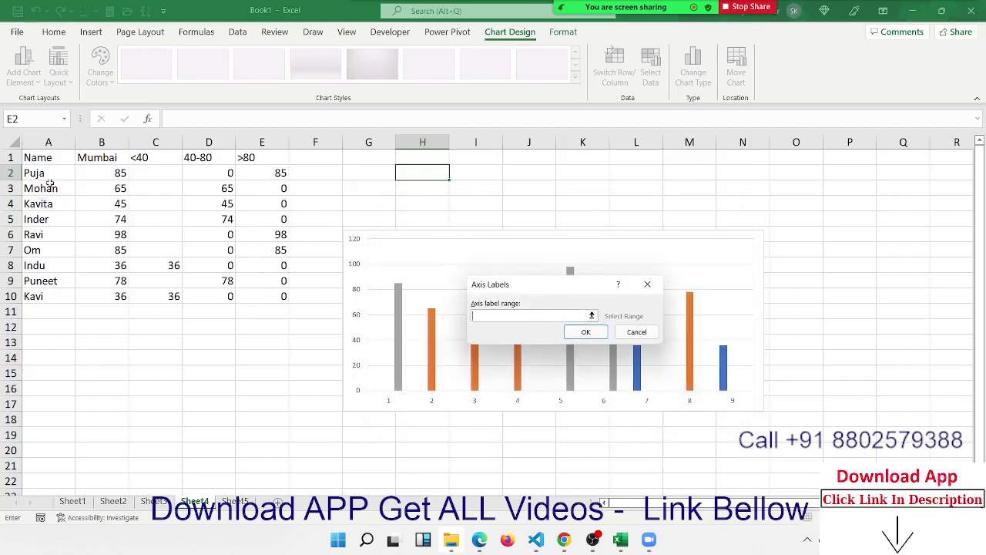
left_click_drag(55, 171, 54, 297)
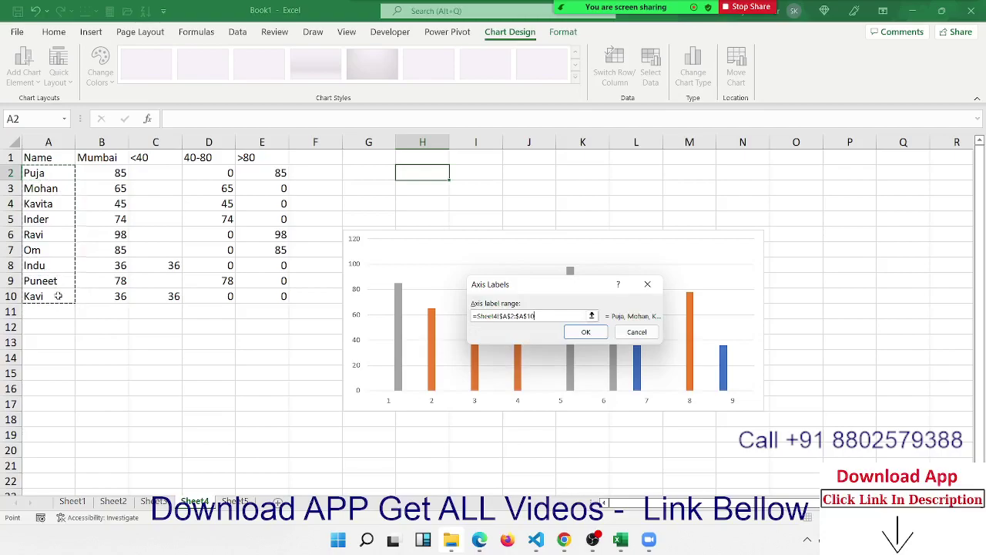
left_click(580, 336)
left_click(571, 336)
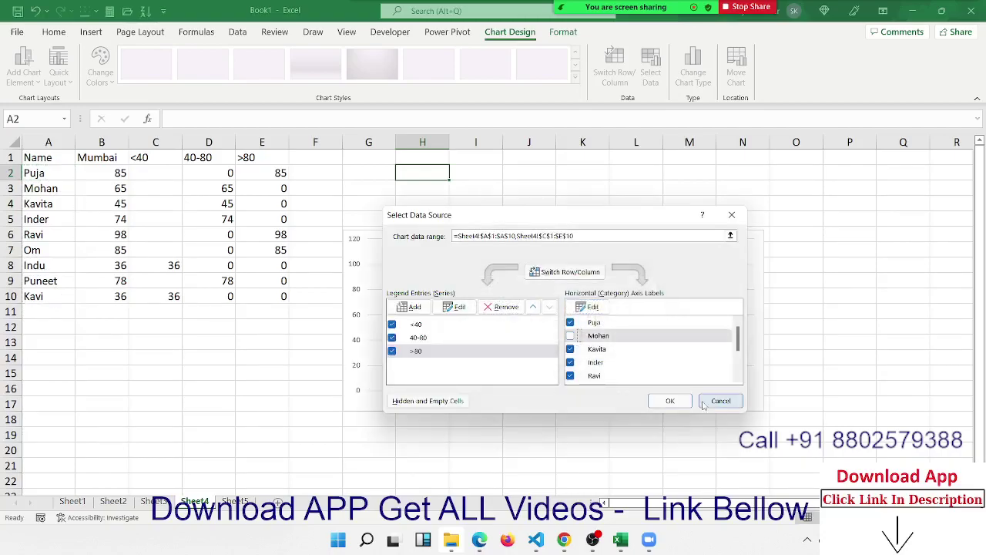
left_click(670, 401)
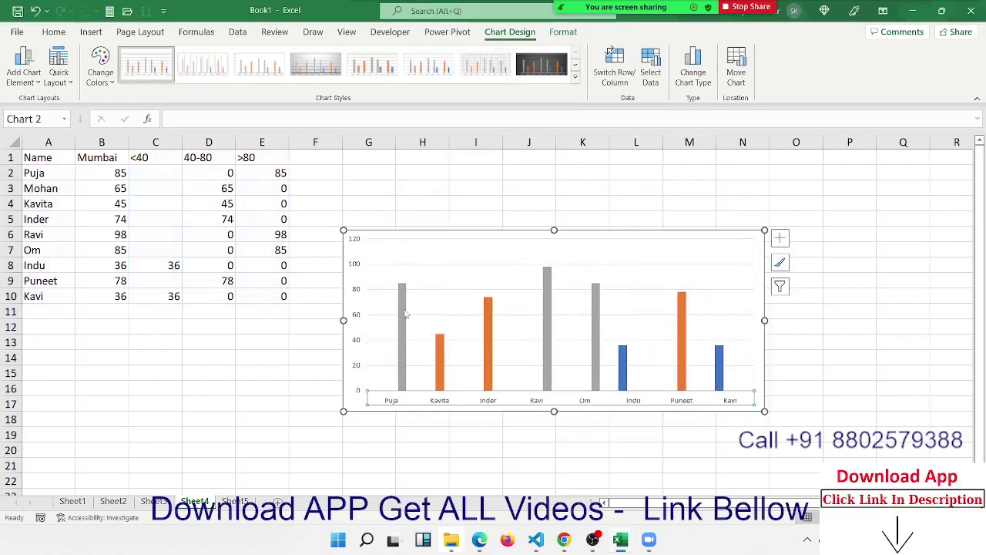
Use Home Fill Color to make the >80 series green, 40-80 yellow and <40 red.
left_click(402, 316)
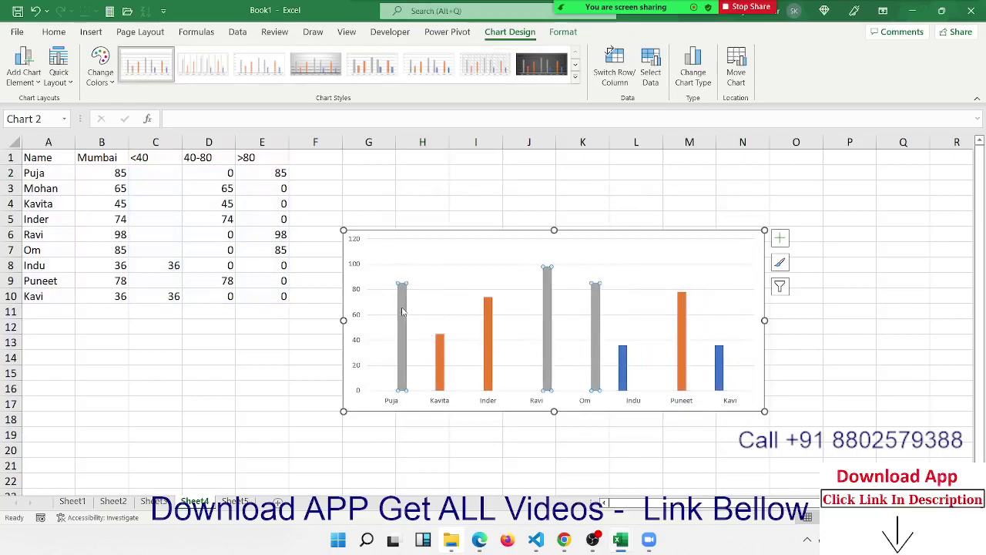
left_click(54, 31)
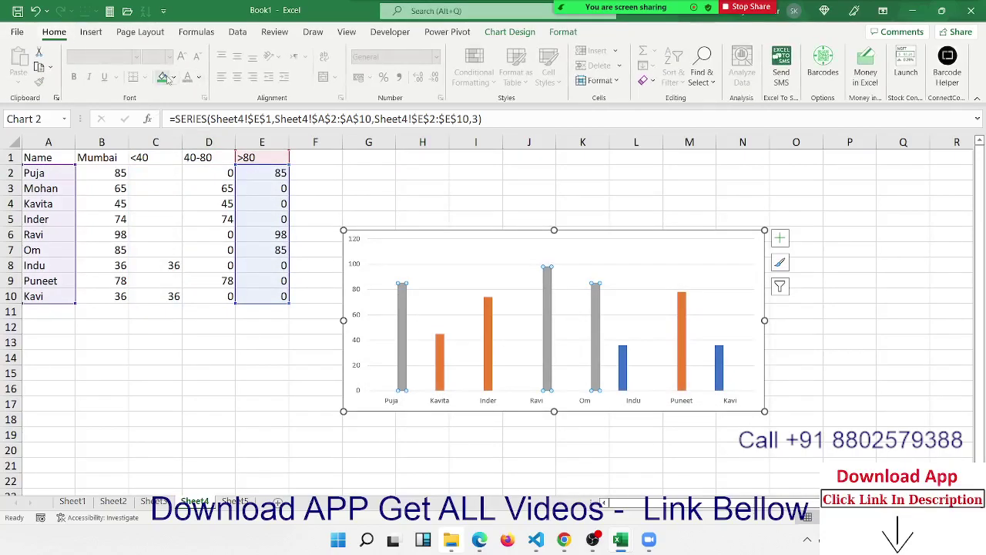
left_click(162, 77)
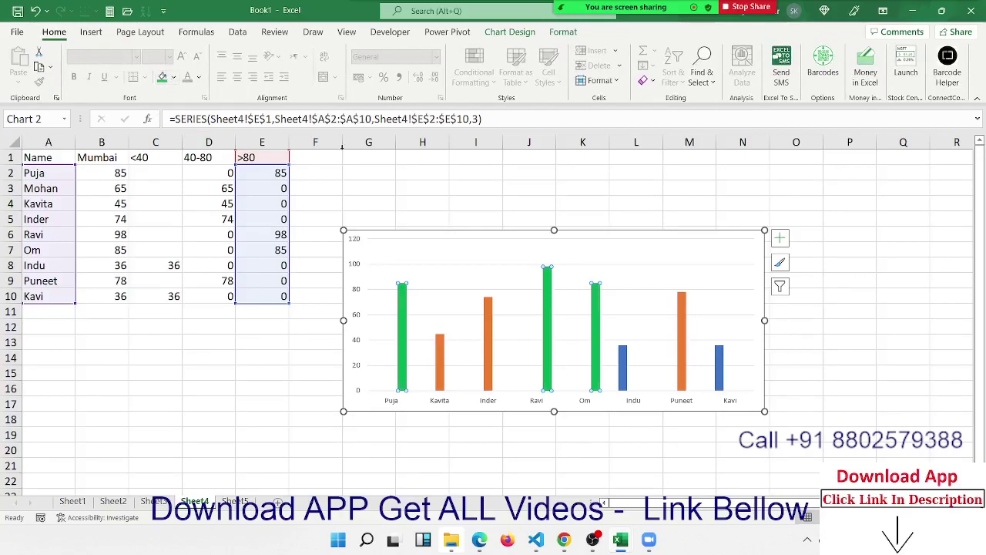
left_click(443, 343)
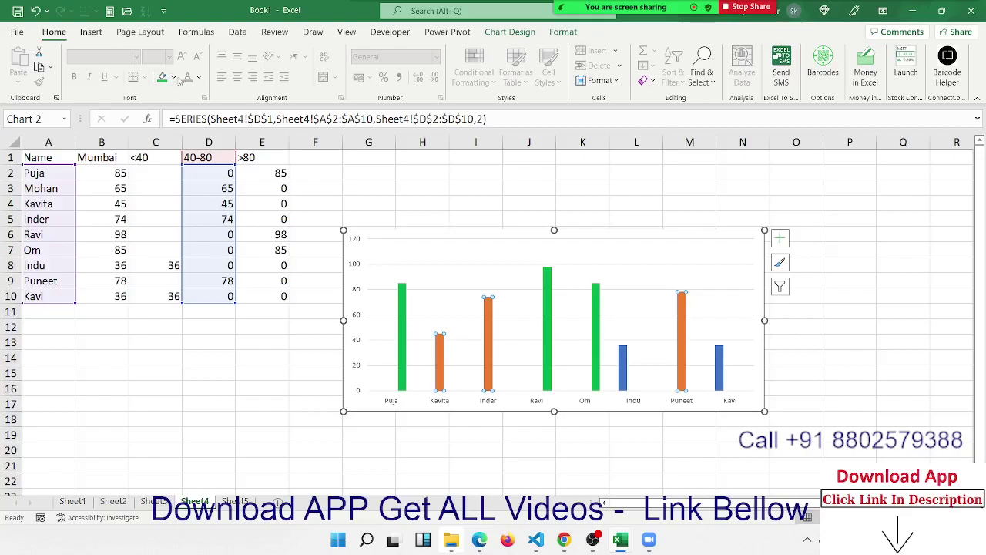
left_click(174, 77)
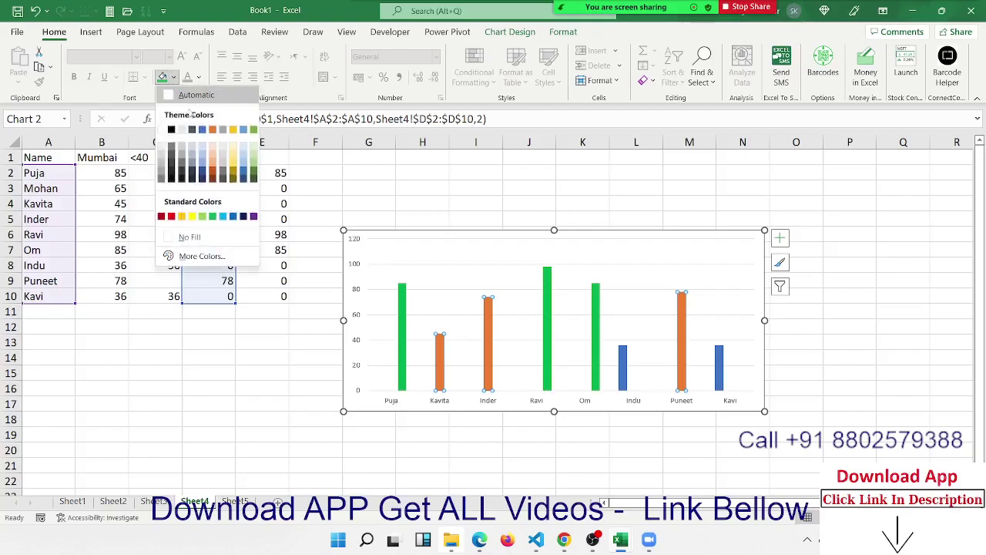
left_click(192, 217)
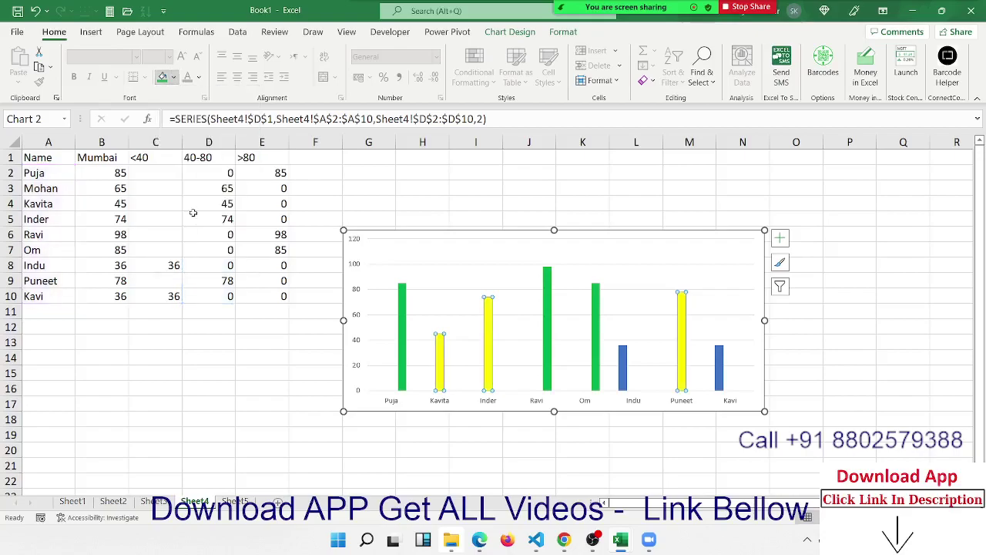
left_click(624, 362)
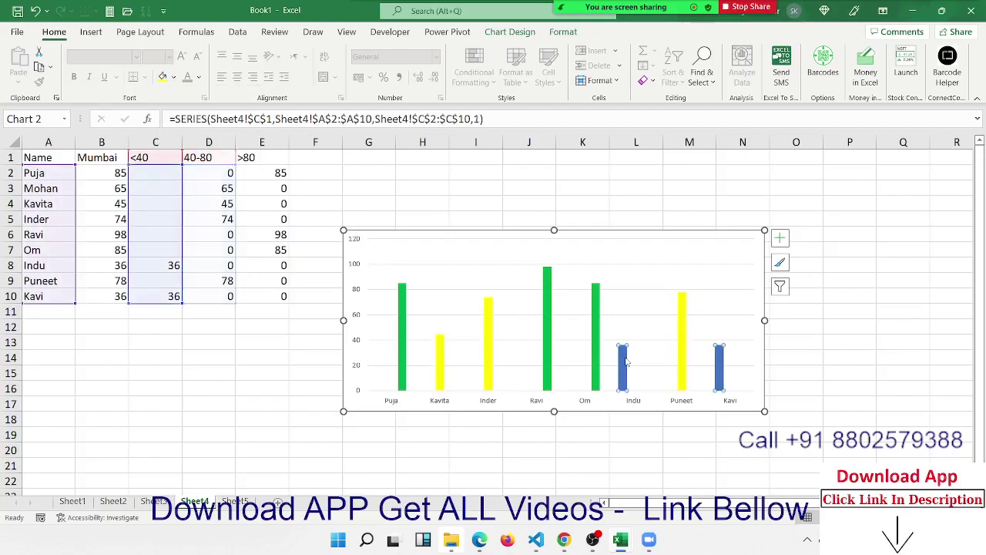
left_click(174, 78)
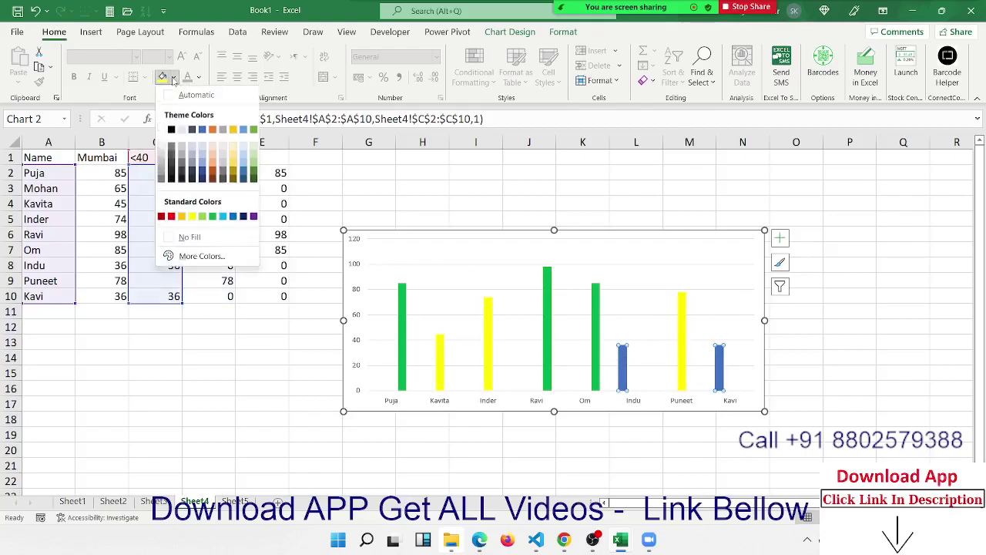
left_click(173, 217)
left_click(221, 358)
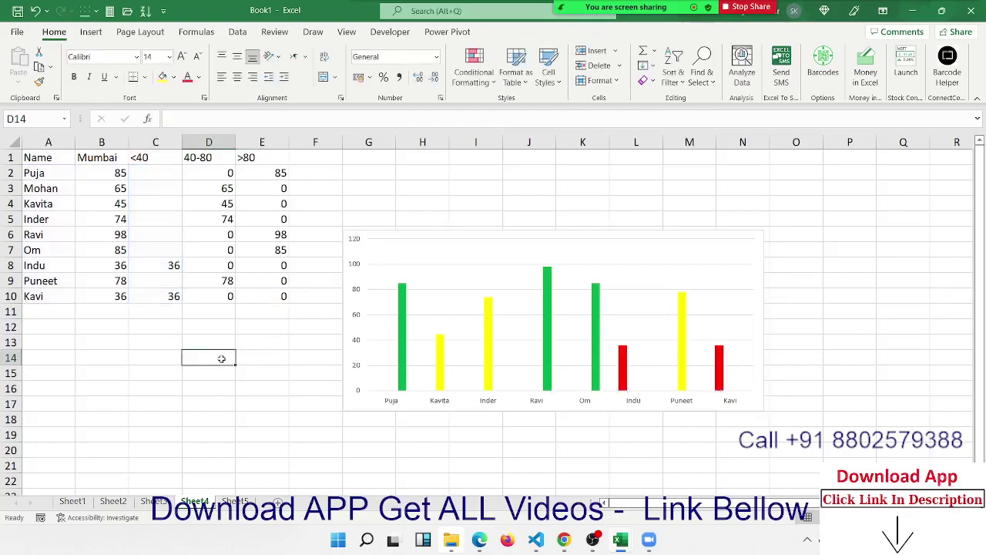
left_click(401, 309)
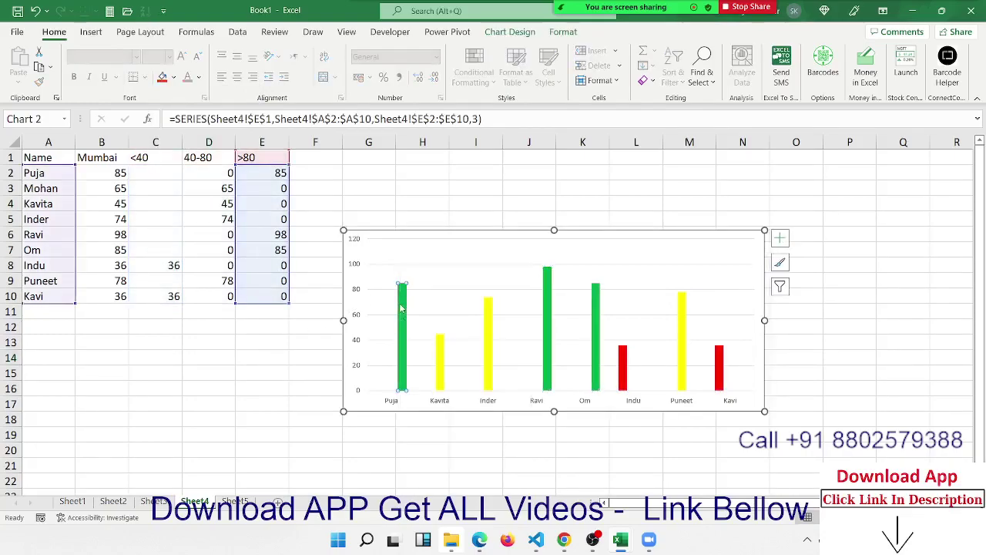
Open Format Data Series for the green >80 series and raise Series Overlap to 91%.
right_click(400, 308)
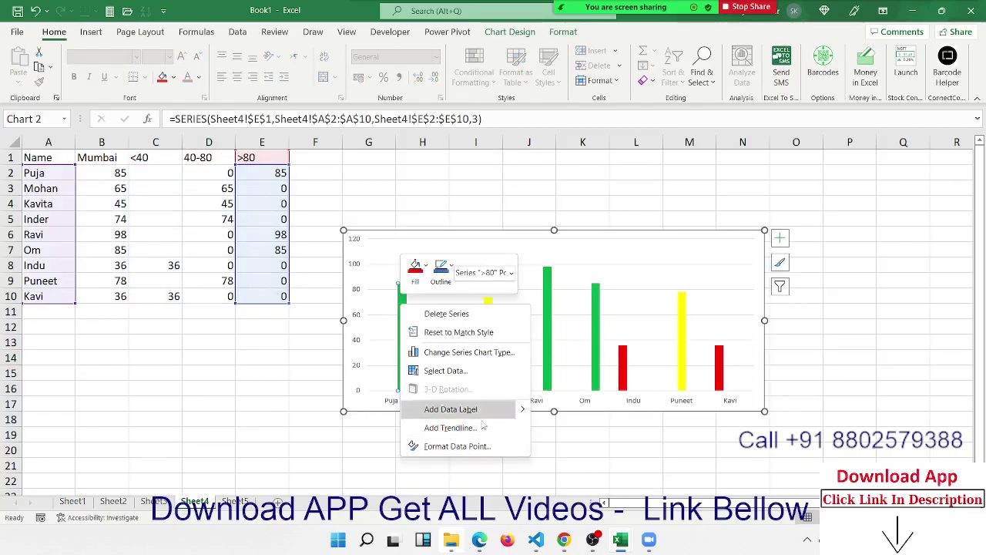
left_click(486, 446)
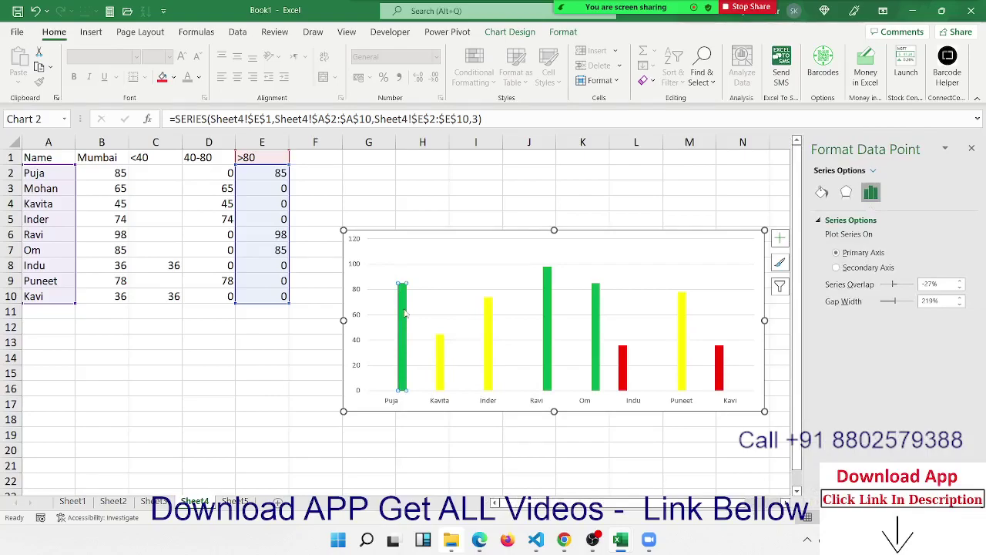
left_click(548, 322)
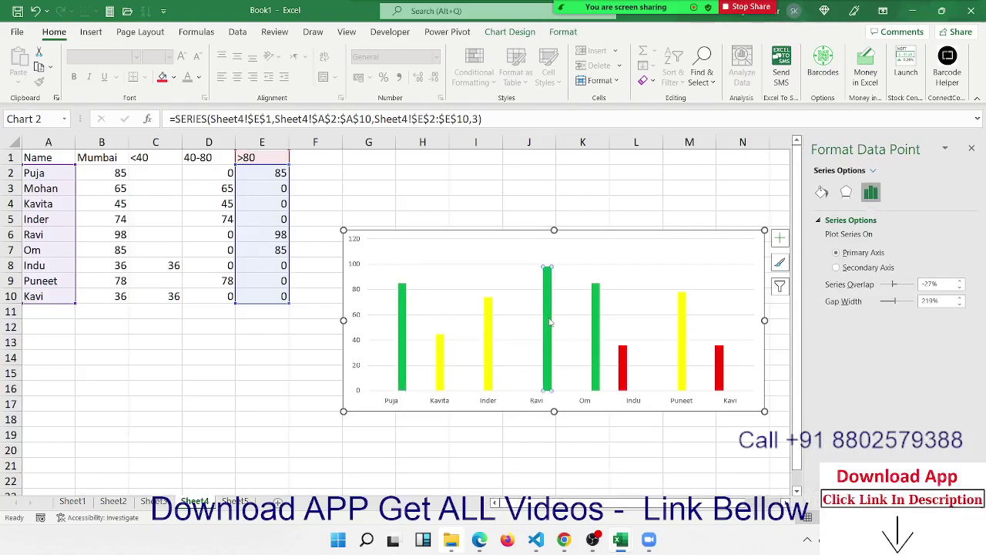
left_click(610, 255)
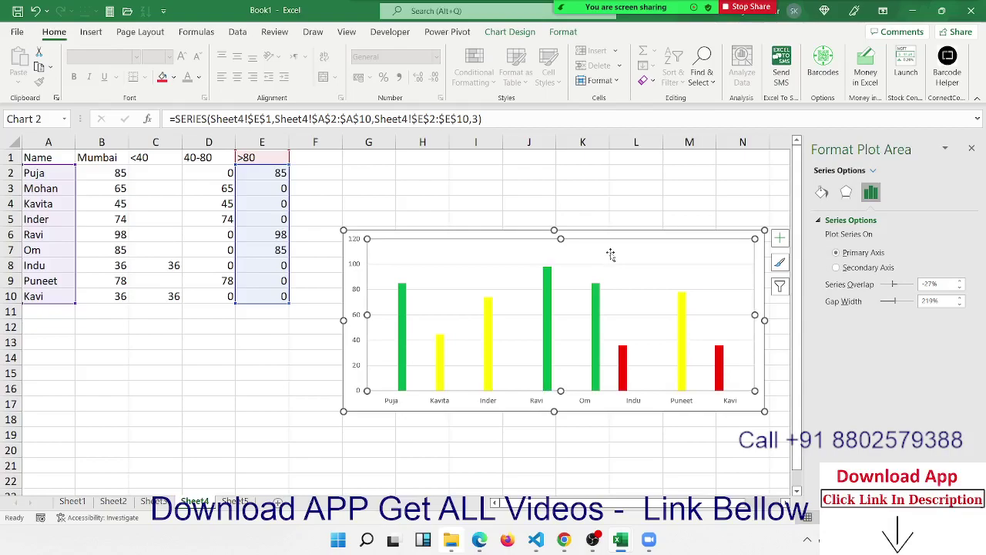
left_click(544, 279)
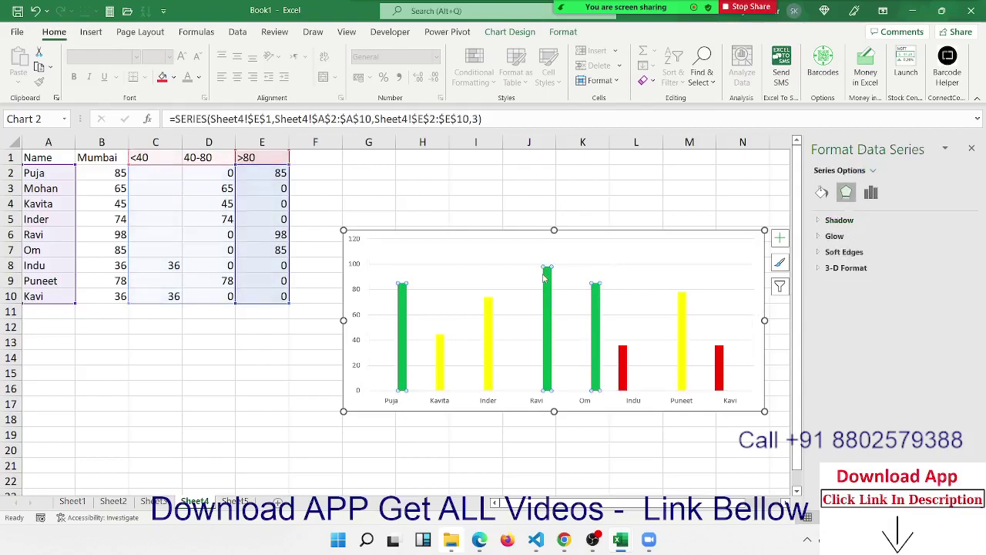
left_click(871, 193)
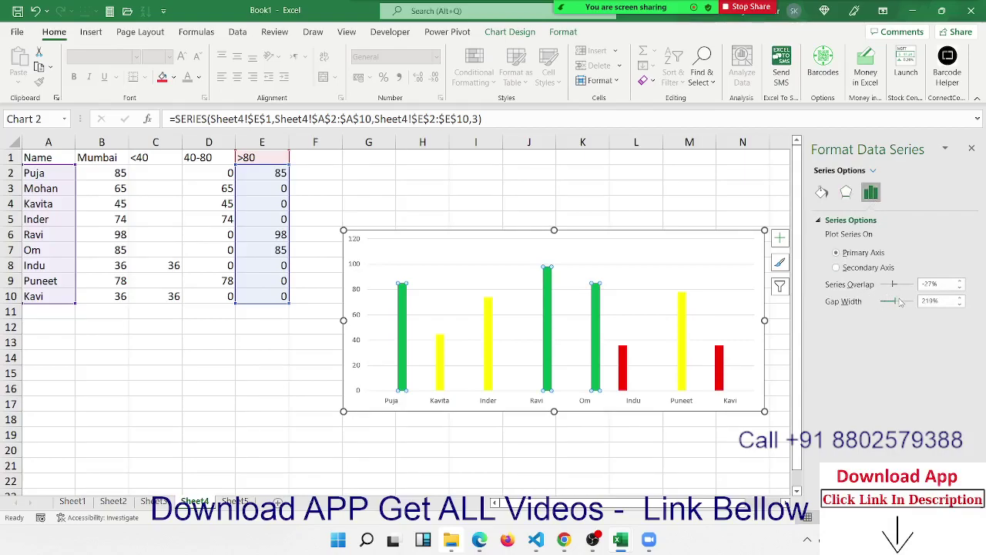
left_click(902, 286)
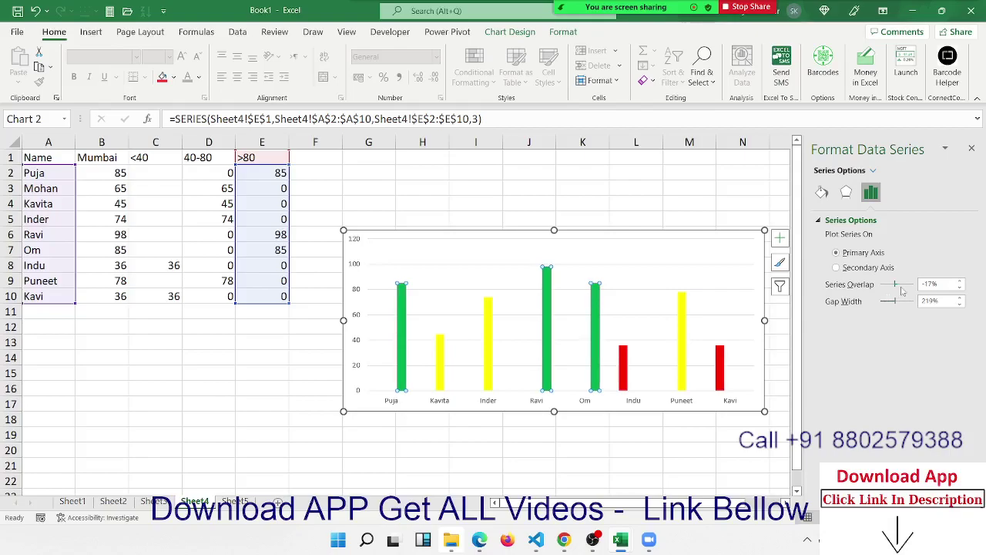
left_click(909, 286)
left_click(910, 286)
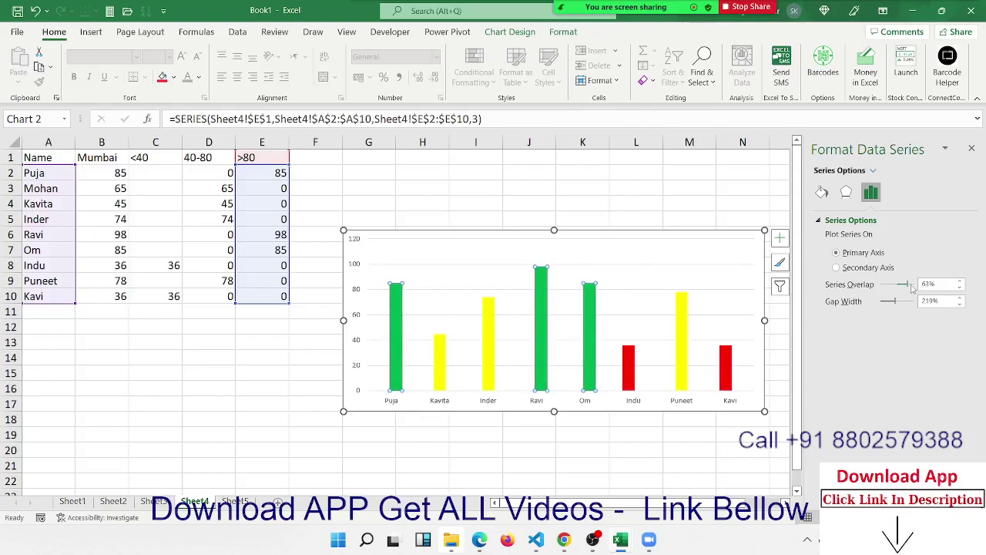
left_click(912, 287)
left_click_drag(911, 287, 914, 286)
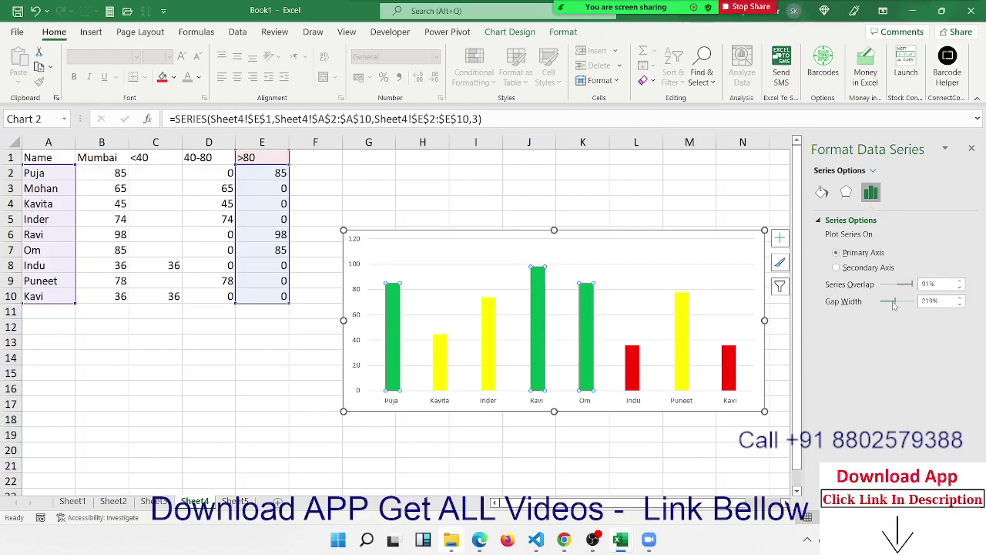
Set the Gap Width to about 68% and close the formatting pane.
left_click(894, 305)
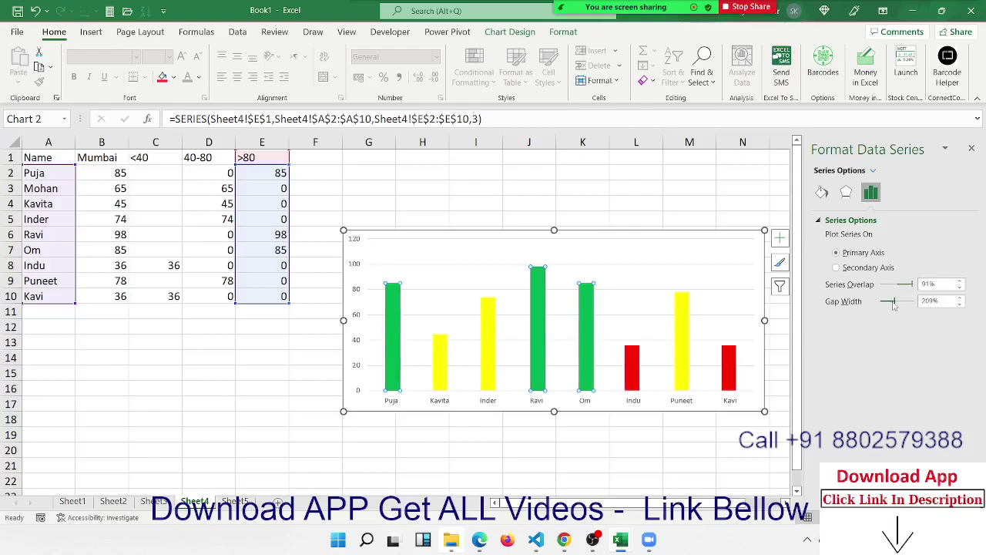
left_click_drag(892, 306, 884, 304)
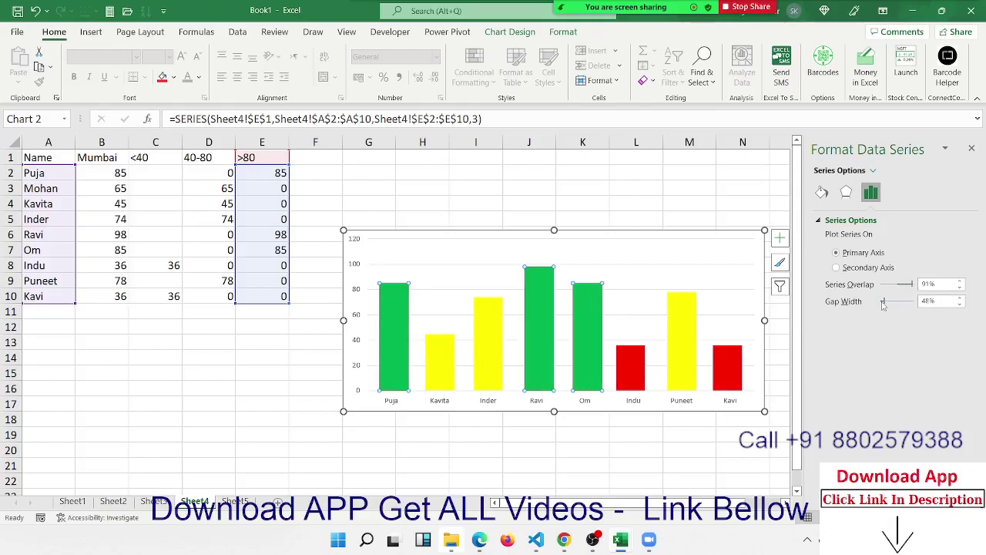
left_click(884, 305)
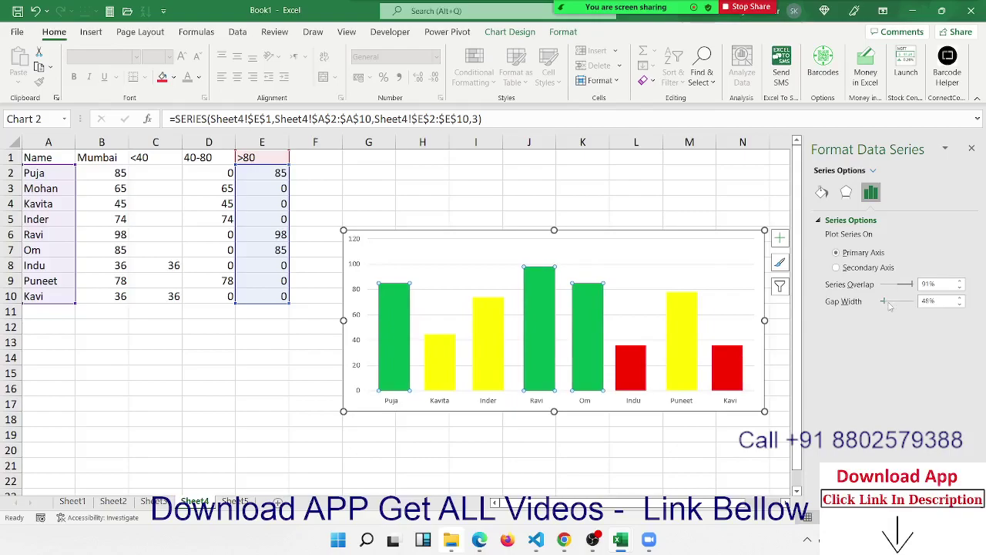
left_click(890, 306)
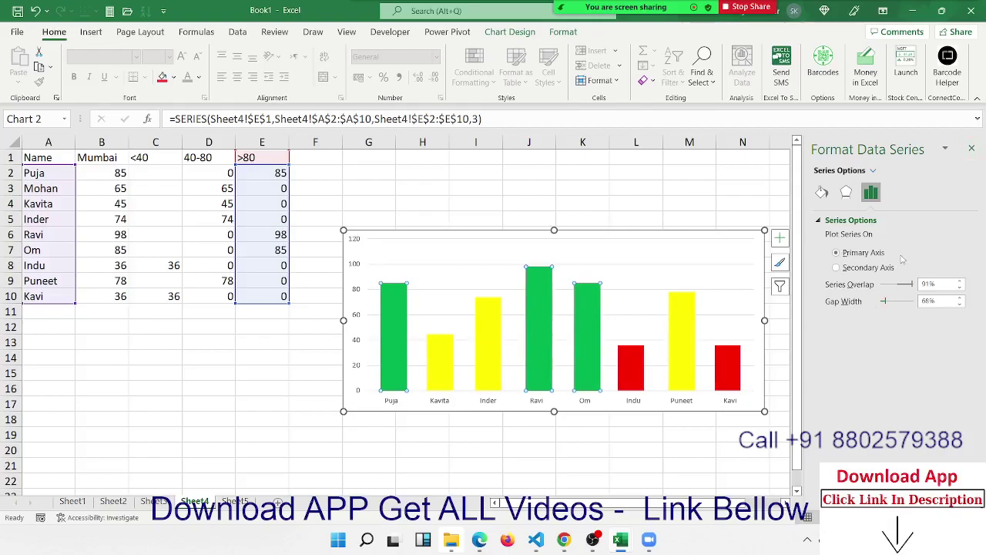
left_click(972, 149)
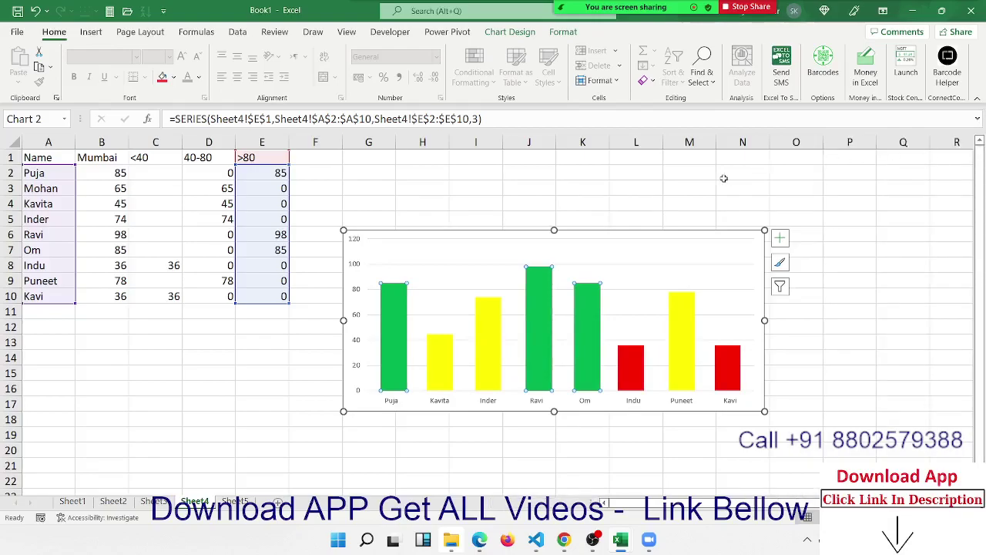
Check the band formulas in cells C2 and D2.
left_click(725, 177)
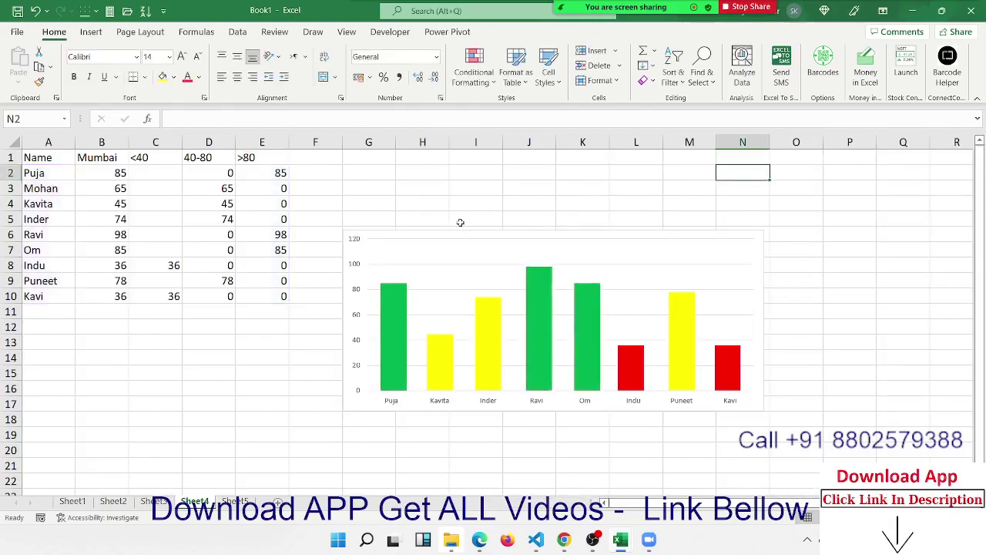
left_click(151, 170)
left_click(224, 177)
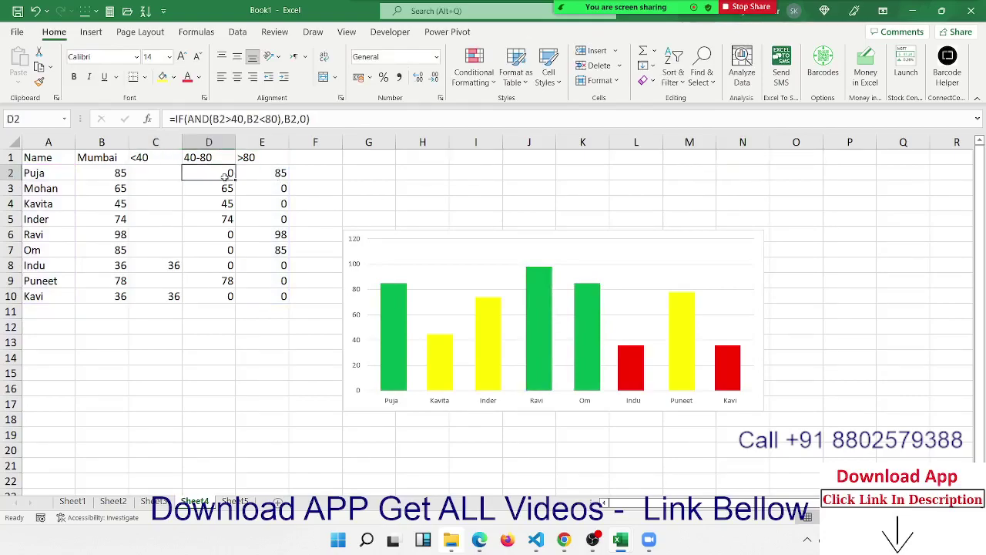
left_click(169, 175)
mouse_move(169, 175)
left_mouse_down()
mouse_move(147, 89)
mouse_move(153, 249)
mouse_move(221, 186)
left_mouse_up()
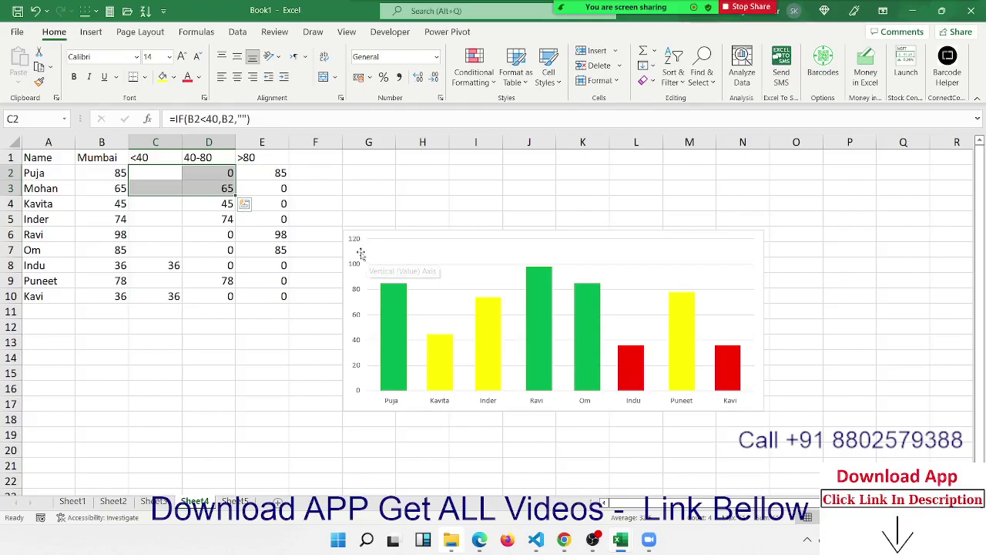
Move the score chart up and to the left on Sheet4.
left_click_drag(360, 253, 347, 210)
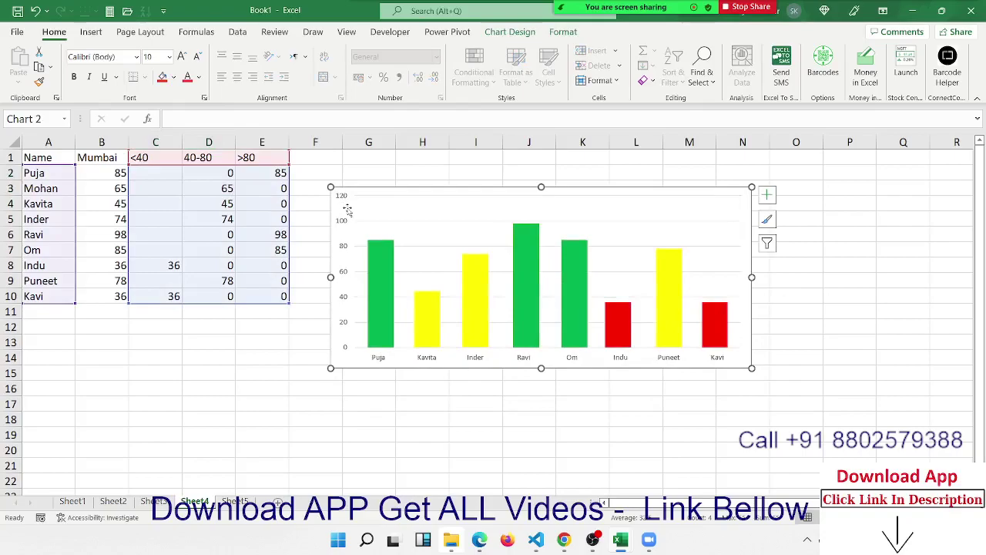
left_click(231, 376)
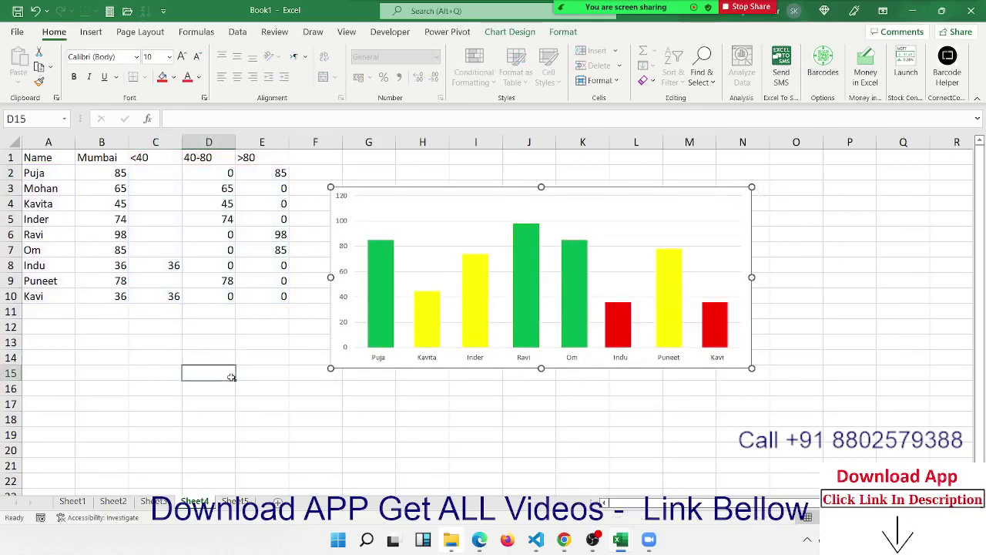
left_click(150, 171)
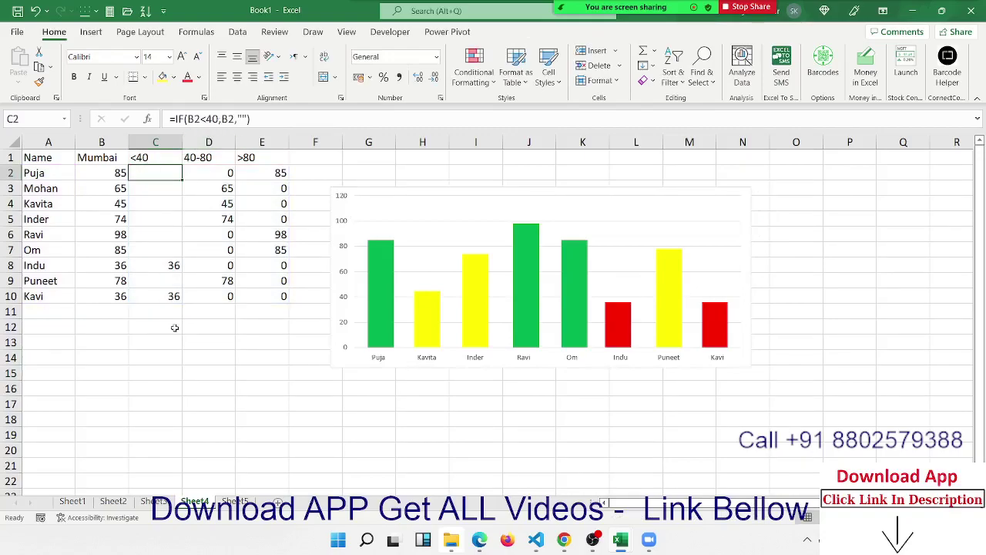
left_click(197, 420)
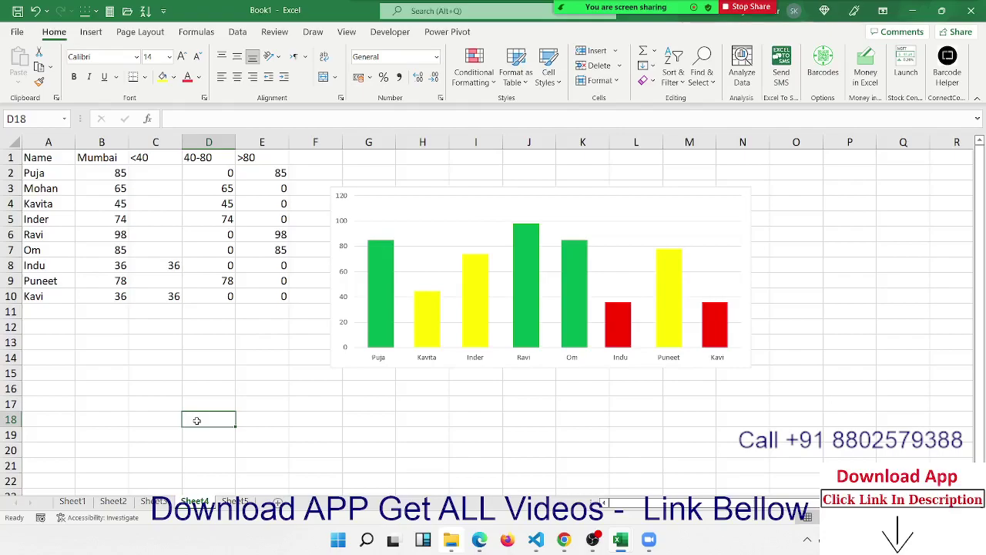
Deselect the chart and switch to the empty Sheet5 with Ctrl+Page Down.
left_click(388, 306)
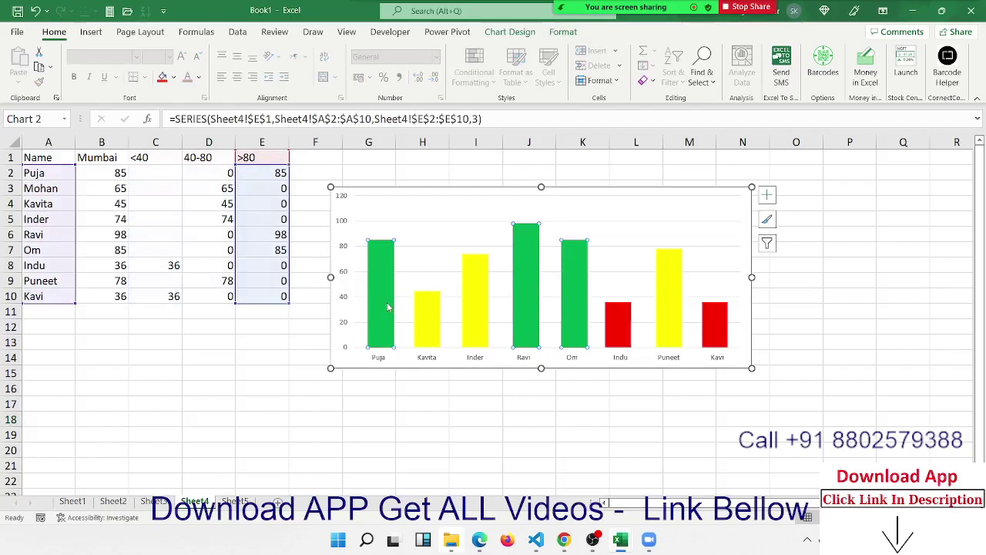
left_click(184, 370)
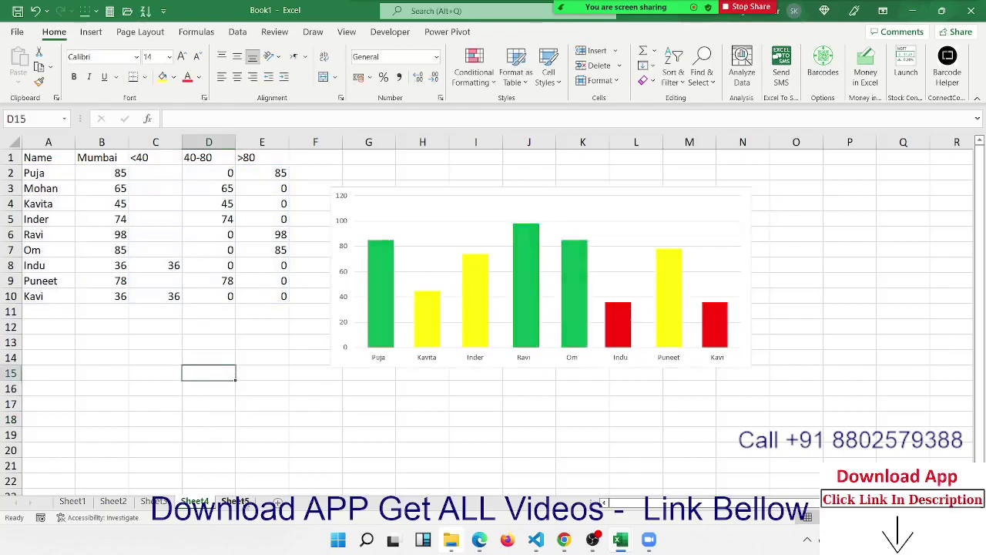
key("ctrl+Page_Down")
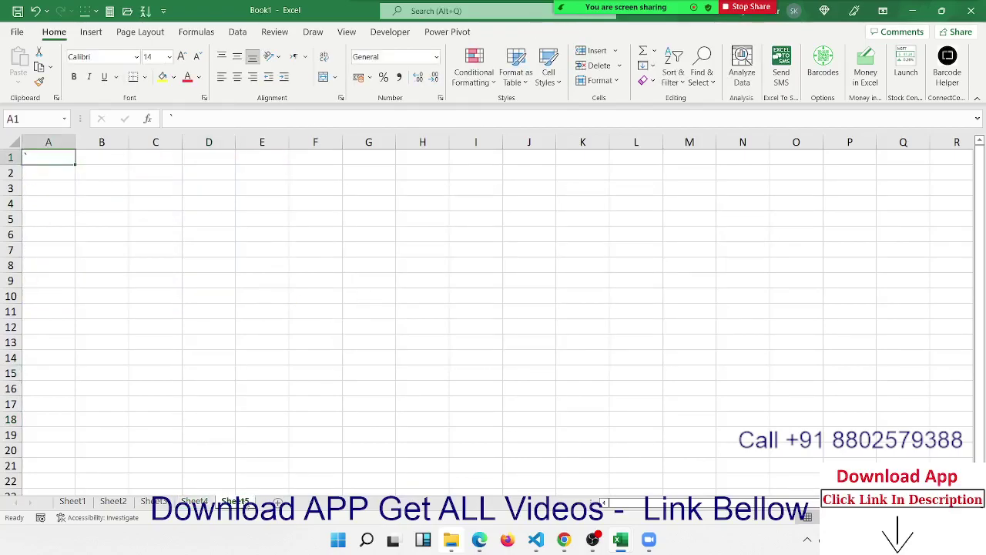
Enter Name in A1 and Puja in A2, then fill the names down to A9.
type("Nam")
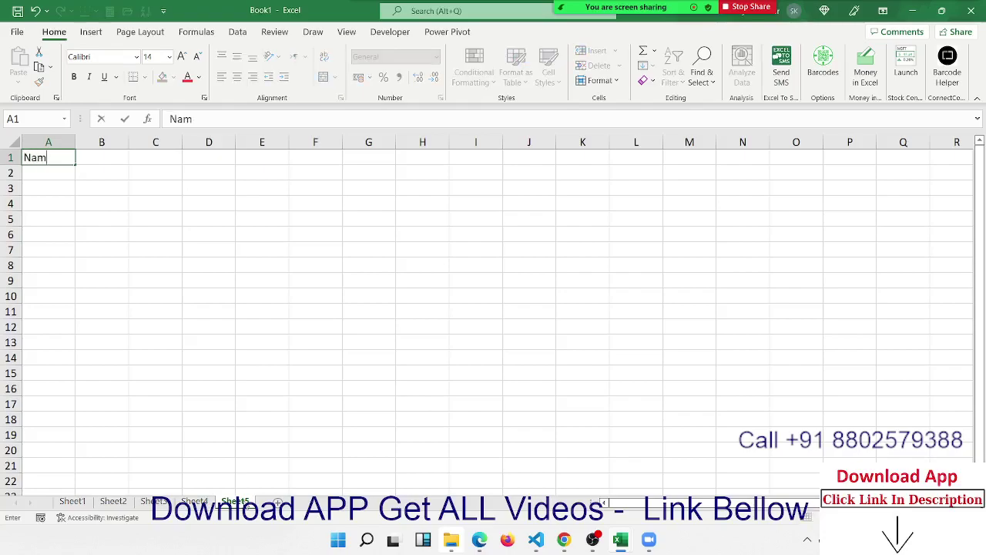
type("e")
key("Return")
type("Puja")
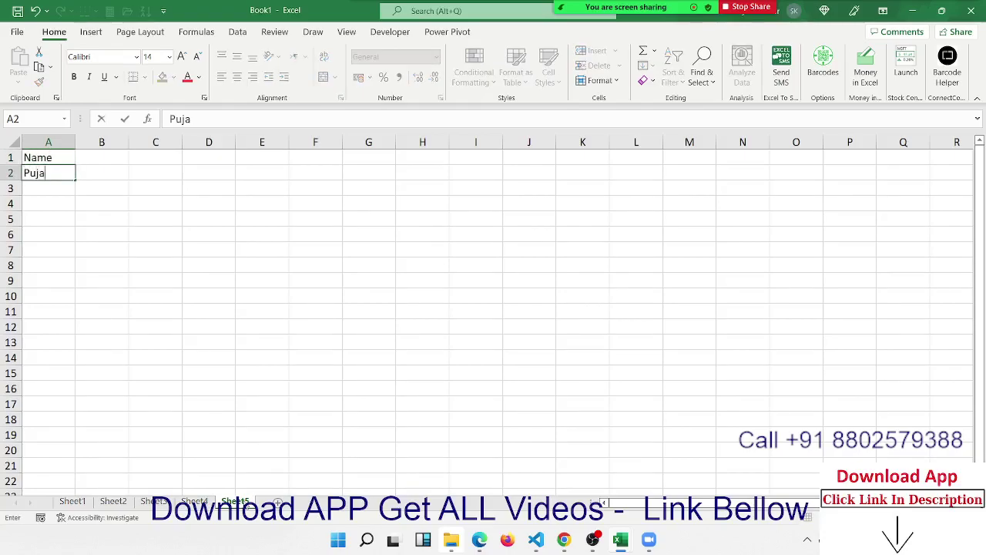
key("Return")
left_click(65, 174)
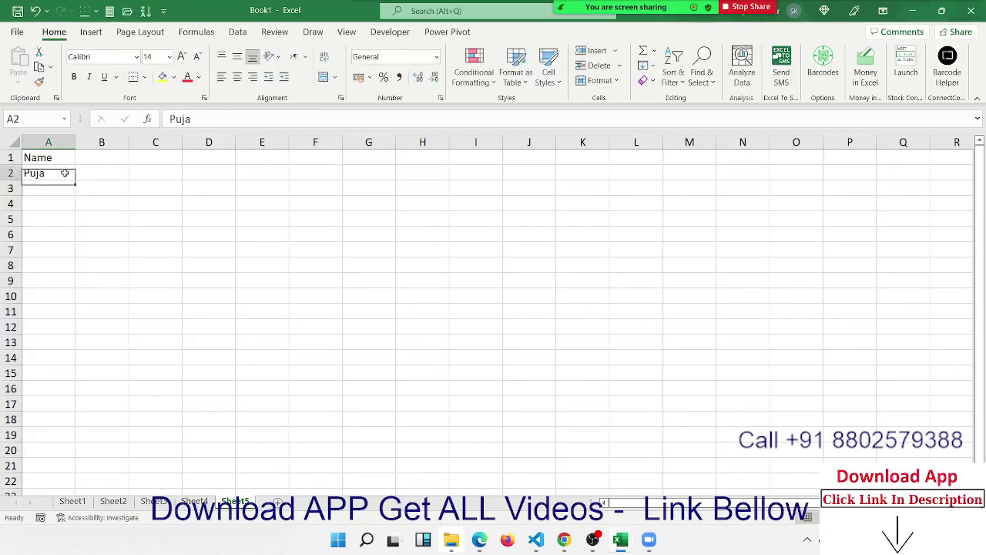
left_click_drag(76, 179, 78, 291)
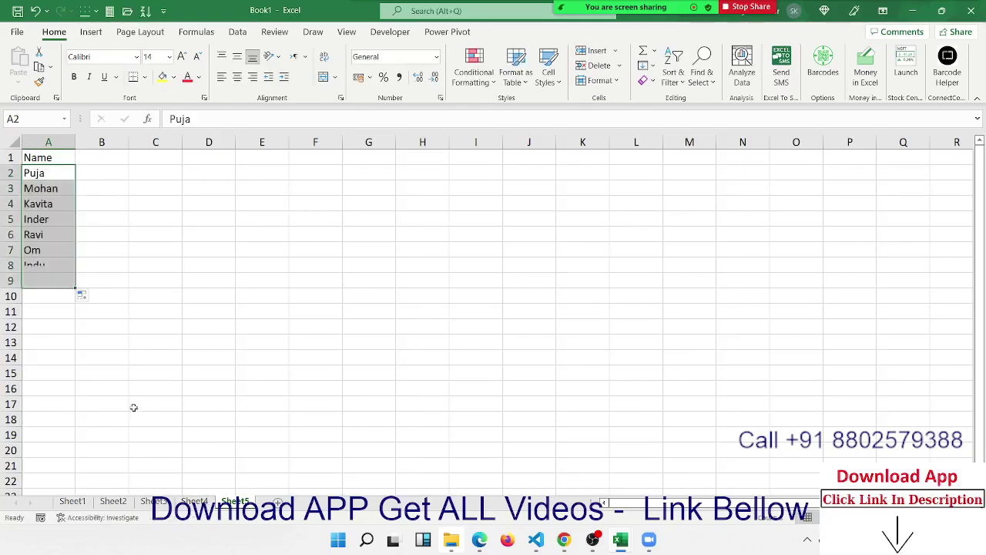
Go via Sheet2 to Sheet3 and its names chart.
left_click(123, 494)
left_click(121, 499)
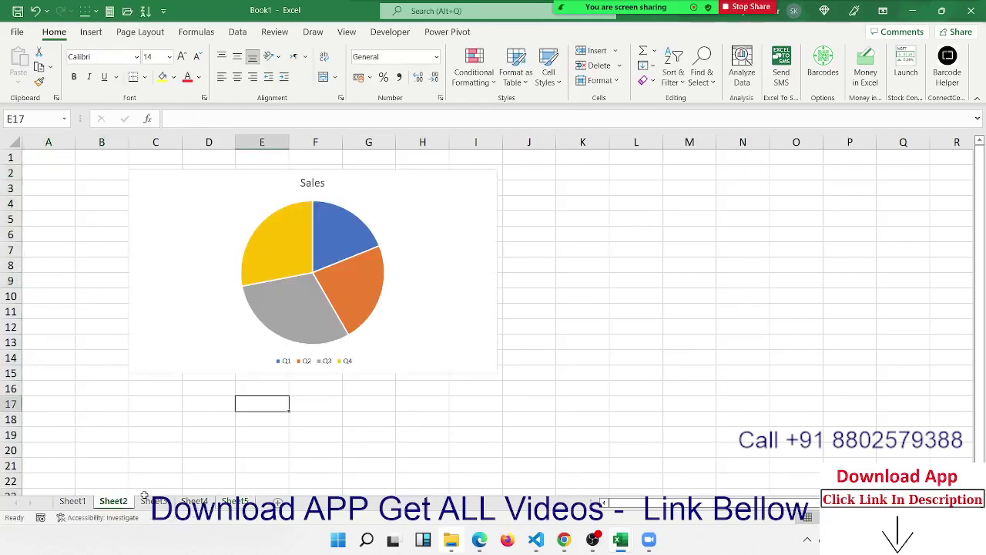
left_click(155, 503)
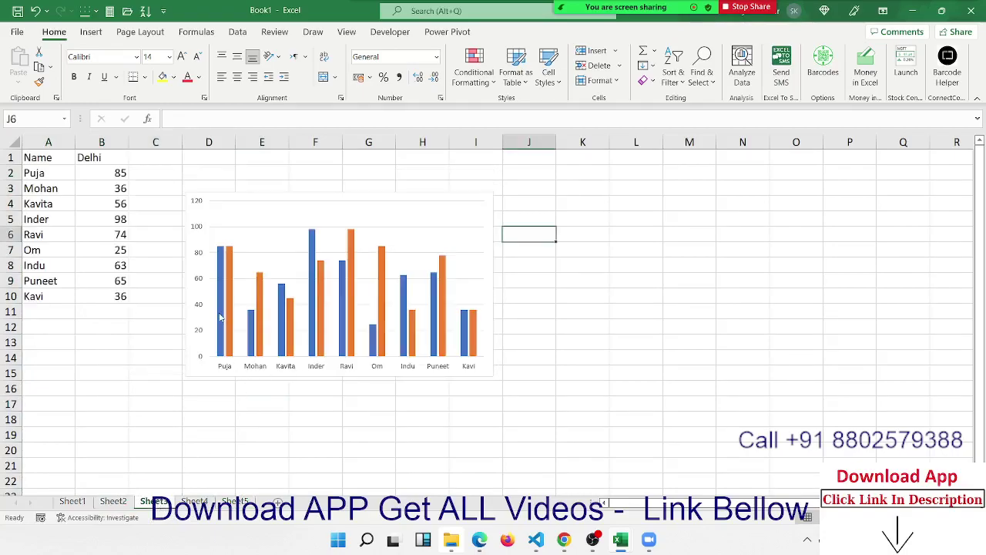
Widen the Sheet3 Delhi/Mumbai column chart.
left_click(229, 311)
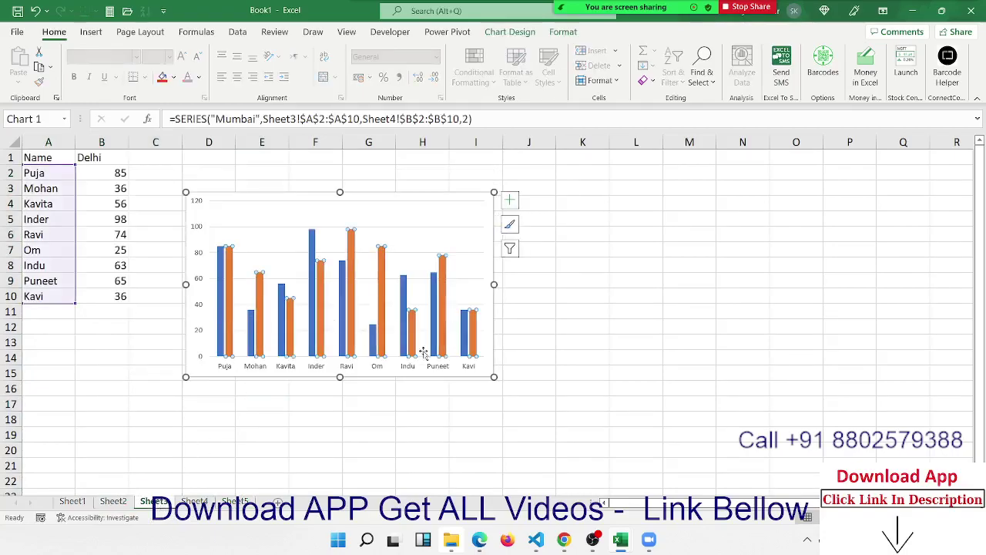
left_click(493, 377)
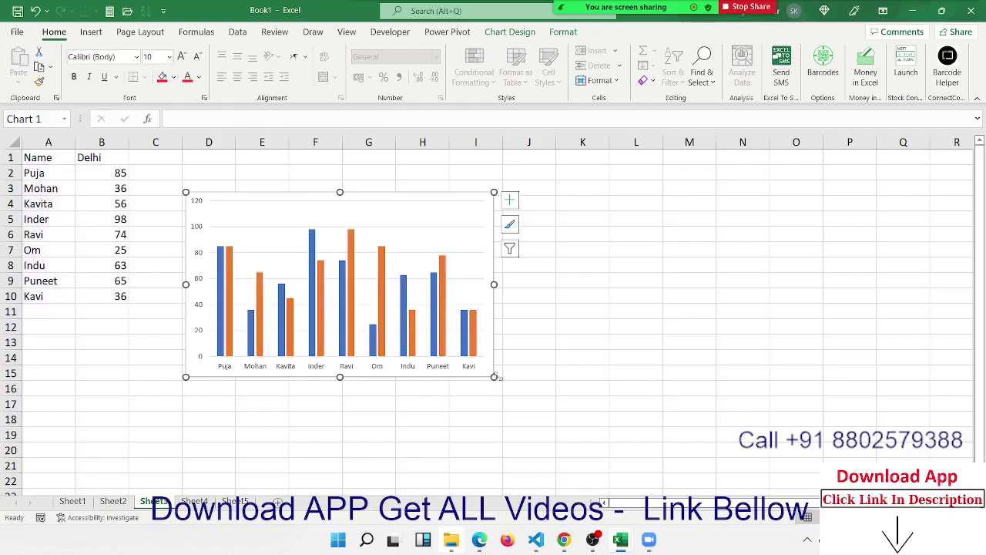
left_click_drag(496, 376, 712, 403)
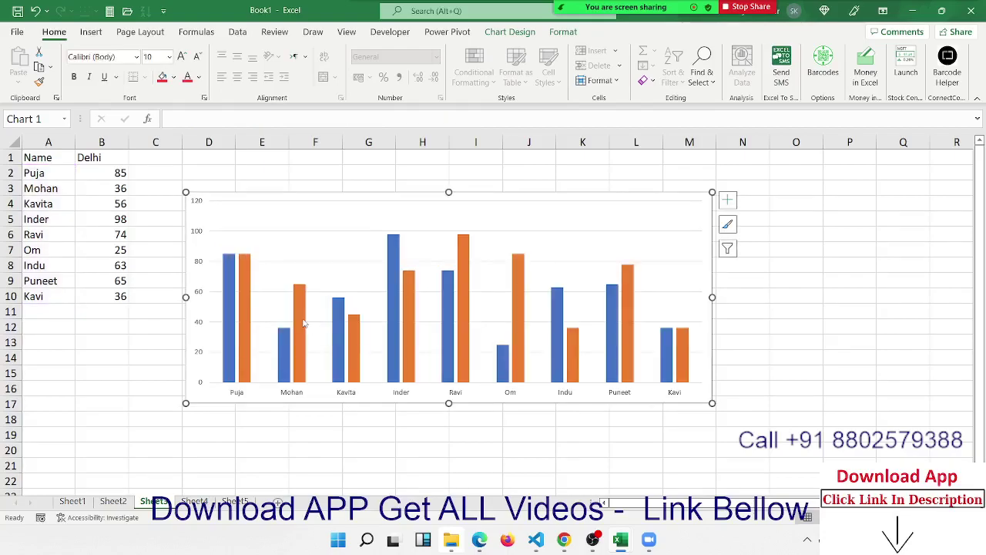
Compare the SERIES formulas of the Delhi and Mumbai series, ending on Delhi.
left_click(229, 280)
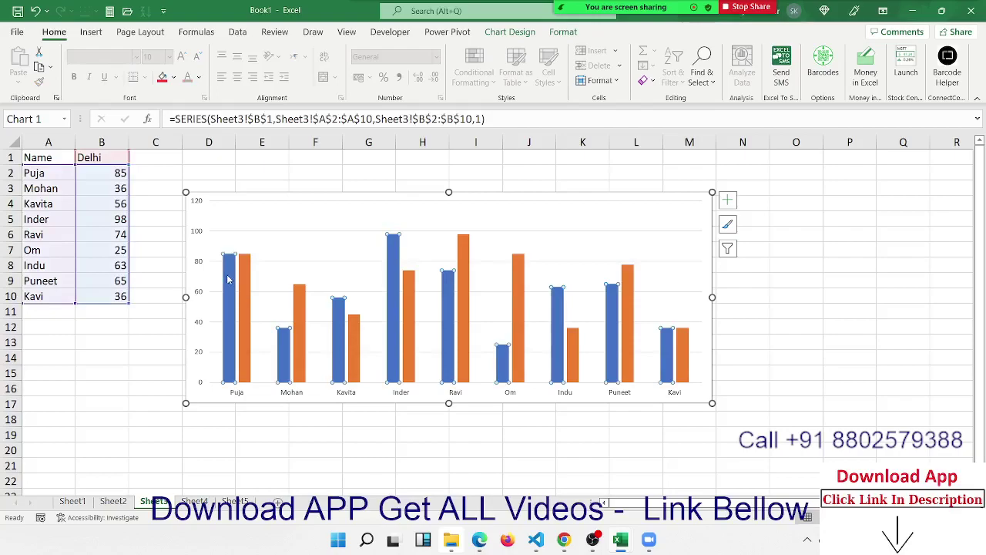
left_click(249, 279)
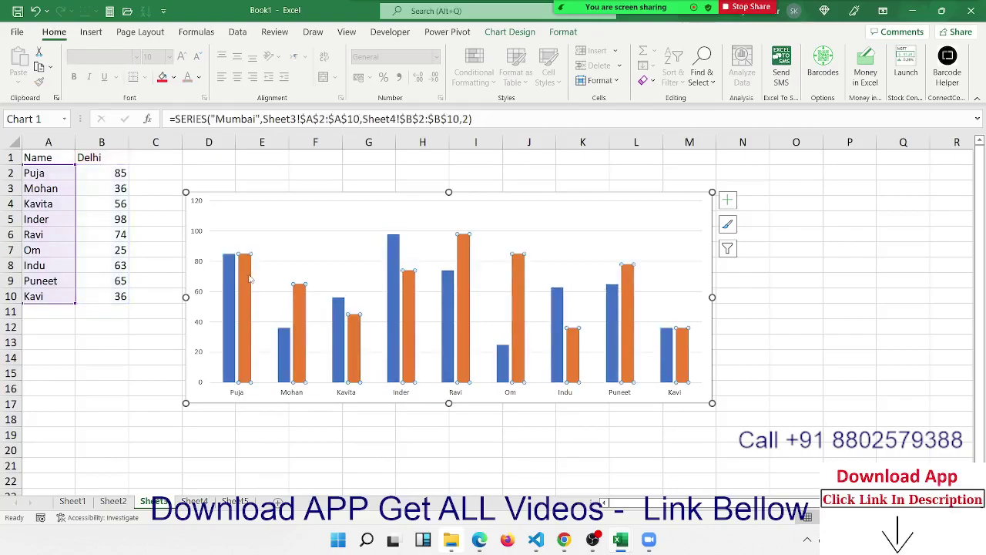
left_click(224, 277)
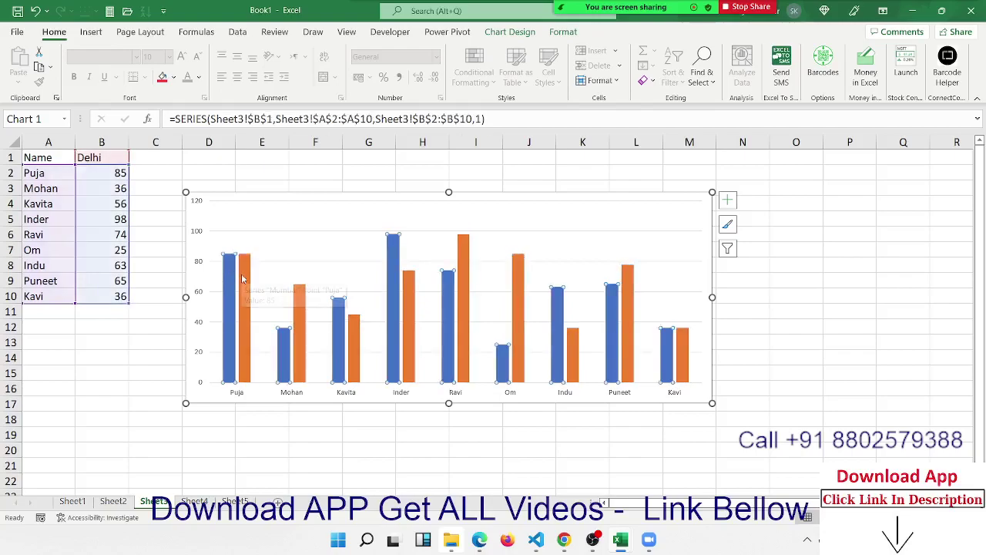
left_click(243, 278)
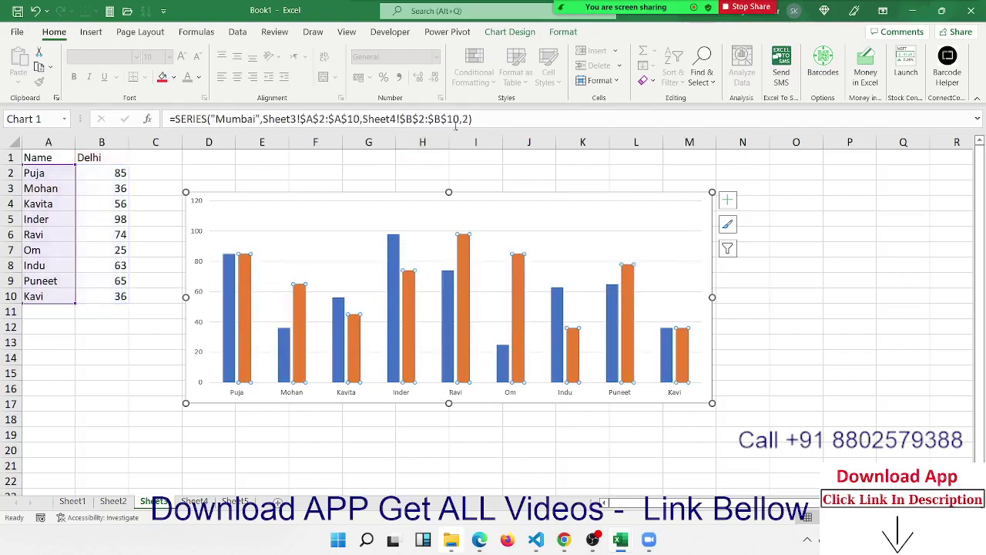
left_click(728, 200)
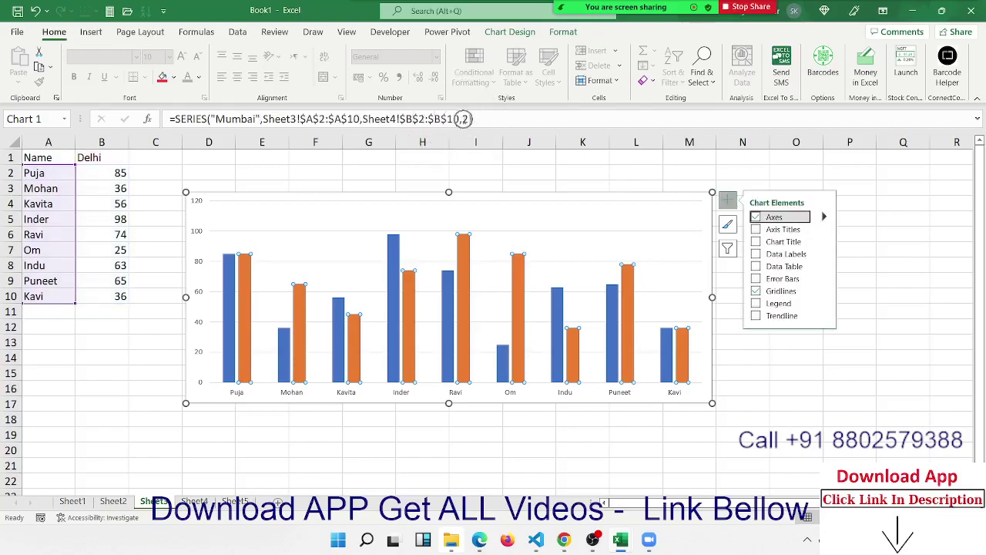
left_click(728, 224)
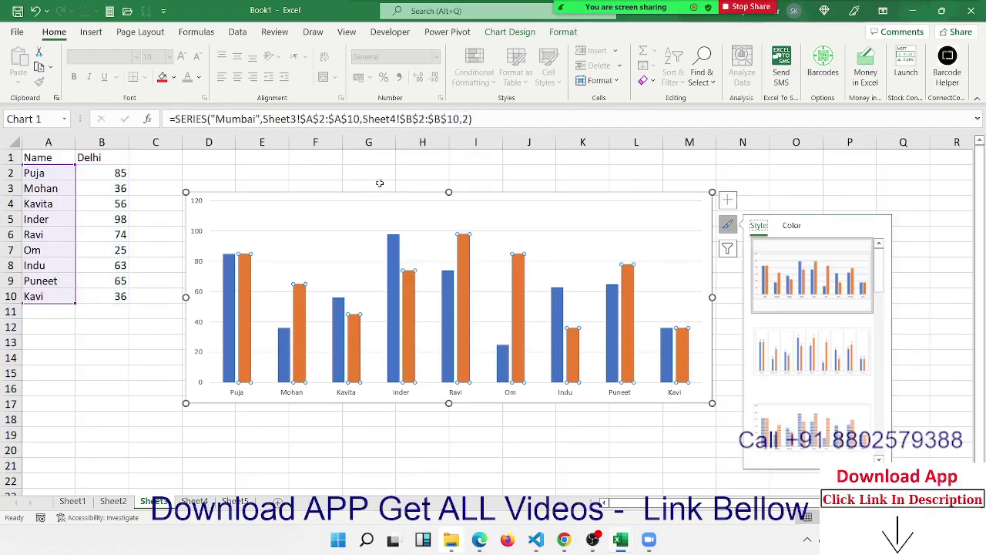
left_click(228, 268)
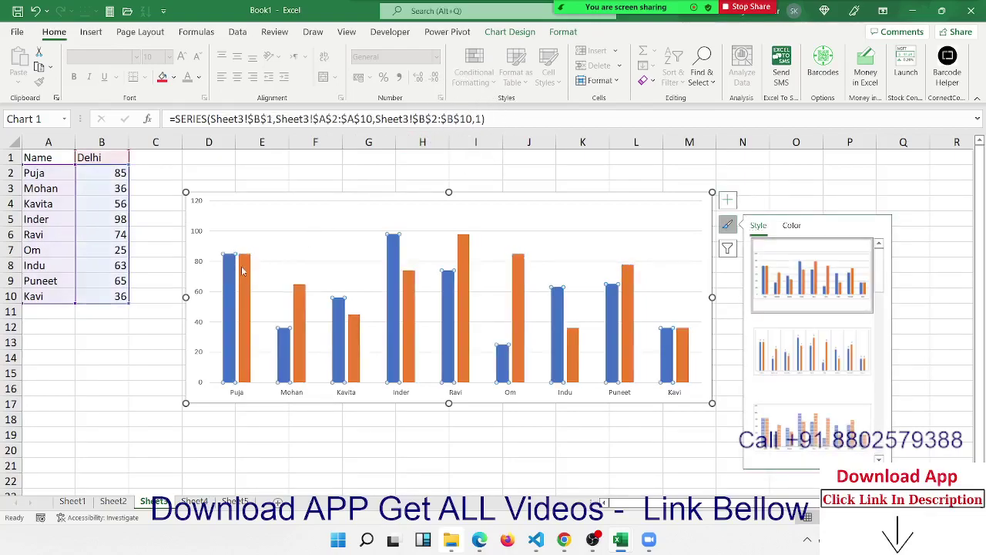
left_click(243, 270)
left_click(228, 271)
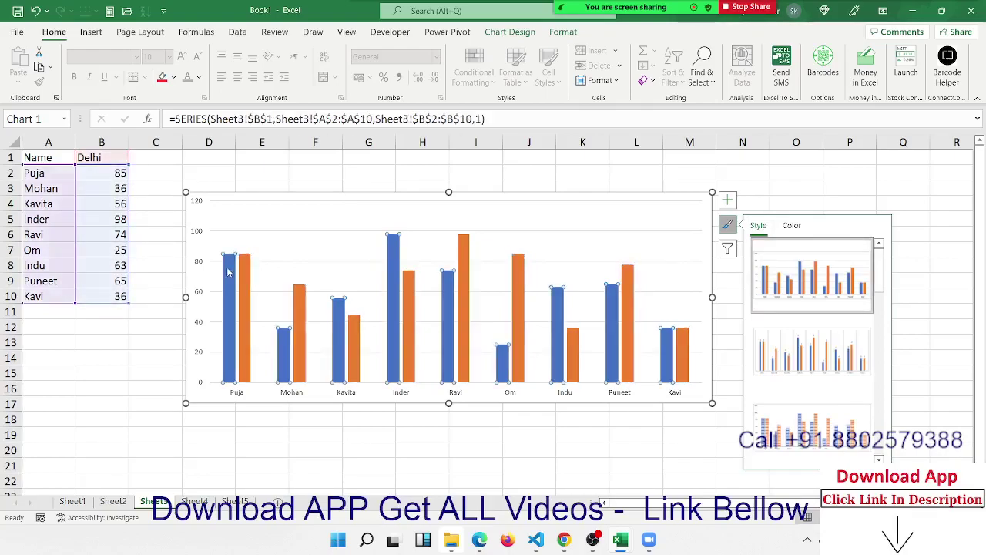
left_click(245, 272)
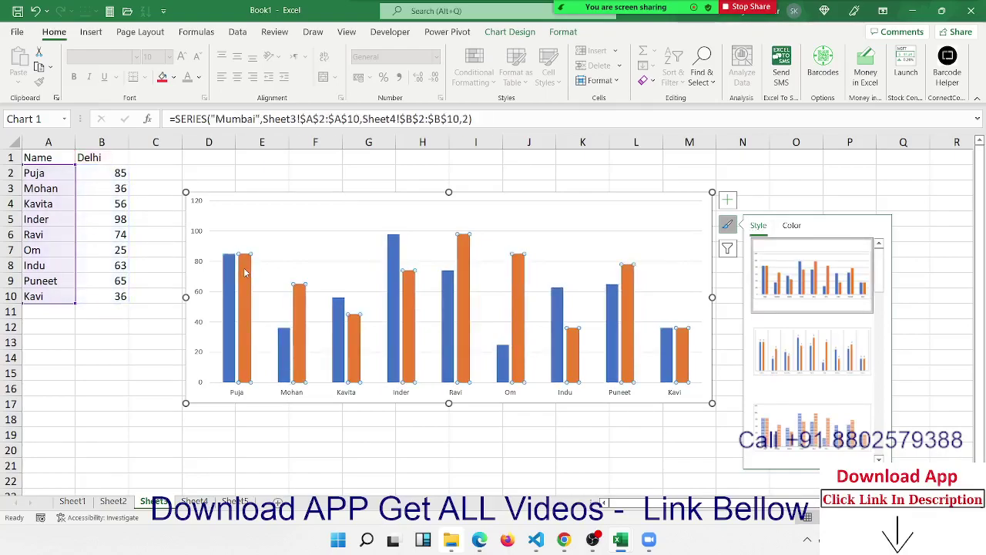
left_click(232, 270)
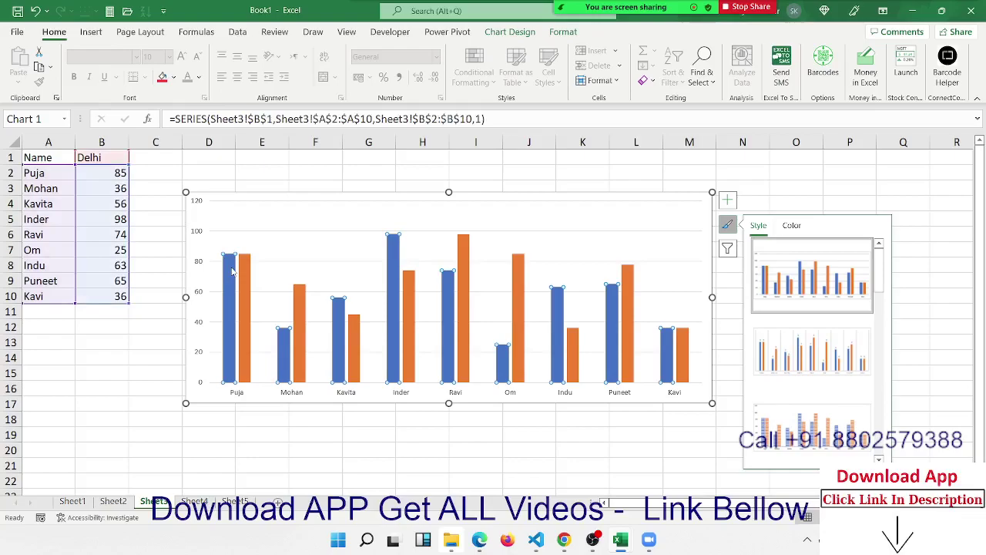
Change the Delhi series formula's plot order to 2.
left_click(479, 121)
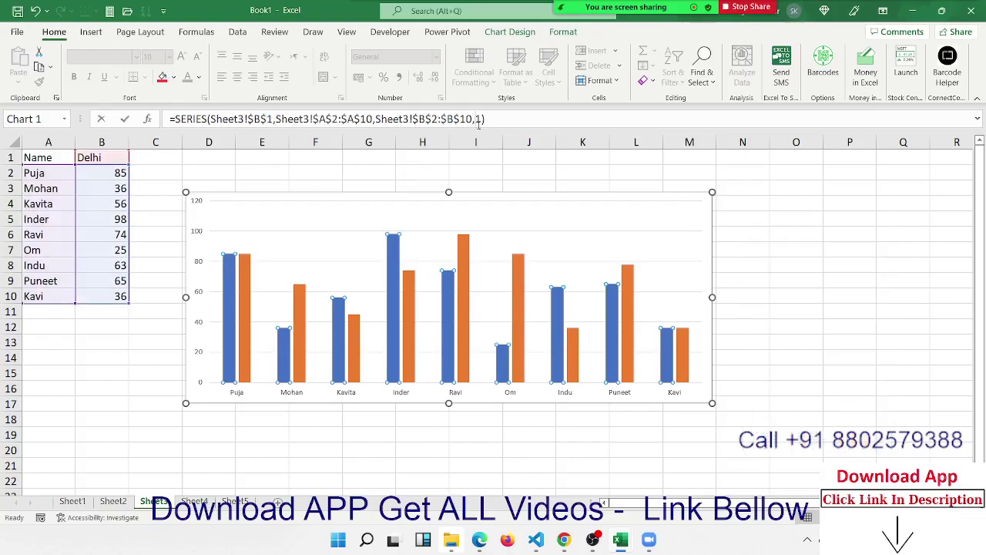
key("BackSpace")
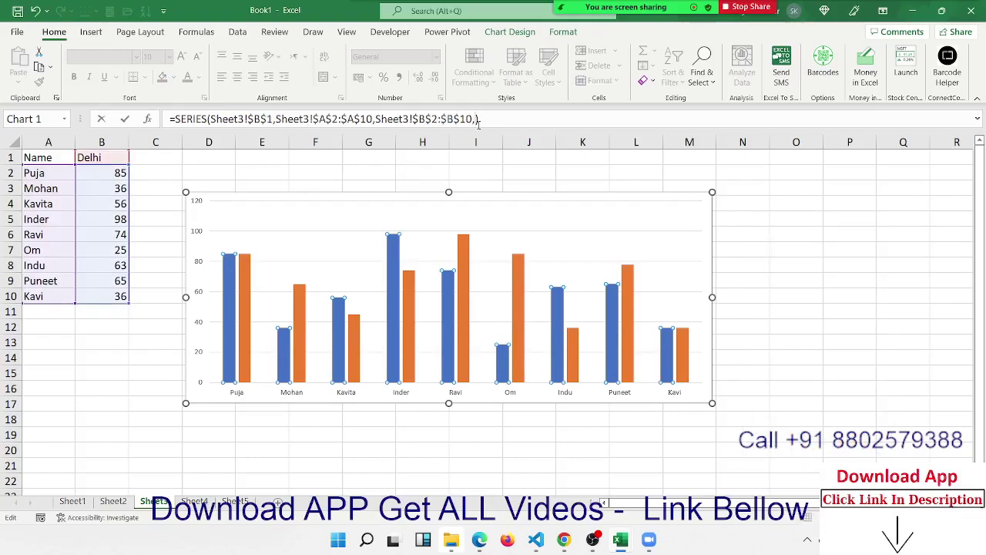
type("2")
key("Return")
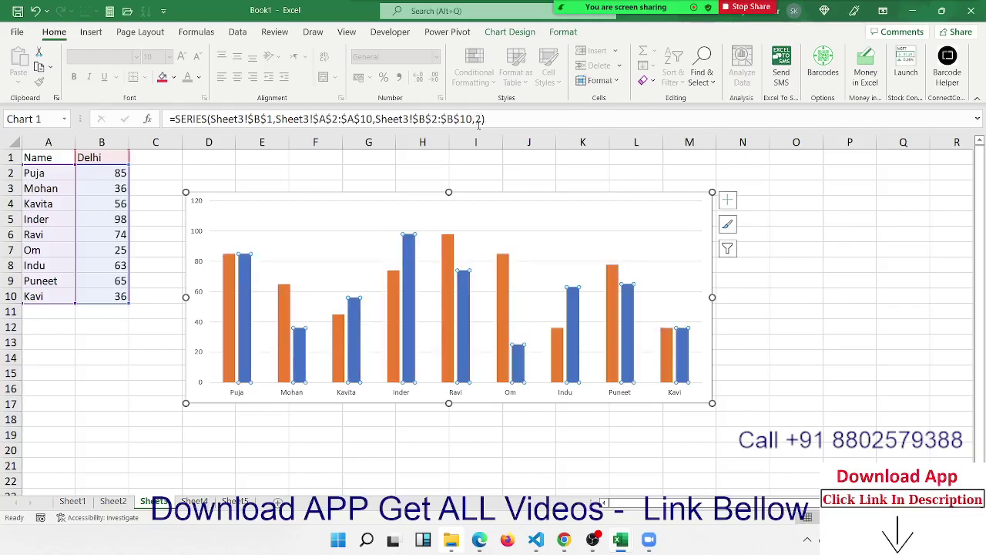
Return Delhi to plot order 1 in the series formula, then go to Sheet4.
left_click(478, 120)
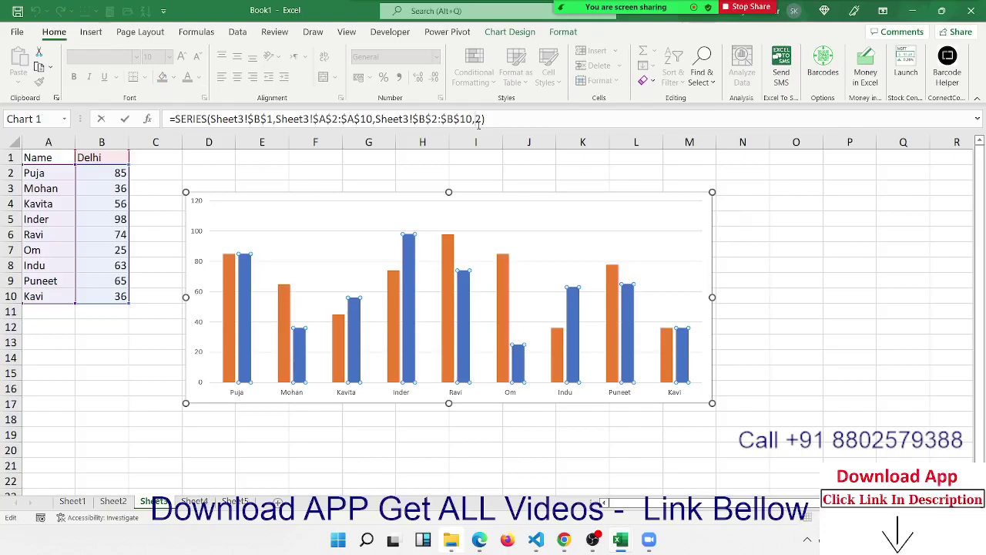
key("BackSpace")
type("1")
key("Return")
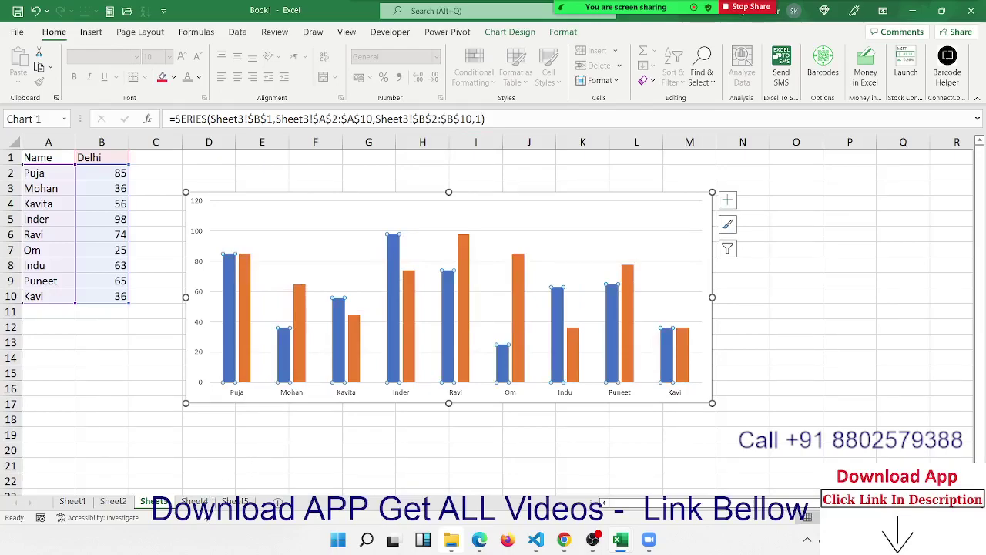
left_click(194, 501)
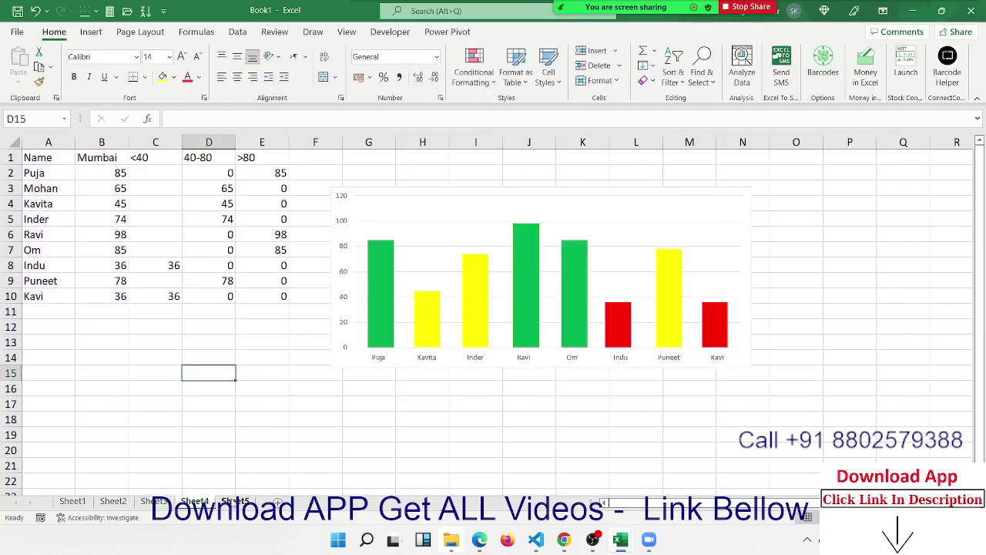
On Sheet5, enter the heading 'SBI' in cell B1.
left_click(234, 502)
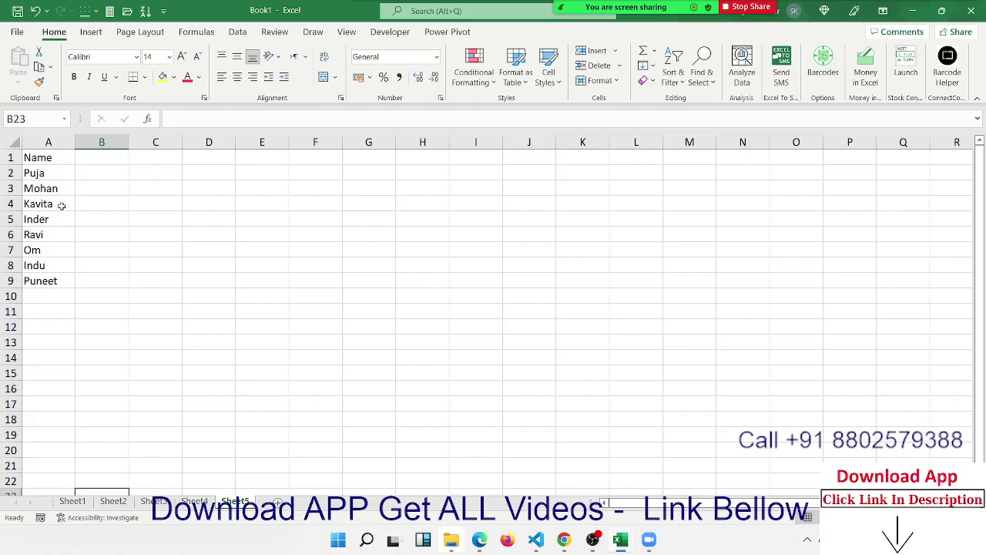
left_click(61, 173)
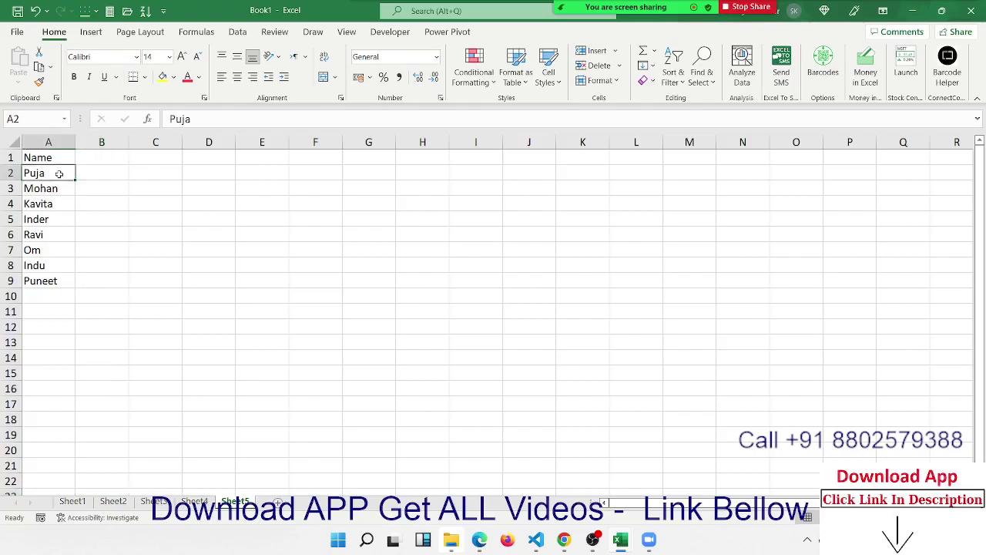
left_click(91, 158)
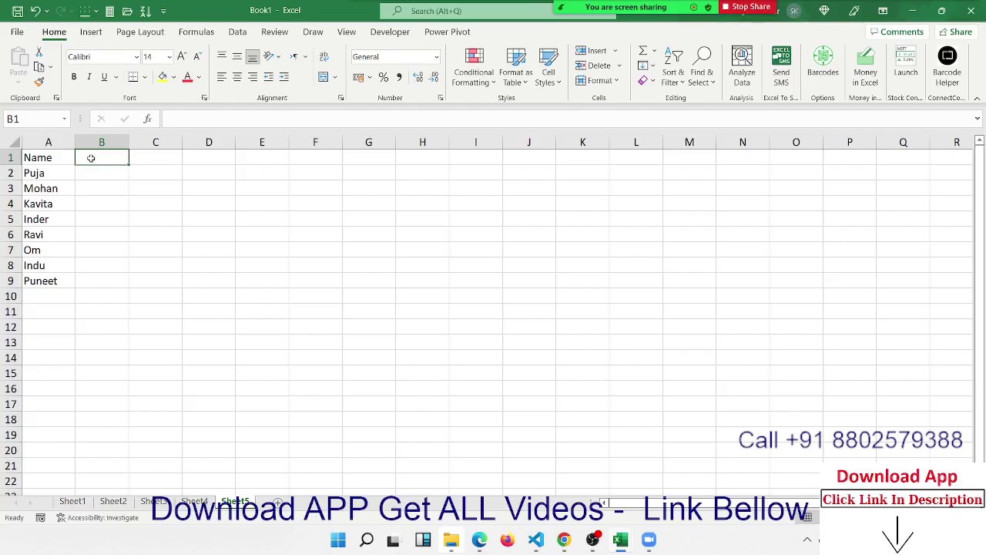
type("SB")
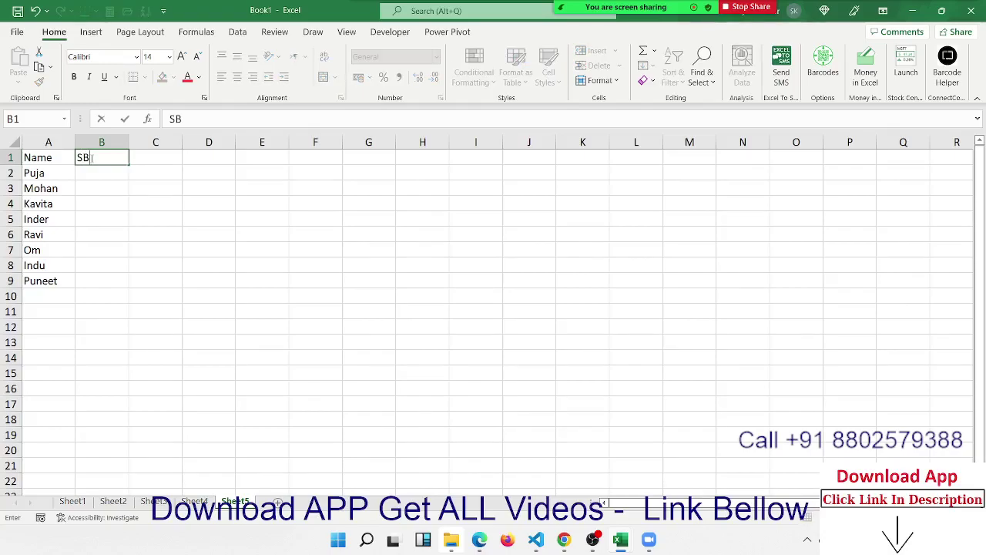
type("I")
key("Tab")
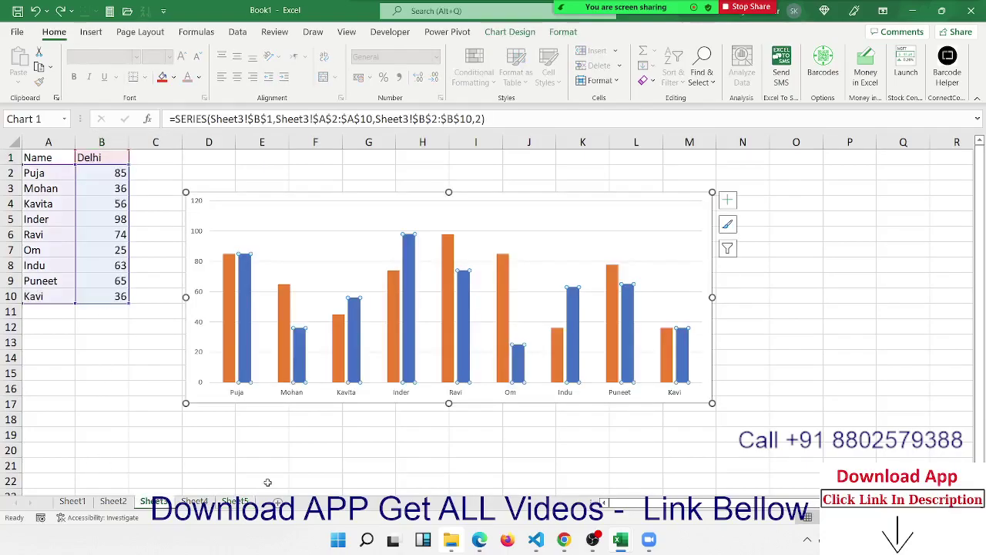
Fill month headings JAN through DEC across B1:M1 with the fill handle.
left_click(235, 501)
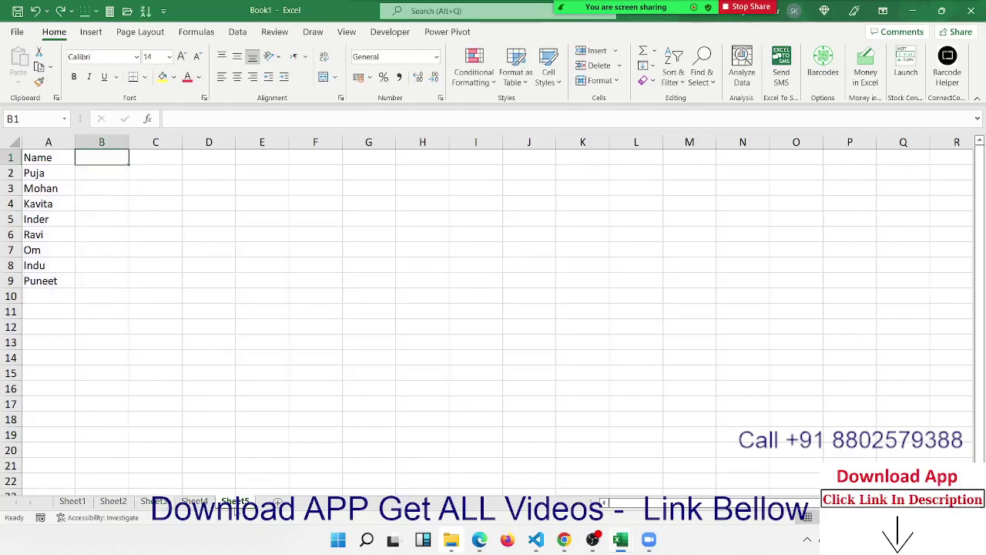
type("J")
type("AN")
key("Tab")
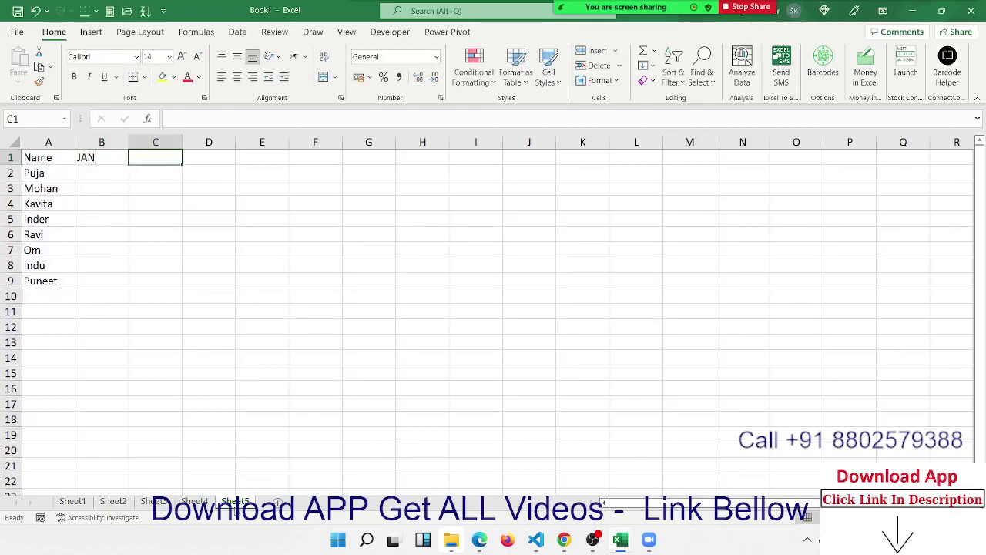
left_click(100, 152)
mouse_move(129, 165)
left_mouse_down()
mouse_move(762, 158)
mouse_move(722, 159)
left_mouse_up()
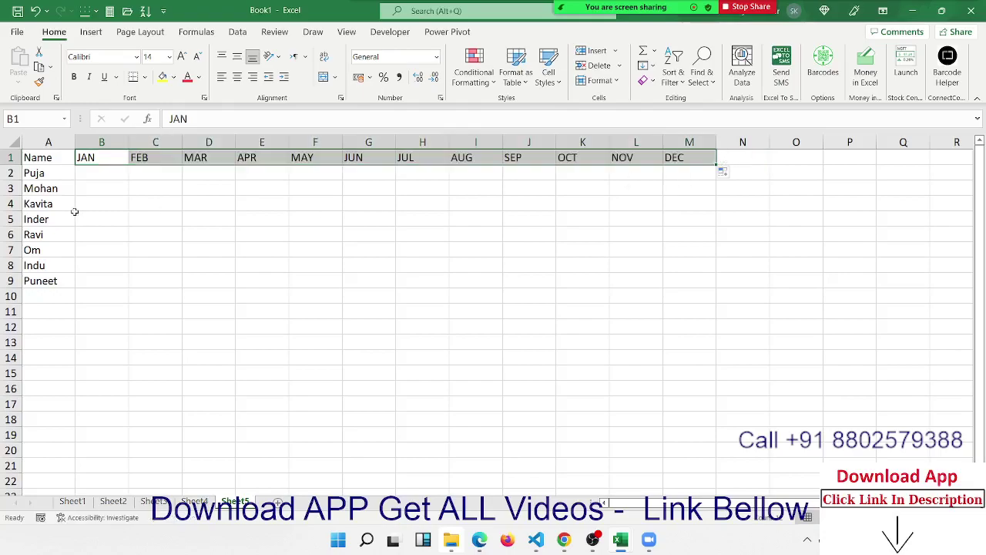
Clear the surplus names Om, Indu and Puneet from A7:A14, then go to cell B2.
left_click_drag(51, 250, 51, 357)
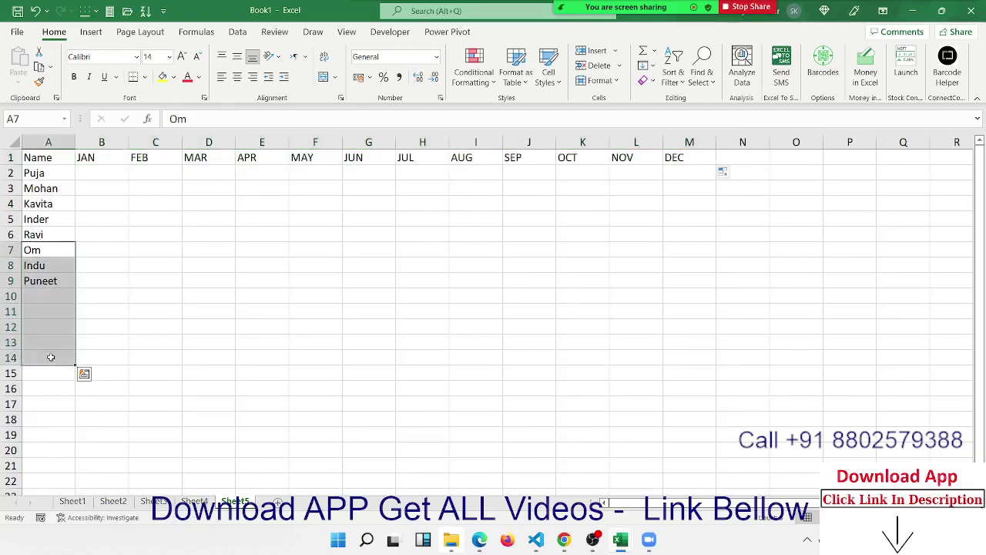
key("Delete")
key("ctrl+Home")
key("Right")
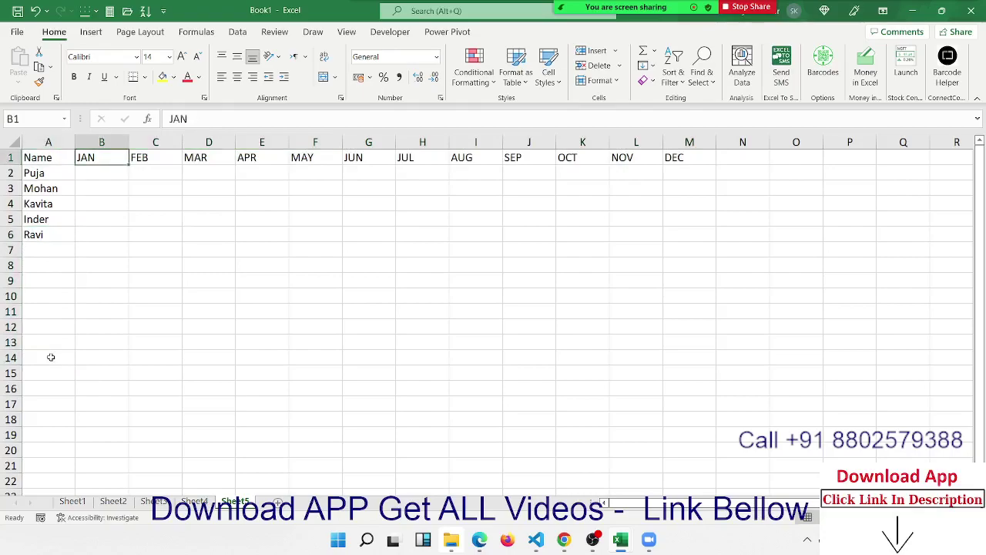
key("Down")
Enter the formula =RANDBETWEEN(10,90) in cell B2.
type("=ra")
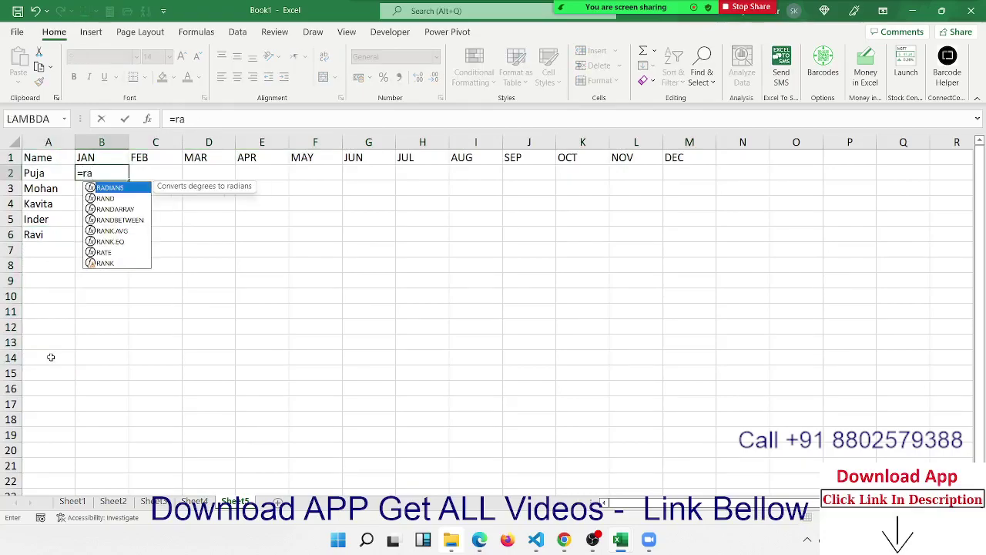
key("Down")
key("Down")
key("Down")
key("Tab")
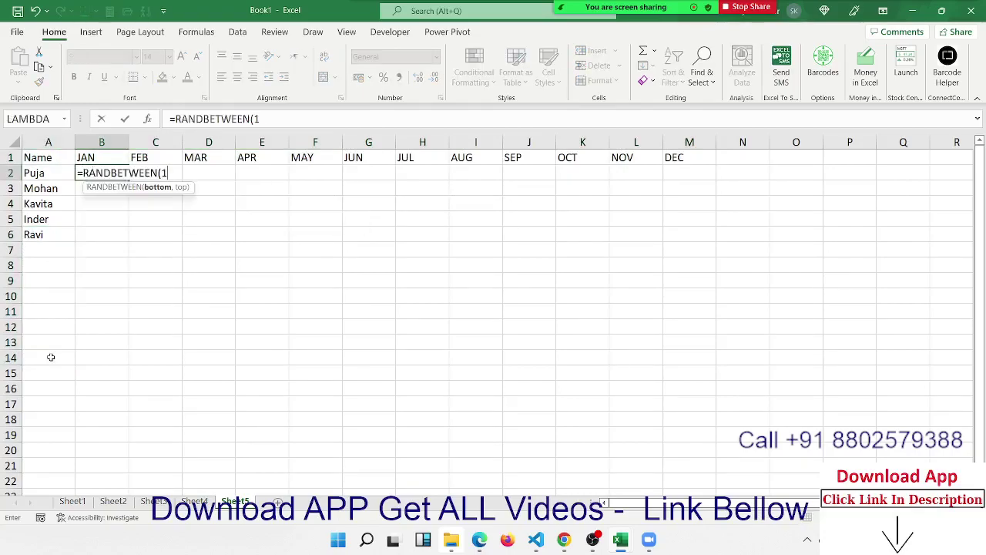
type("0,90")
key("Return")
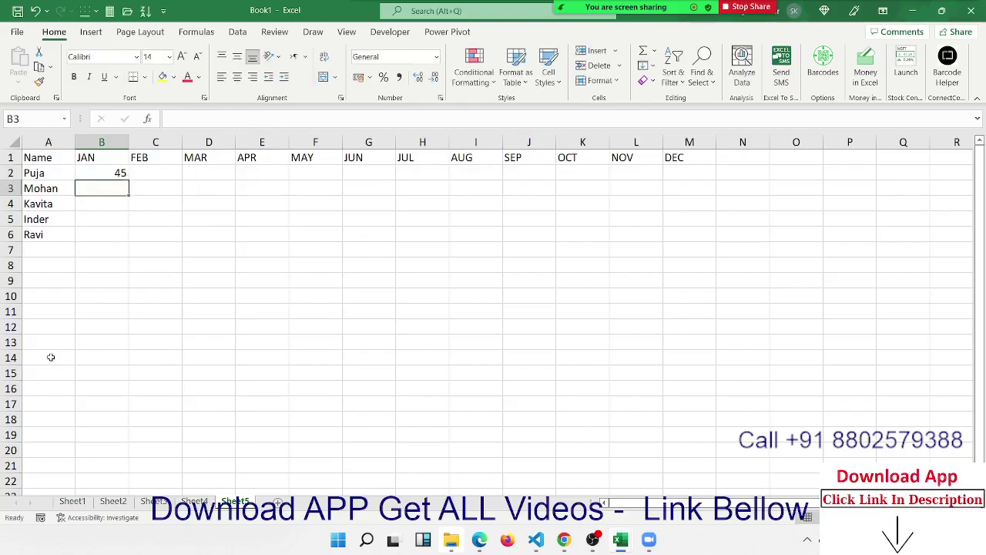
Fill the formula across B2:M6 and paste the scores back as fixed values.
mouse_move(119, 172)
left_mouse_down()
mouse_move(683, 212)
mouse_move(685, 231)
left_mouse_up()
key("ctrl+r")
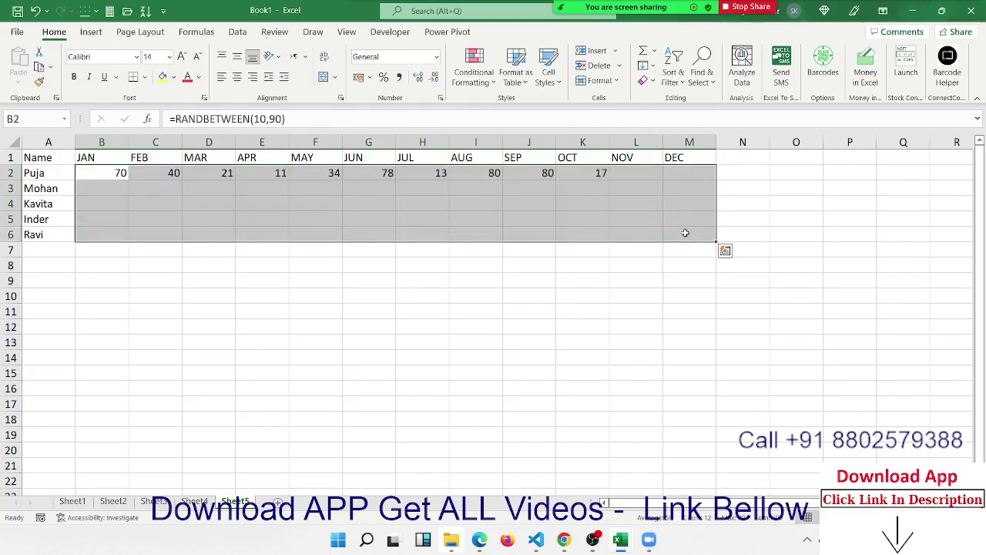
key("ctrl+d")
key("ctrl+c")
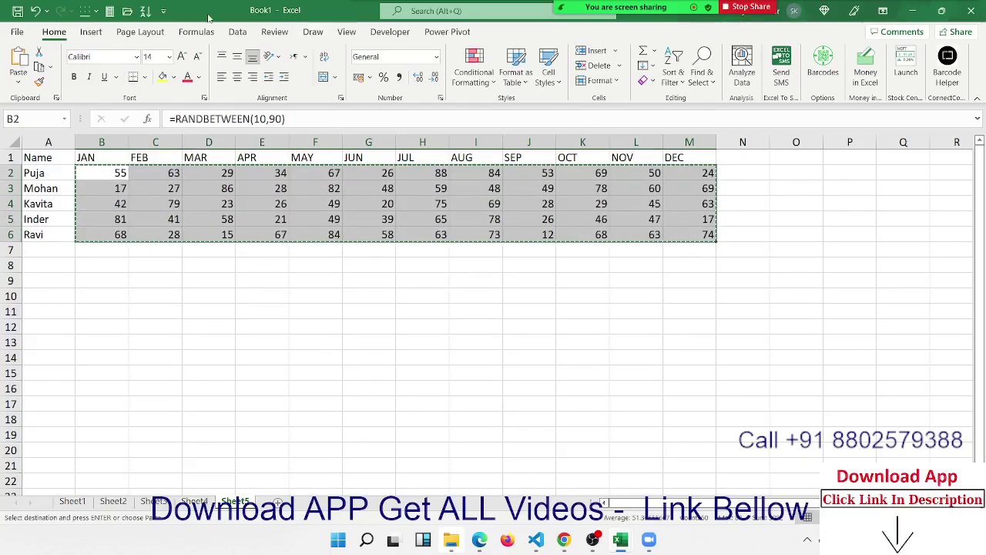
left_click(19, 83)
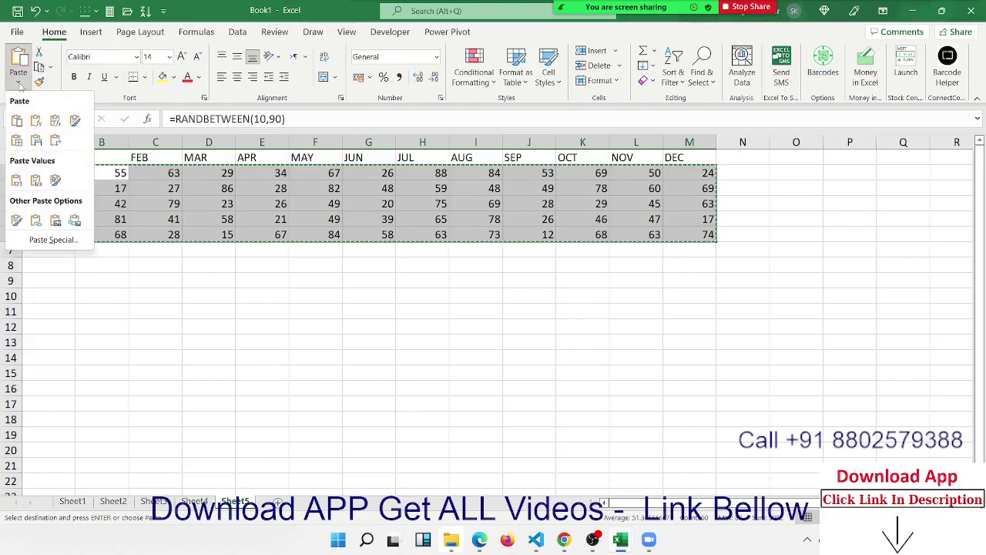
left_click(21, 177)
key("Return")
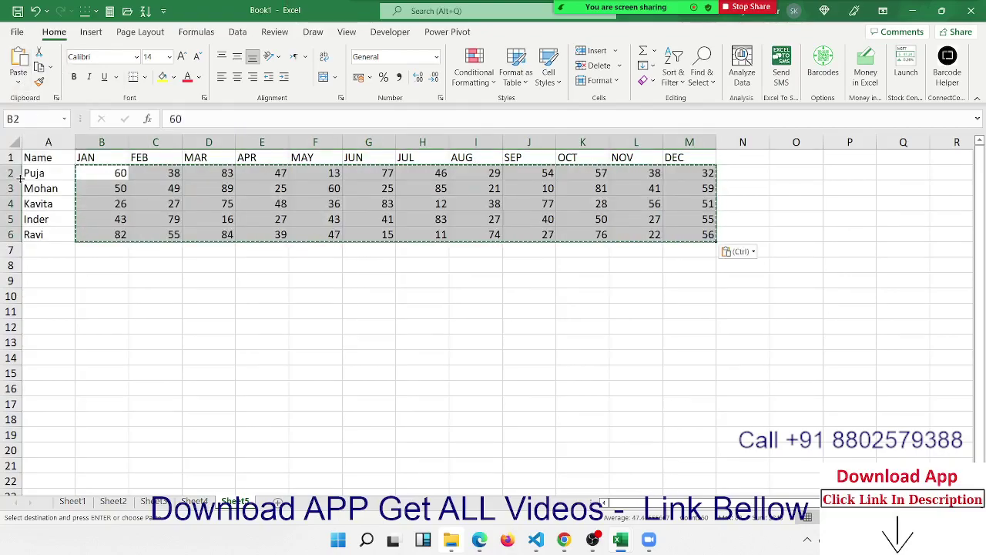
Select the whole scores table, A1:M6.
key("Up")
key("Left")
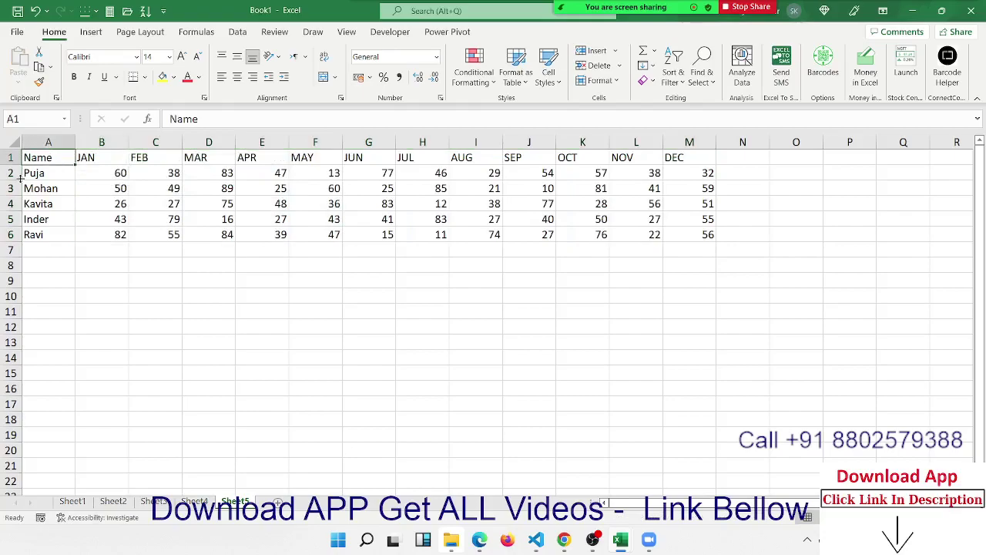
key("ctrl+shift+Right")
key("ctrl+shift+Down")
Insert a stacked column chart of A1:M6 and place it below the table, wider and shorter.
left_click(91, 32)
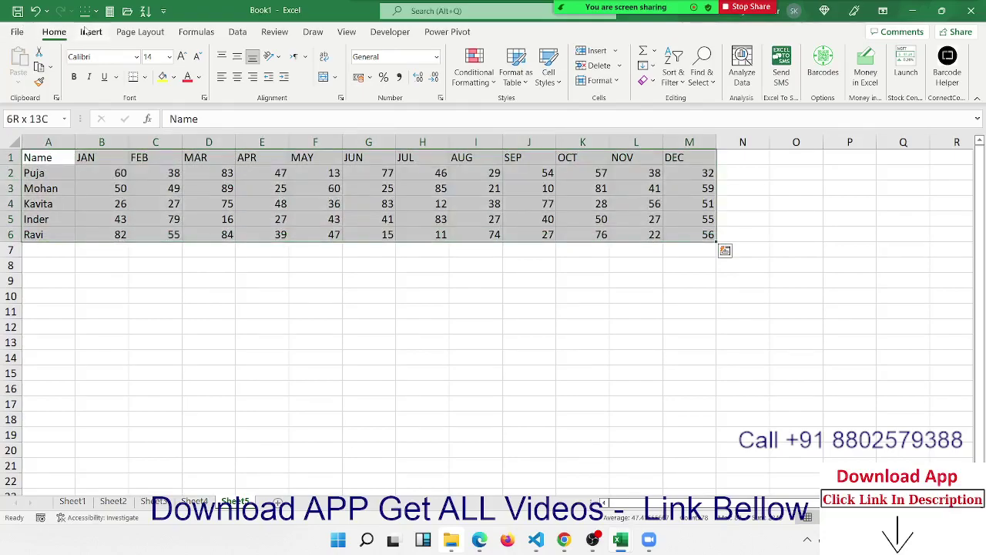
left_click(340, 52)
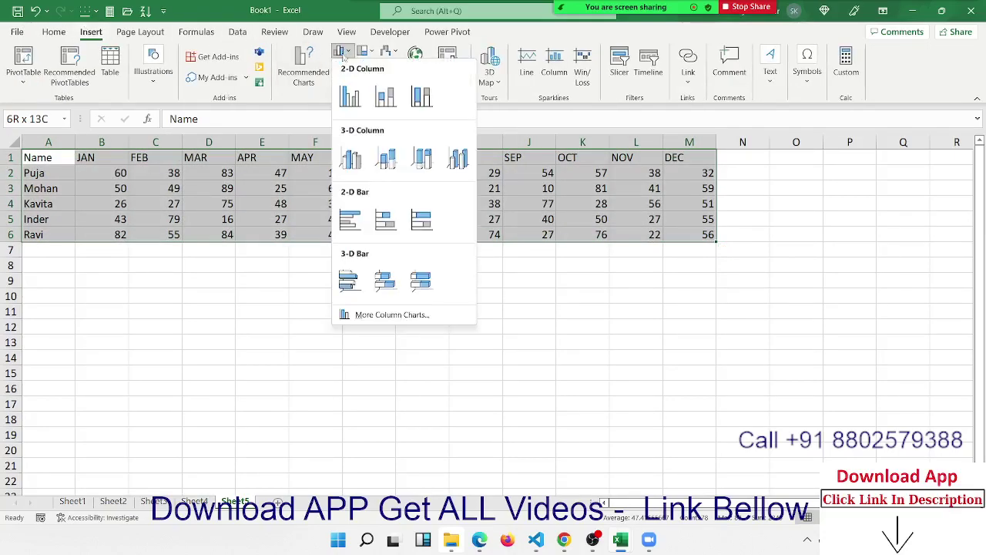
left_click(387, 99)
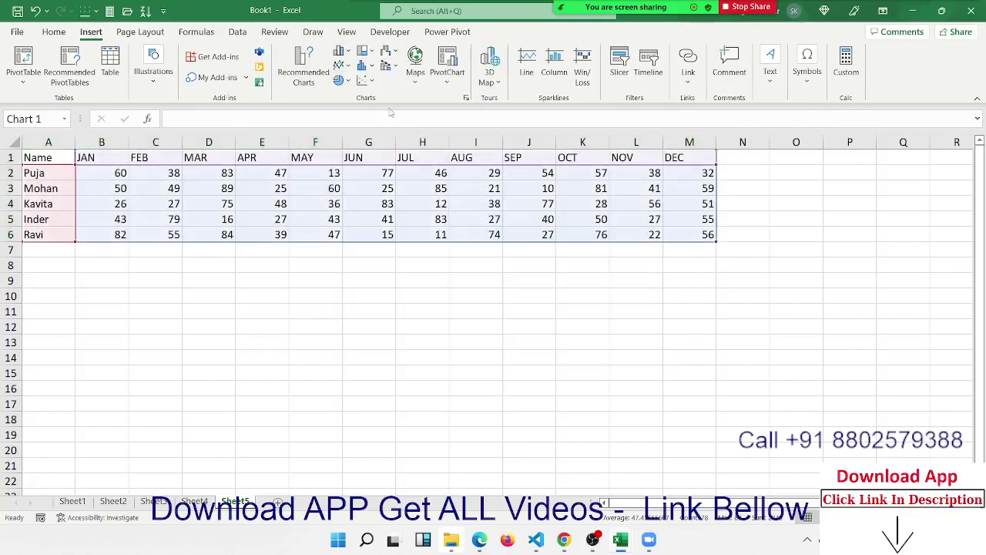
left_click_drag(220, 241, 220, 314)
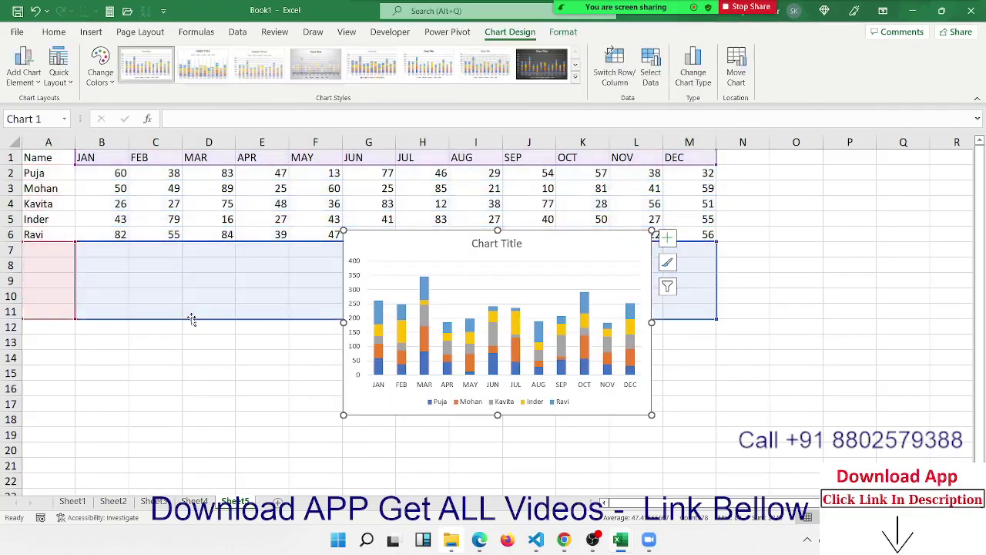
key("ctrl+z")
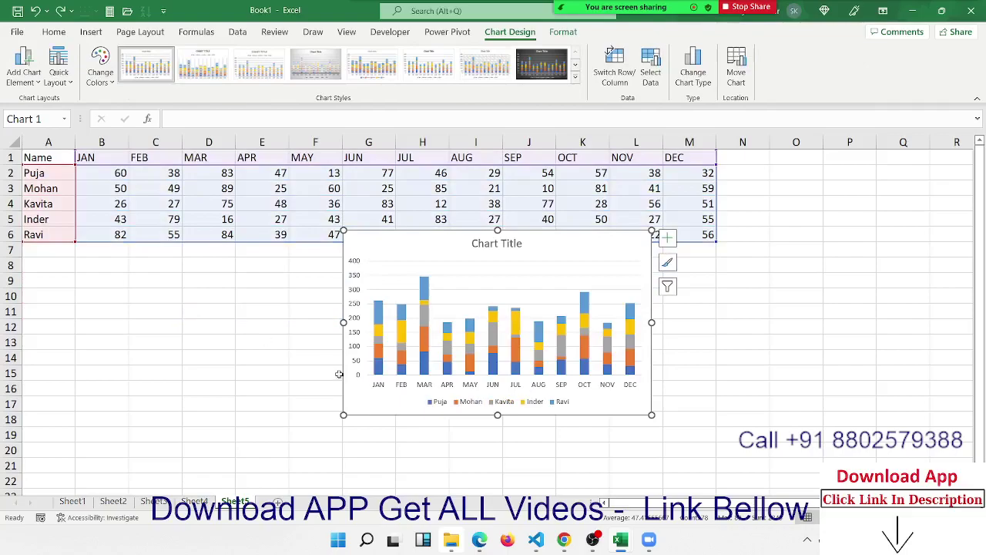
left_click_drag(346, 411, 165, 457)
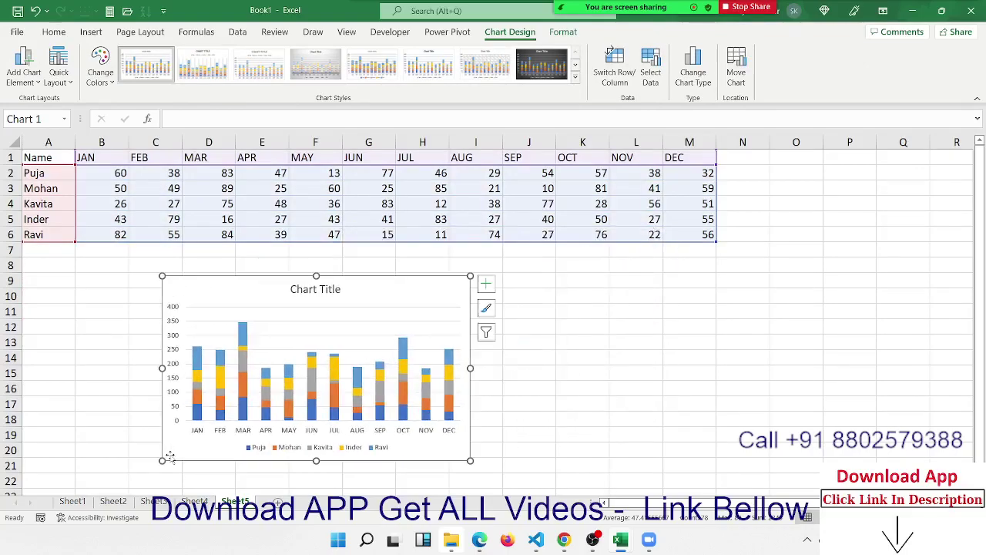
left_click_drag(465, 463, 650, 430)
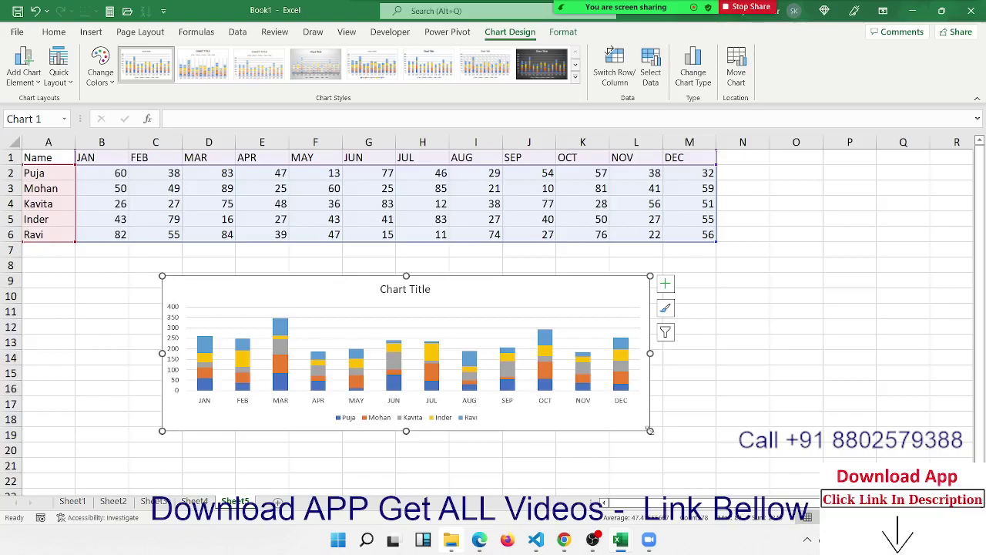
Select Puja's, Mohan's and Ravi's series and the month axis in the chart.
left_click(209, 387)
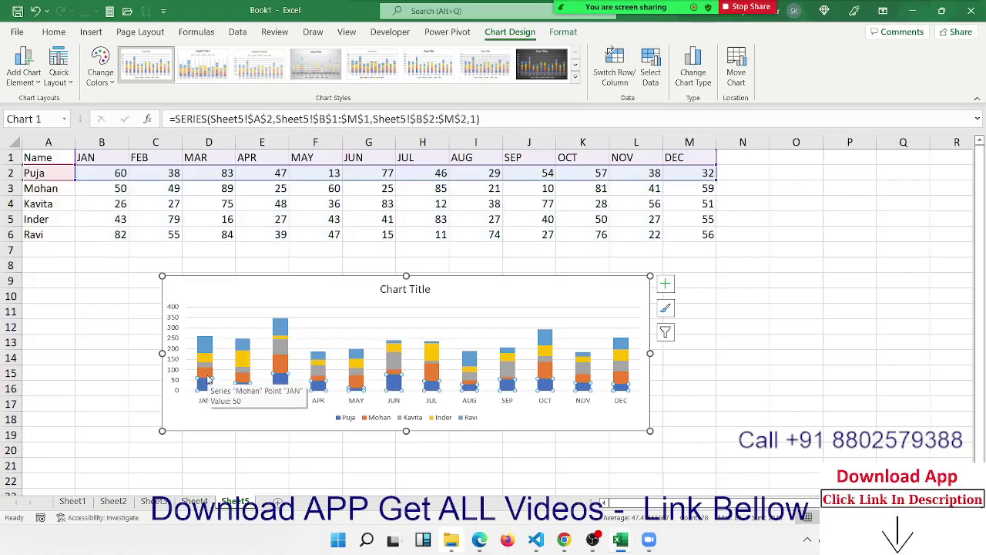
left_click(207, 371)
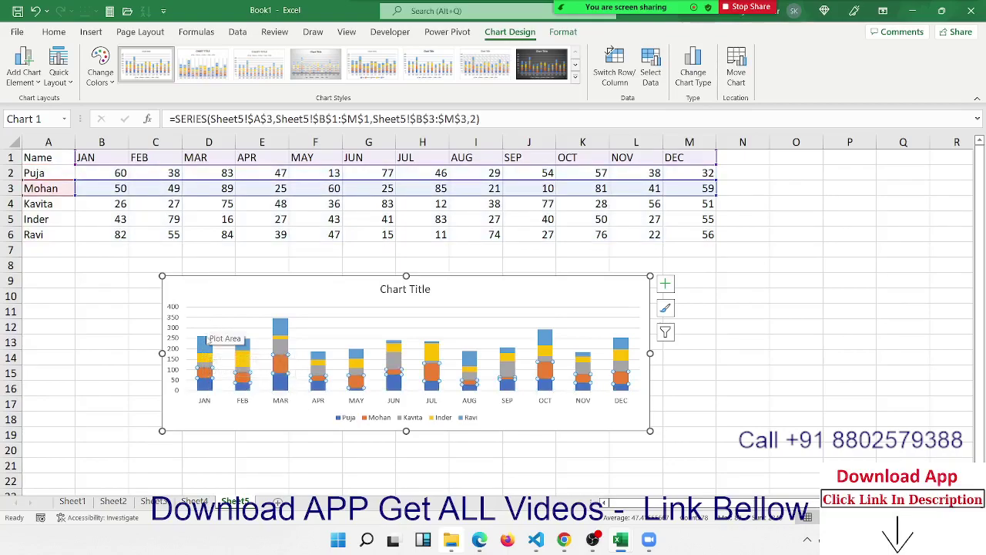
left_click(205, 342)
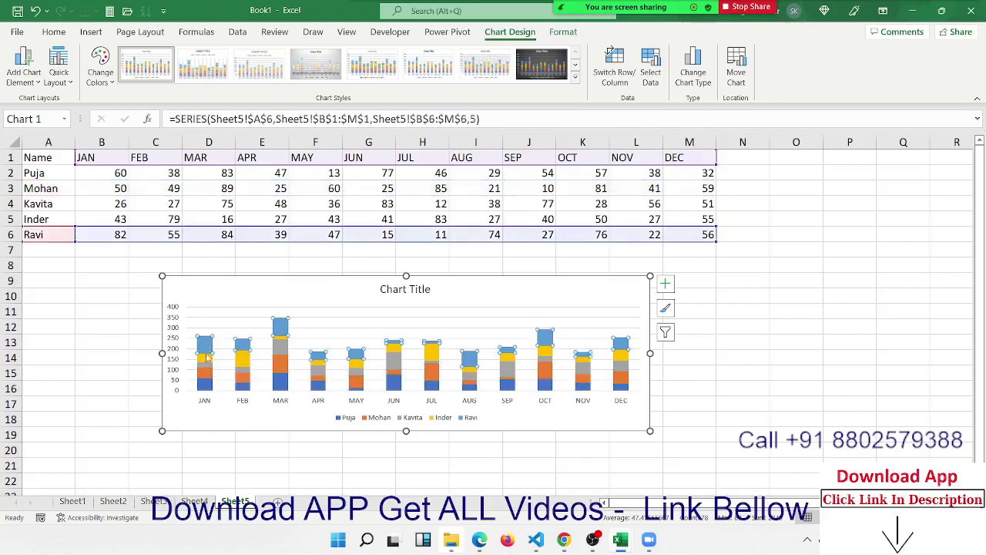
left_click(202, 406)
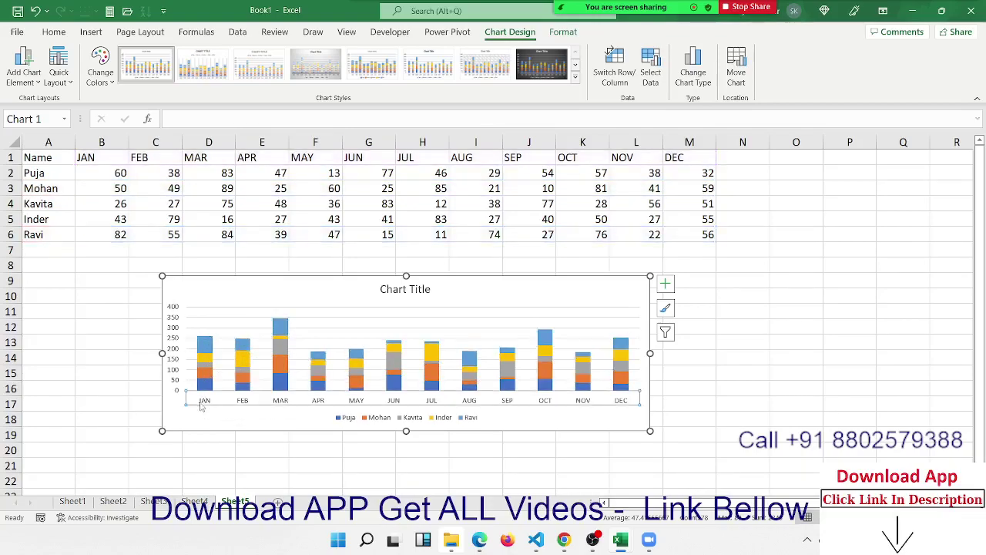
Select the JAN score cells, then Puja's B2 and Mohan's B3 scores.
left_click(114, 234)
key("ctrl+shift+Up")
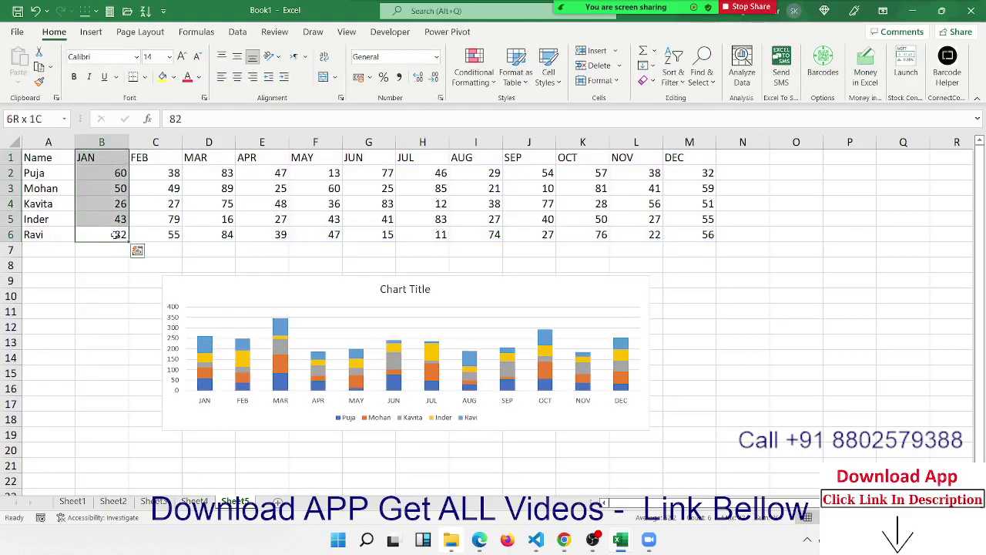
key("shift+Down")
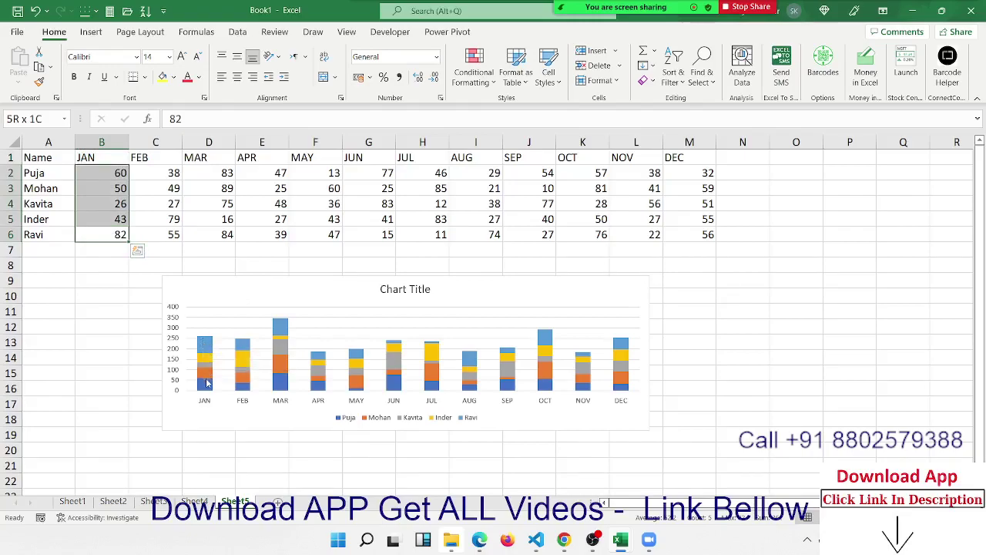
left_click(99, 175)
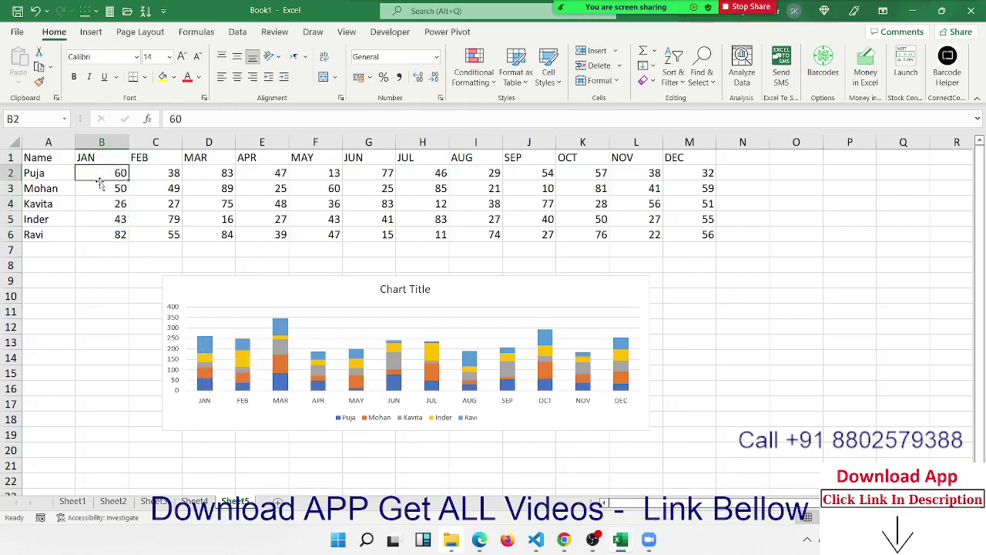
left_click(100, 189)
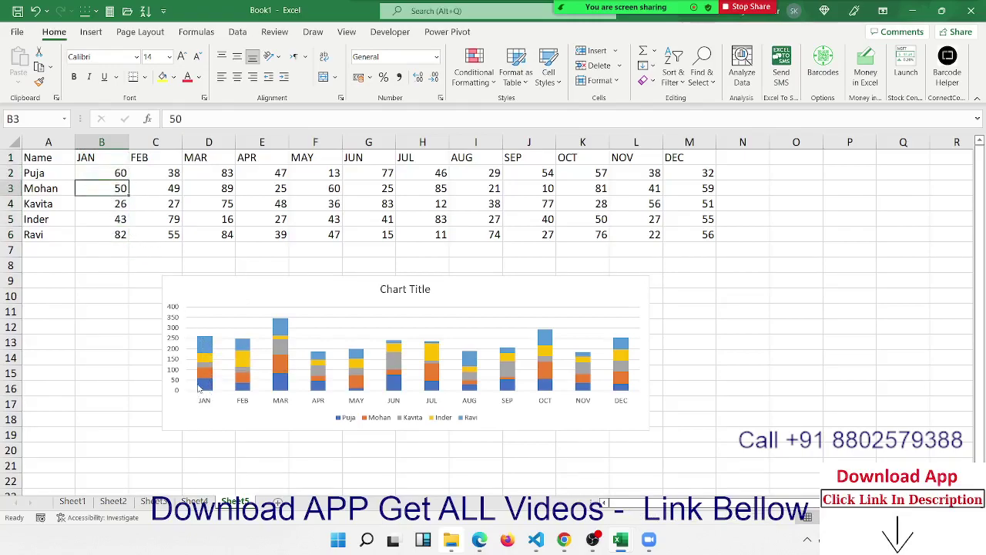
mouse_move(207, 346)
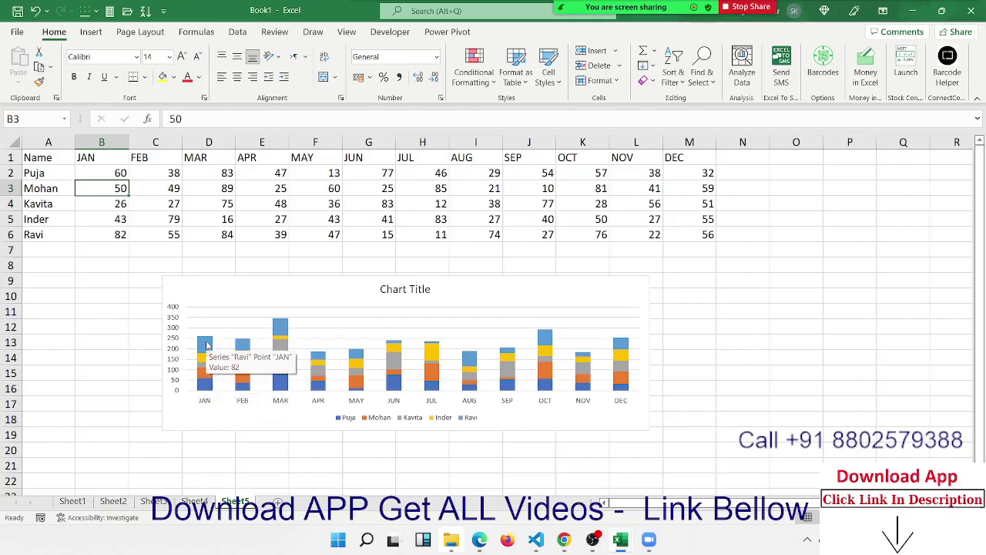
Delete the stacked column chart and select the table A1:M6.
left_click(249, 284)
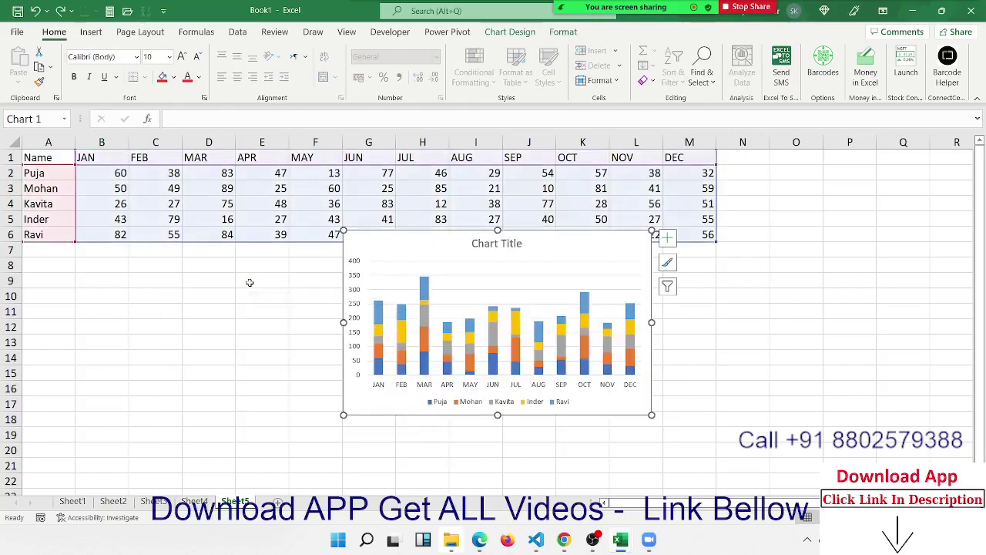
key("Delete")
key("Up")
key("Up")
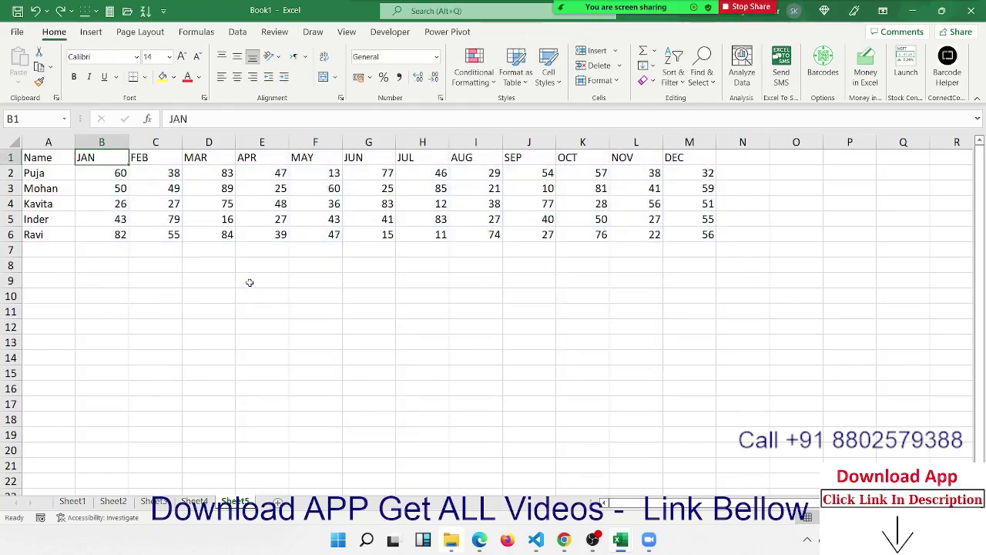
key("Left")
key("ctrl+shift+Right")
key("ctrl+shift+Down")
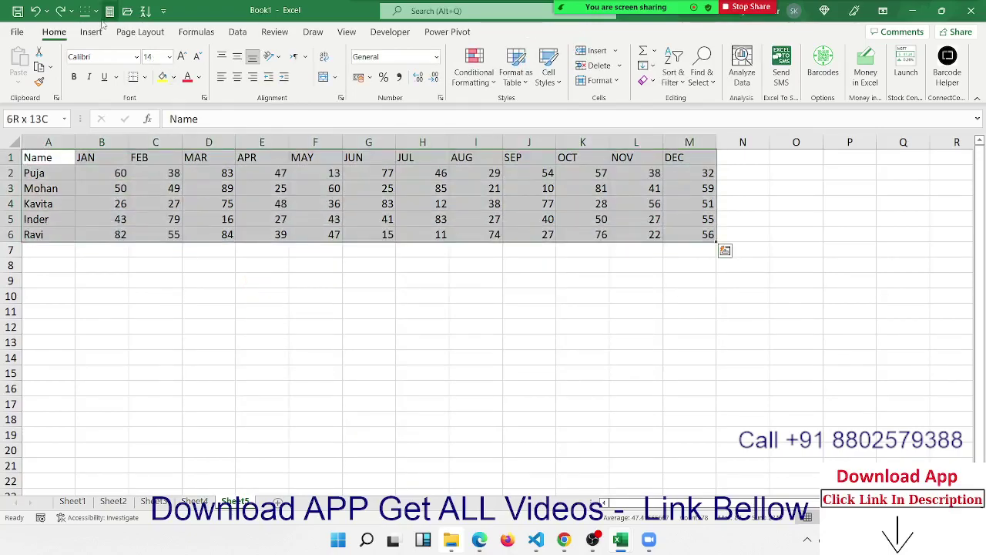
Insert a 100% stacked column chart, move it below the table and widen it, then delete it.
left_click(91, 31)
left_click(344, 51)
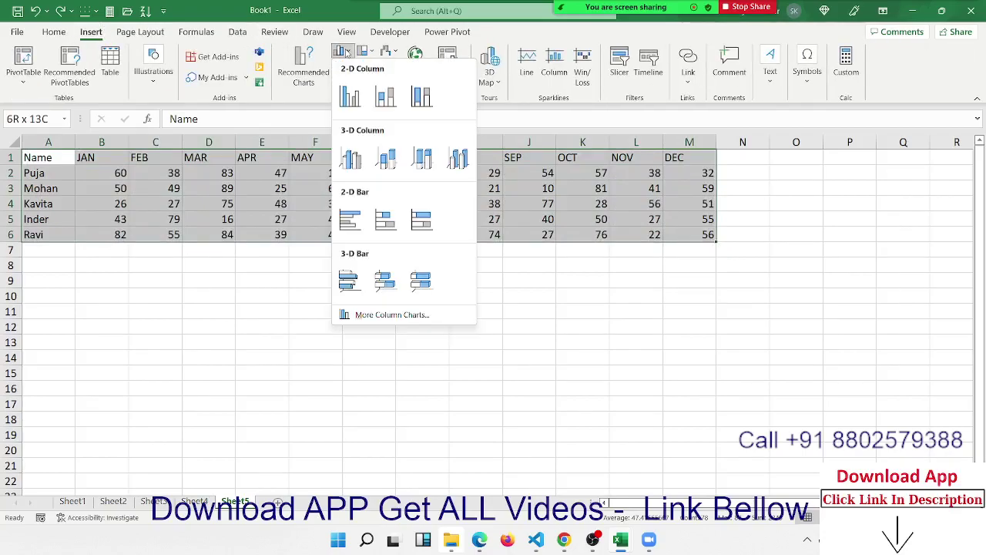
left_click(420, 94)
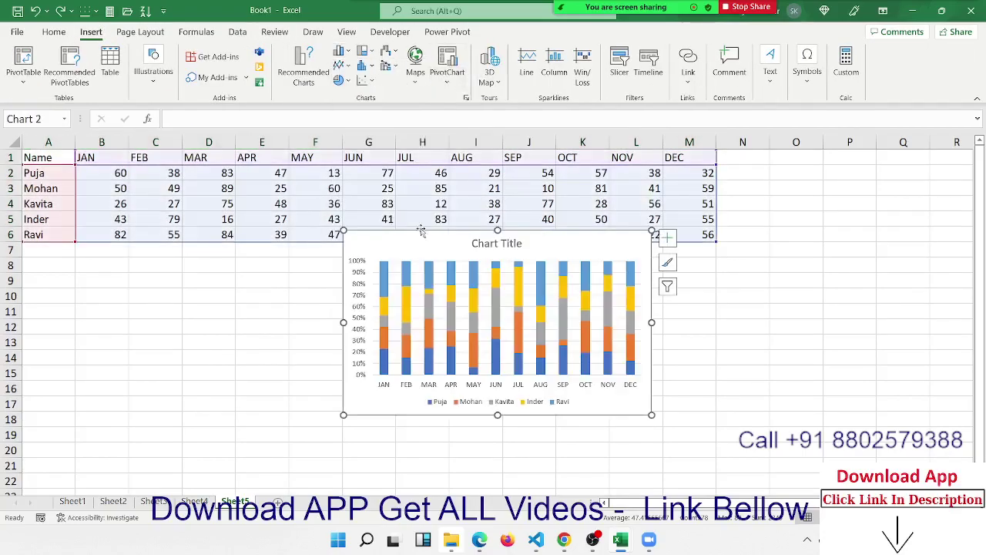
left_click_drag(408, 250, 185, 301)
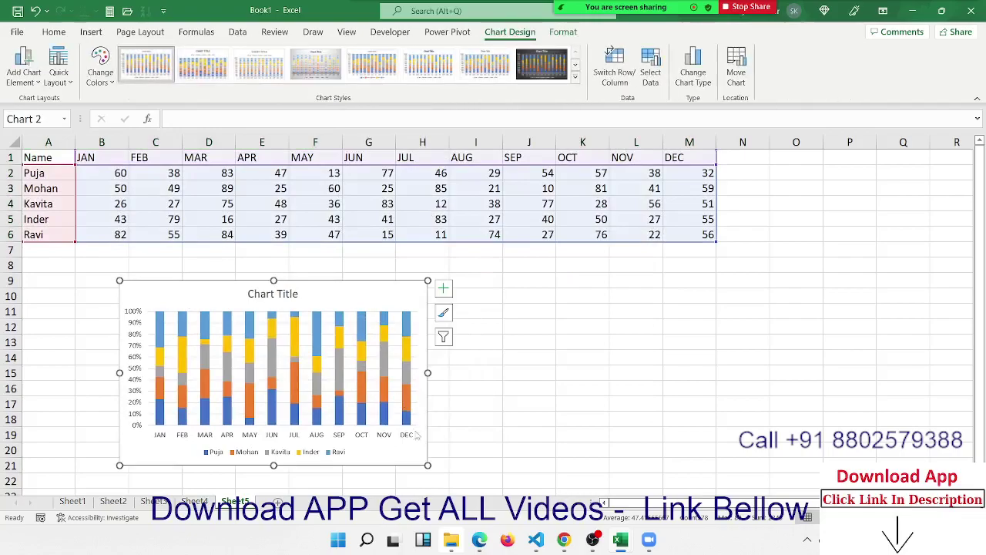
left_click_drag(428, 465, 536, 463)
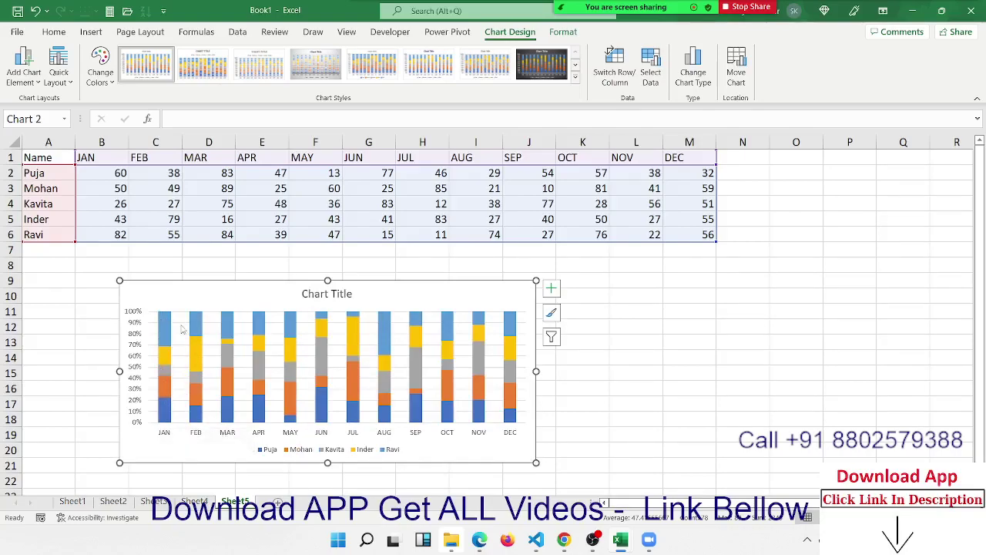
key("Delete")
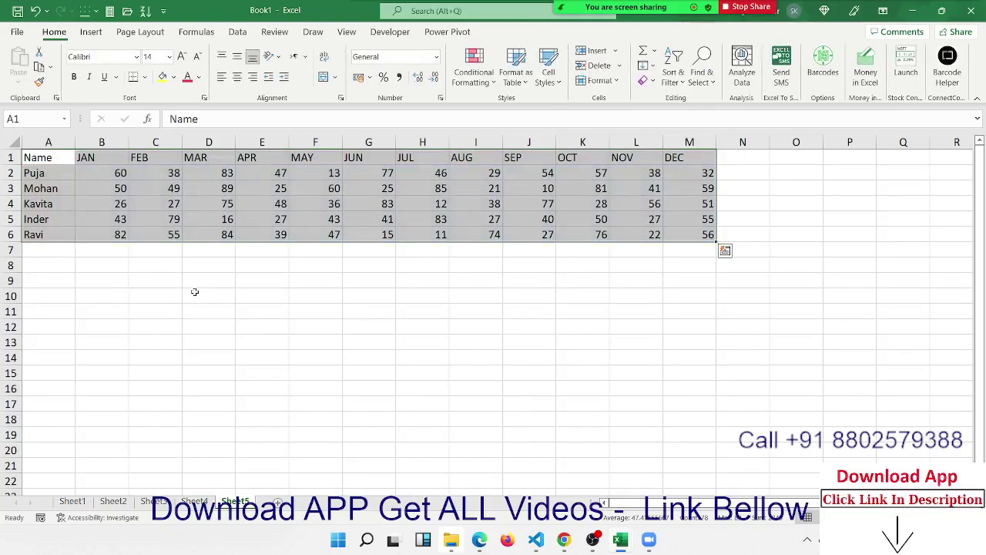
Insert a clustered column chart and stretch it beneath the table from column A to Q.
left_click(96, 32)
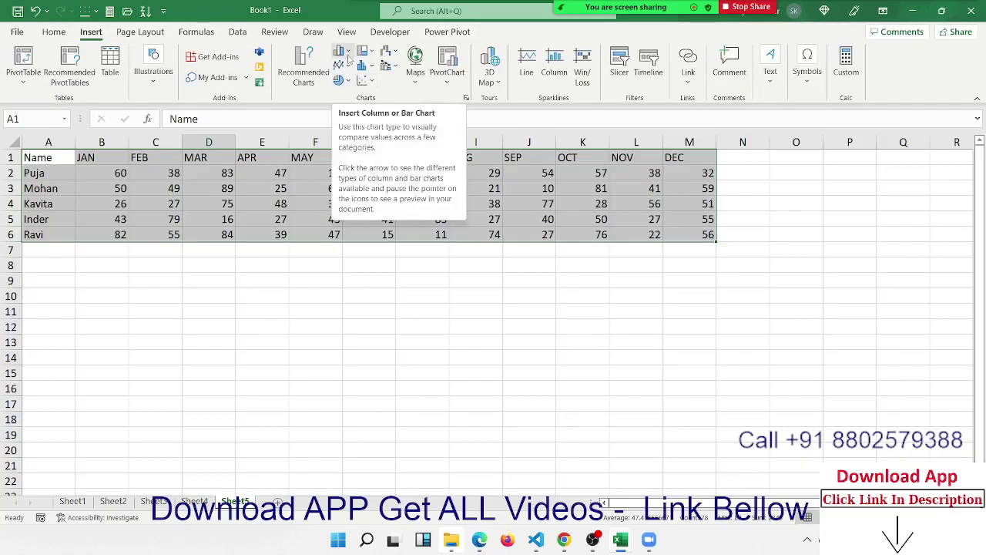
left_click(348, 51)
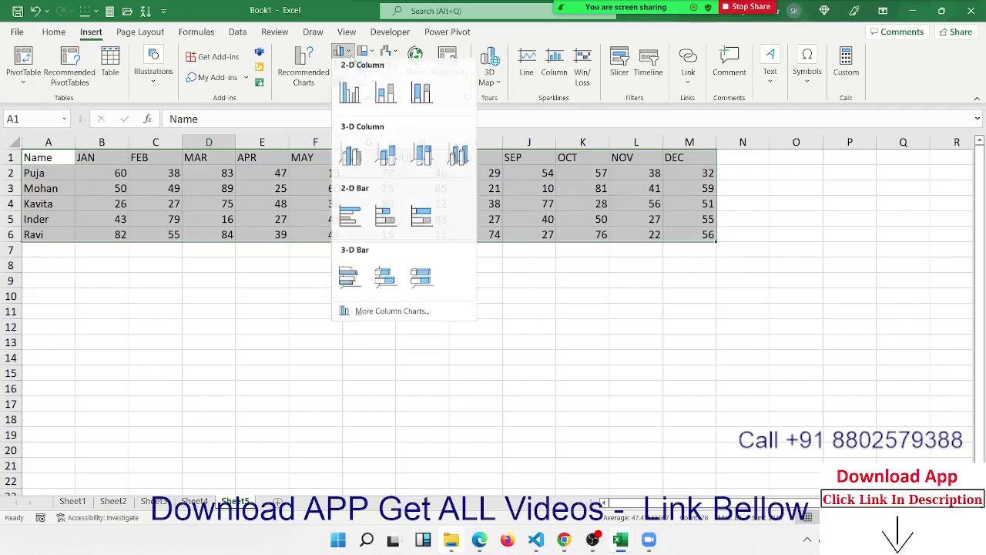
left_click(348, 51)
left_click(348, 51)
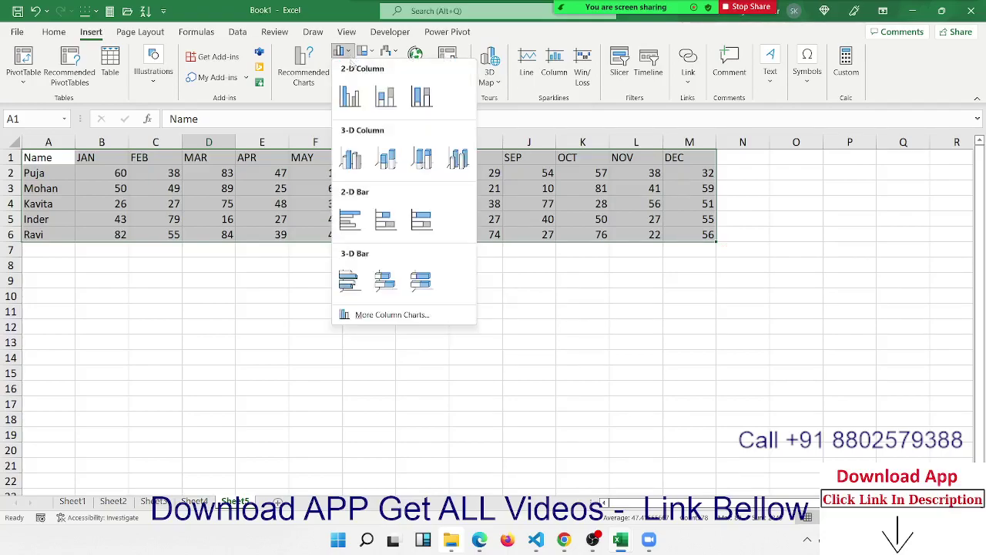
left_click(350, 97)
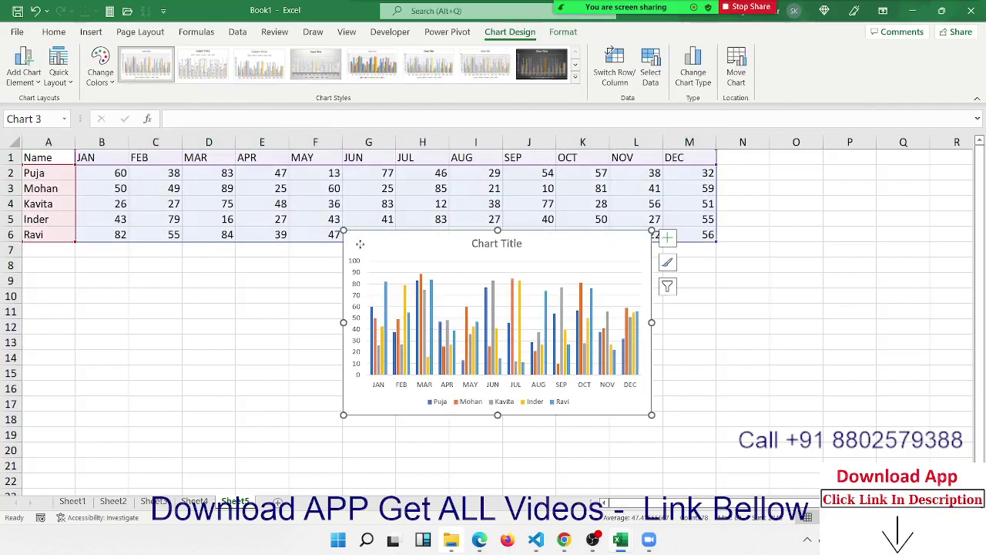
mouse_move(351, 237)
left_mouse_down()
mouse_move(116, 277)
mouse_move(92, 264)
left_mouse_up()
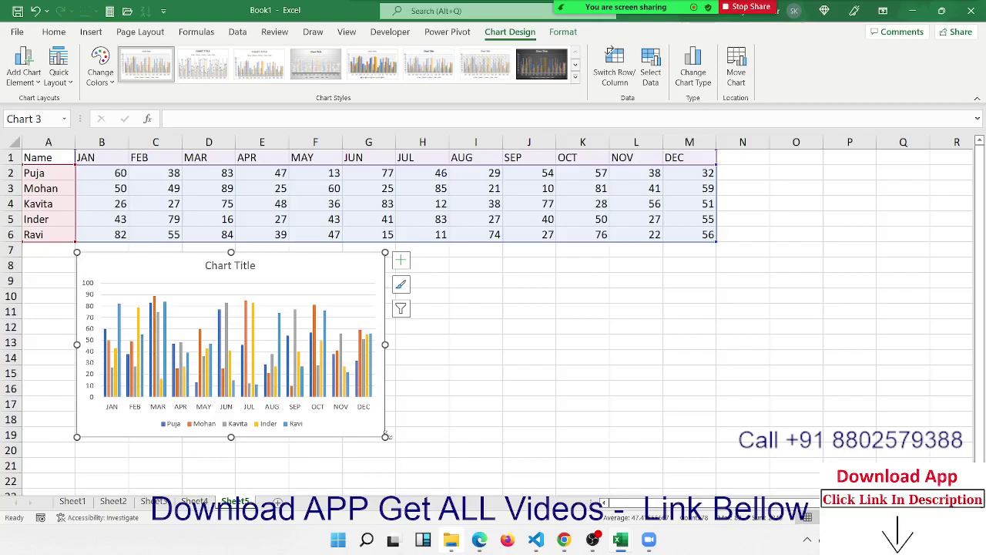
left_click_drag(386, 436, 877, 445)
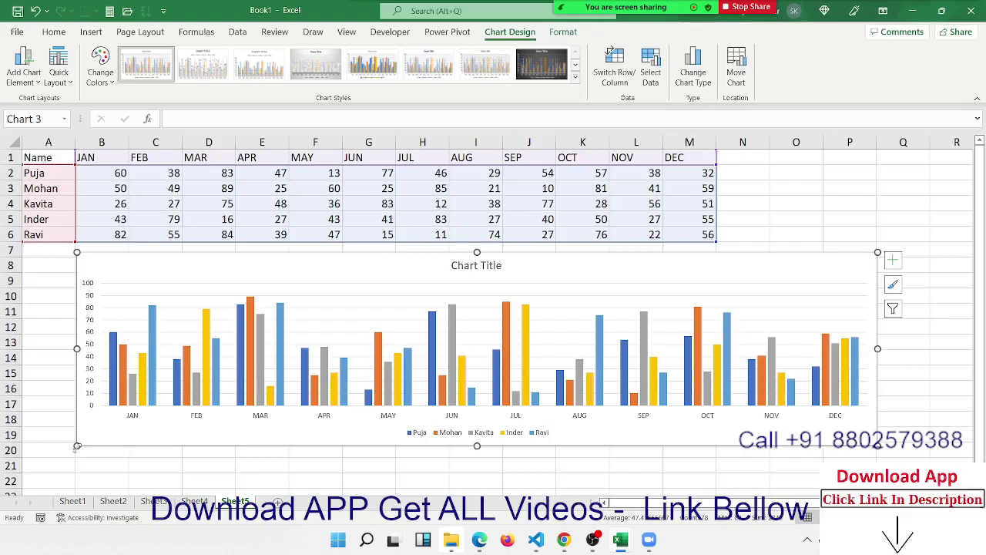
left_click_drag(77, 446, 34, 448)
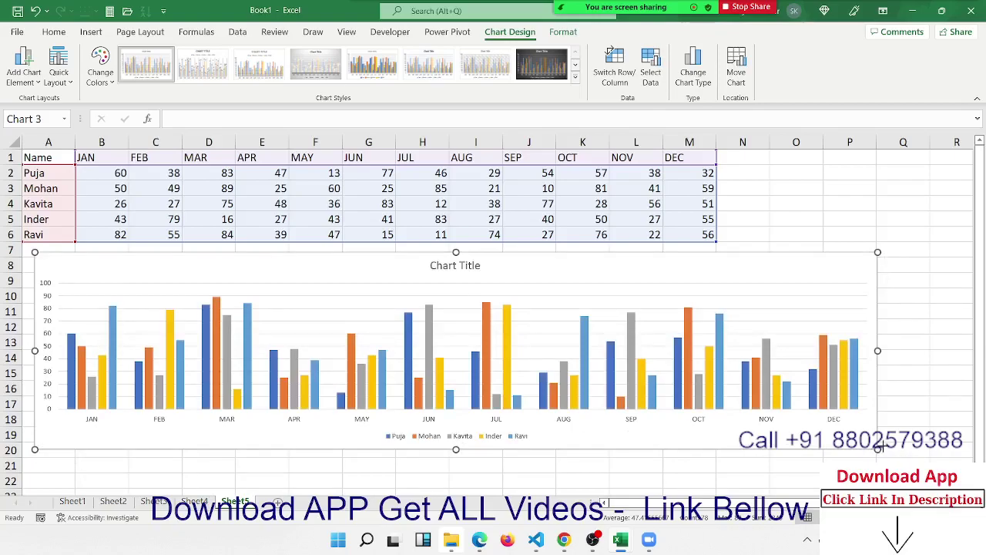
mouse_move(878, 449)
left_mouse_down()
mouse_move(931, 434)
mouse_move(949, 468)
left_mouse_up()
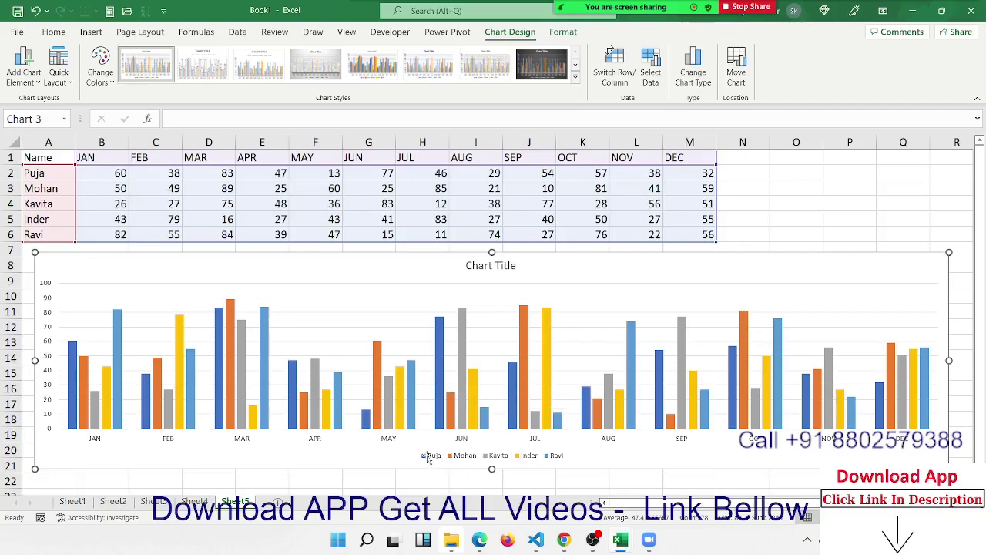
Add data labels showing each monthly value on the Puja series bars.
mouse_move(79, 382)
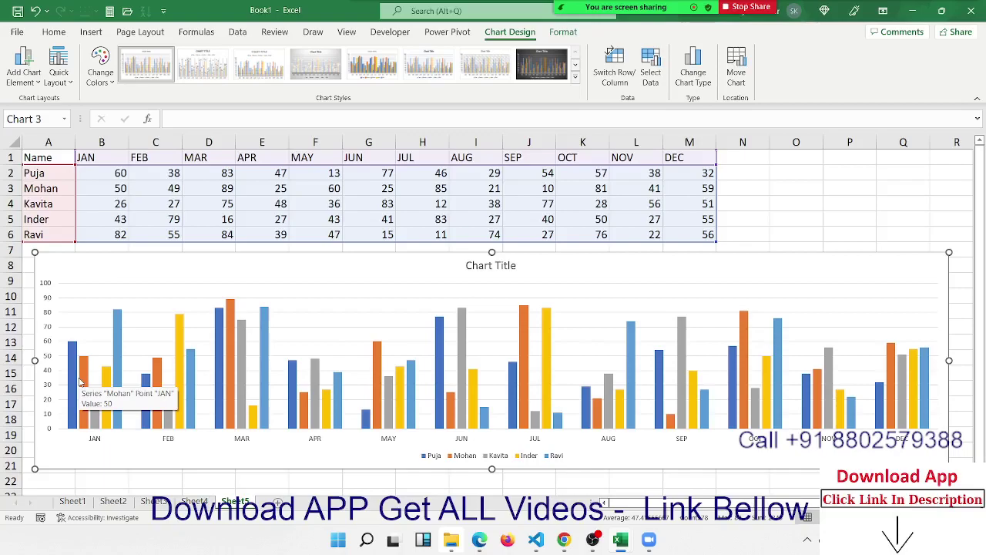
left_click(73, 378)
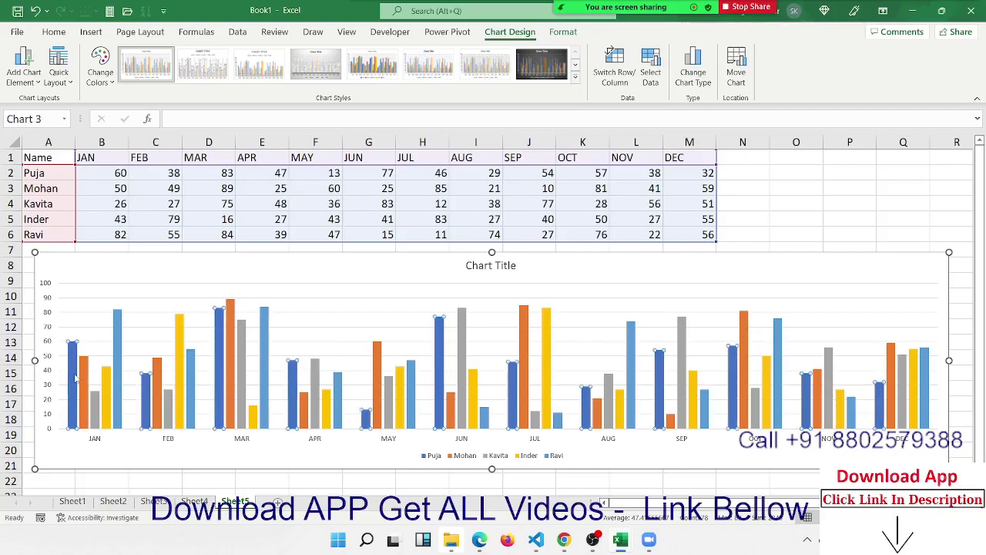
right_click(75, 378)
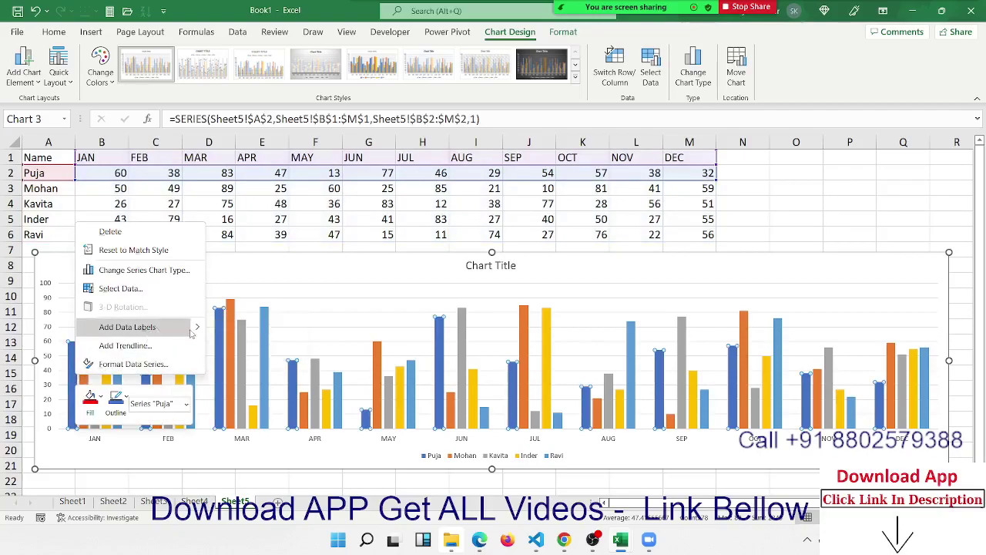
left_click(127, 327)
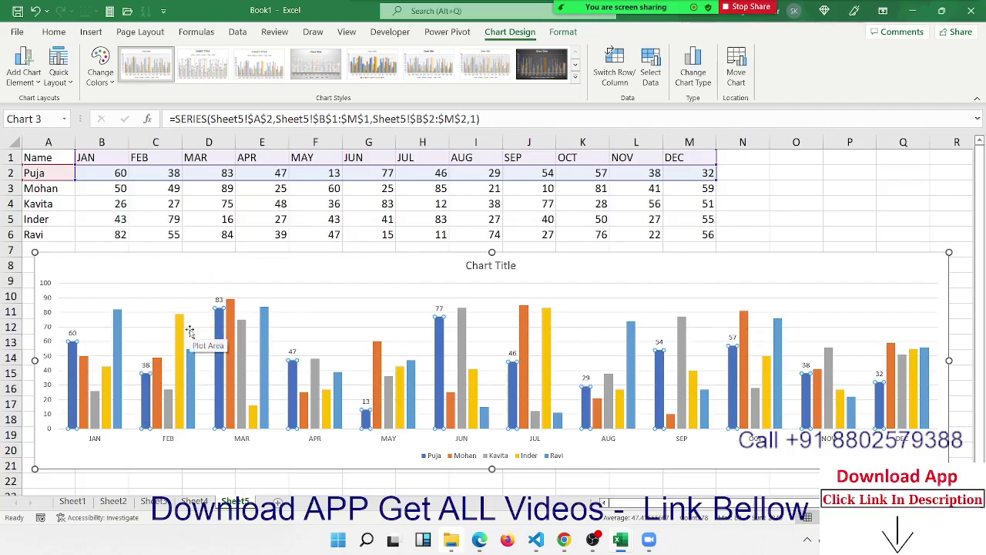
Format the Puja data labels to include the series name and values, with text rotated 90°.
left_click(218, 300)
right_click(218, 299)
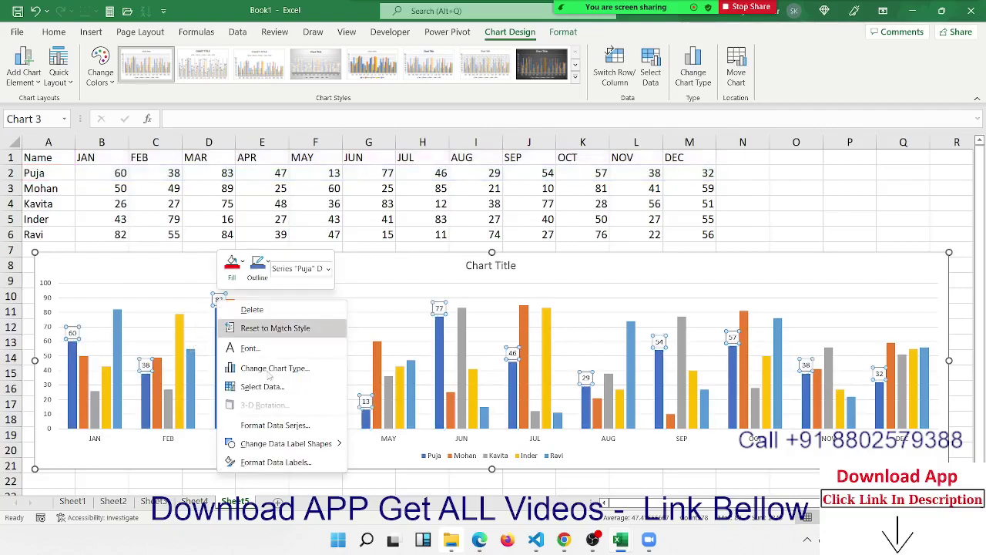
left_click(275, 461)
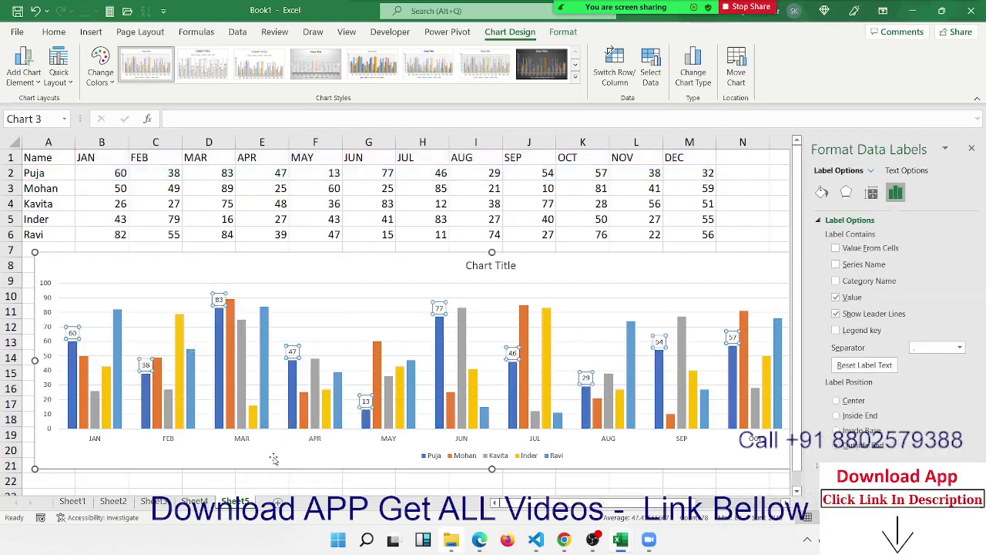
left_click(877, 265)
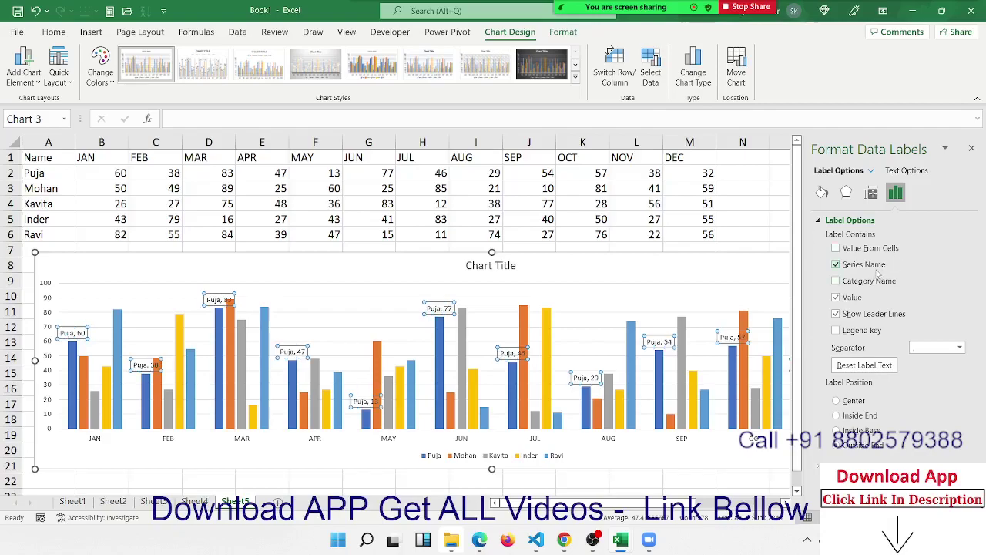
left_click(837, 297)
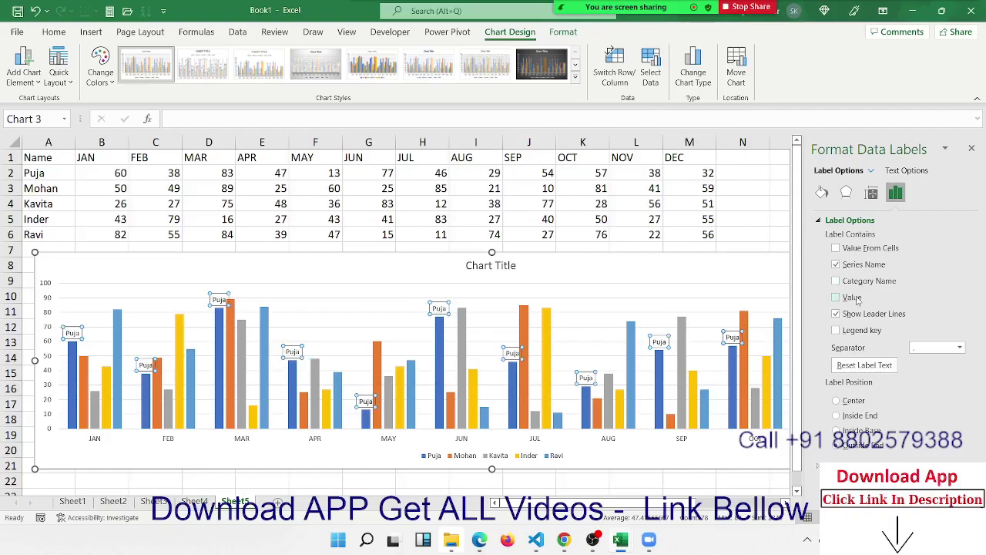
left_click(853, 298)
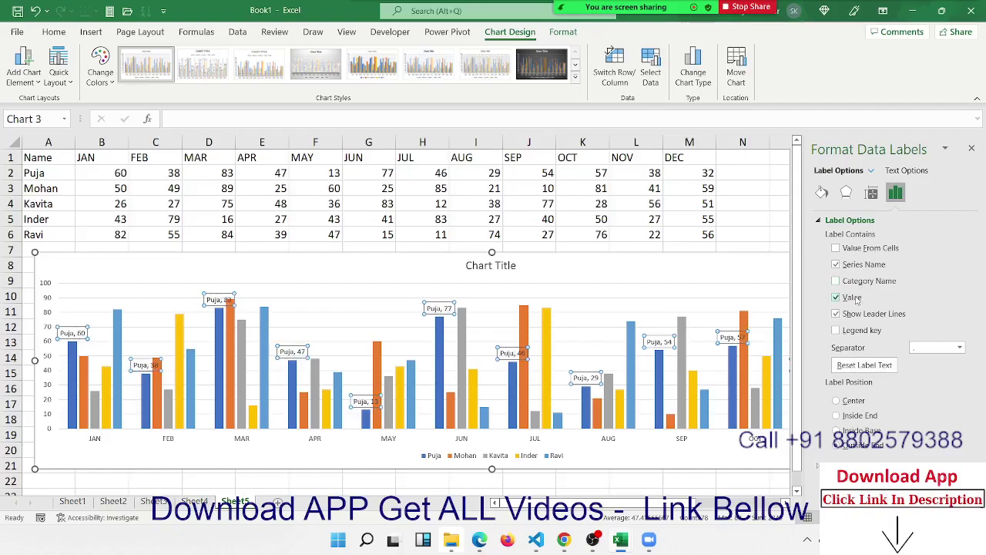
left_click(872, 194)
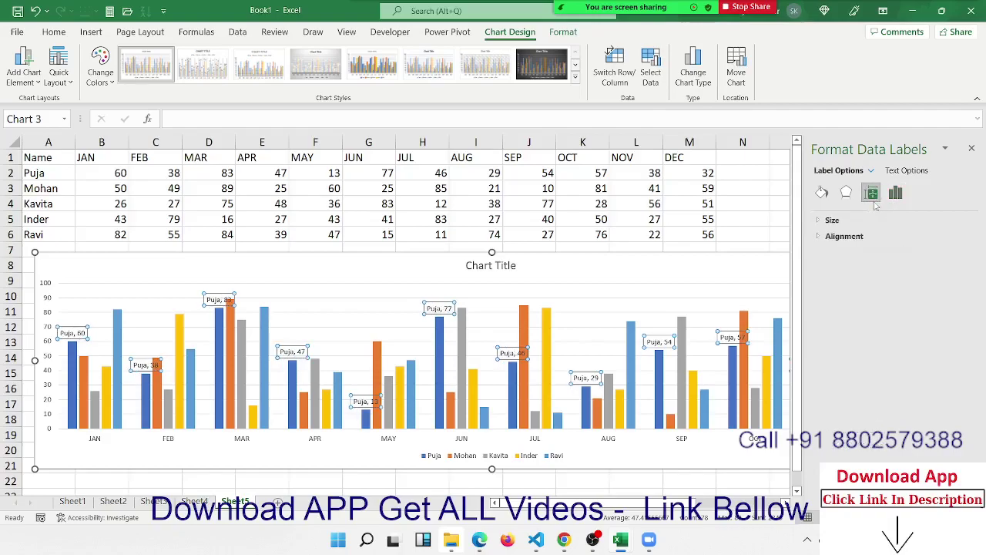
left_click(845, 236)
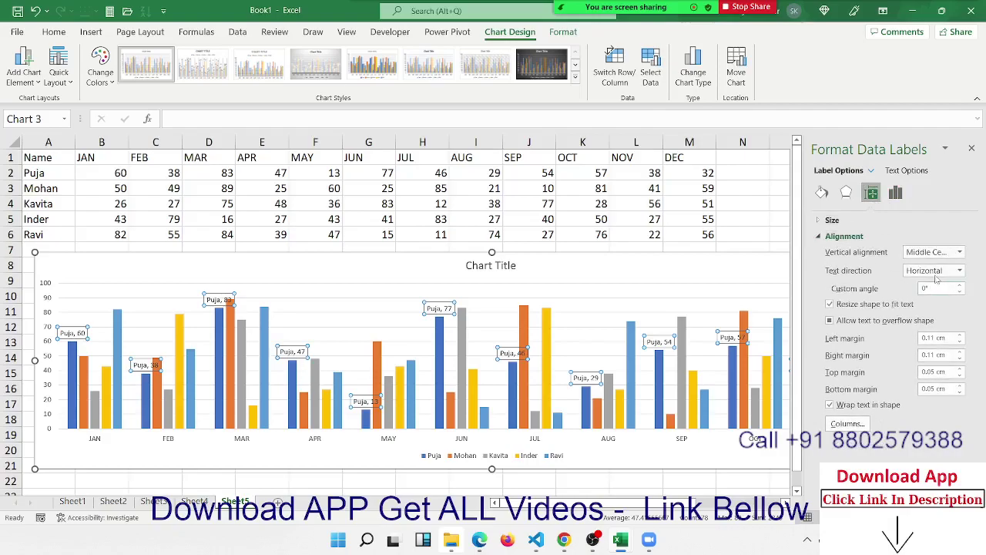
left_click(959, 271)
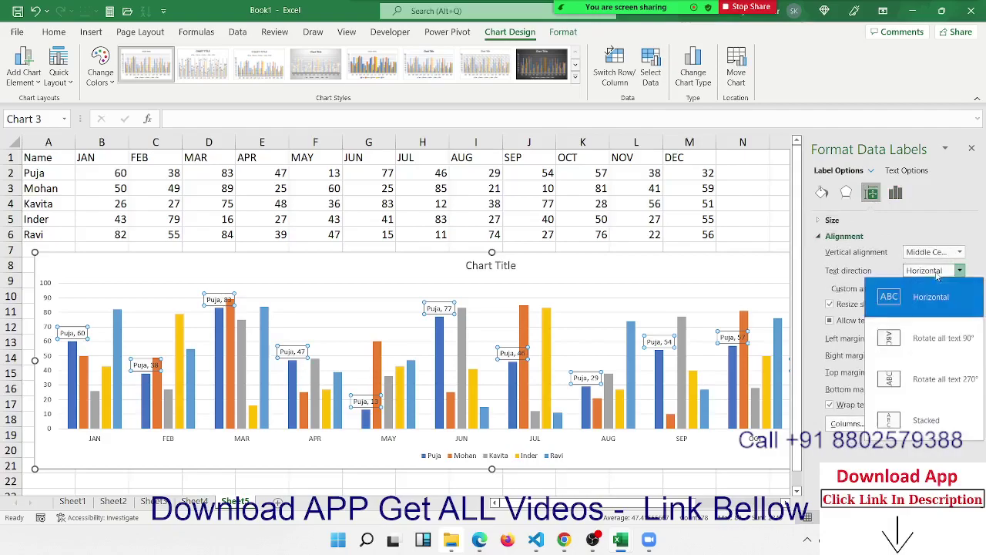
left_click(926, 340)
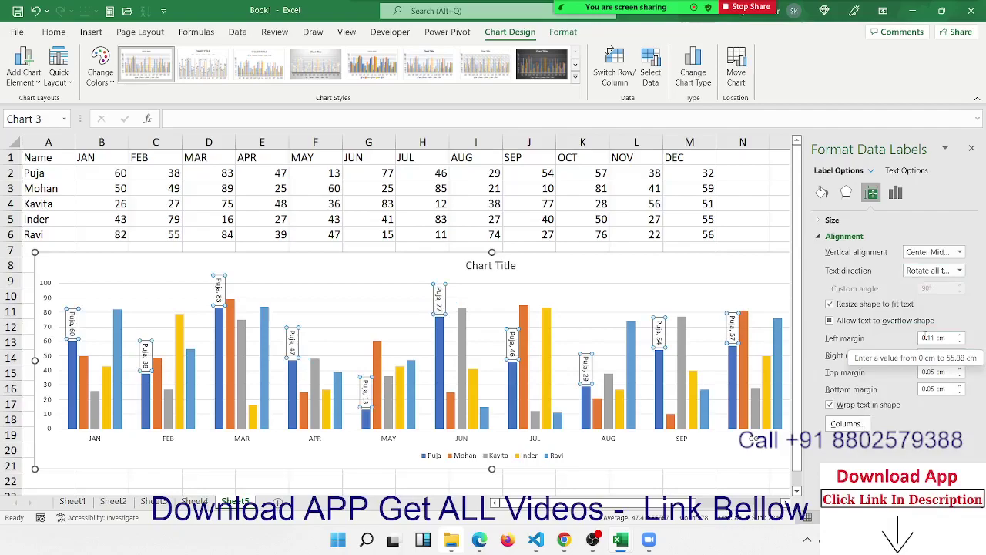
Delete the Puja data labels and close the formatting pane.
left_click(419, 455)
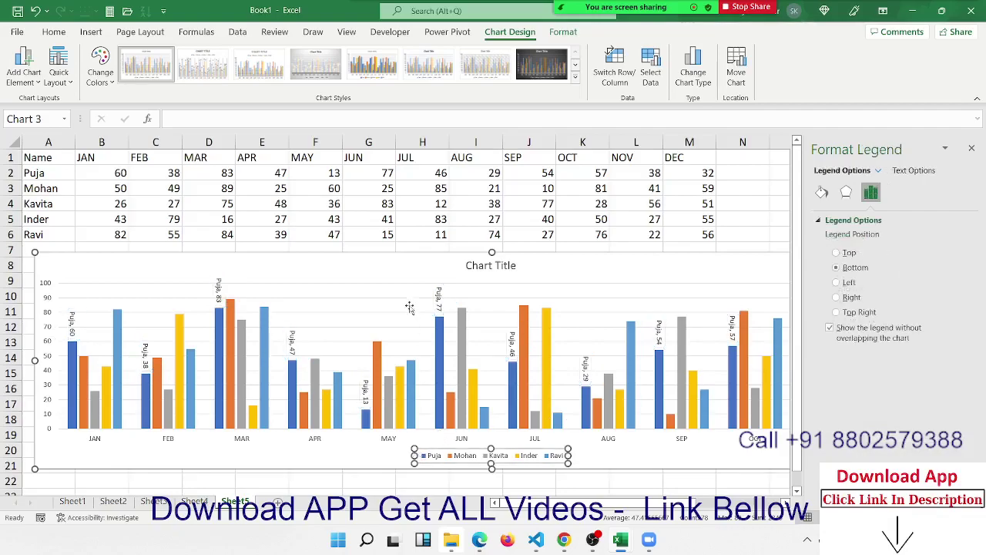
left_click(438, 299)
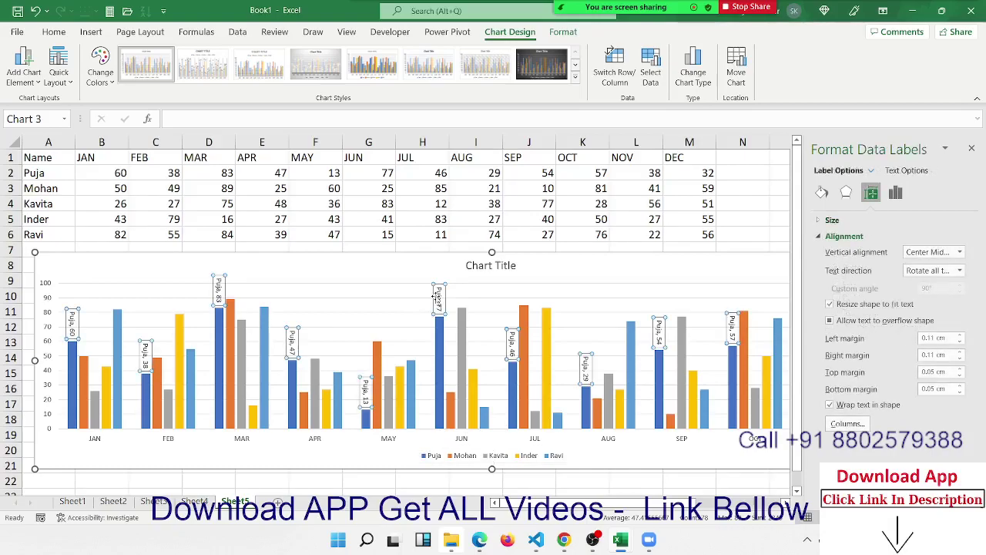
key("Delete")
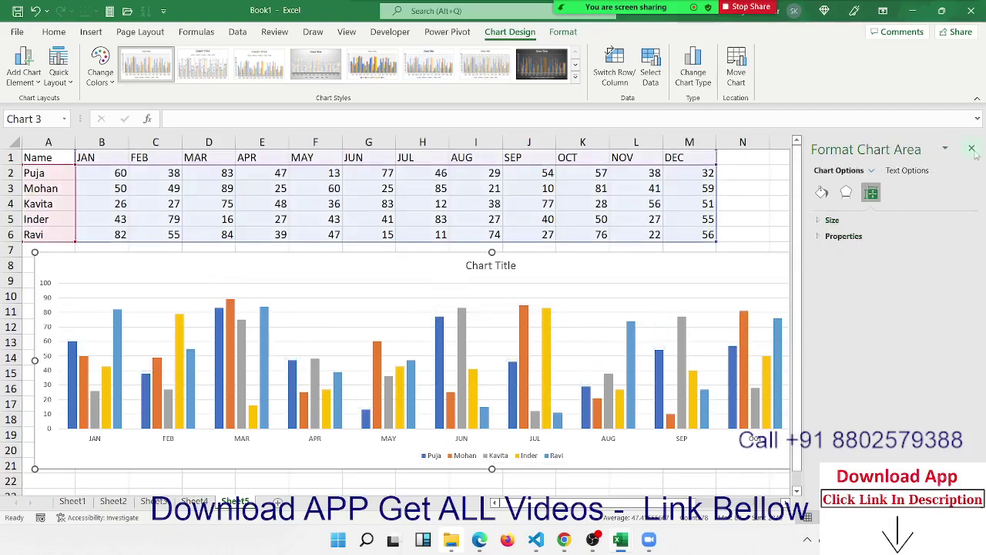
left_click(972, 148)
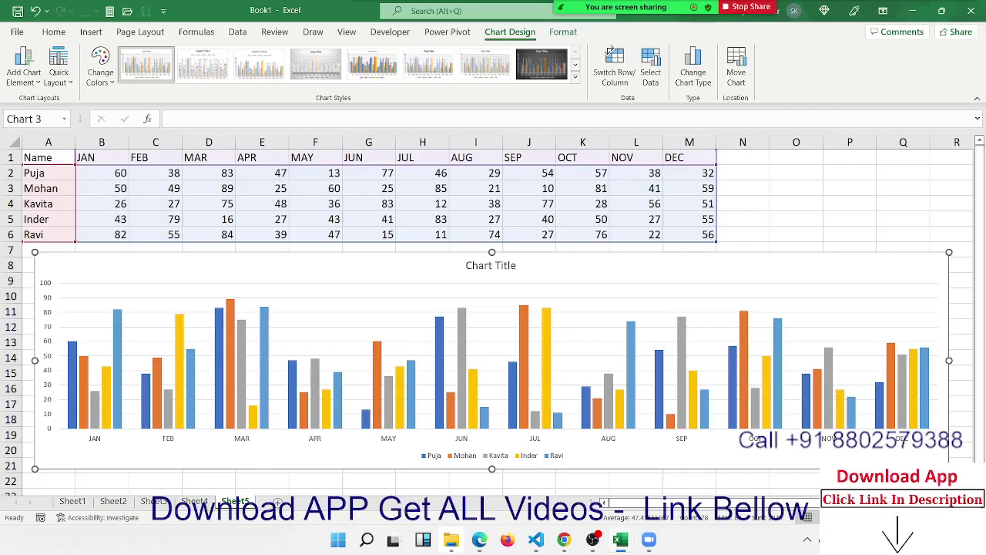
Insert first-style WordArt near cell A26 below the chart and type 'Puja'.
scroll(975, 437, "down", 2)
scroll(325, 362, "down", 3)
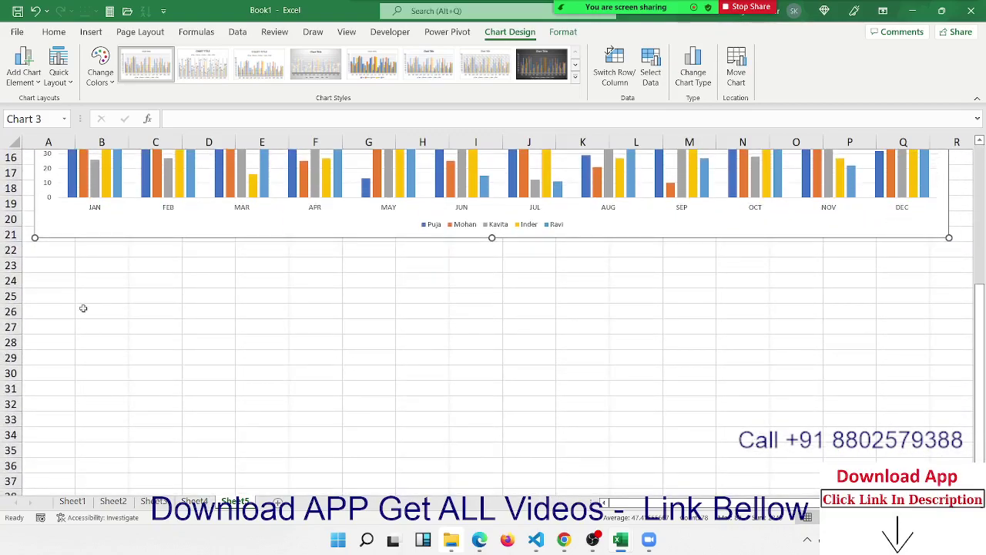
left_click(71, 309)
left_click(94, 35)
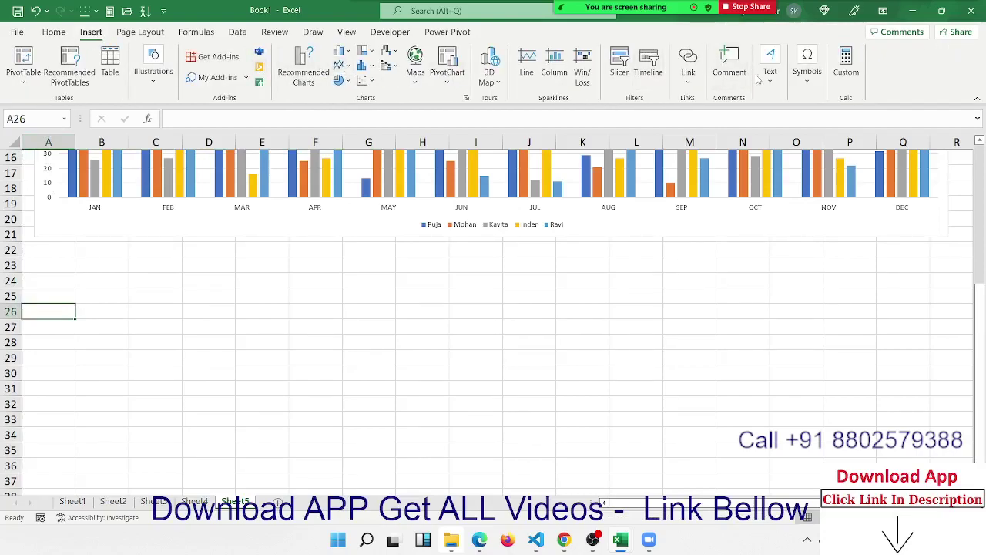
left_click(769, 70)
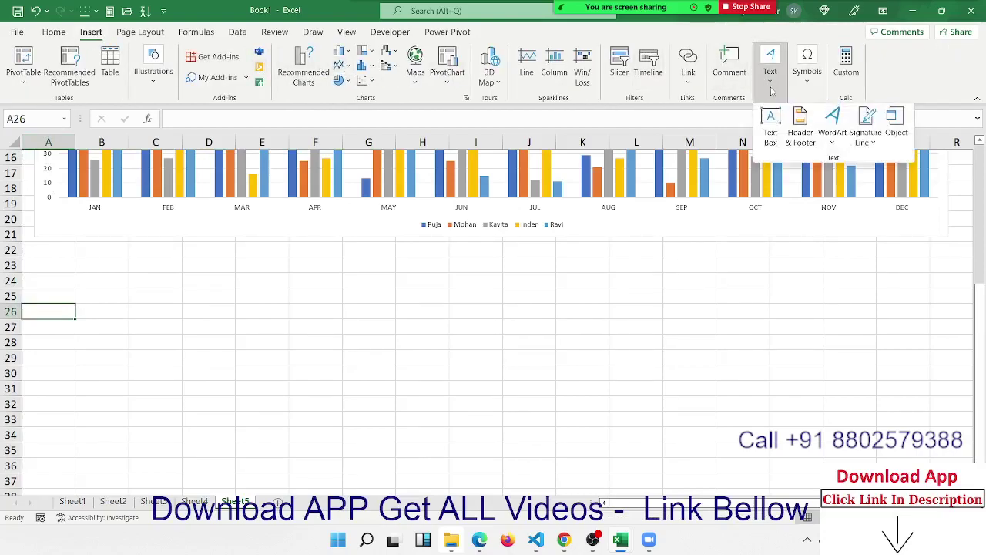
left_click(838, 133)
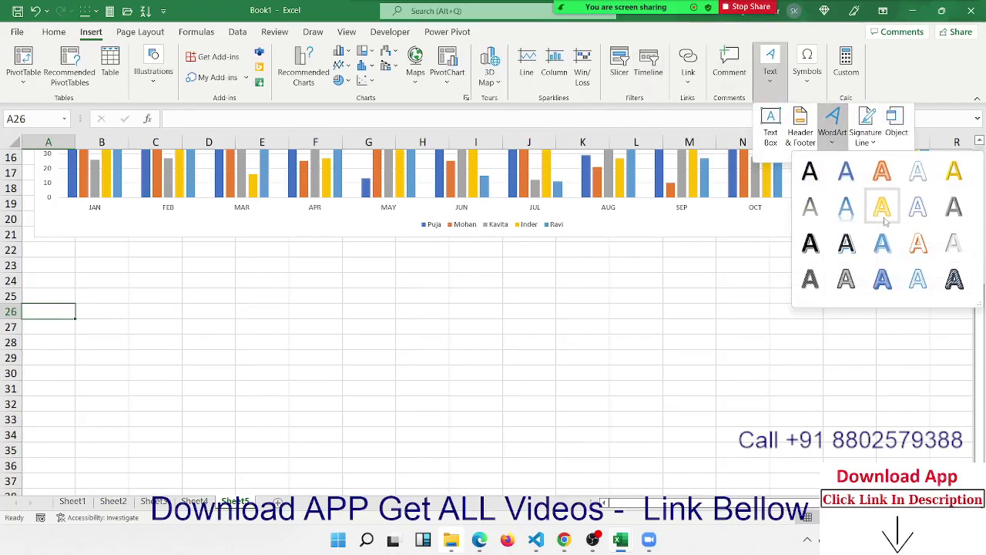
left_click(802, 185)
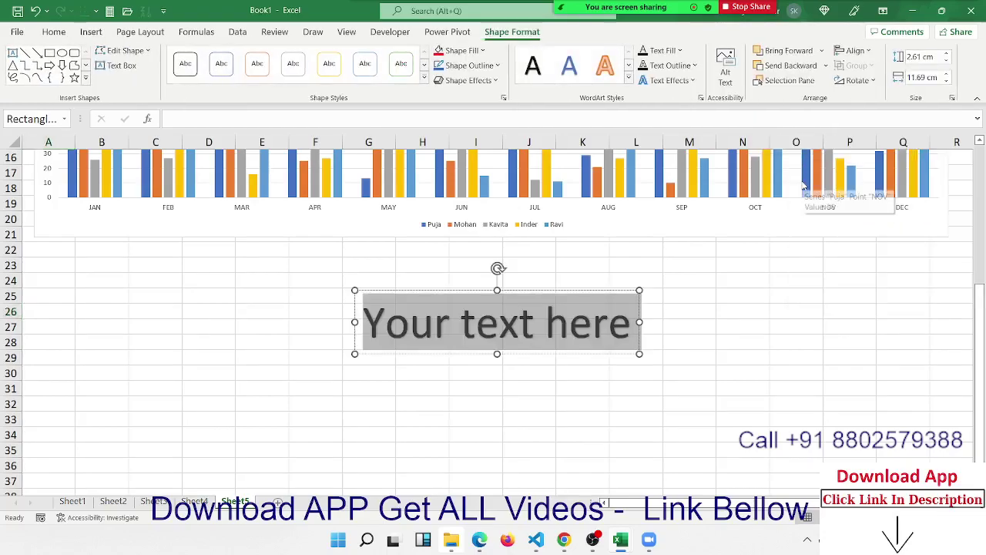
type("P")
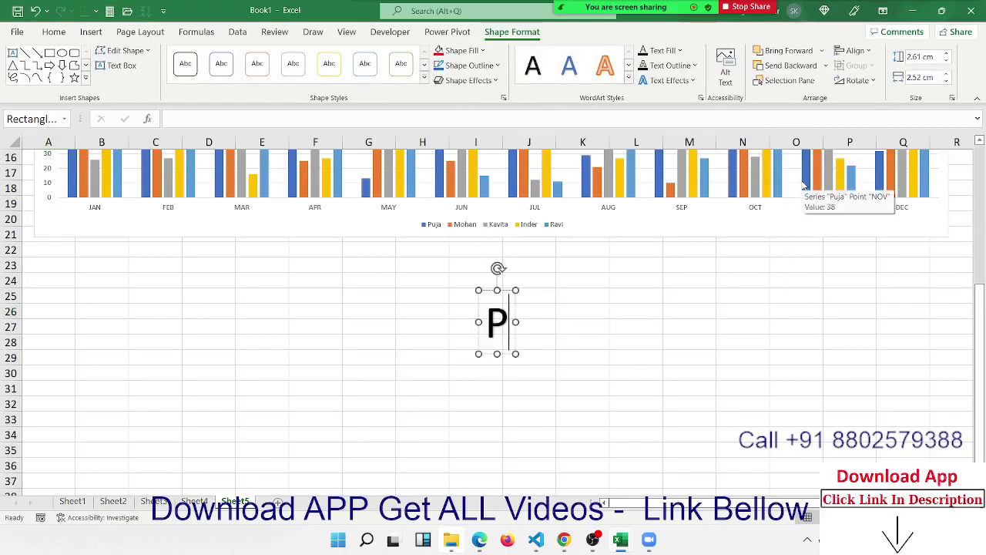
type("uja")
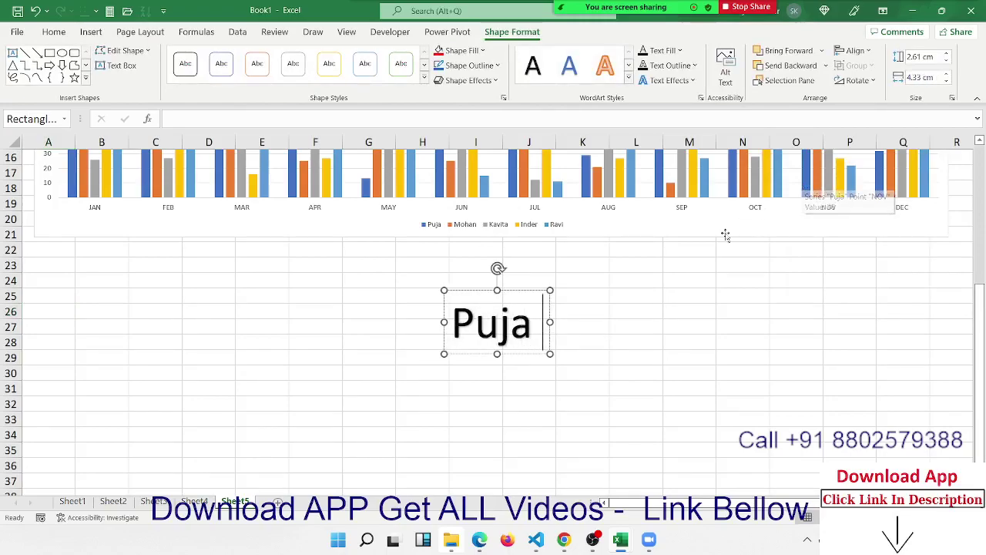
Give the Puja WordArt box a black shape style with white text fill and white outline.
left_click(534, 292)
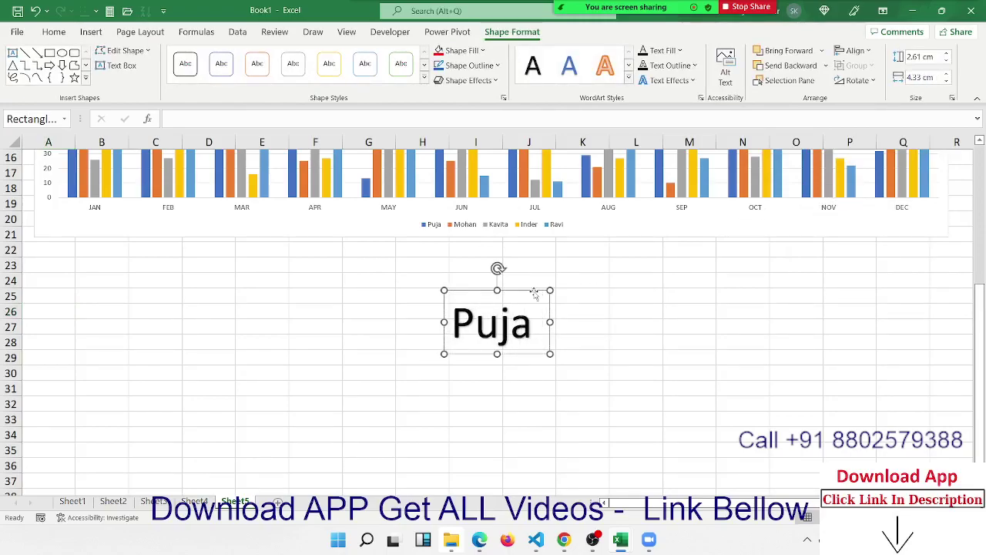
left_click(423, 77)
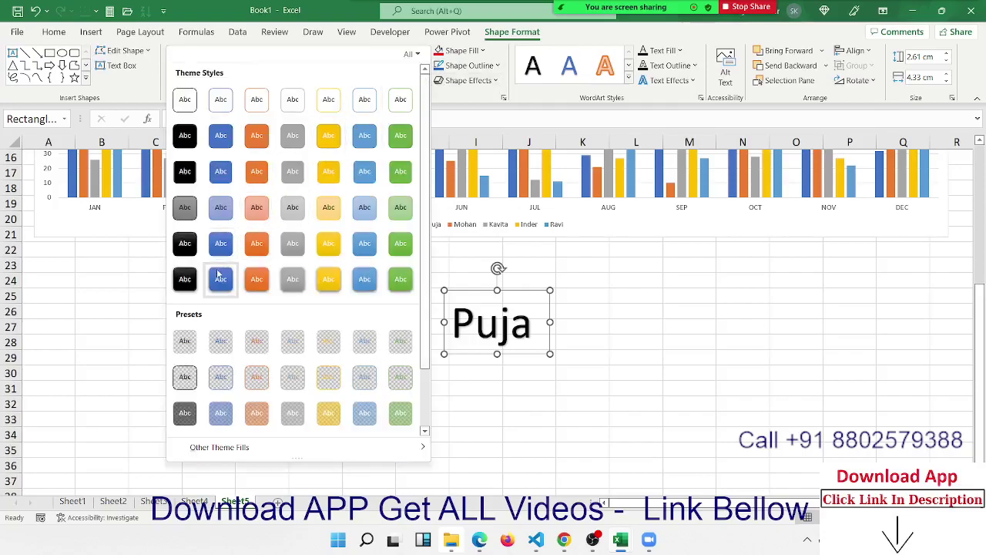
left_click(185, 282)
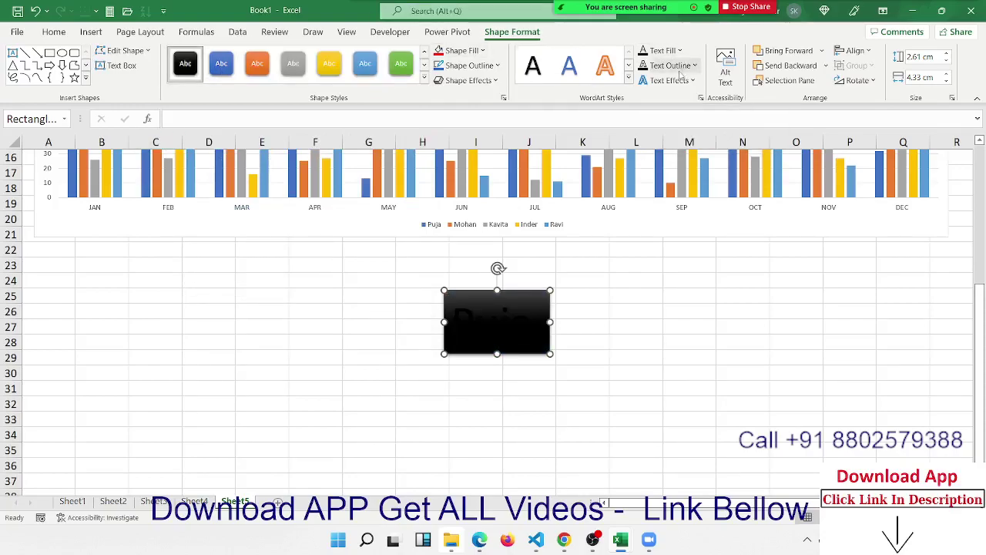
left_click(682, 67)
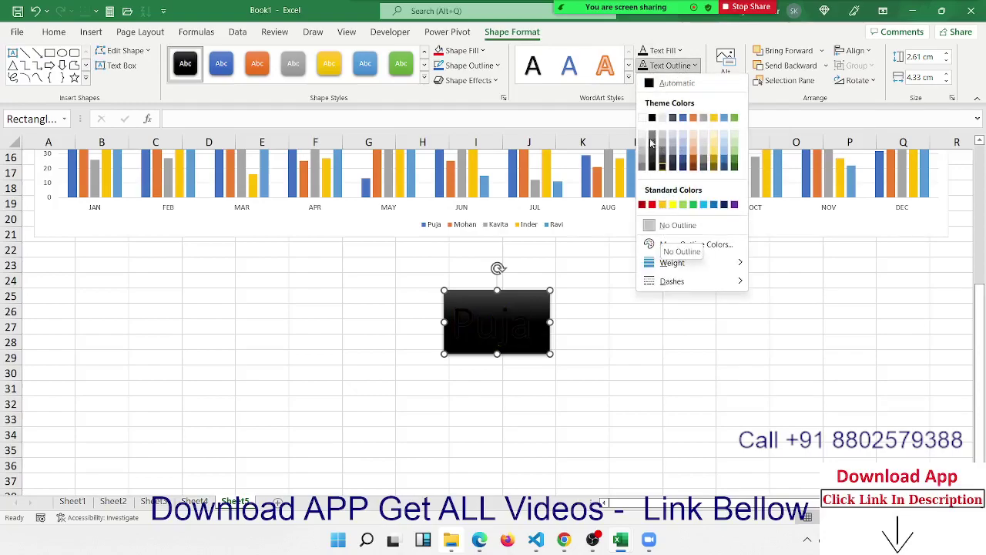
left_click(643, 117)
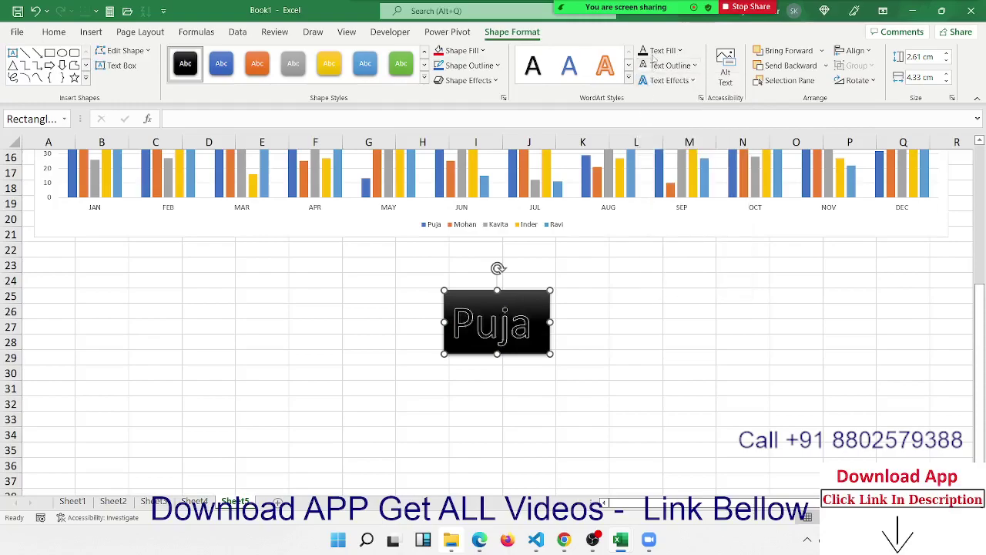
left_click(662, 50)
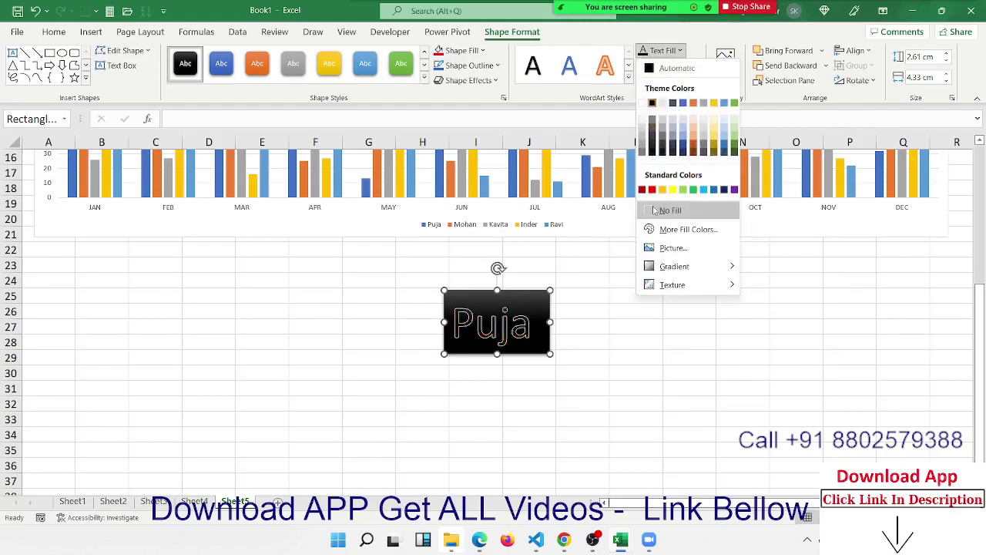
left_click(643, 105)
left_click(560, 291)
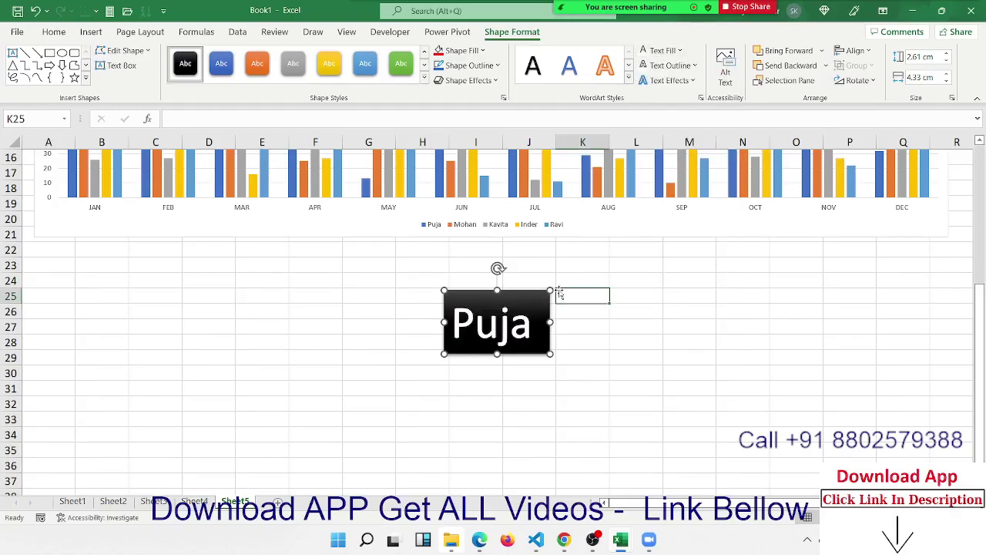
left_click(547, 343)
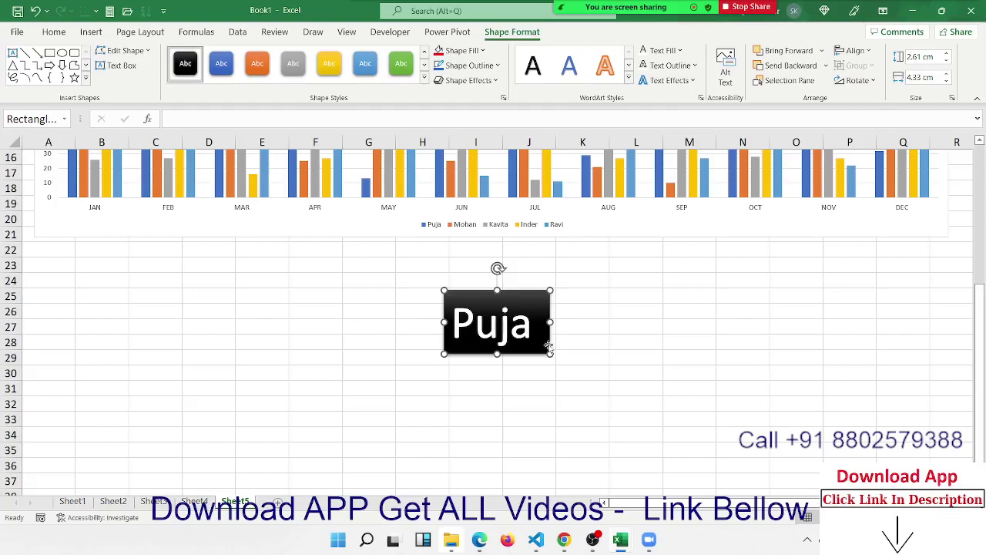
left_click(630, 308)
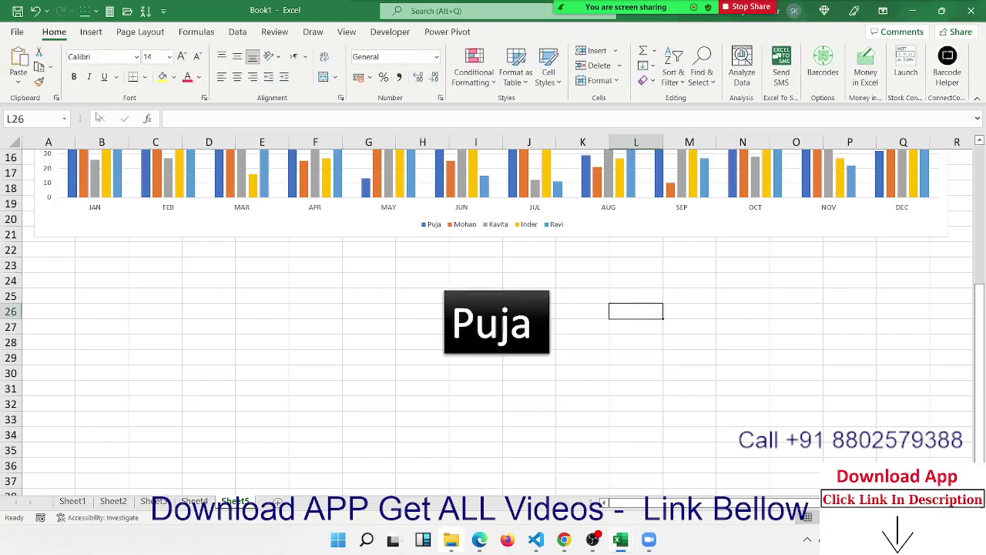
Paste the copied Puja box as a picture beside the original.
left_click(18, 82)
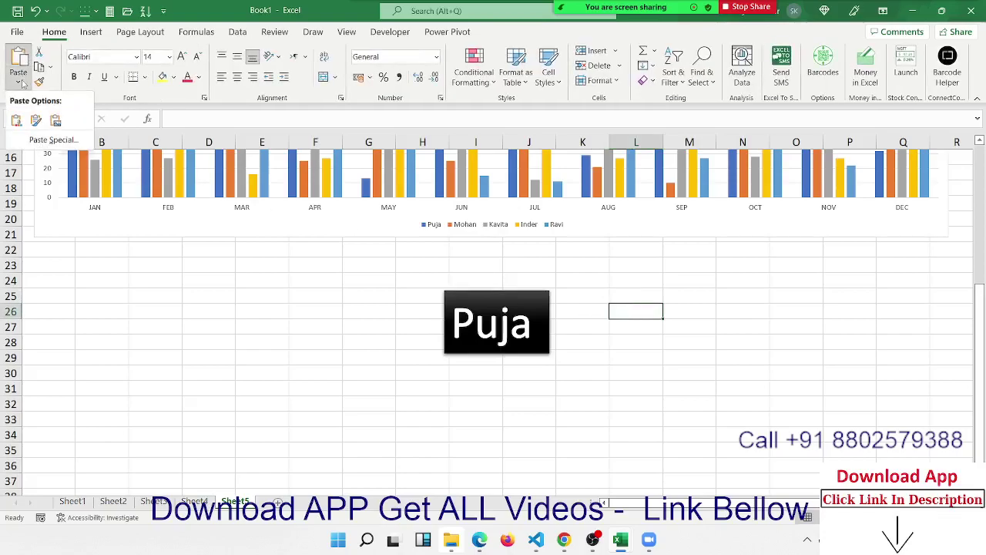
left_click(56, 122)
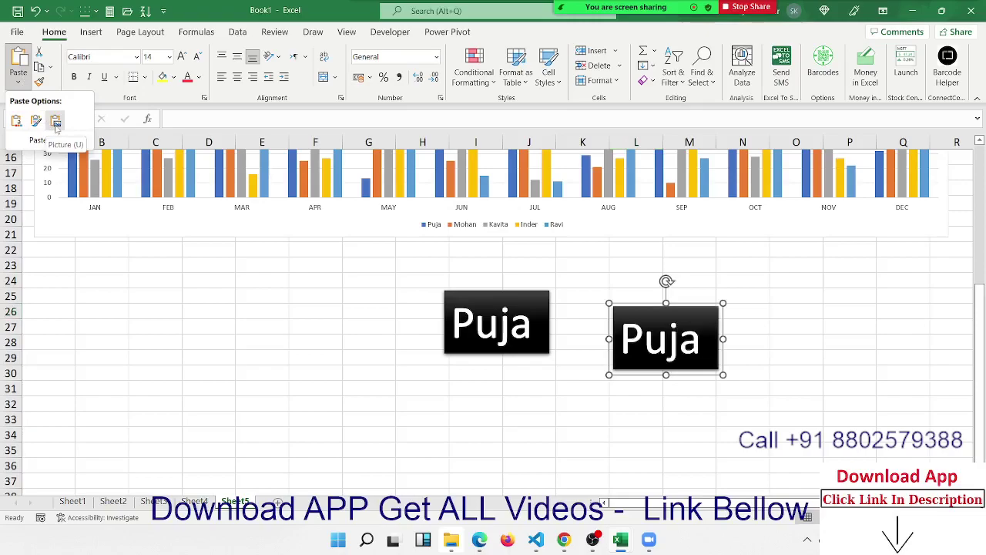
left_click(574, 425)
left_click(632, 368)
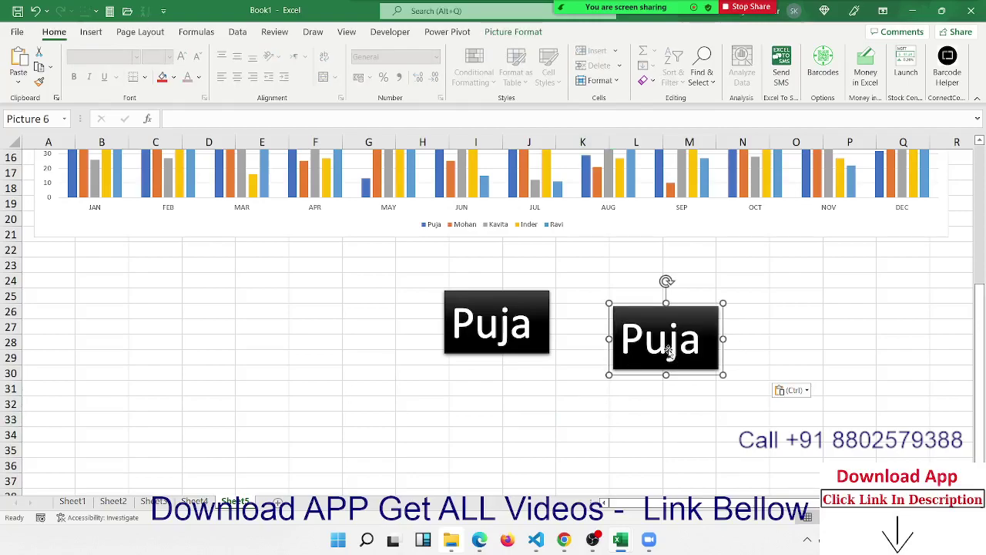
Crop the pasted Puja picture tighter around the word, to 1.91 cm by 4.17 cm.
left_click(526, 32)
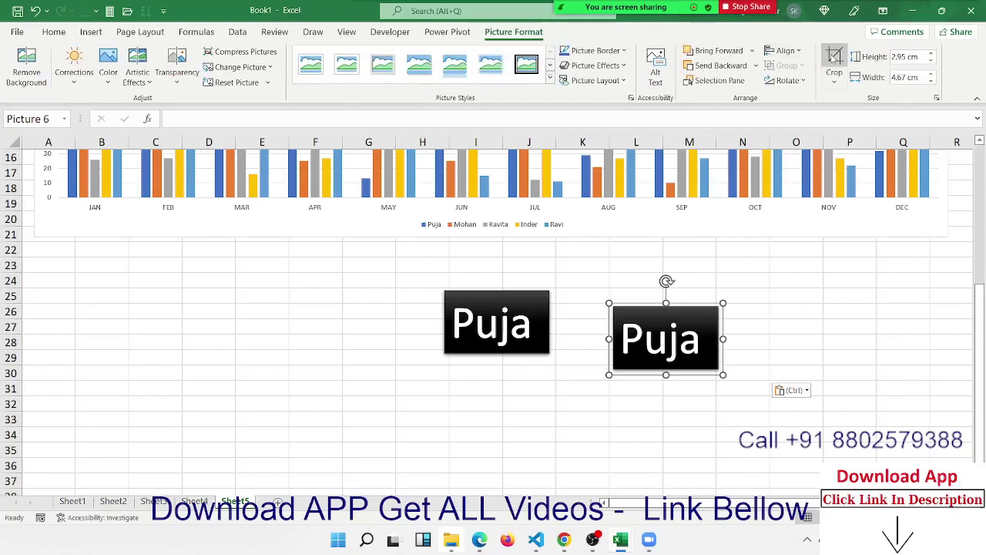
left_click(832, 61)
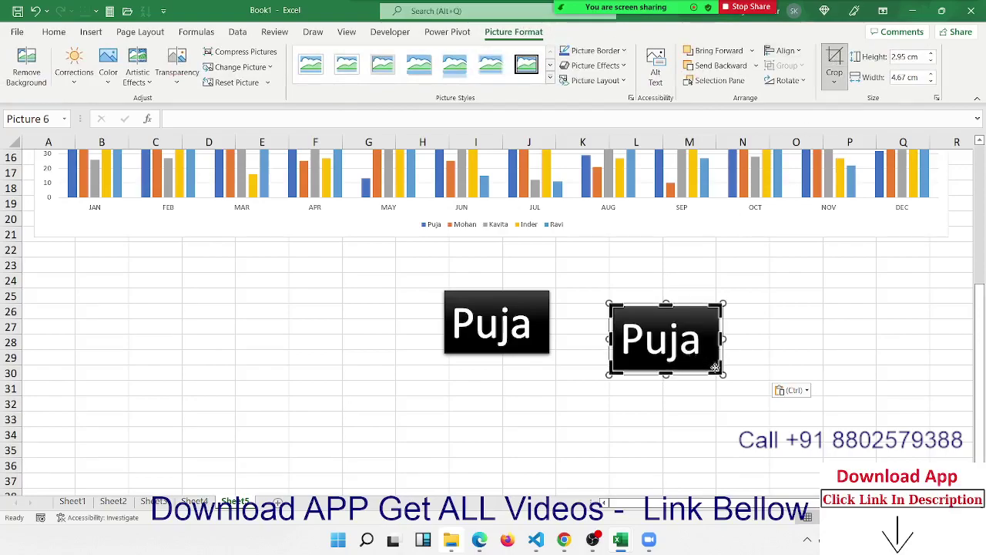
left_click(719, 365)
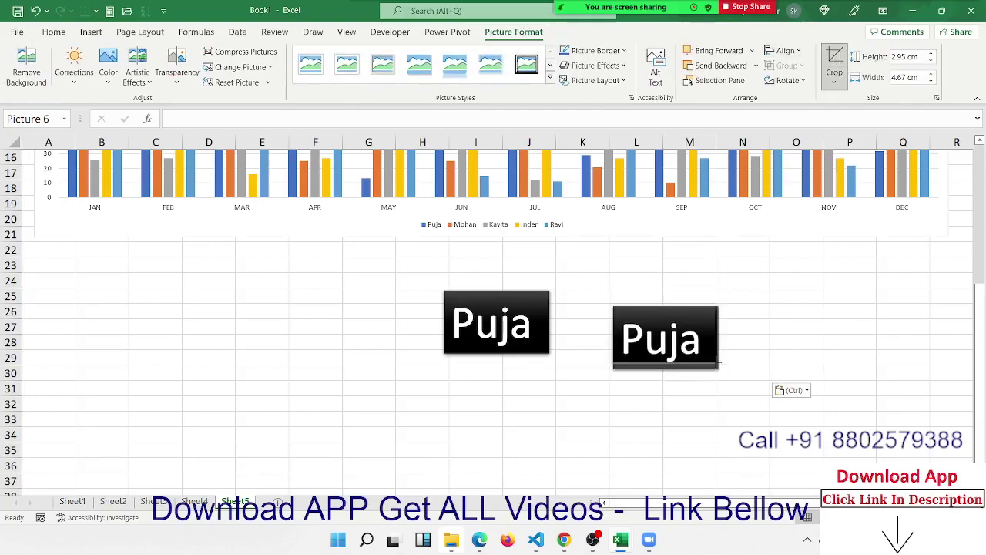
left_click(717, 362)
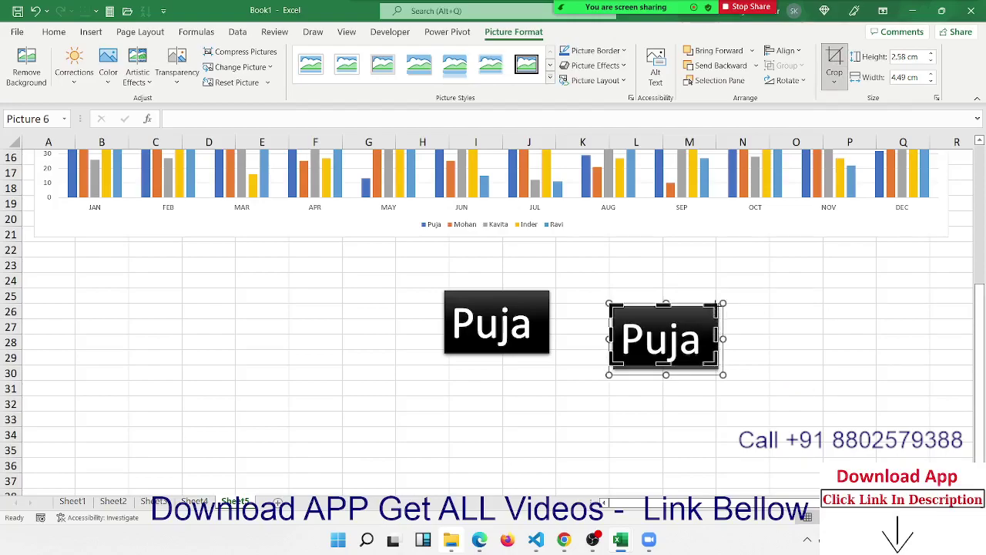
left_click_drag(715, 308, 715, 313)
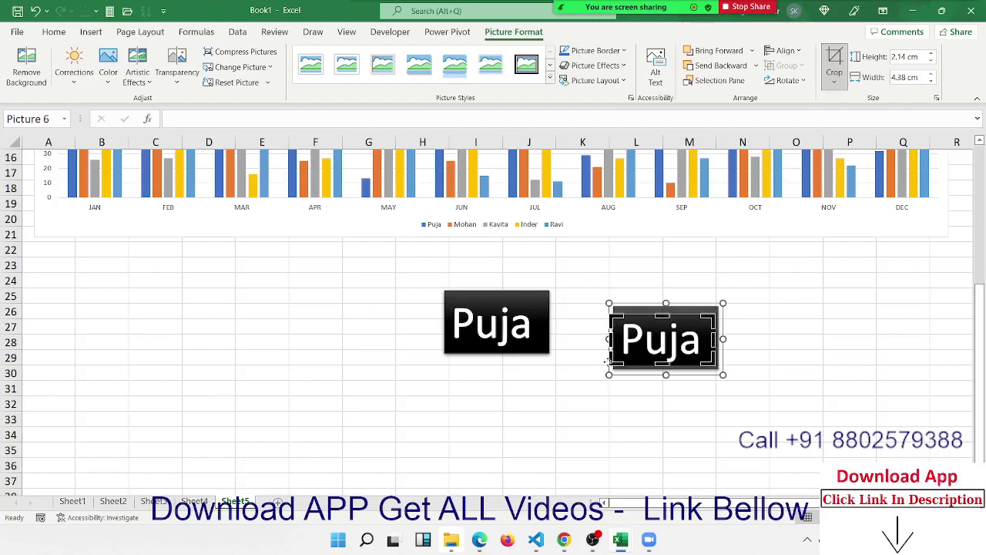
key("Escape")
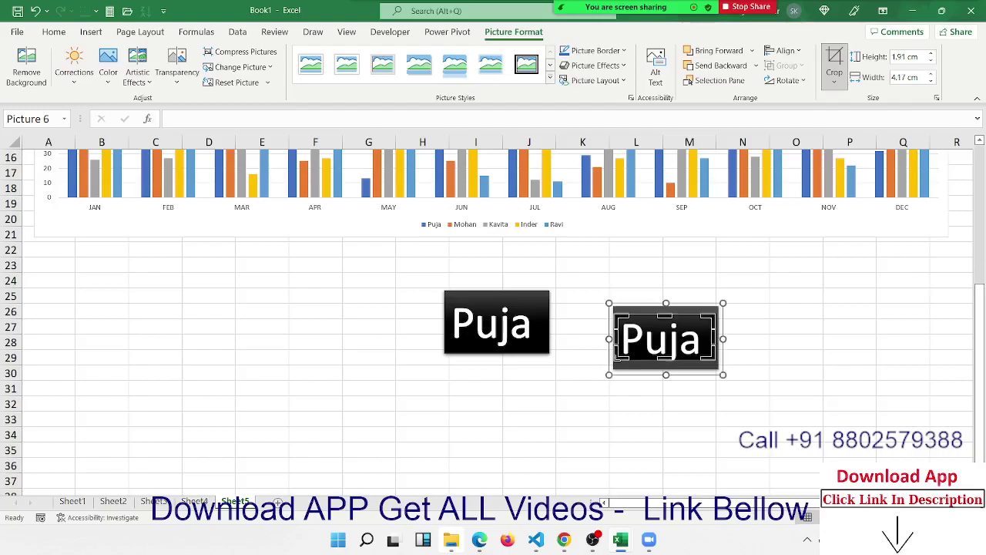
left_click(593, 383)
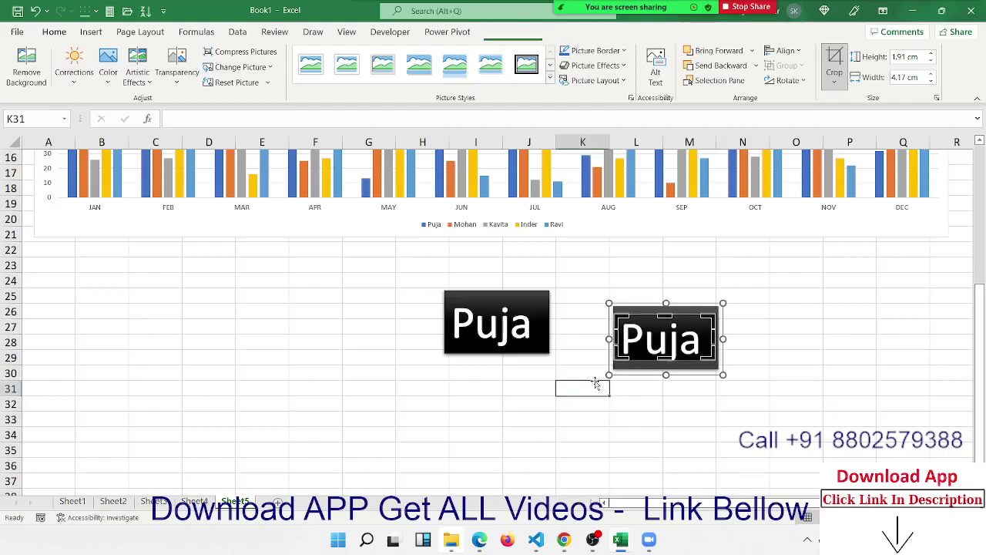
left_click(638, 347)
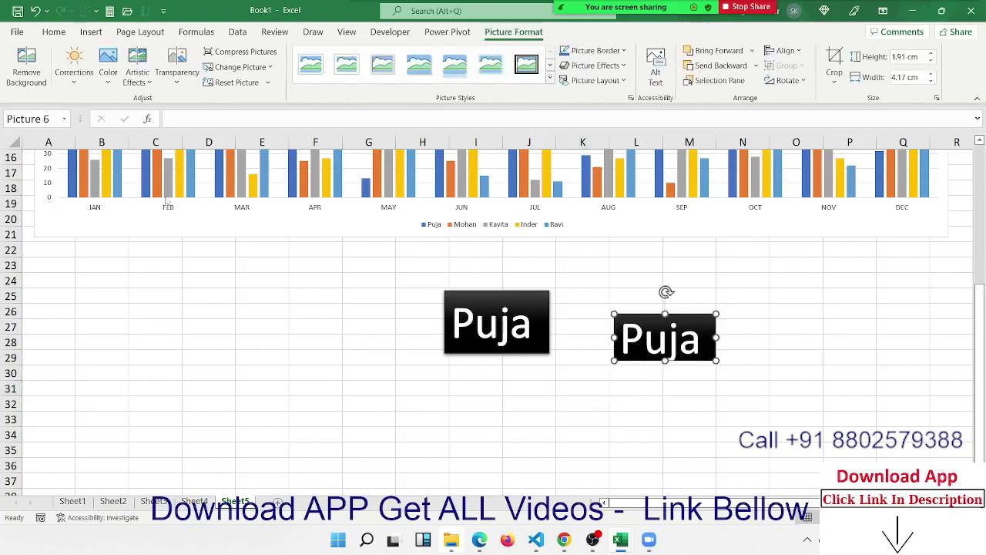
Set the Puja series to a picture fill using the copied Puja picture from the clipboard.
left_click(75, 185)
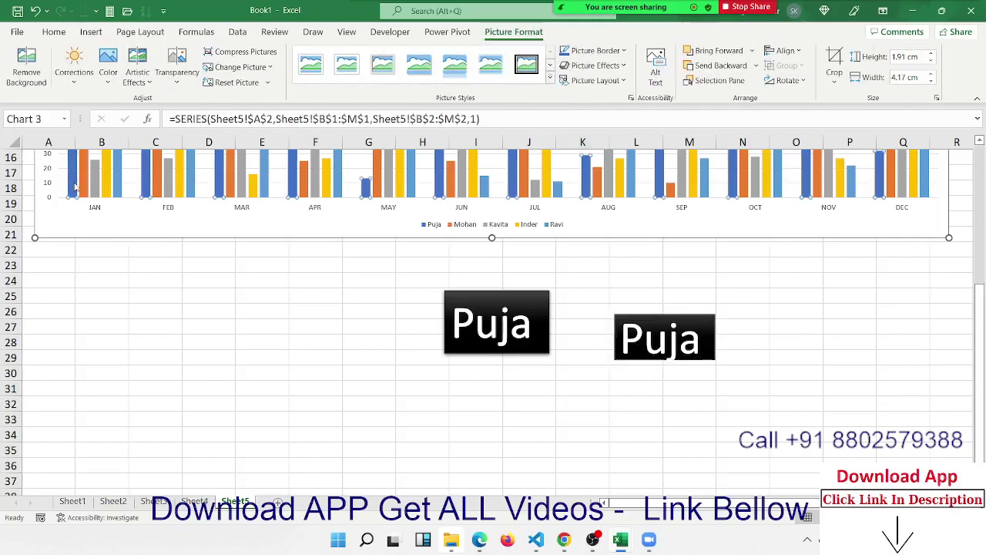
right_click(74, 185)
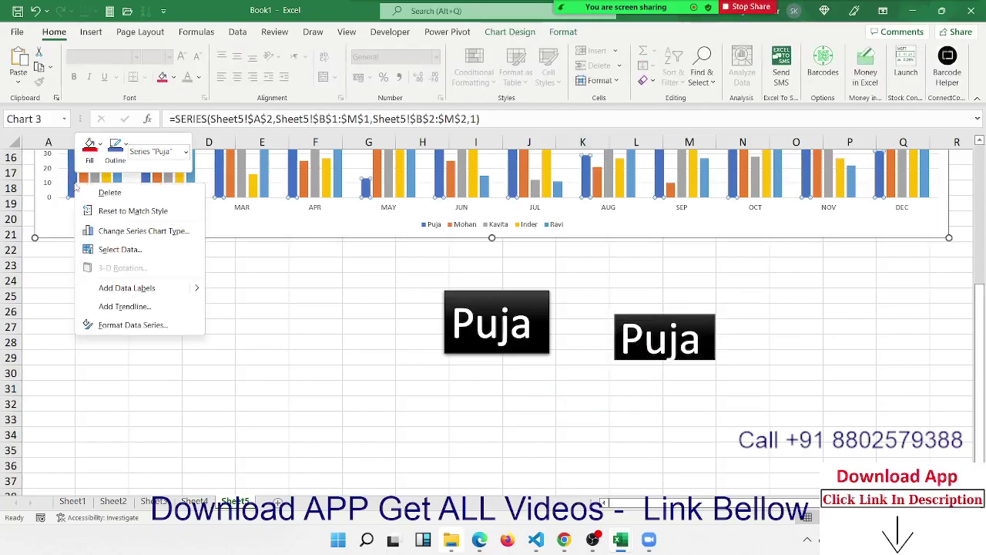
left_click(123, 324)
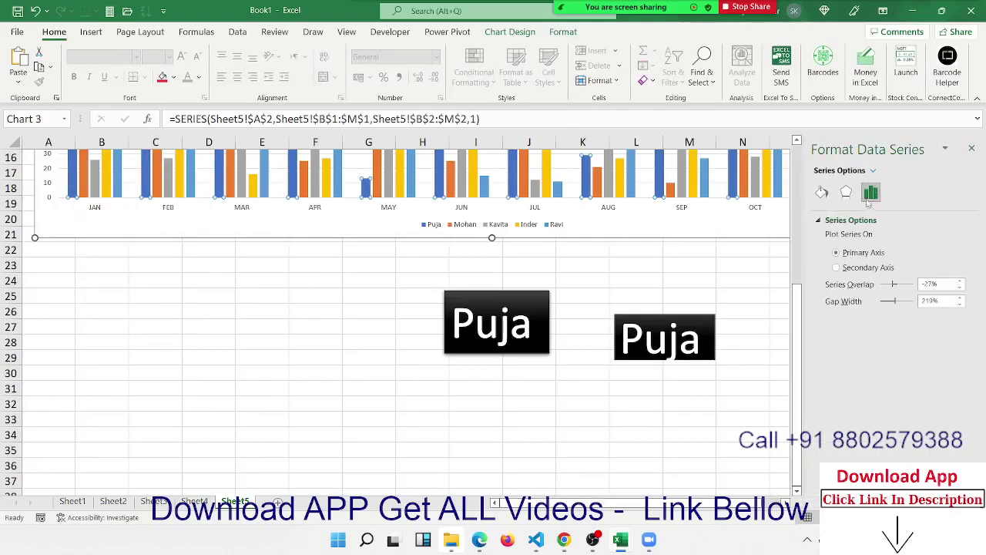
left_click(821, 193)
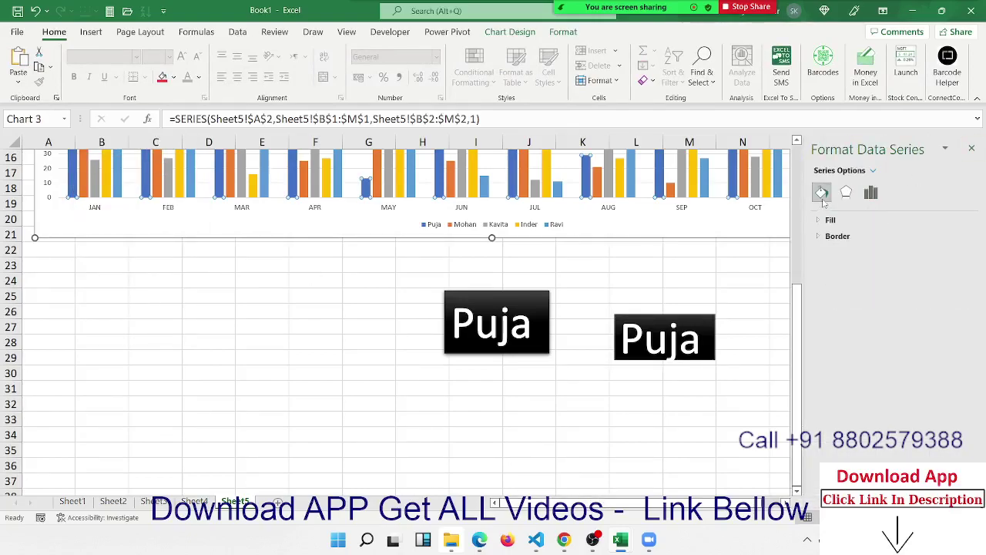
left_click(829, 222)
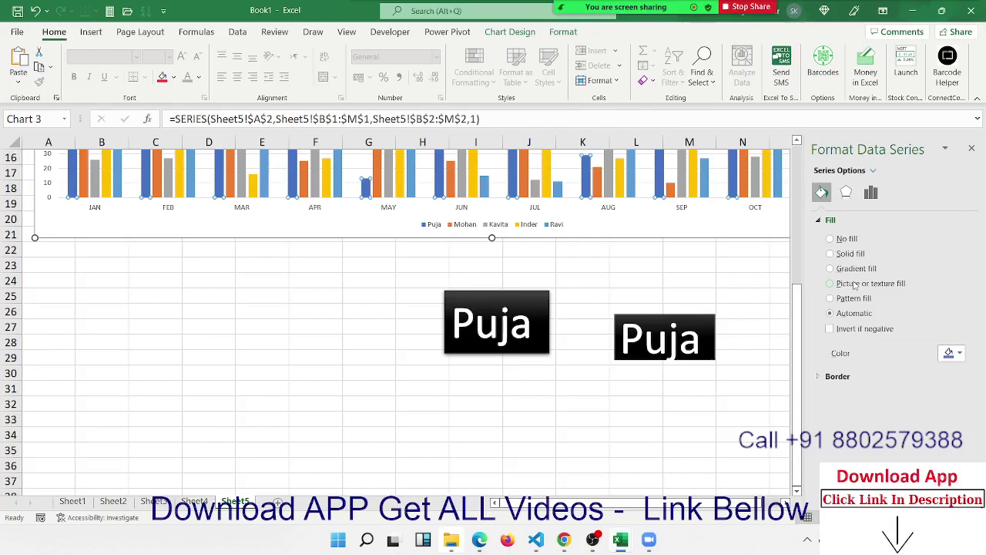
left_click(854, 284)
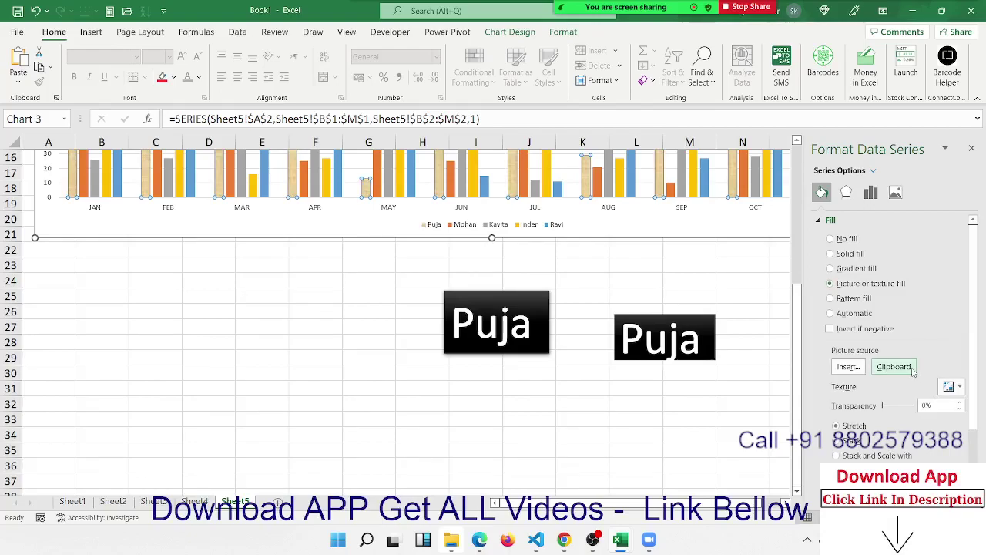
left_click(893, 367)
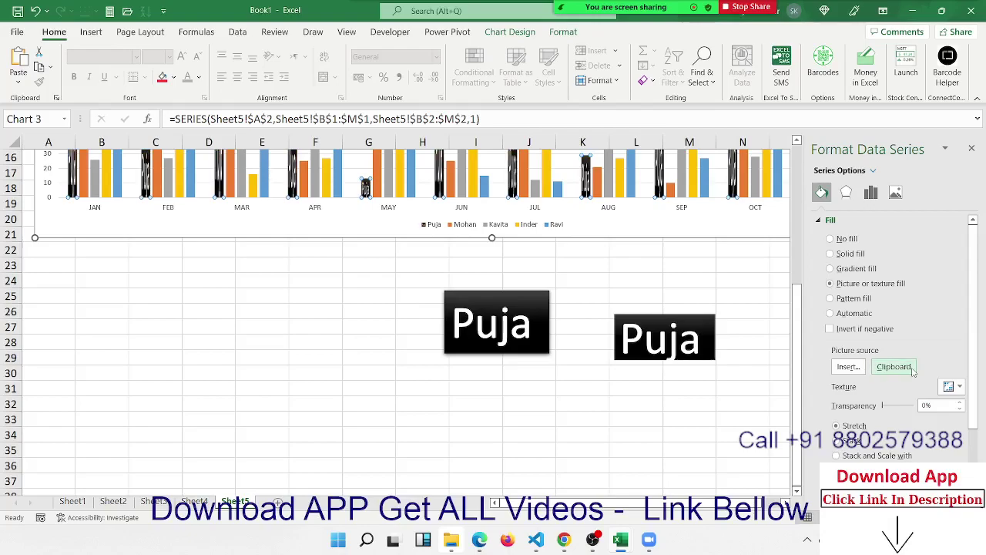
left_click(679, 354)
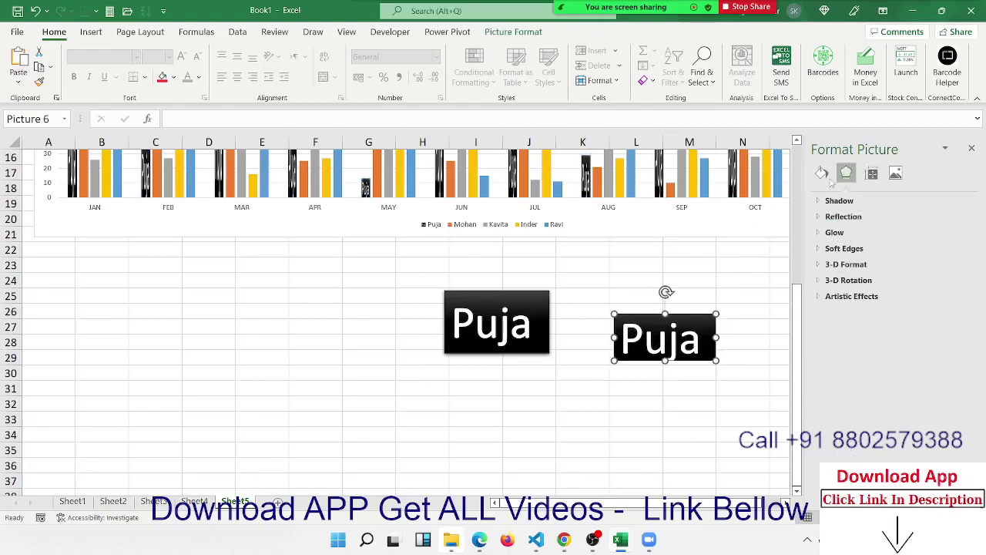
Rotate the cropped Puja picture 90° clockwise so the word reads top to bottom.
mouse_move(666, 292)
left_mouse_down()
mouse_move(688, 291)
mouse_move(725, 337)
left_mouse_up()
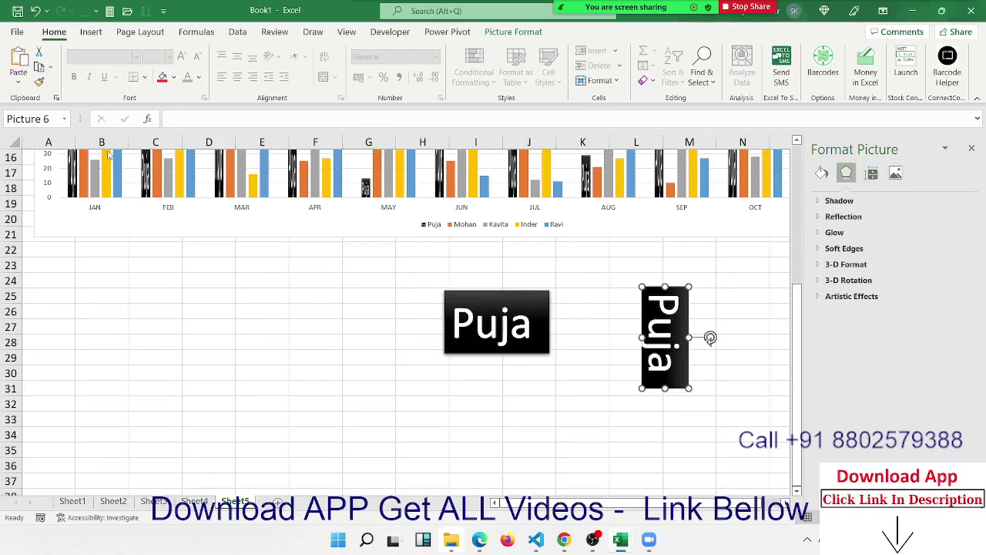
left_click(70, 178)
left_click(70, 177)
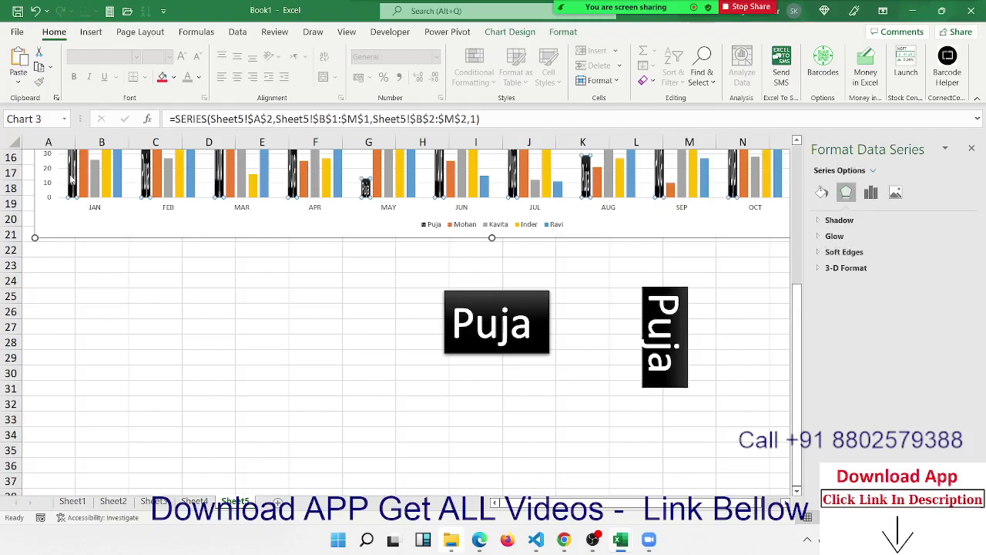
Refill the Puja bars from the clipboard with the rotated picture and close the pane.
left_click(895, 191)
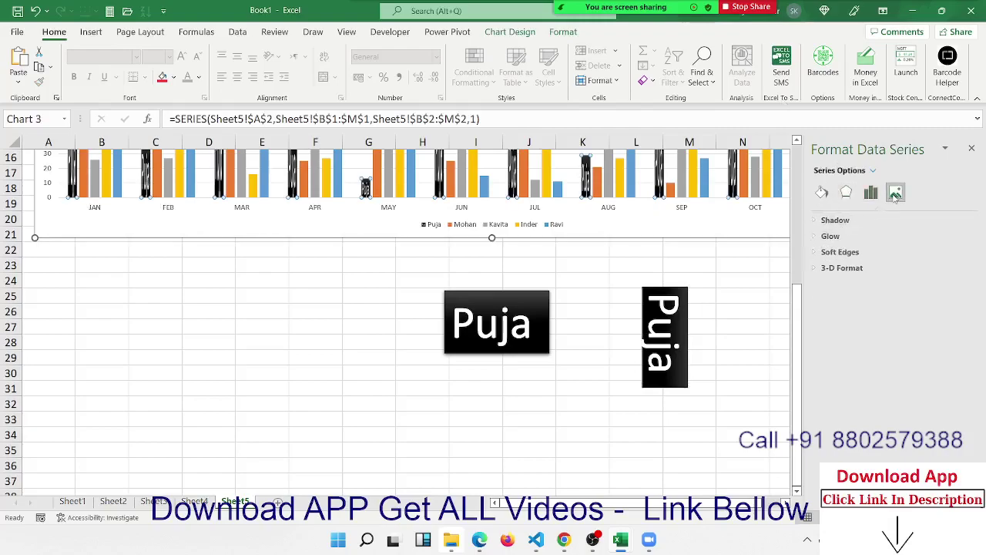
left_click(821, 192)
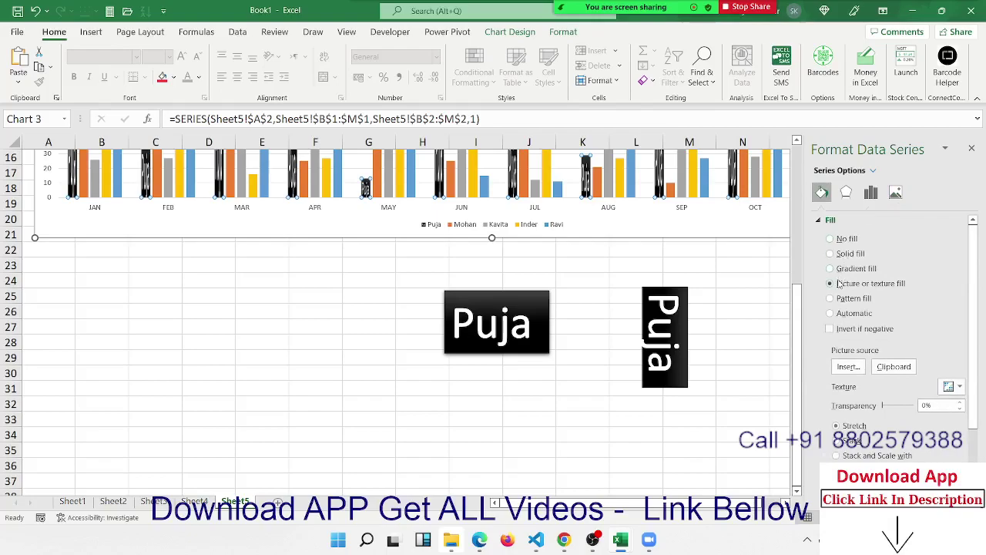
left_click(900, 368)
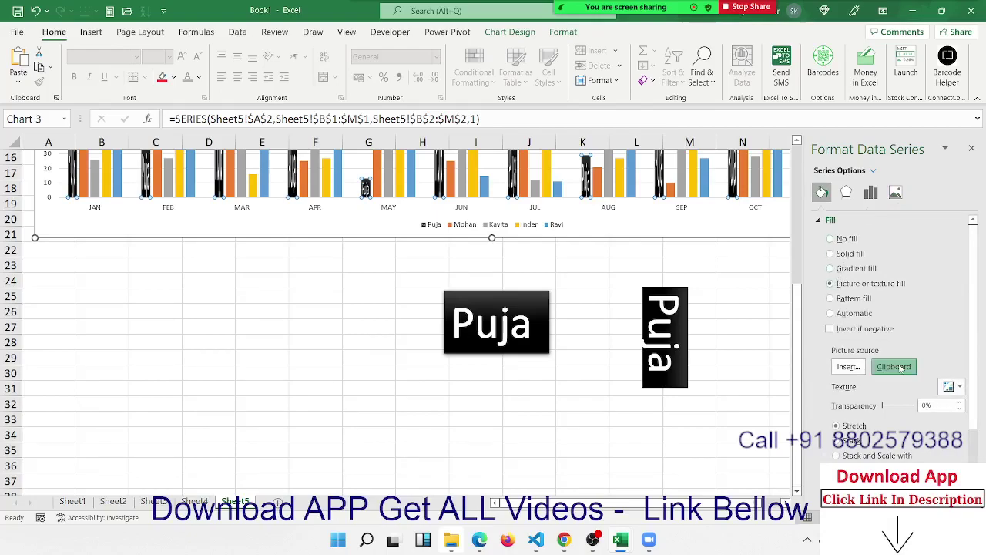
left_click(382, 404)
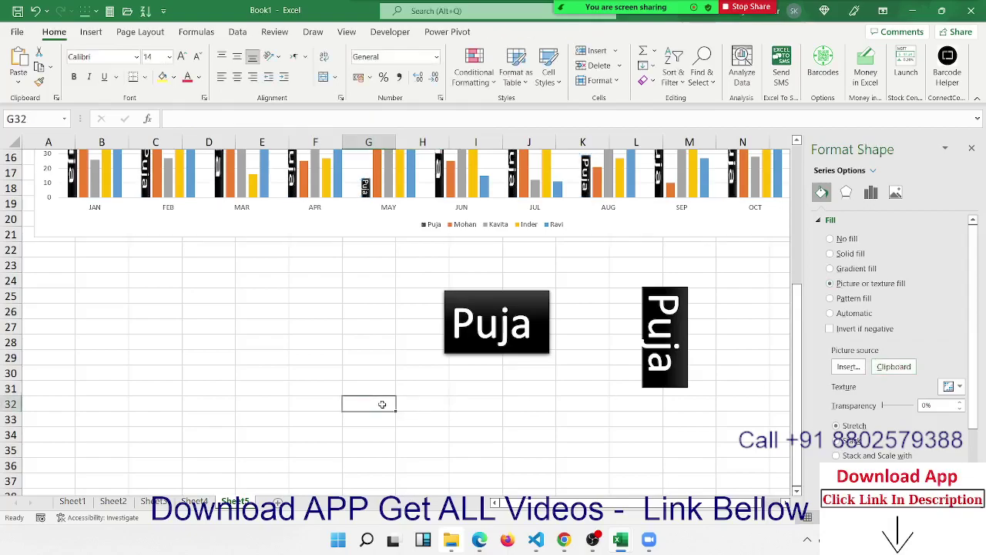
left_click(972, 147)
Select the column chart and bring up its Chart Design options.
scroll(493, 322, "up", 3)
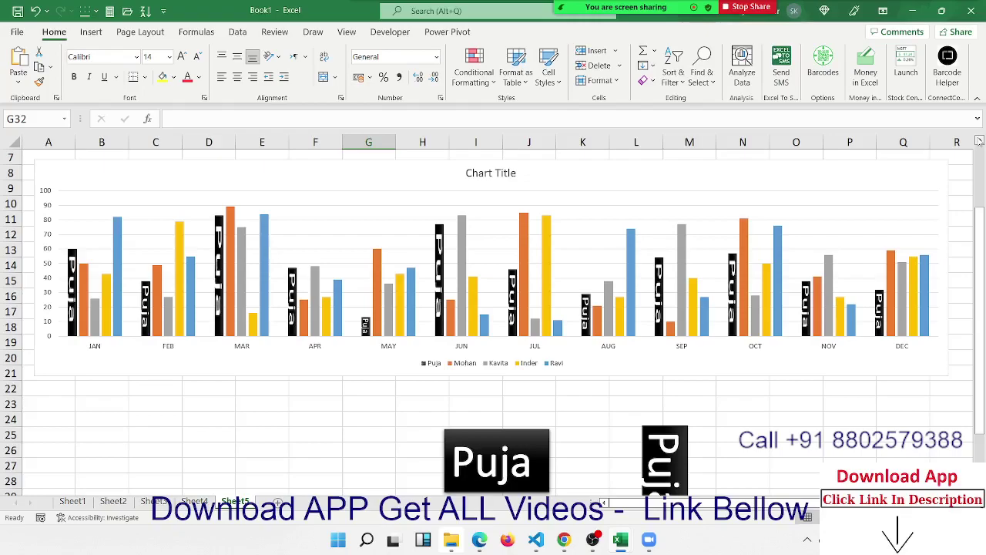
left_click(652, 357)
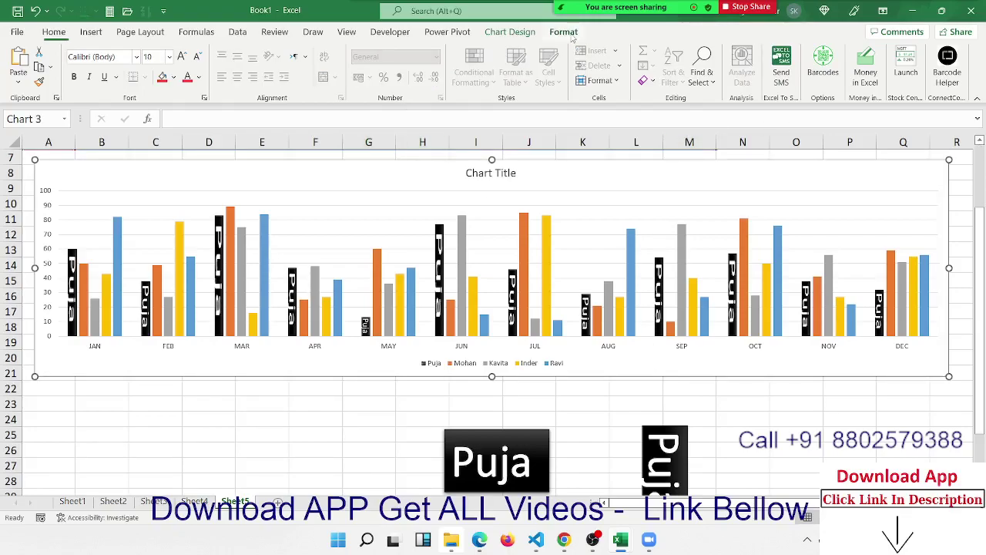
left_click(571, 35)
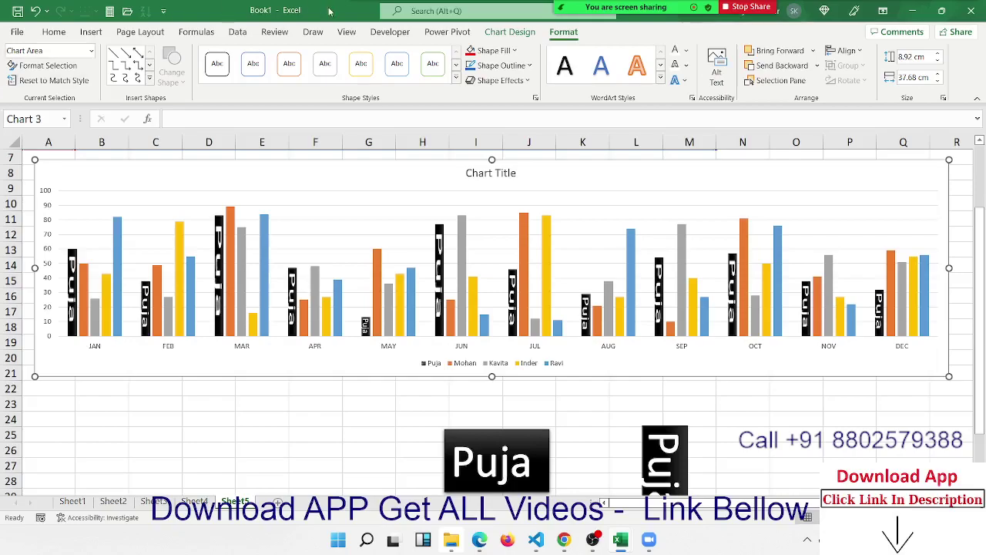
left_click(510, 32)
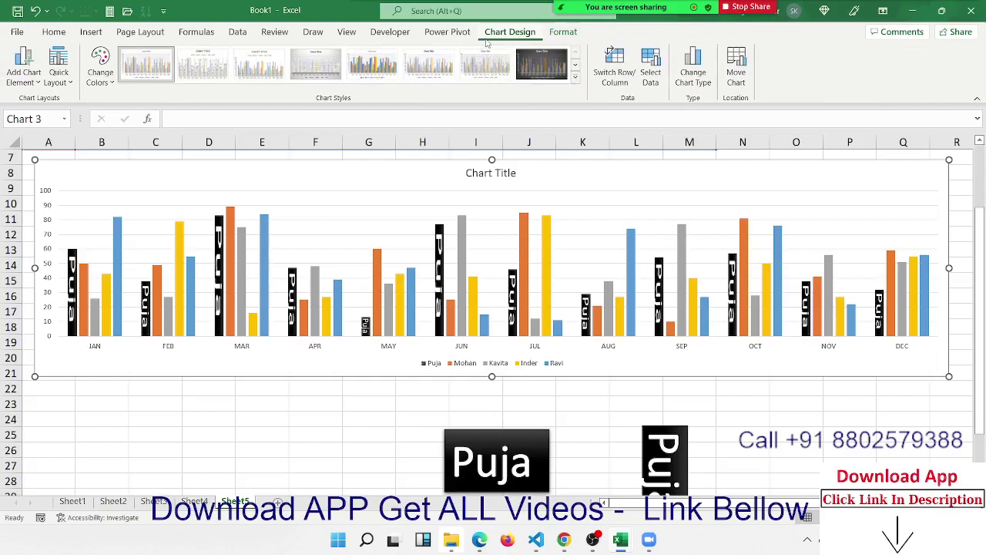
Apply Quick Layout 5 to the chart, adding an axis title and a data table.
left_click(69, 82)
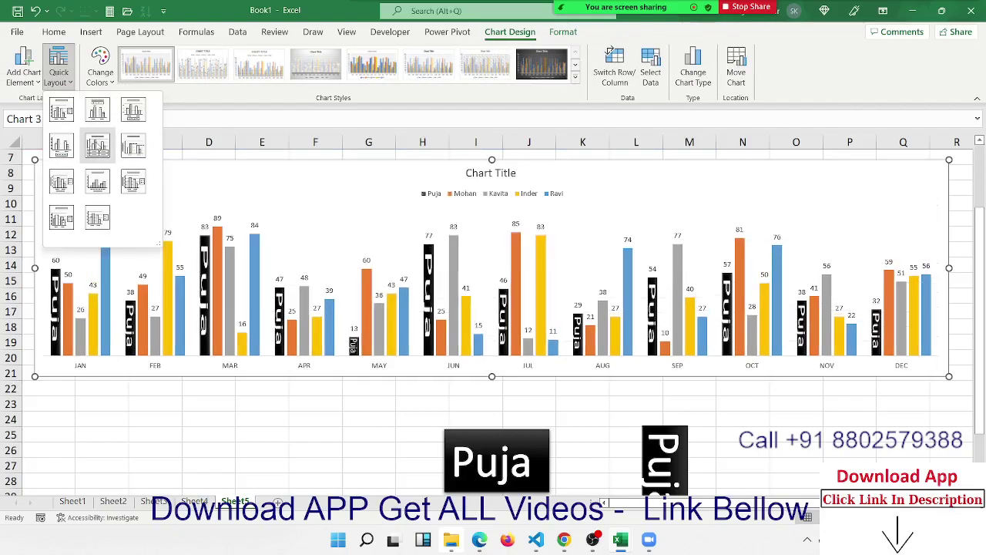
left_click(97, 147)
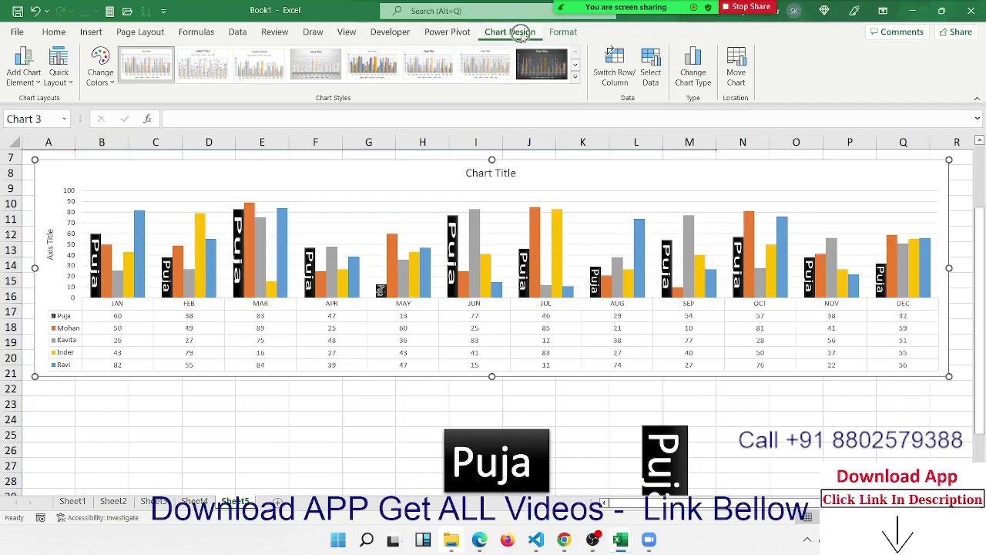
left_click(59, 66)
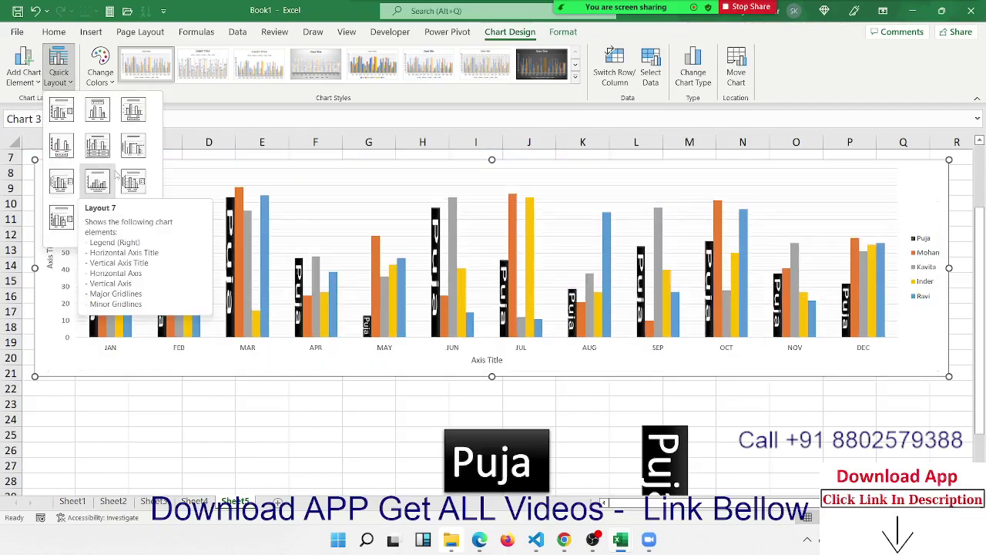
key("Escape")
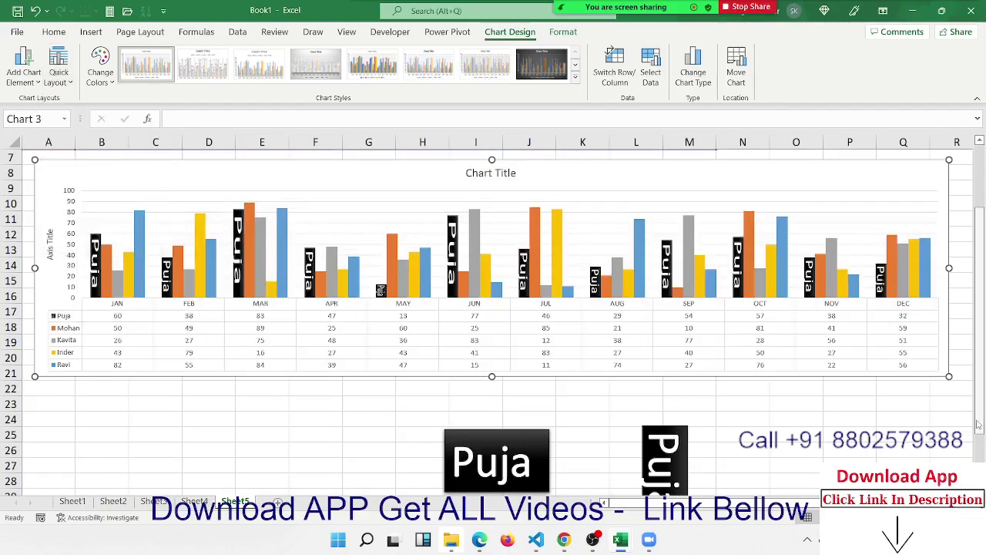
left_click(59, 68)
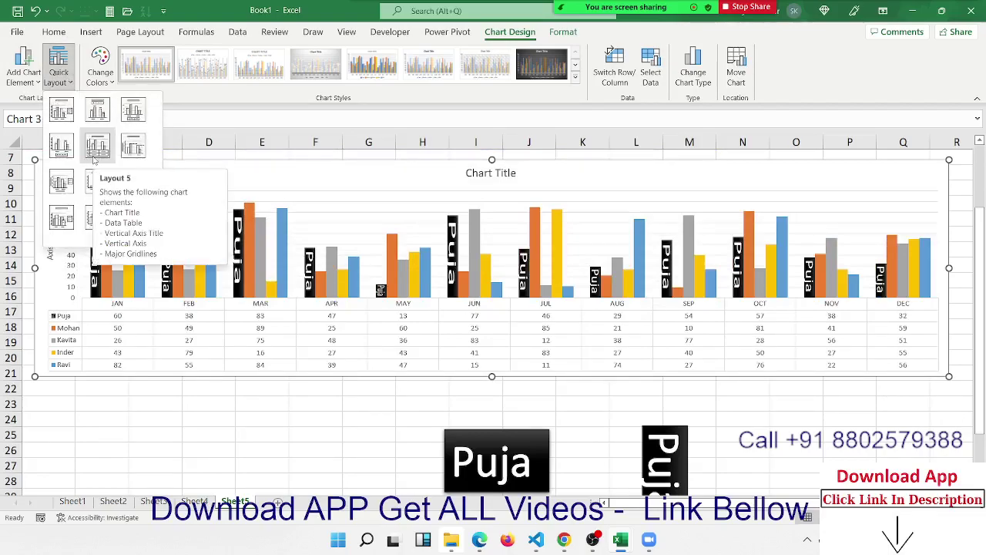
key("Escape")
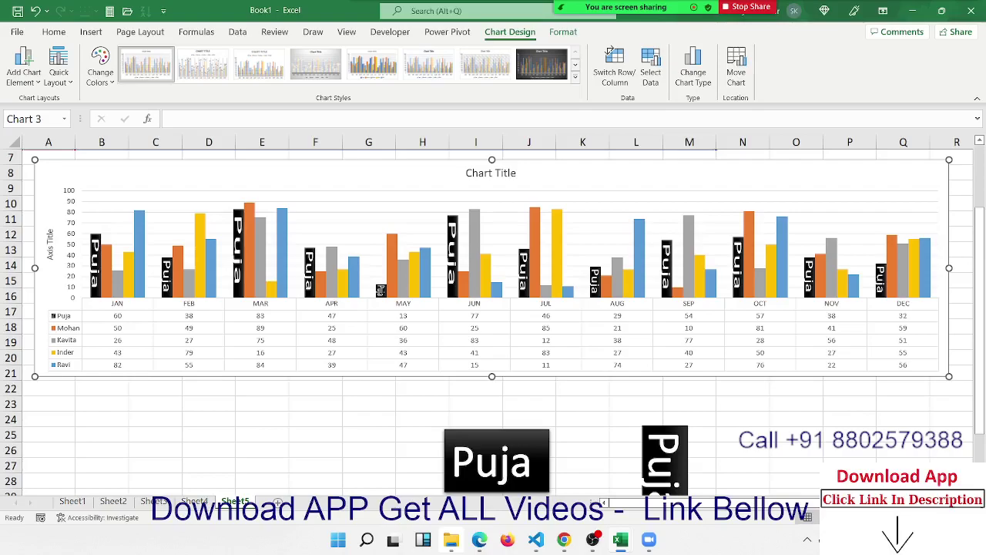
scroll(493, 308, "right", 3)
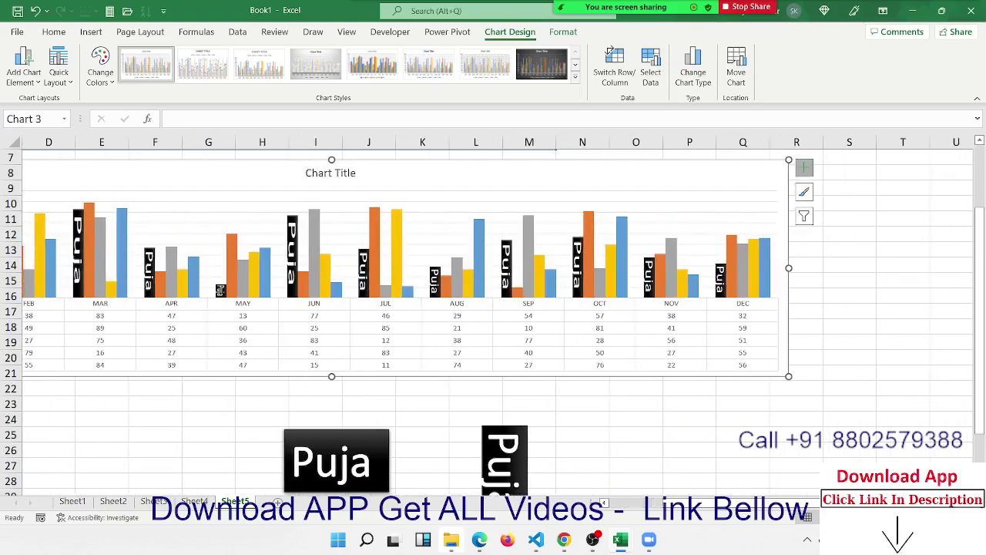
left_click_drag(979, 422, 980, 373)
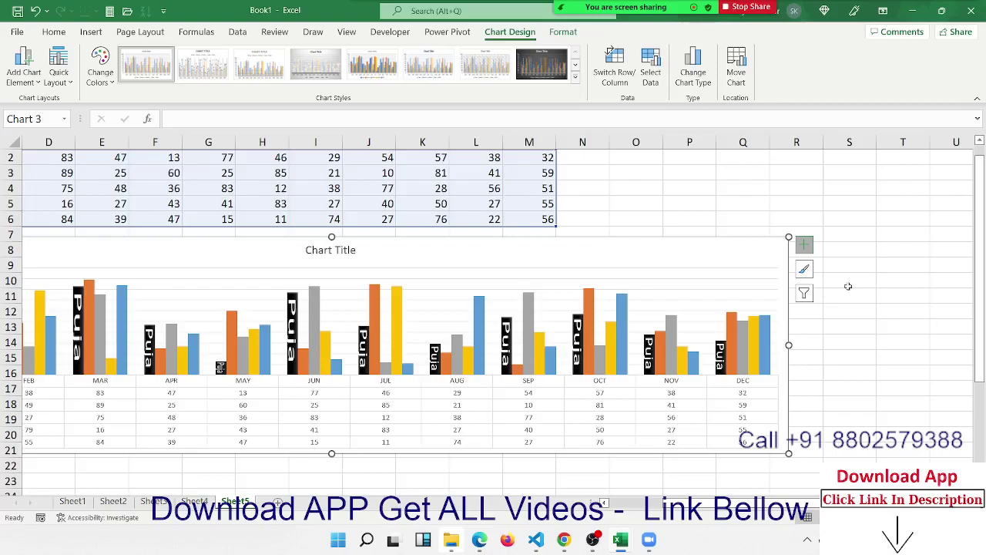
left_click(804, 294)
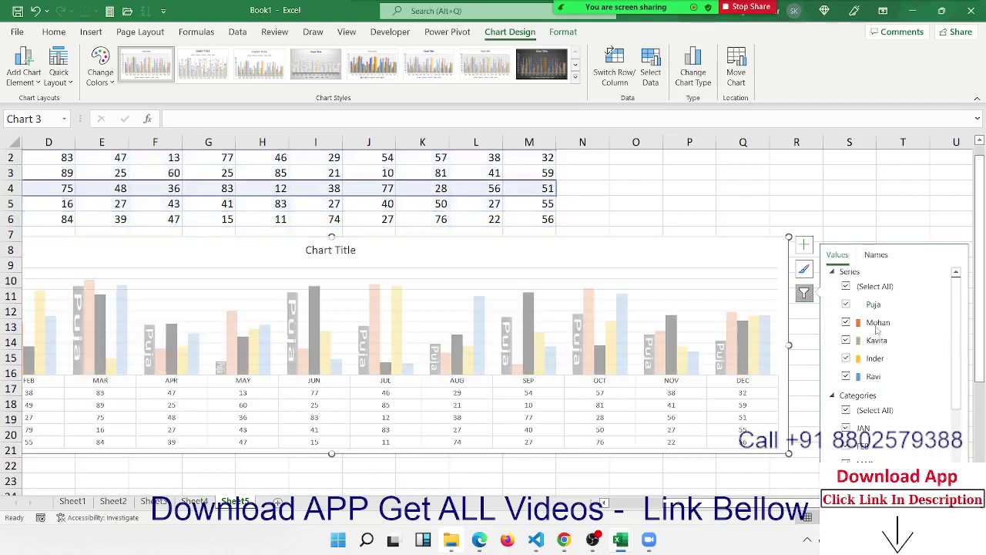
left_click(846, 304)
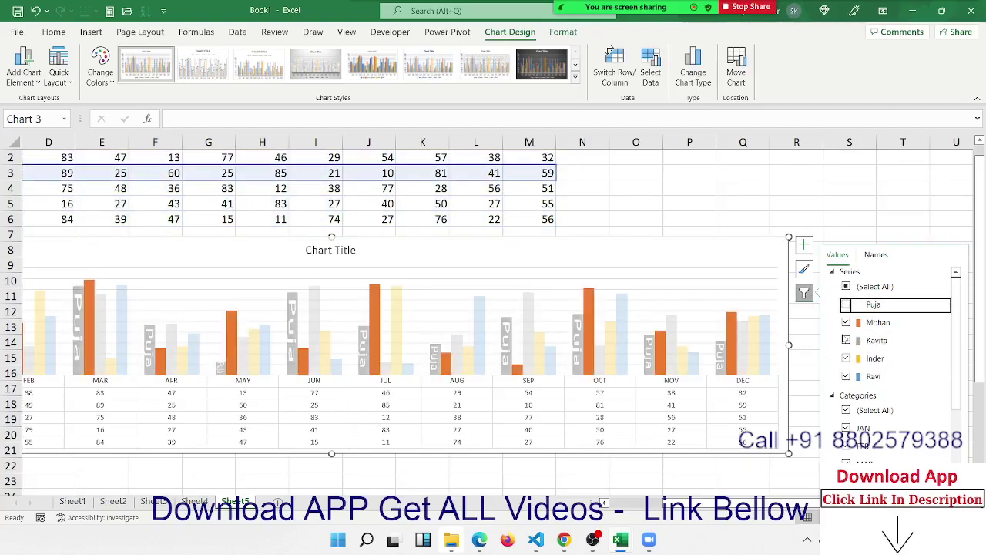
left_click(846, 341)
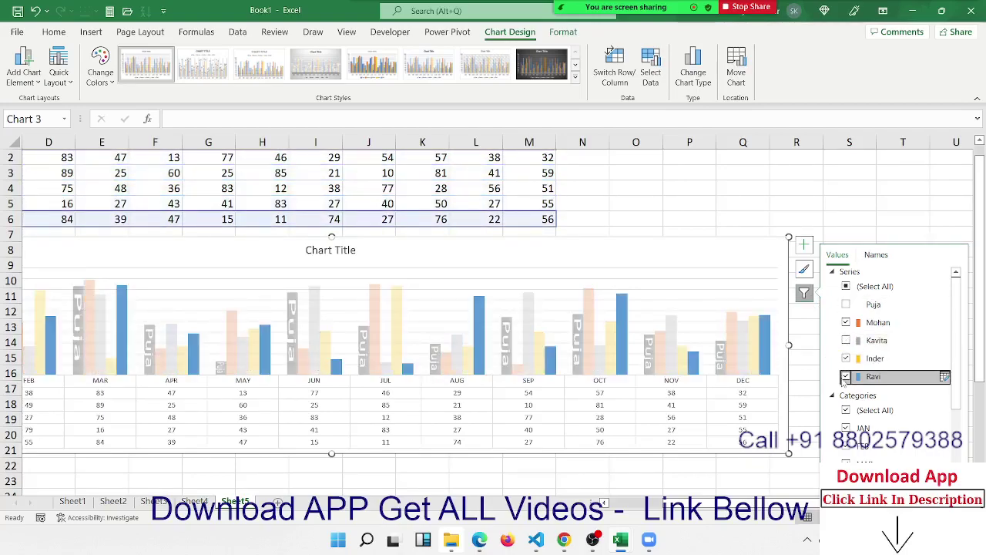
left_click(846, 376)
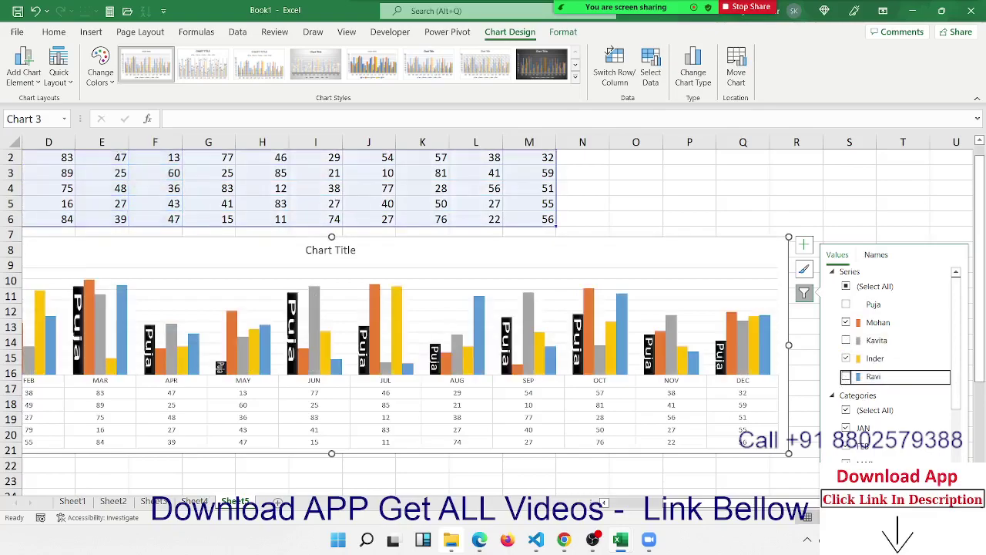
left_click(921, 494)
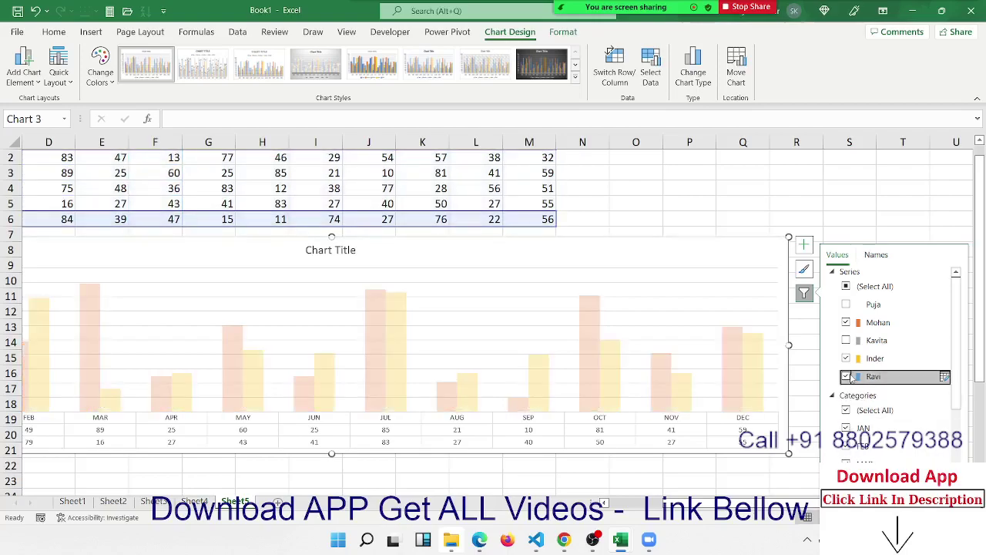
left_click(848, 340)
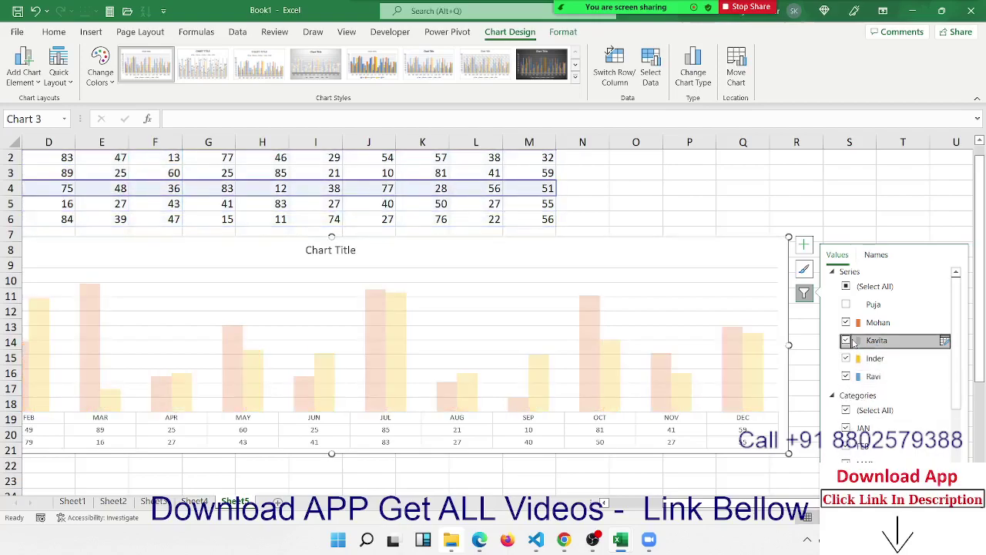
left_click(847, 304)
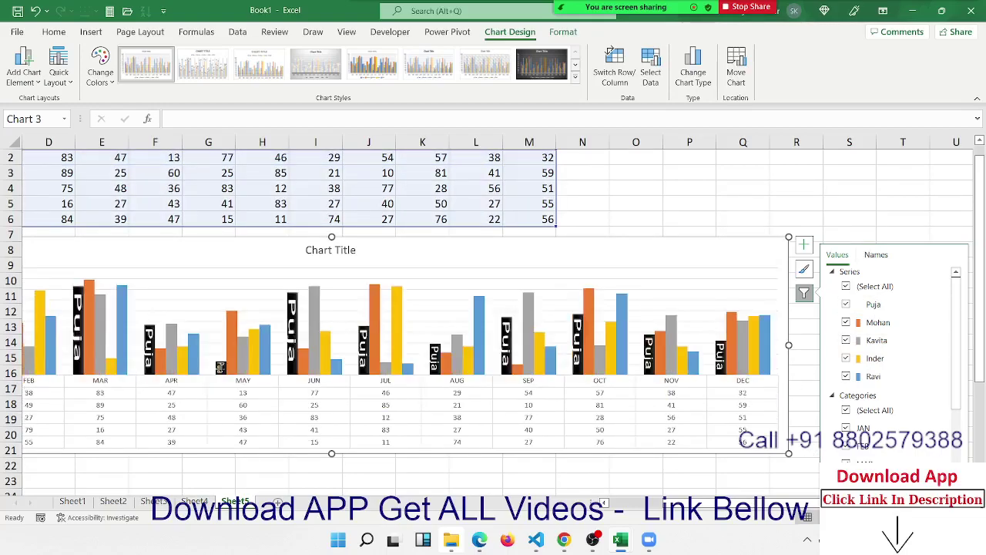
left_click(844, 218)
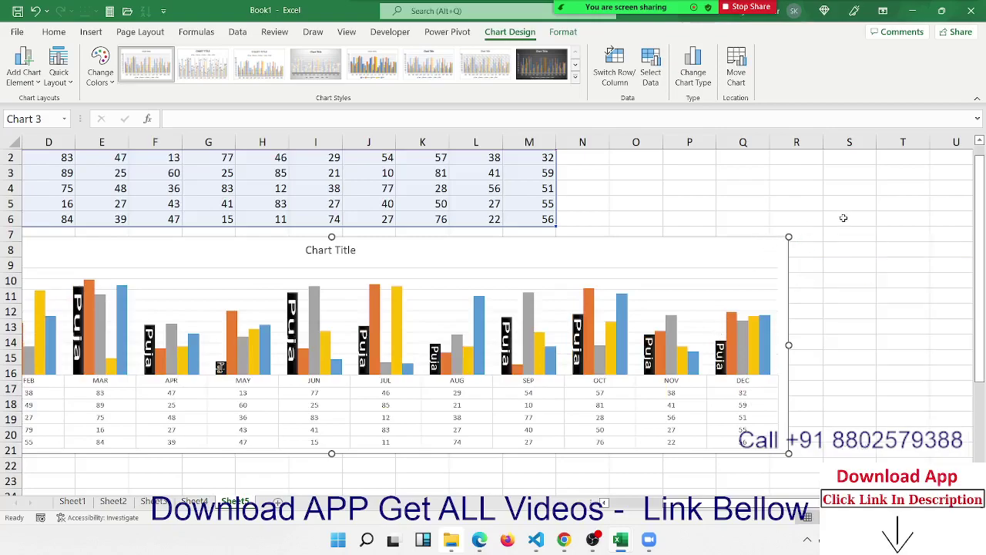
left_click(844, 218)
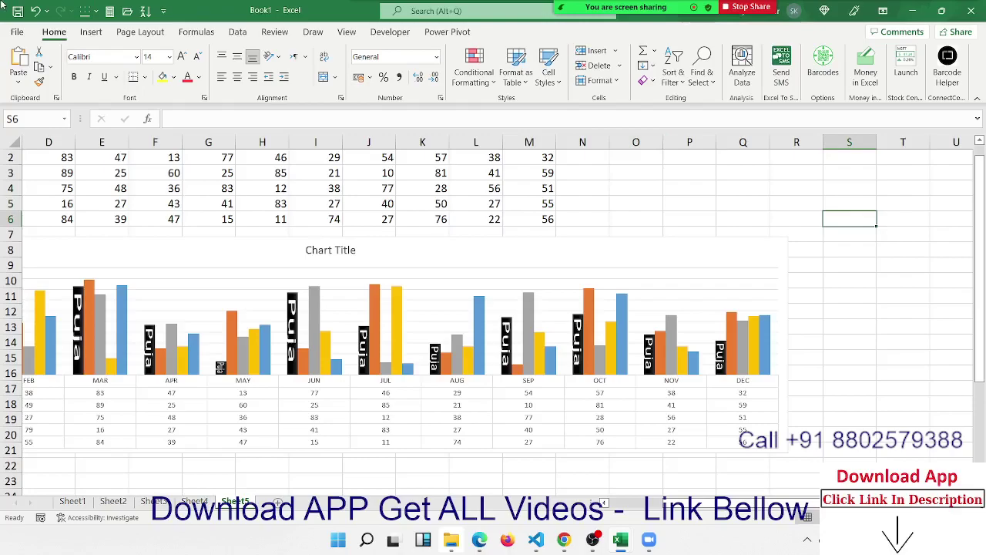
From the Insert ribbon with cell O5 selected, add a new blank Sheet6.
left_click(91, 32)
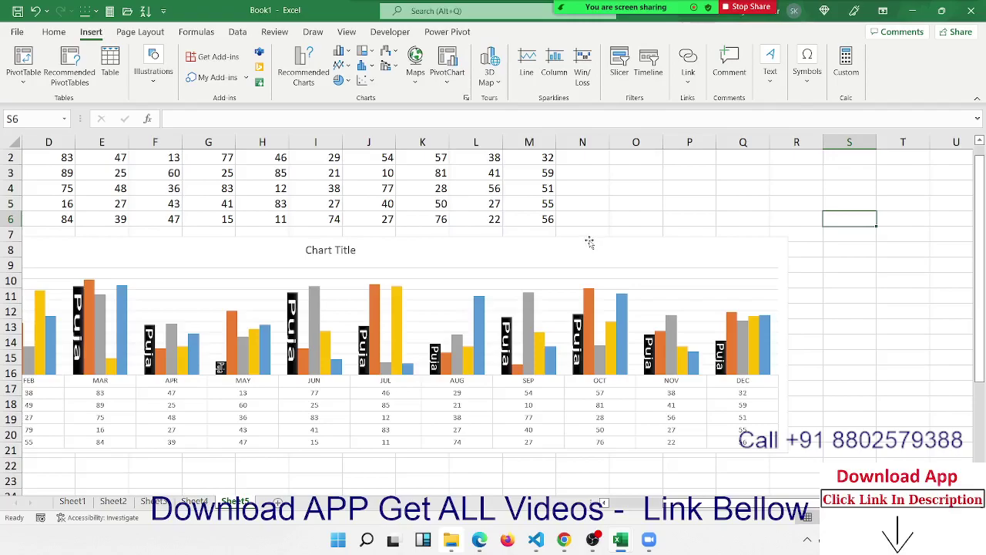
left_click(635, 206)
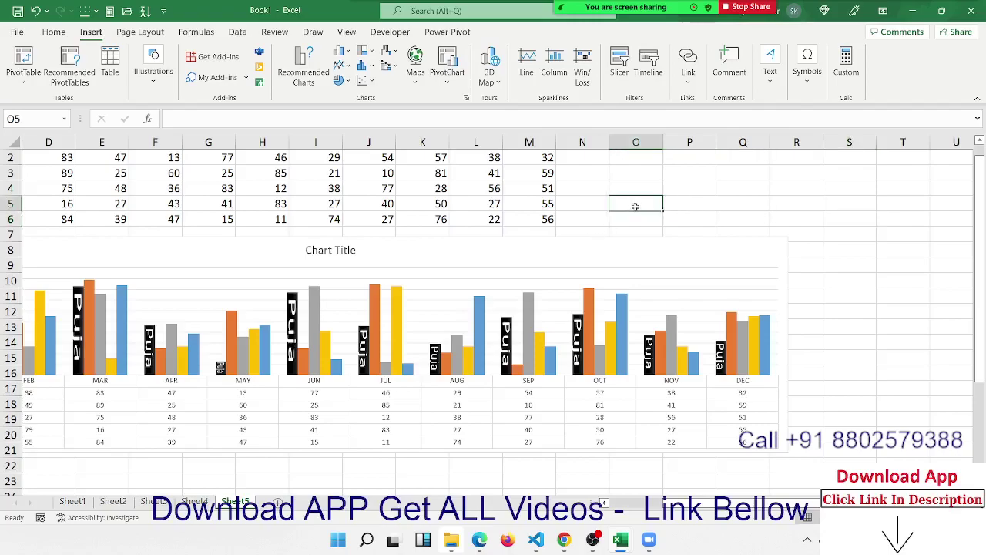
left_click(277, 502)
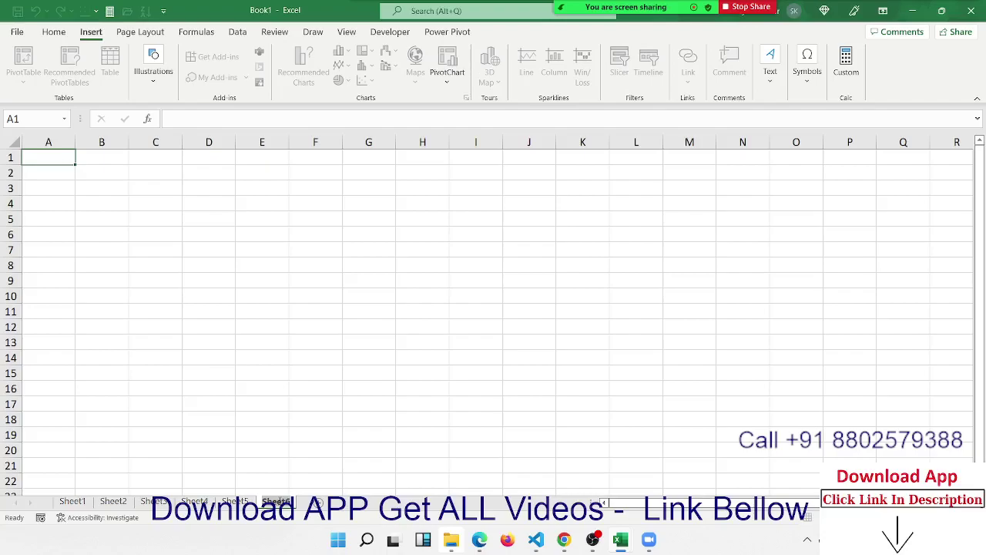
Browse the Developer tab's Insert list of form and ActiveX controls.
left_click(390, 34)
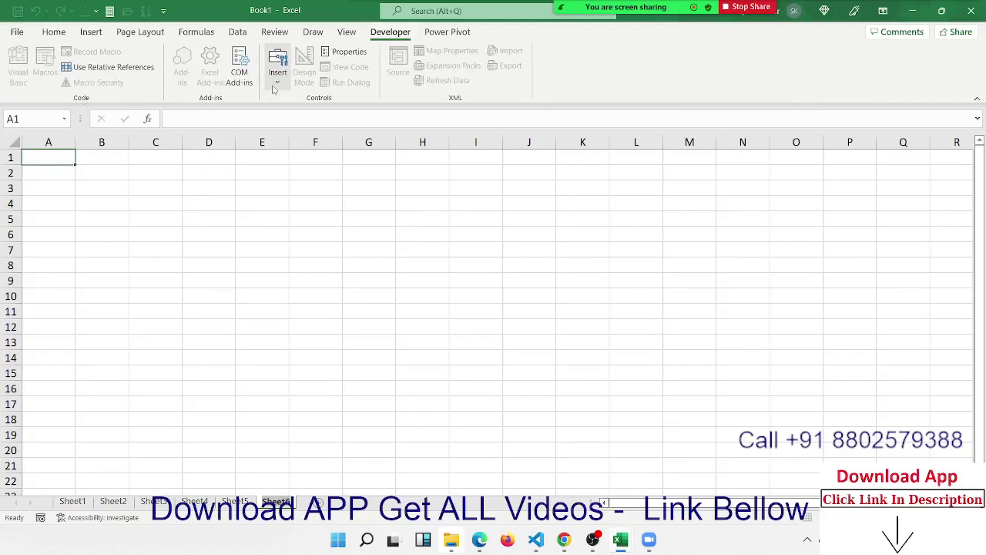
left_click(275, 83)
left_click(283, 117)
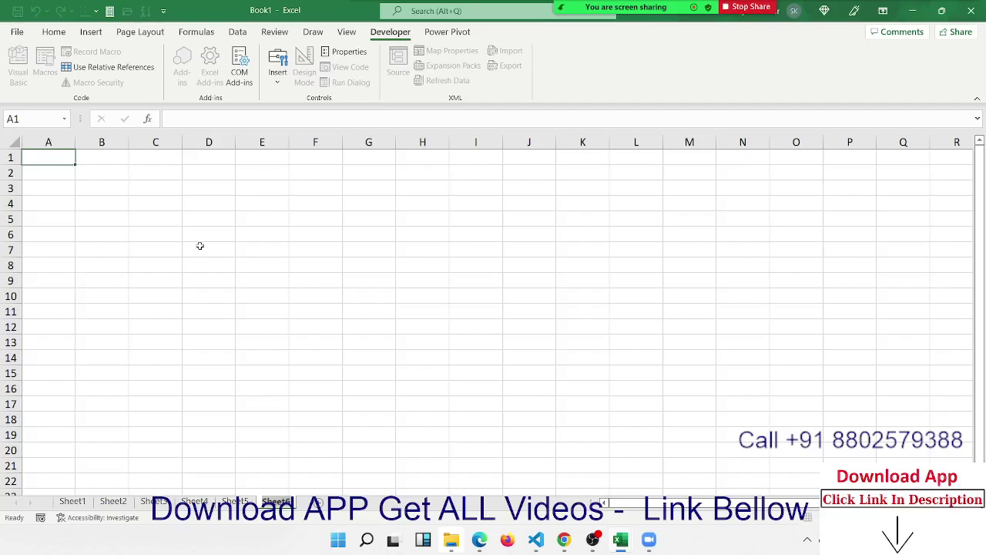
Return to Sheet5 with the picture-filled monthly column chart.
key("super+d")
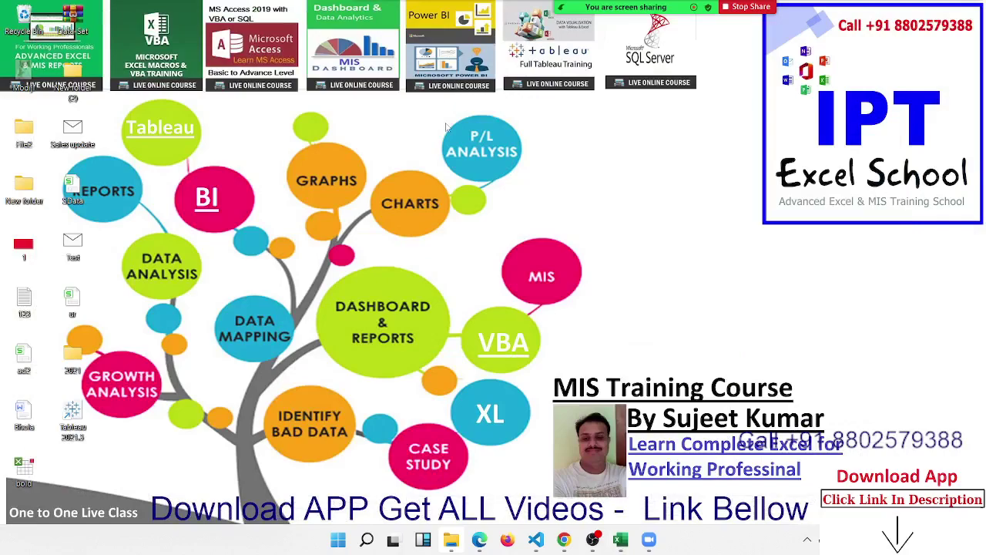
key("super+d")
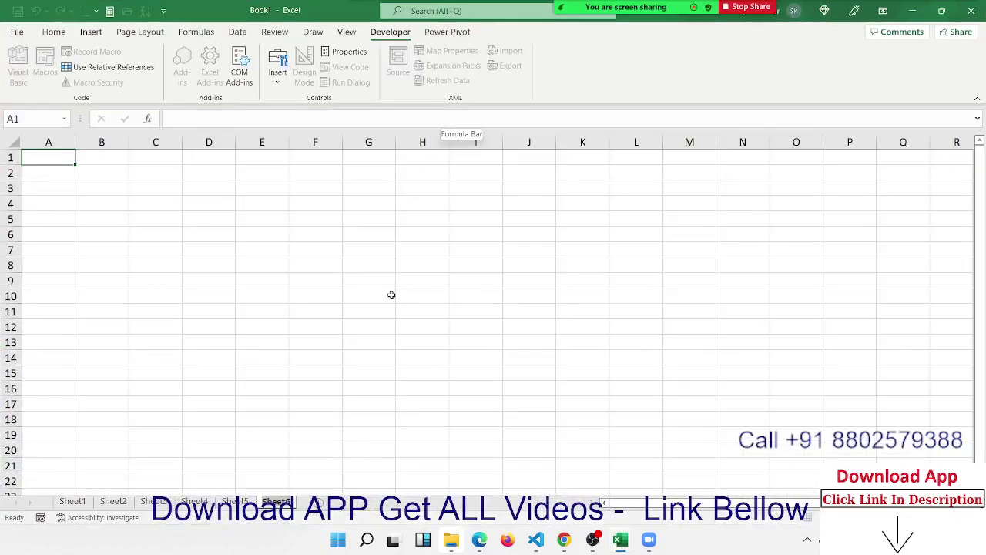
left_click(235, 501)
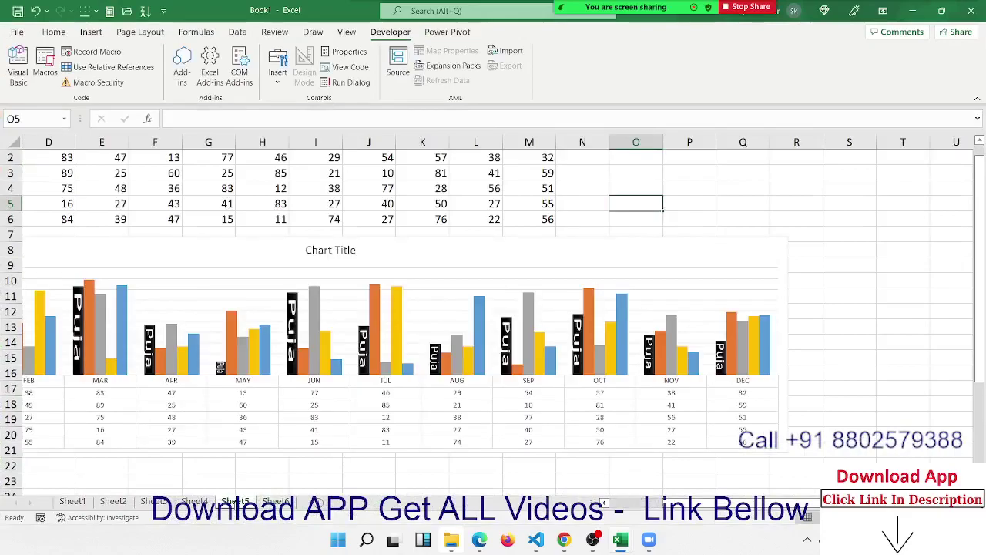
Step back through Sheet4, Sheet3 and Sheet2 to reach Sheet1.
left_click(205, 502)
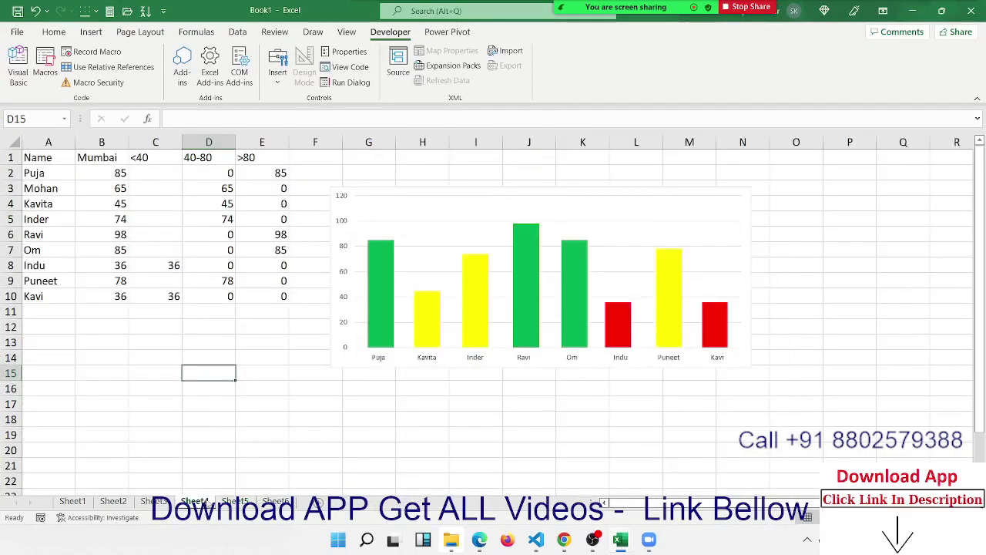
left_click(153, 502)
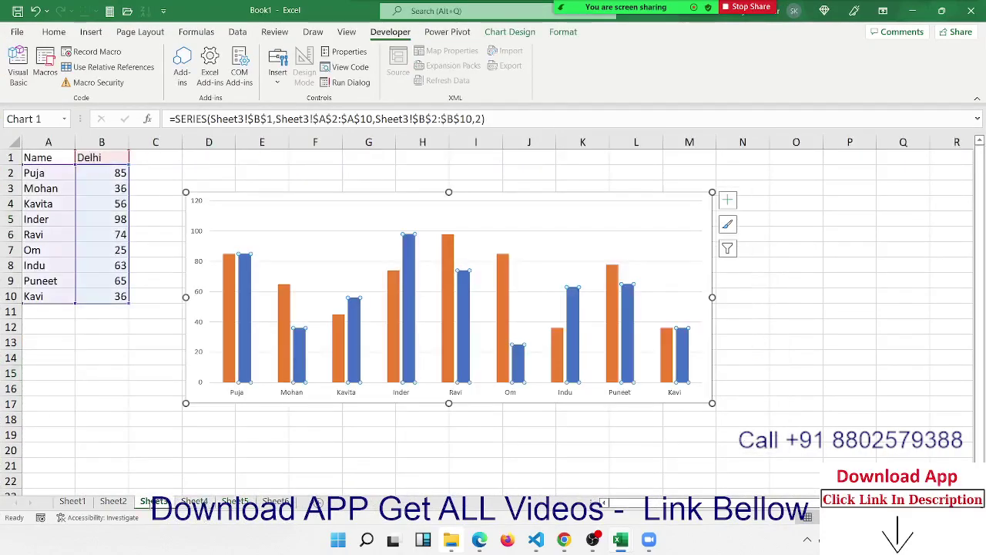
left_click(114, 502)
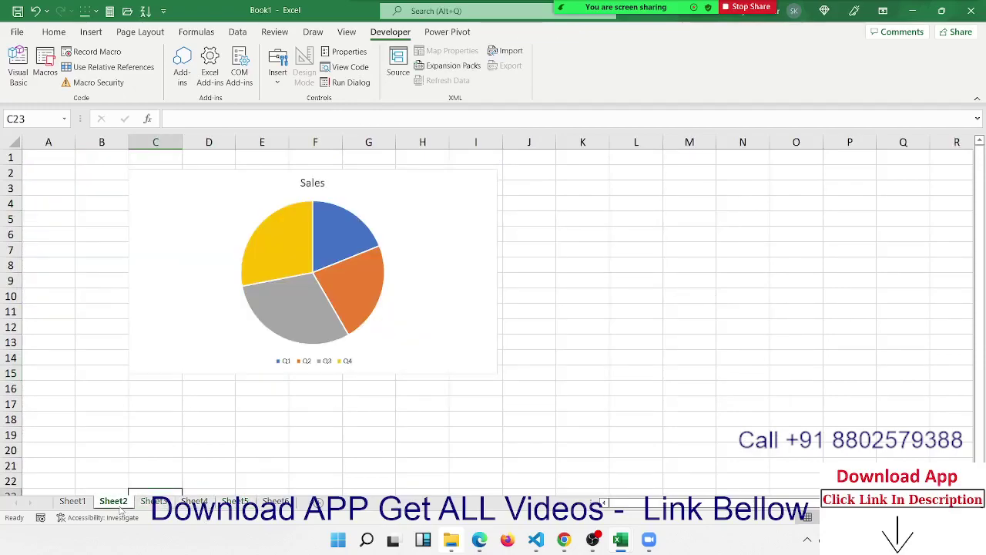
left_click(74, 502)
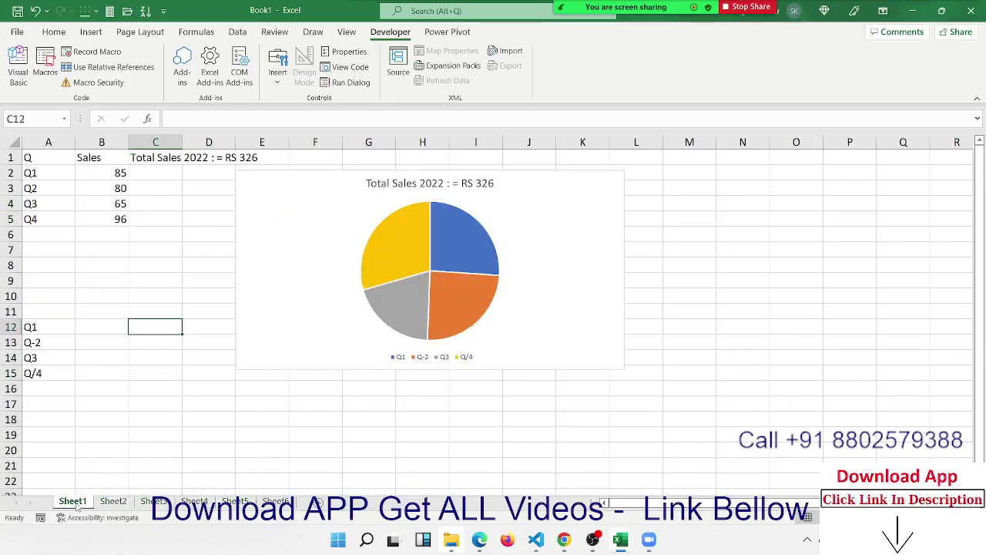
Show the Insert ribbon, select cell N7 and dismiss the meeting time-limit notice.
left_click(103, 36)
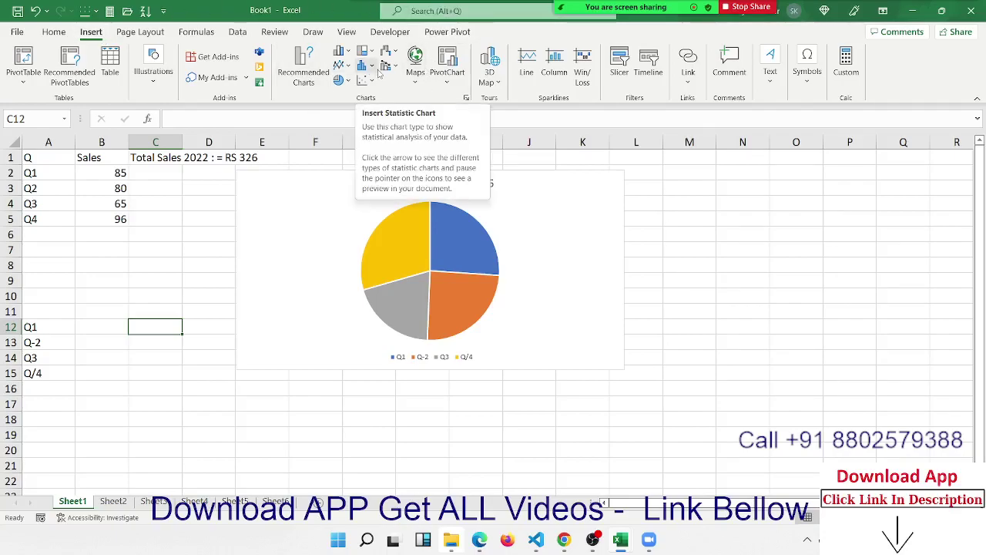
left_click(746, 246)
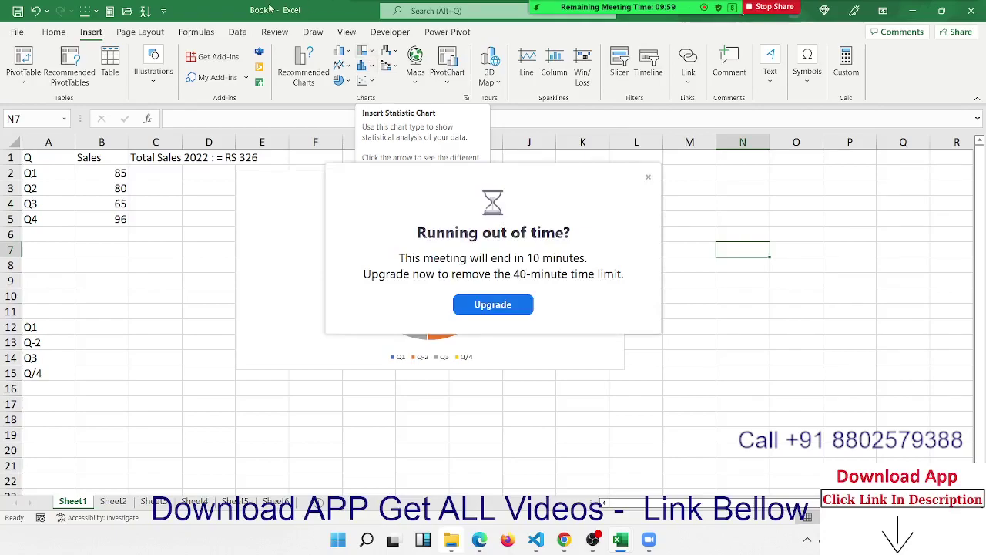
left_click(648, 178)
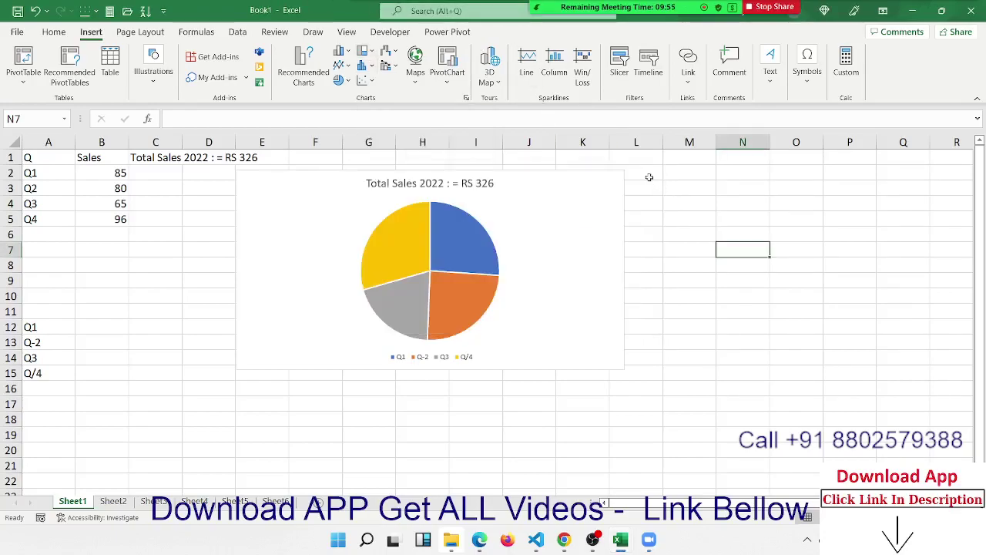